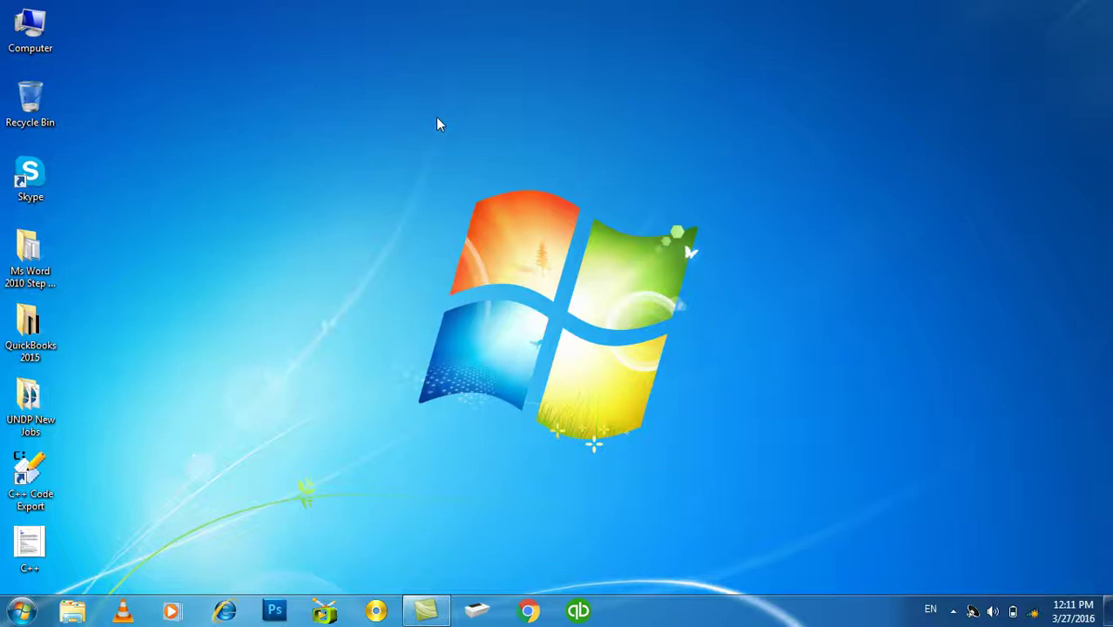
Refresh the desktop, then launch Word (winword) from Run with a blank document.
right_click(459, 146)
click(468, 157)
key(super+r)
key(Return)
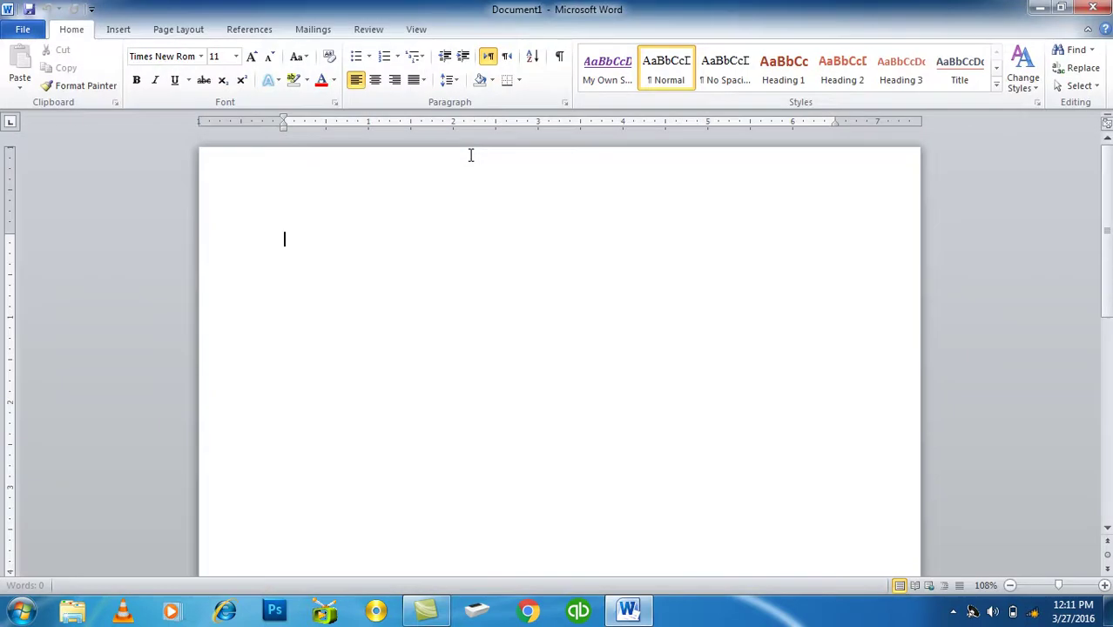
Generate sample paragraphs with =rand() and paste a second copy at the document's end.
click(119, 32)
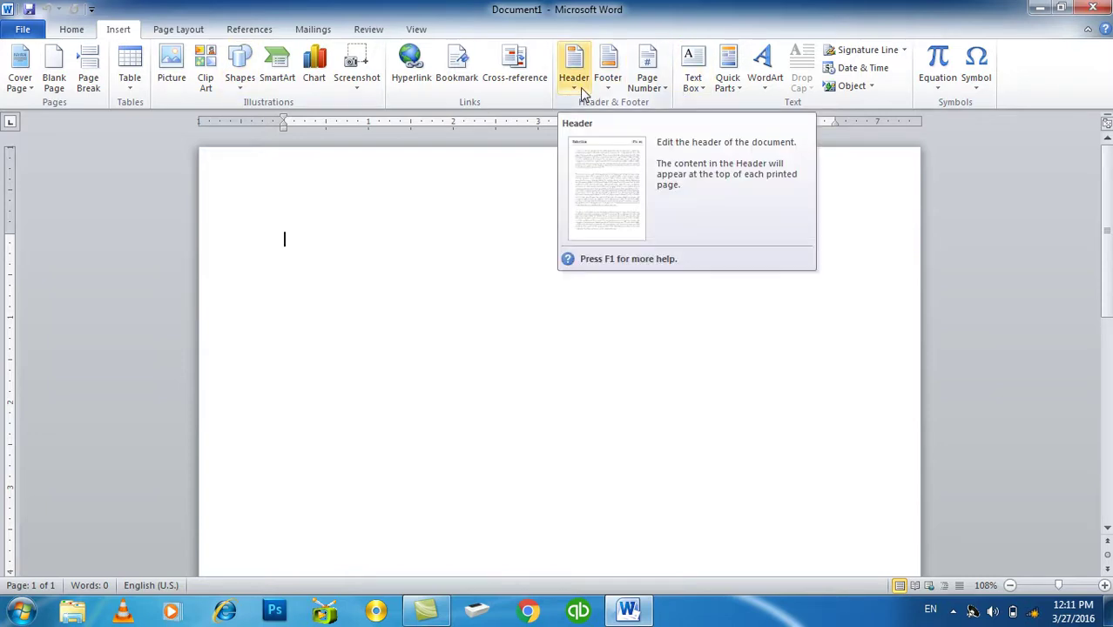
text(=rand())
key(Return)
key(ctrl+a)
key(ctrl+c)
key(ctrl+End)
key(ctrl+v)
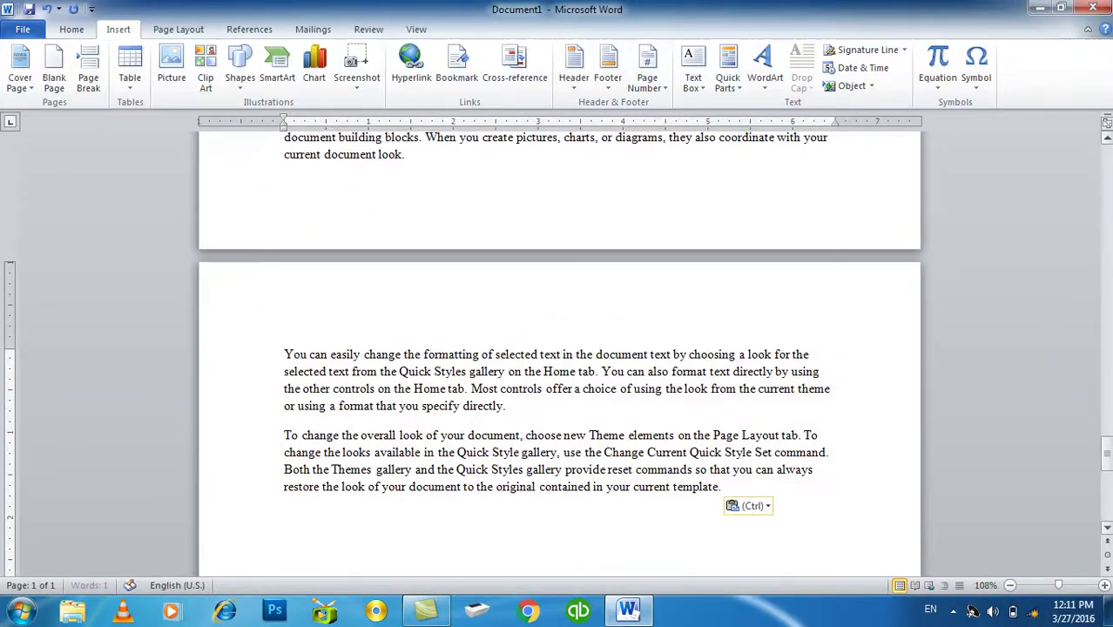
drag(1108, 462, 1109, 157)
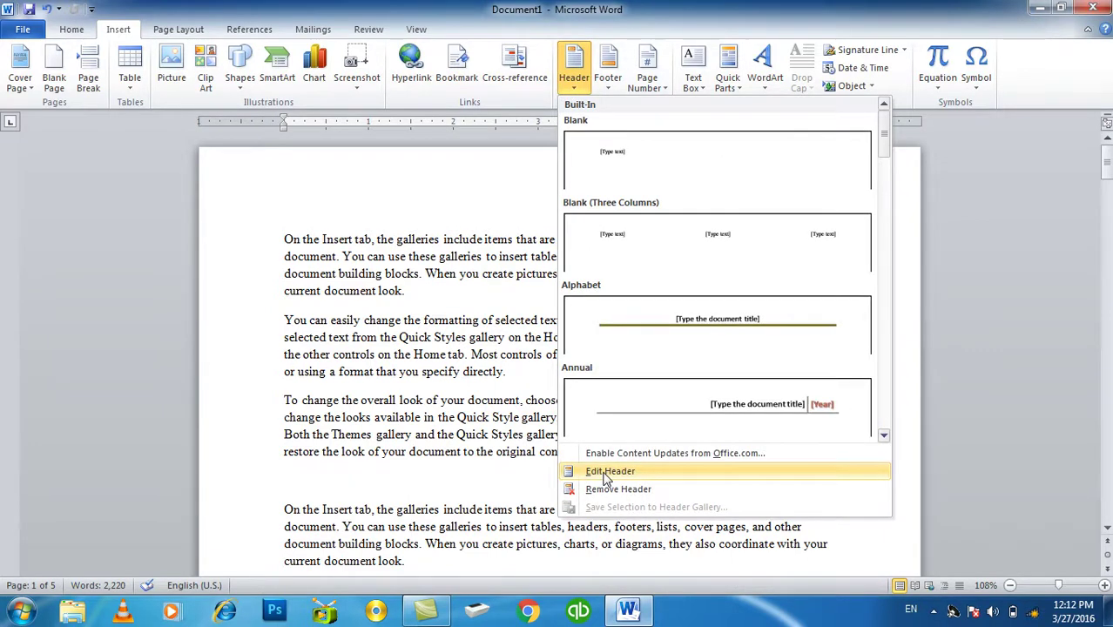
Type 'In the name of allah' into the page header.
click(607, 477)
text(In)
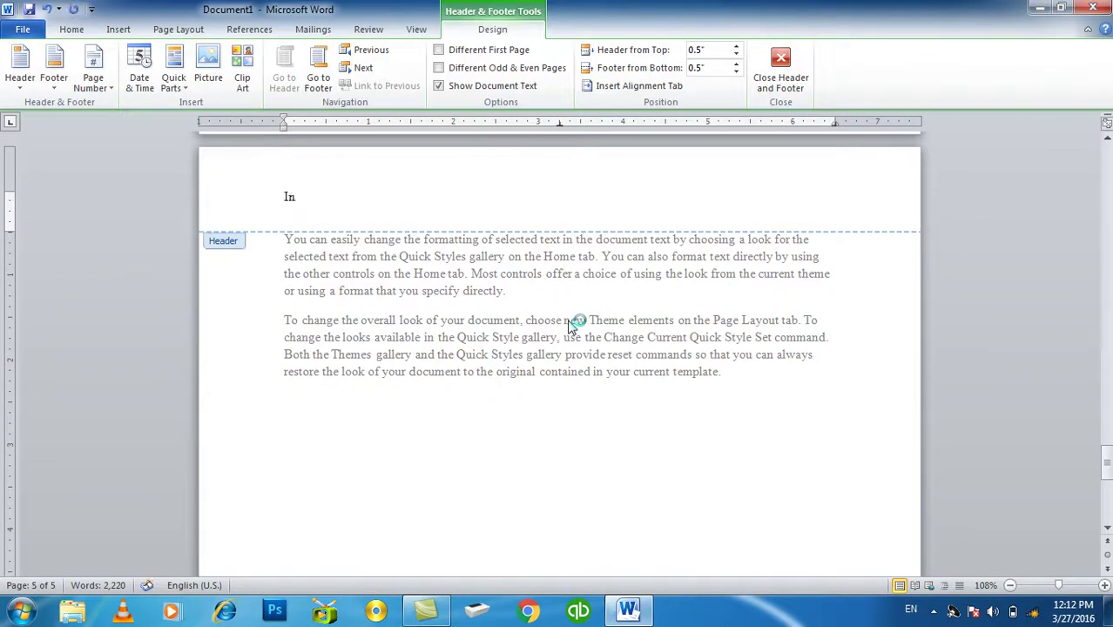
text(ewss)
key(BackSpace)
key(BackSpace)
key(BackSpace)
key(BackSpace)
text(new)
key(BackSpace)
key(BackSpace)
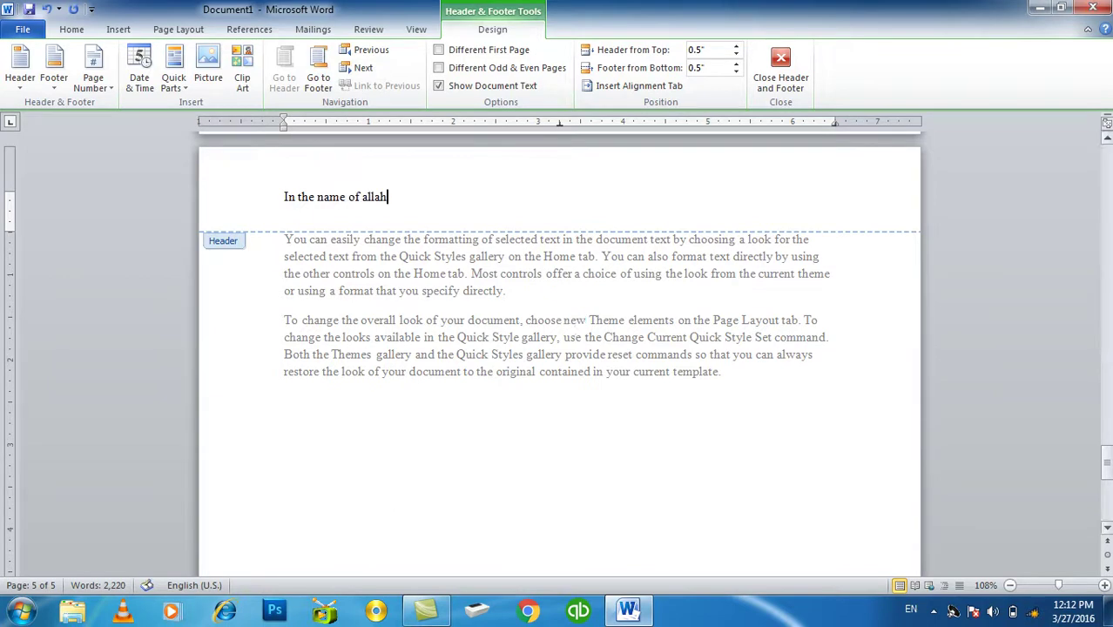
Add an 'Edited by' line with the editor's name in the footer, then close header editing.
click(322, 77)
text(Edited by)
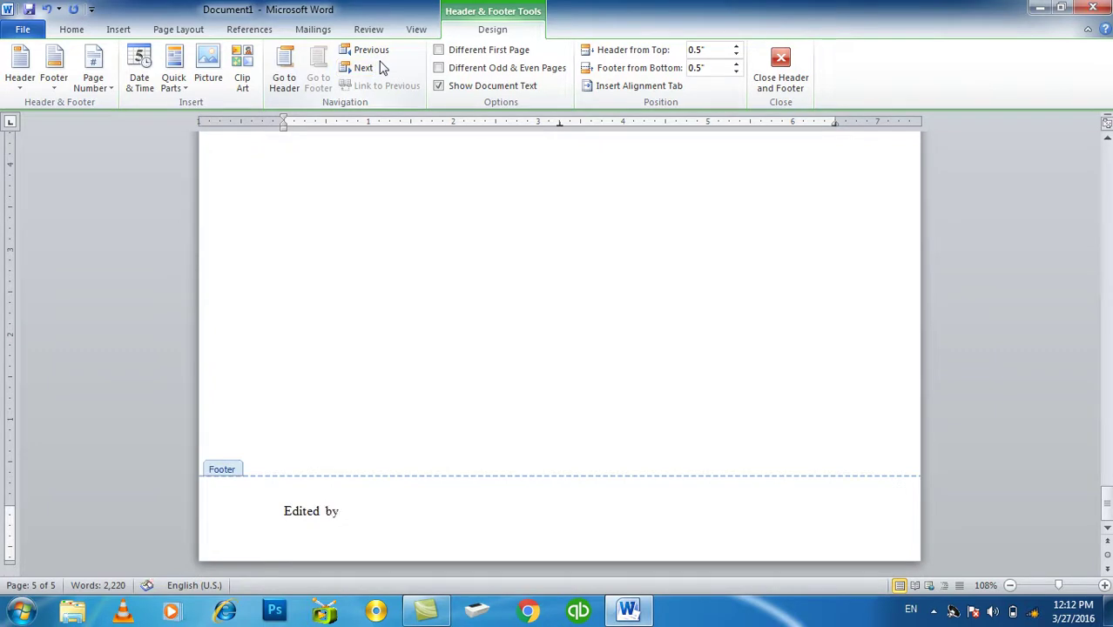
text(Muhammad Islam)
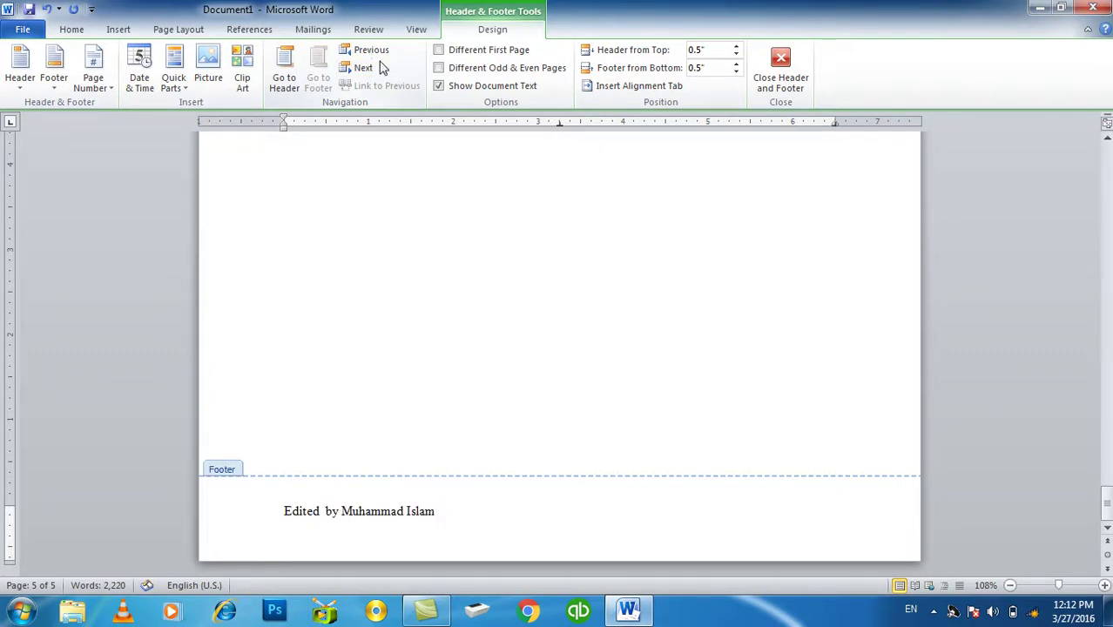
text(ifzx)
click(780, 70)
Reopen the header and turn on Different Odd & Even Pages.
scroll(585, 285, up, 10)
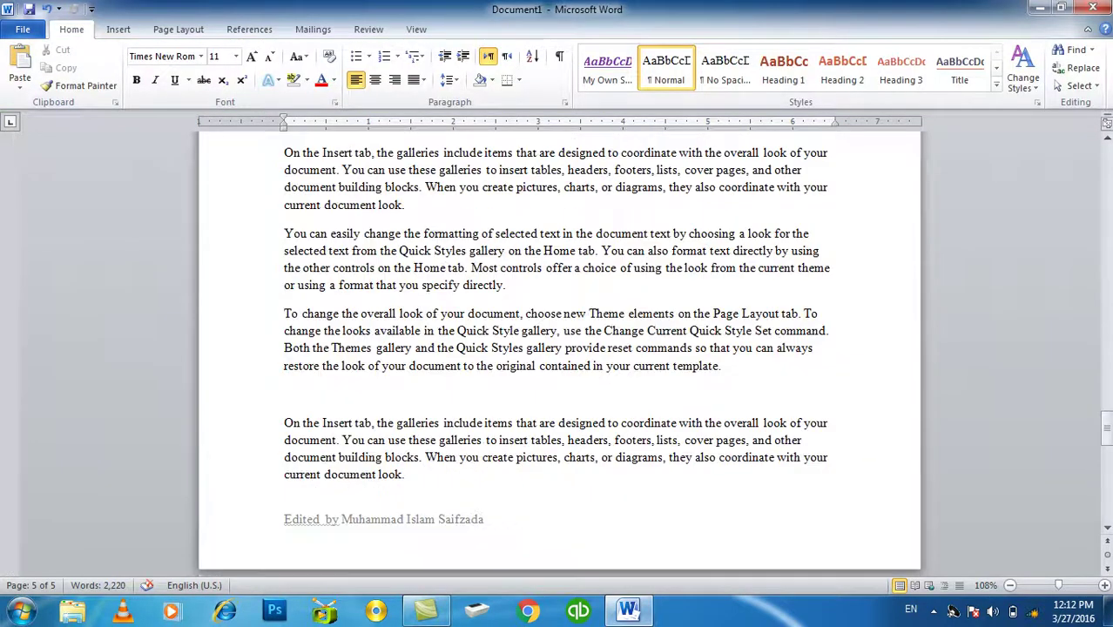
drag(1107, 488, 1107, 161)
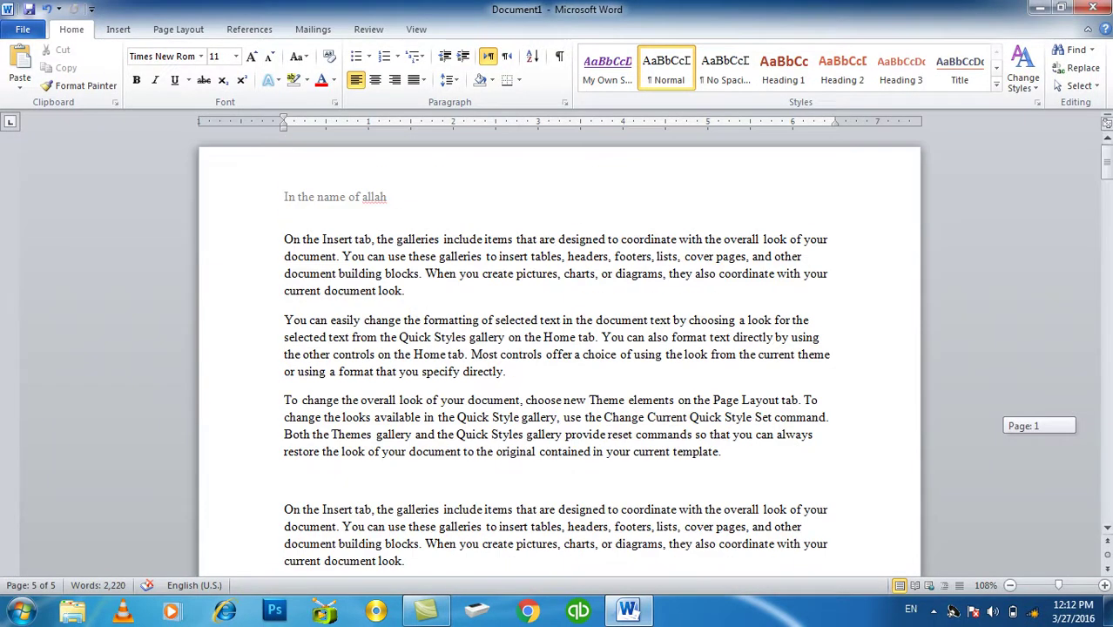
double_click(370, 196)
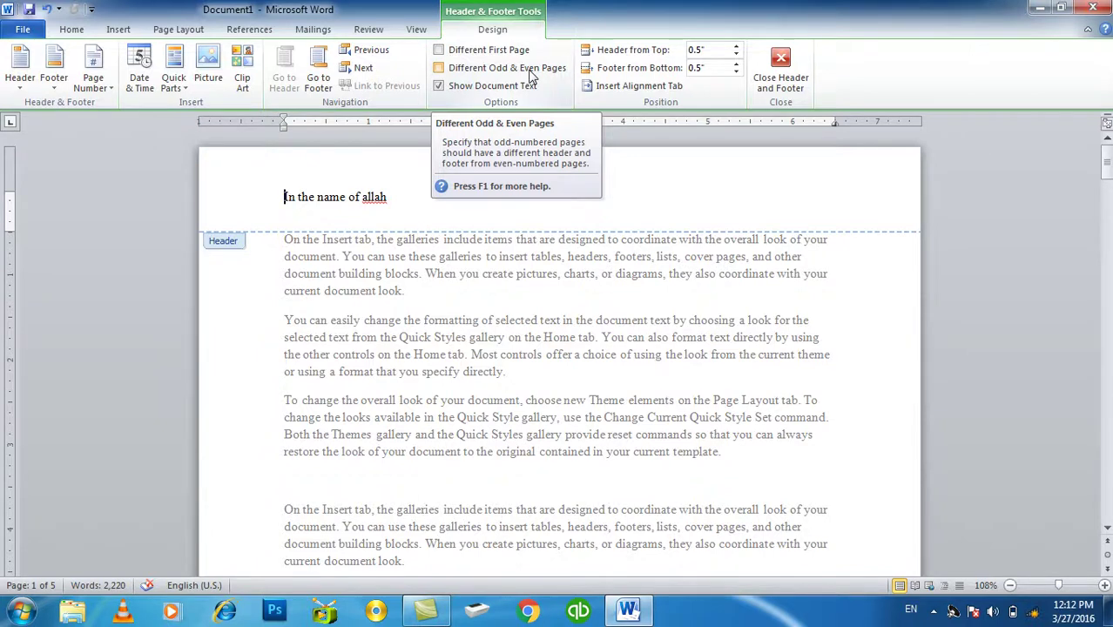
click(531, 77)
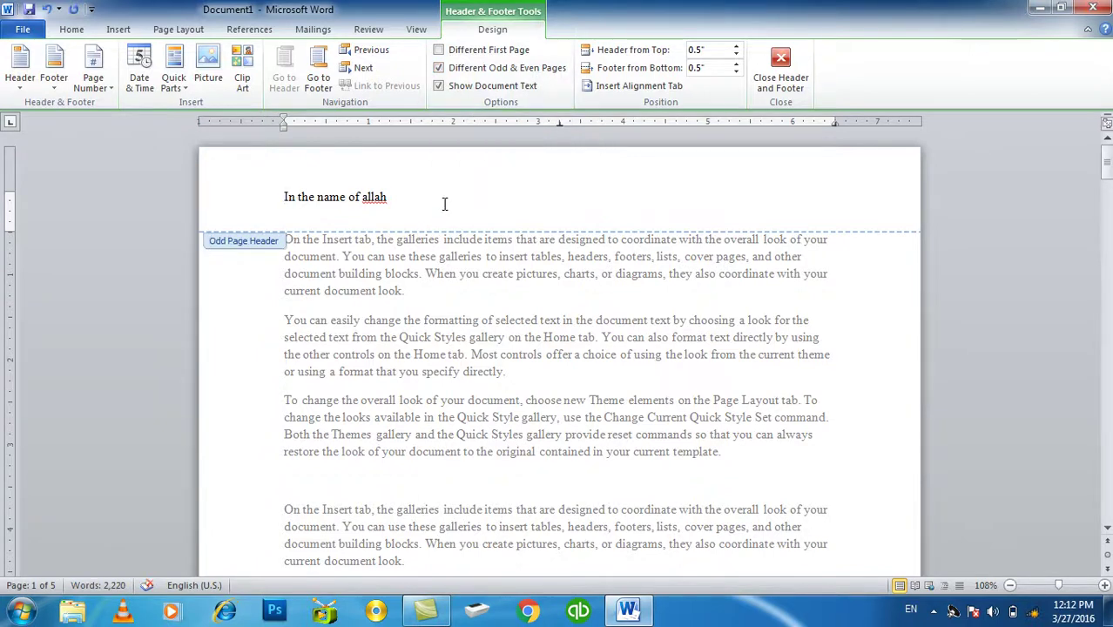
Compare the next and previous page headers, then turn Different Odd & Even Pages off.
scroll(441, 265, down, 15)
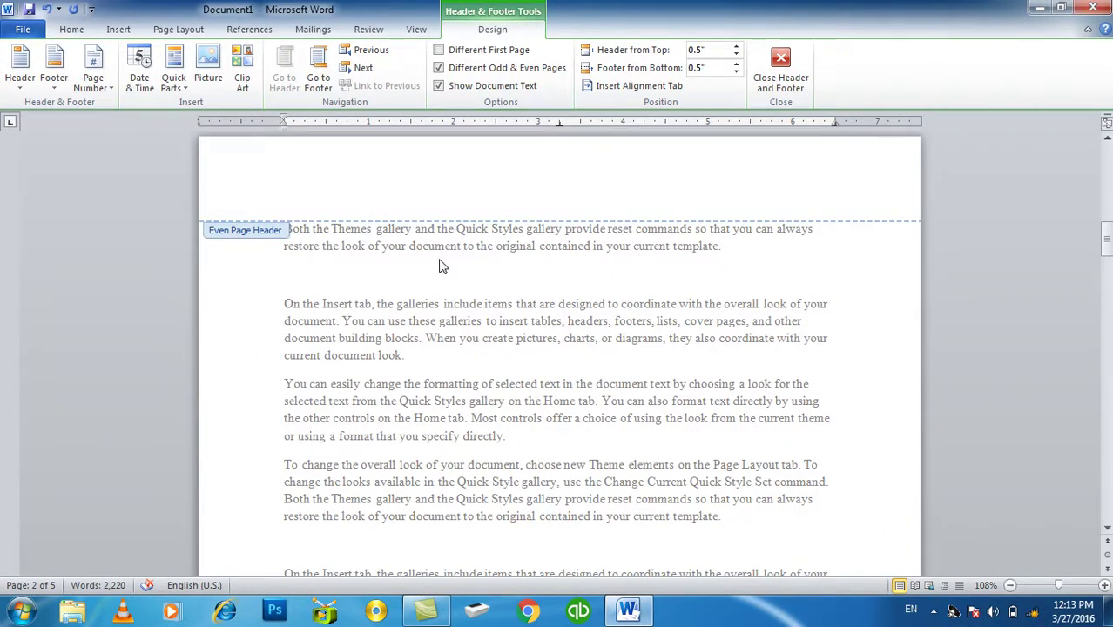
scroll(498, 283, down, 15)
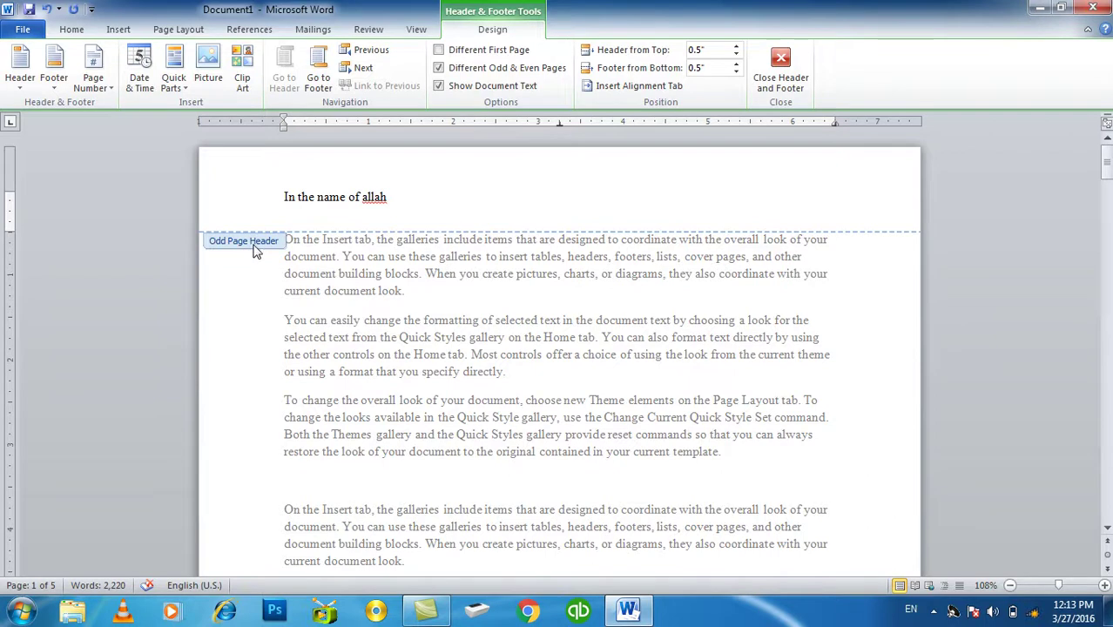
click(364, 68)
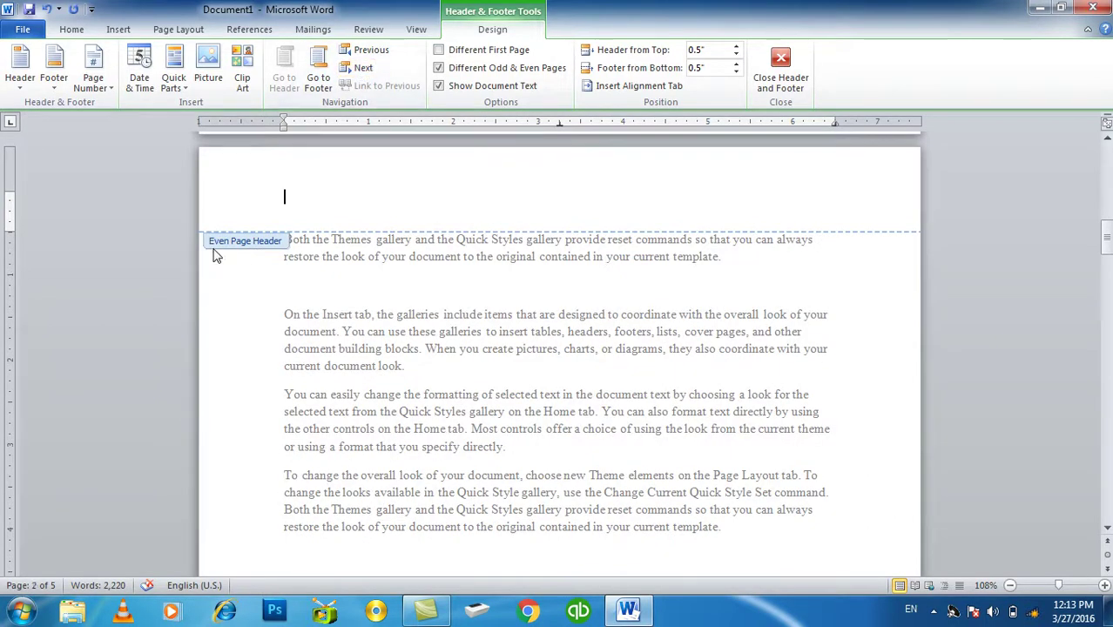
click(364, 51)
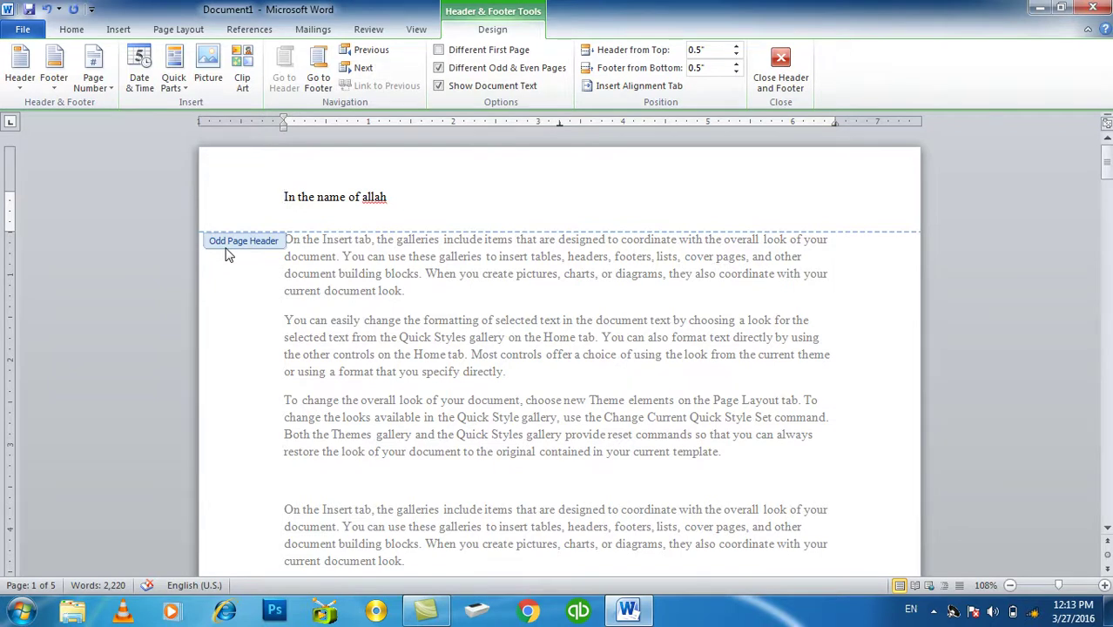
click(449, 69)
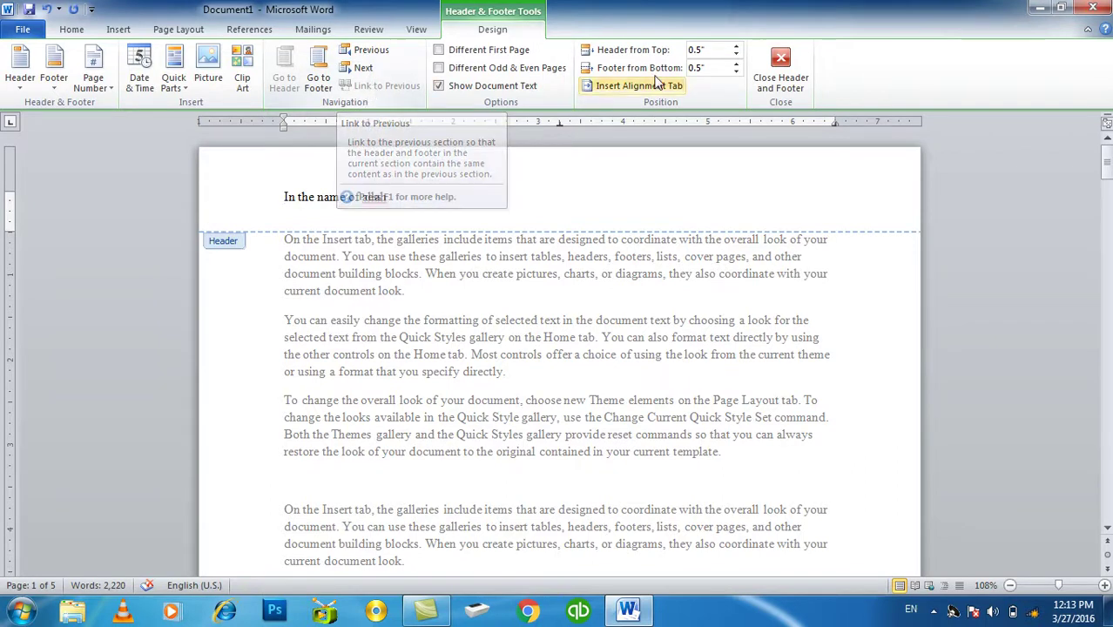
Close header editing, delete all text, and close Document1 without saving.
click(778, 87)
key(ctrl+a)
key(Delete)
key(ctrl+w)
key(n)
Start a new document and fill it with =rand sample paragraphs.
key(ctrl+n)
text(=rand)
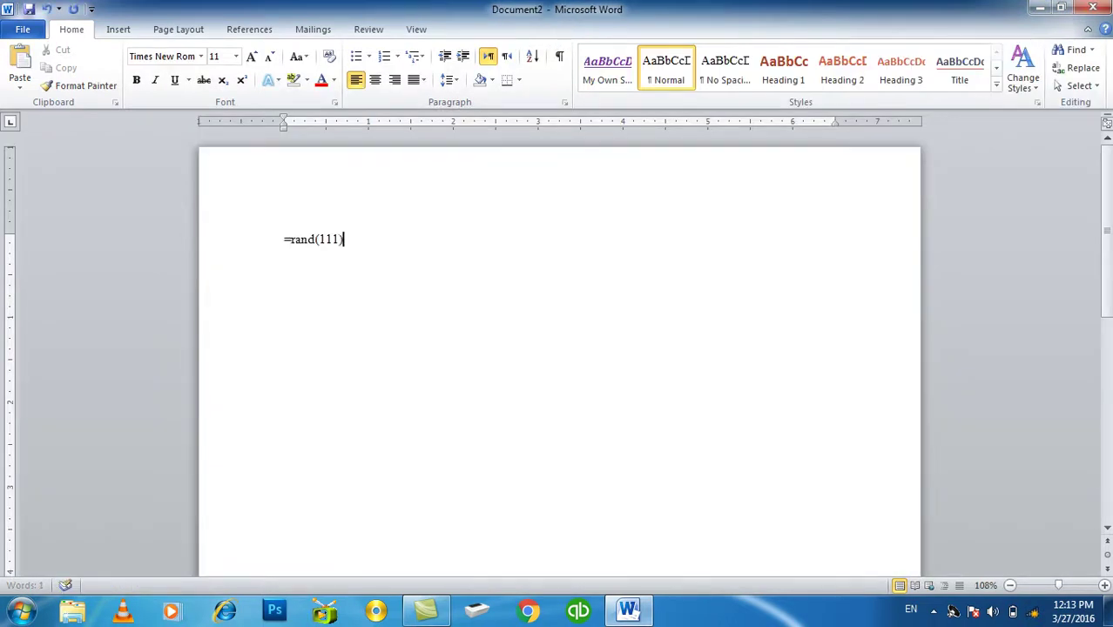
key(Return)
drag(1107, 512, 1107, 144)
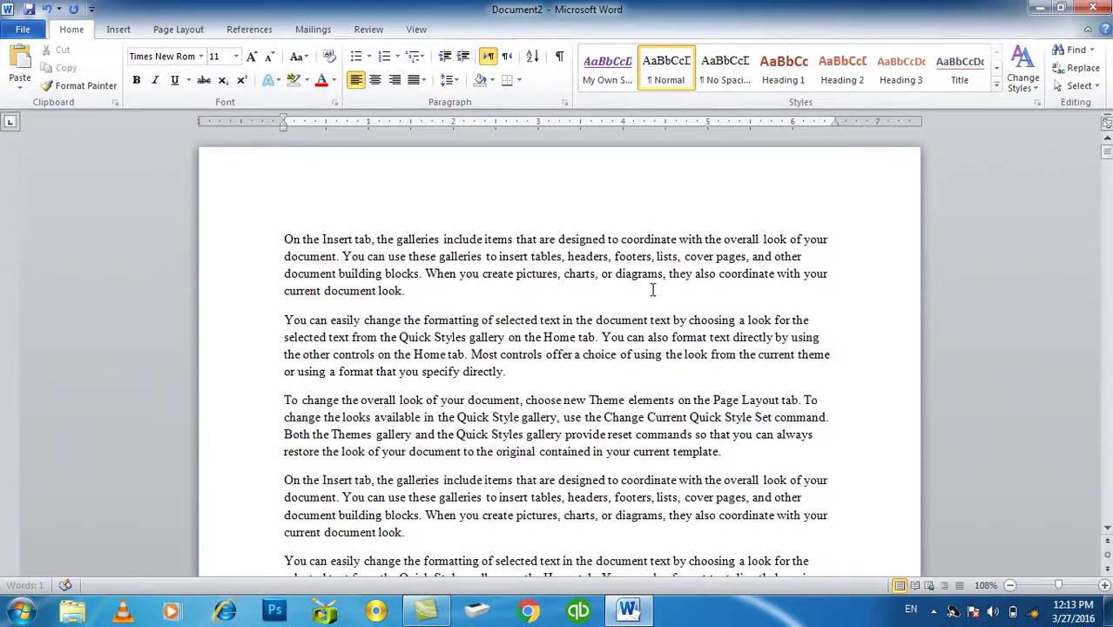
click(449, 300)
scroll(449, 301, down, 3)
scroll(449, 301, up, 3)
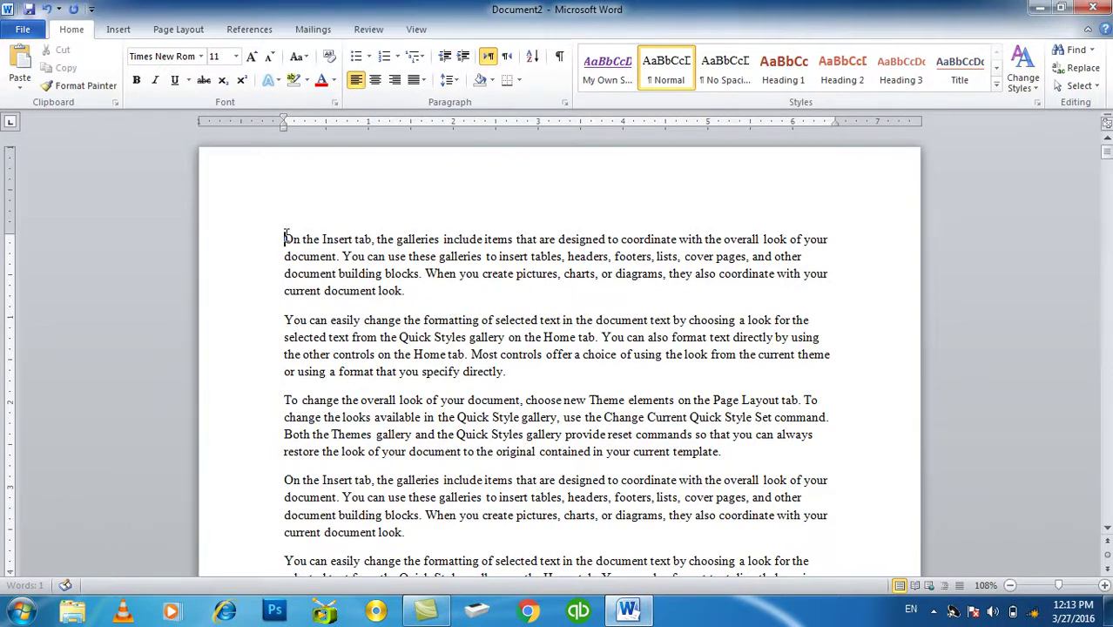
Add a bold 'Outline' heading above the first paragraph and number it '1.' without auto-list.
key(Return)
text(Out)
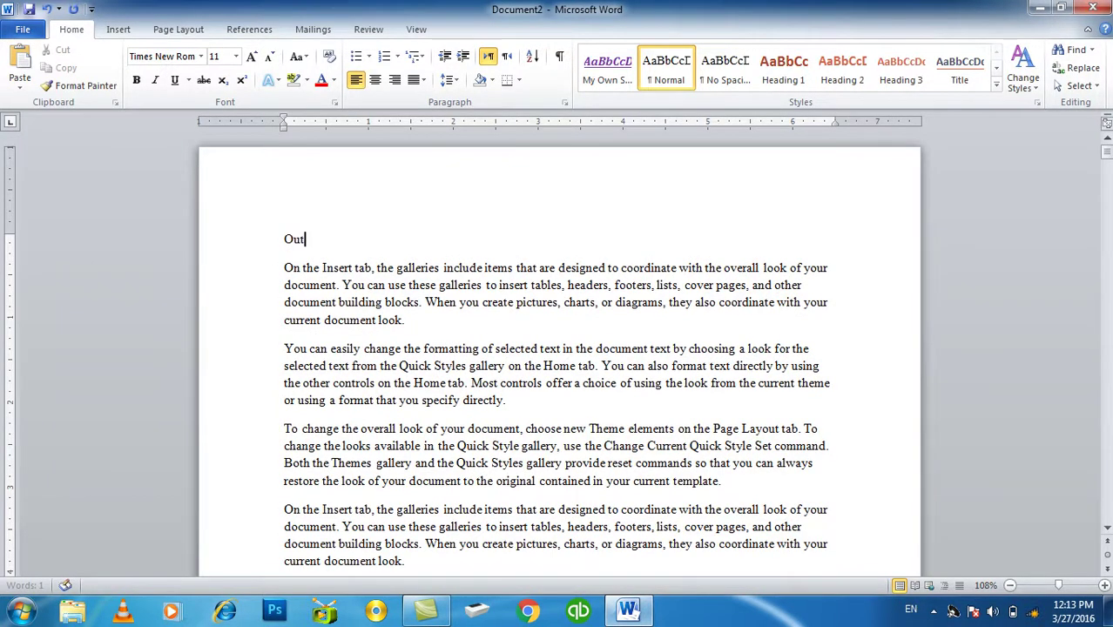
key(shift+Left)
key(shift+Left)
key(shift+Left)
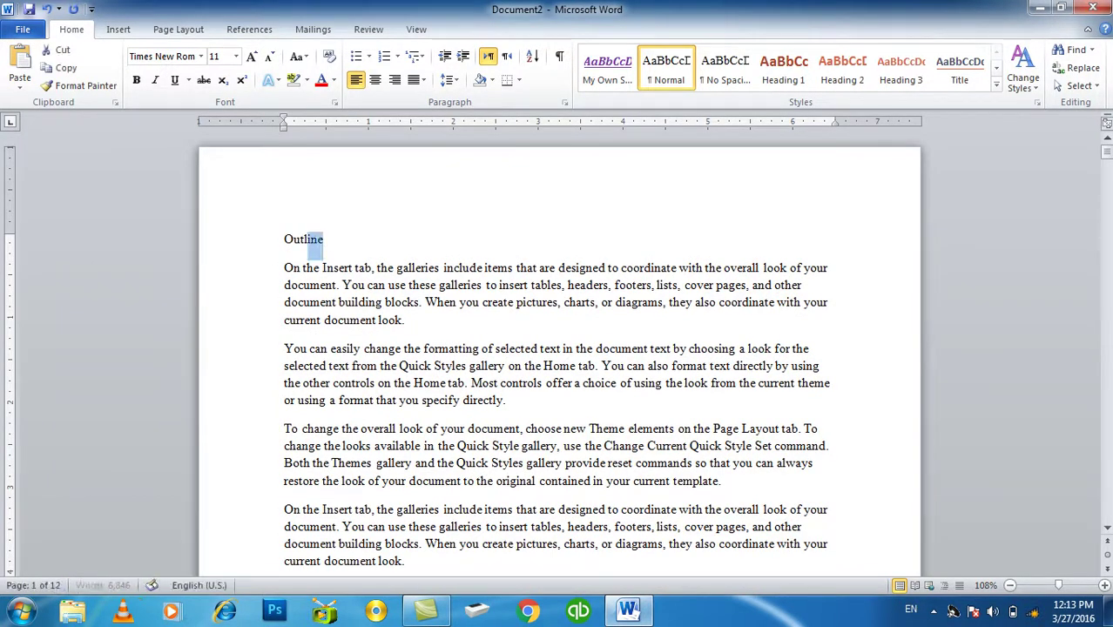
key(shift+Left)
key(shift+Left)
key(shift+Left)
key(shift+Left)
key(ctrl+b)
key(Down)
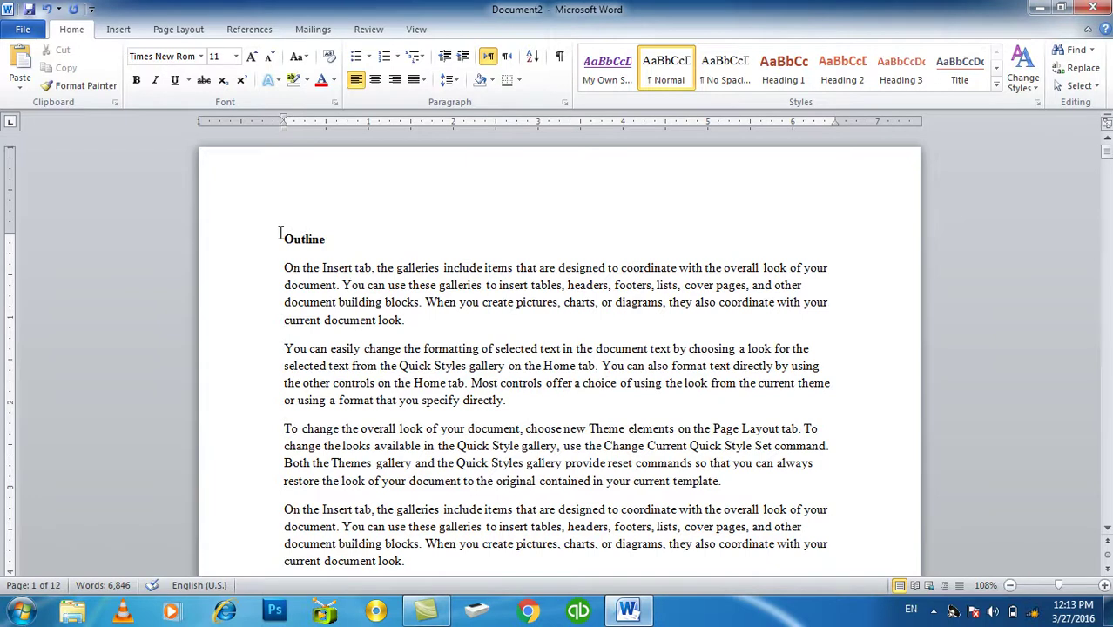
text(1.)
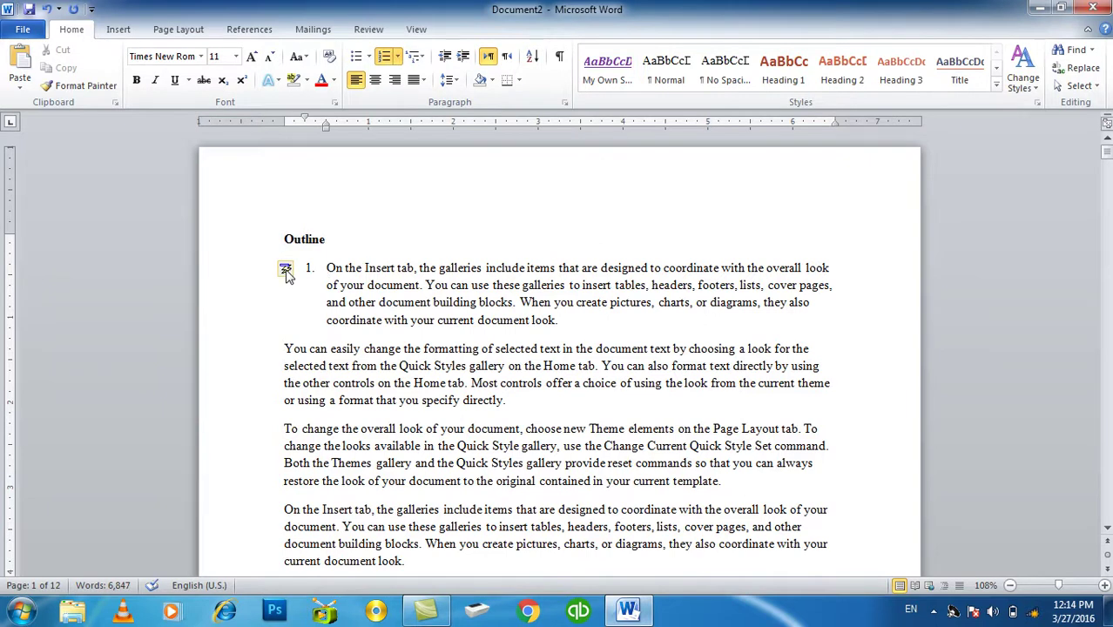
key(ctrl+z)
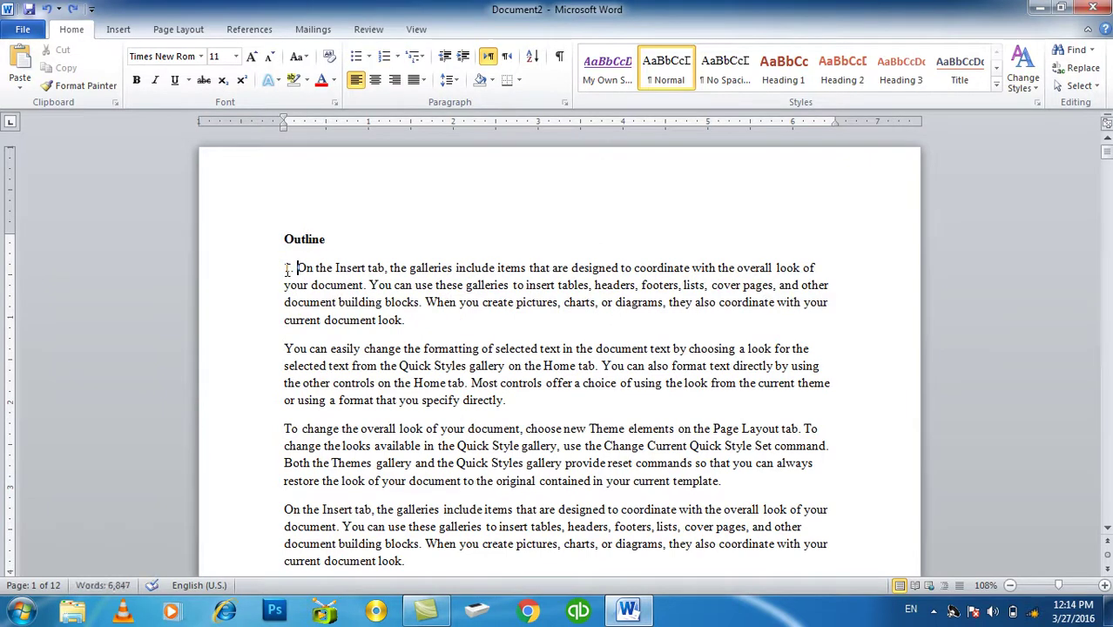
Add a bold, enlarged 'Preference:' heading at the start of page 2.
scroll(301, 287, down, 1)
scroll(309, 365, down, 6)
scroll(314, 409, down, 6)
scroll(316, 426, down, 2)
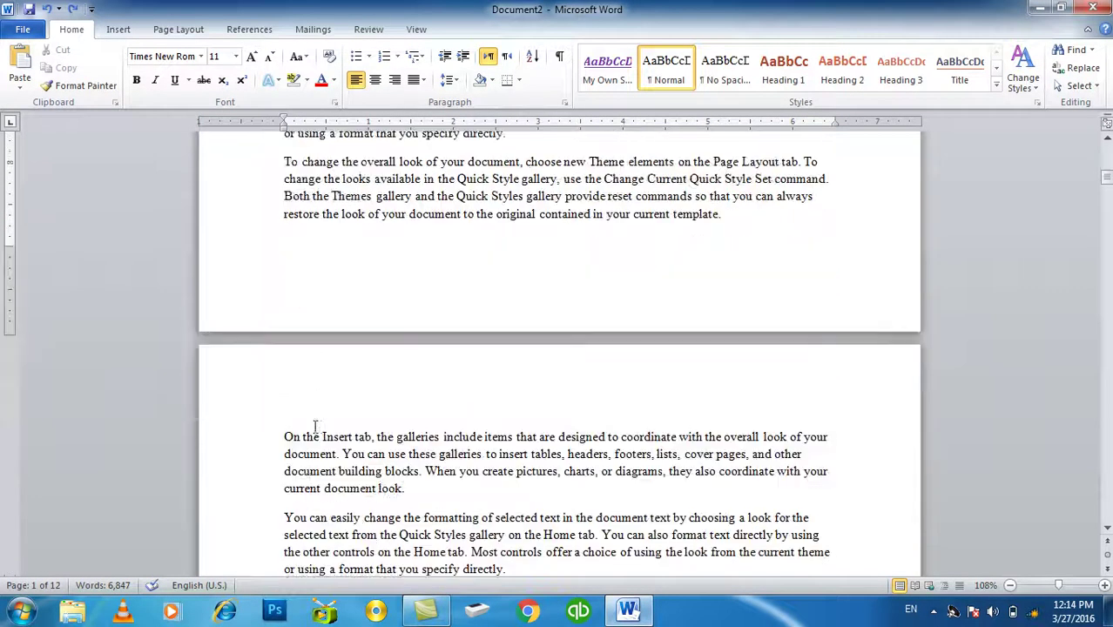
scroll(316, 426, down, 1)
click(282, 395)
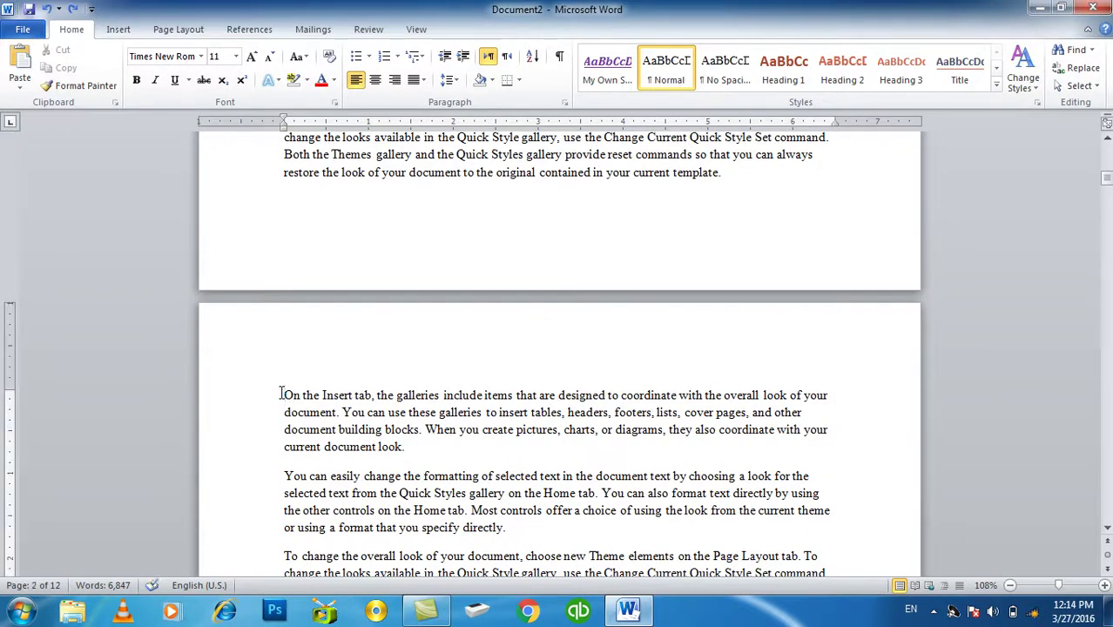
text(Preference)
key(Return)
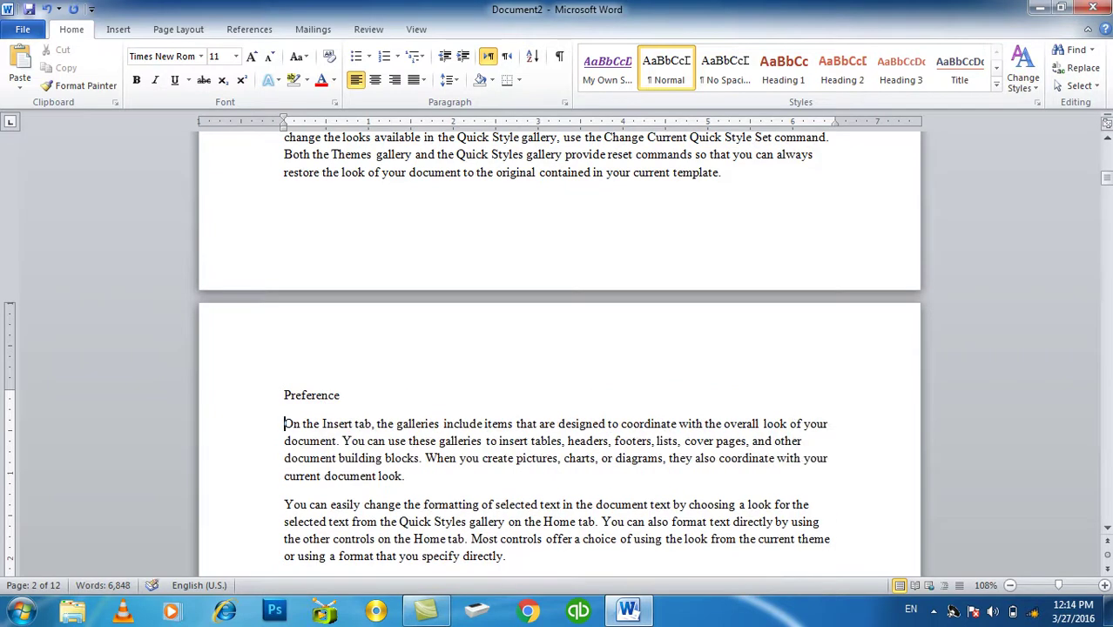
text(:)
drag(345, 396, 282, 404)
key(ctrl+b)
key(ctrl+bracketright)
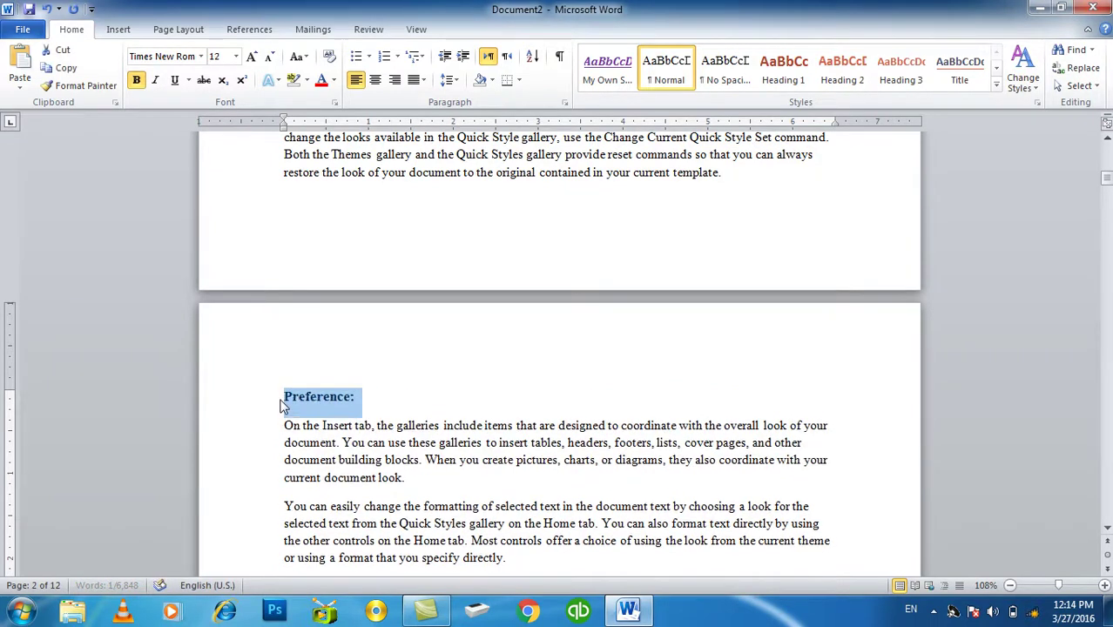
click(344, 427)
Undo and redo edits to restore the Outline heading and numbered first paragraph.
key(ctrl+z)
key(ctrl+z)
key(ctrl+z)
key(ctrl+z)
key(ctrl+z)
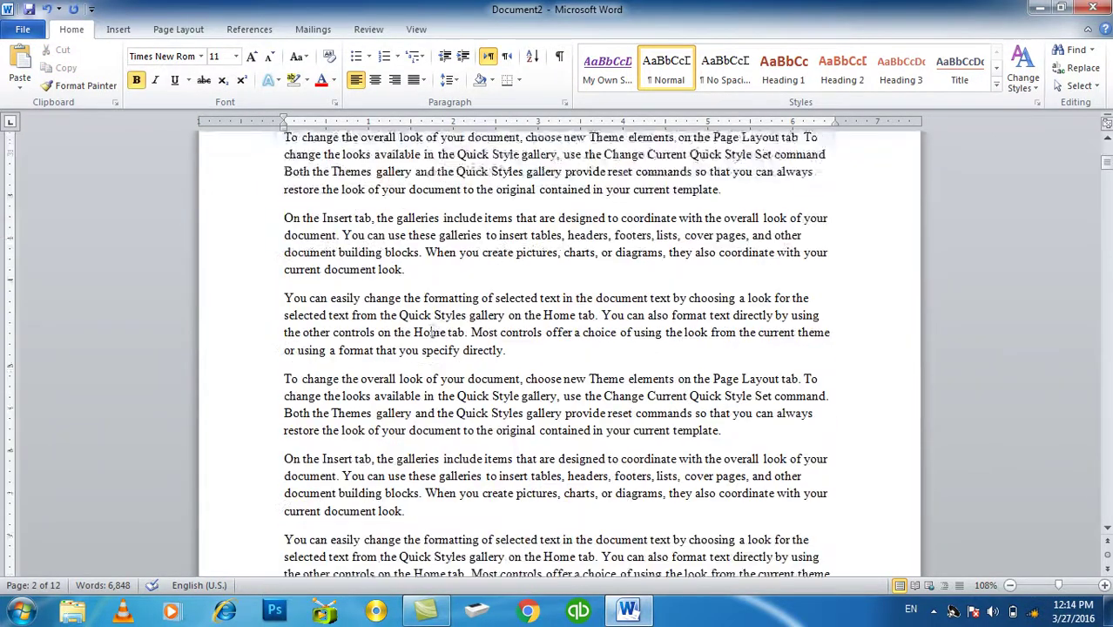
key(ctrl+y)
key(ctrl+z)
key(ctrl+z)
key(ctrl+z)
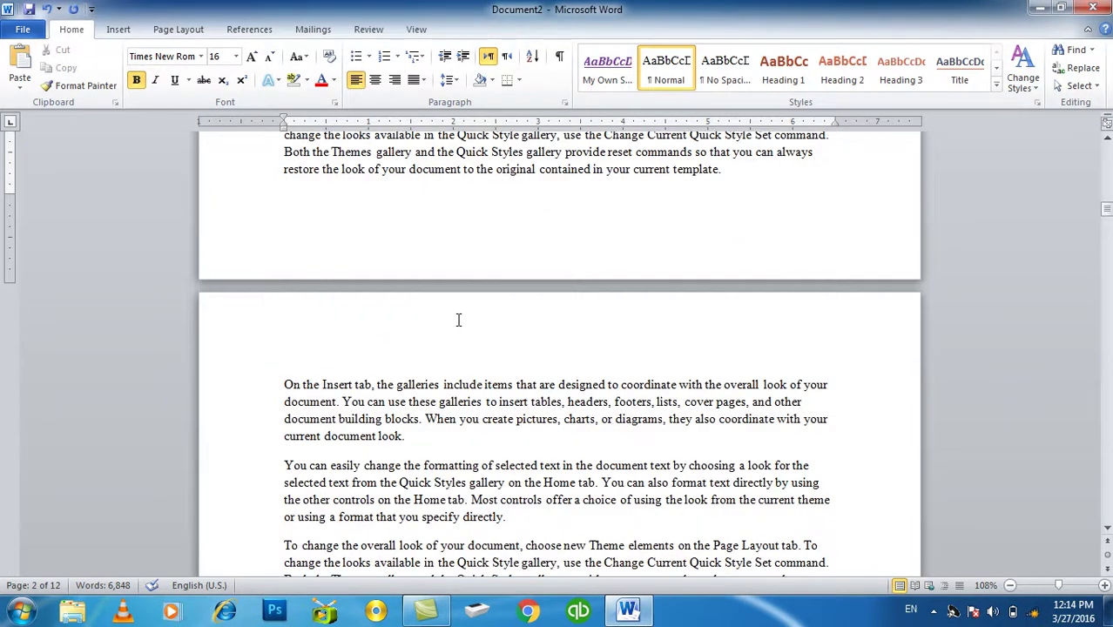
key(ctrl+y)
key(ctrl+y)
key(ctrl+y)
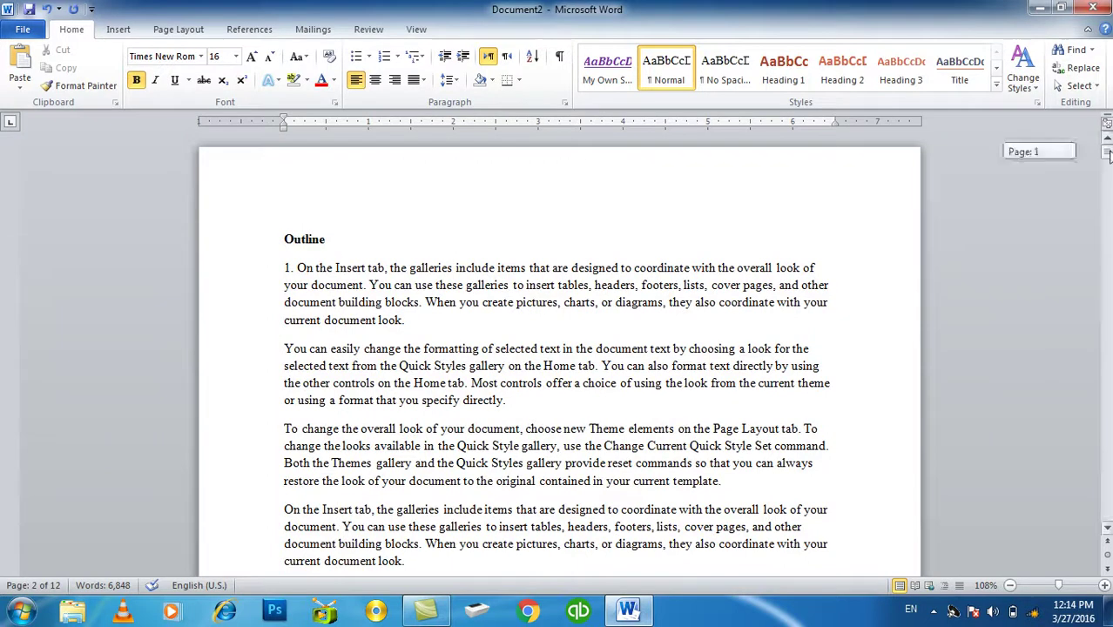
Type 'Qazawat Educational Institute' in the header, bold and enlarged.
double_click(477, 190)
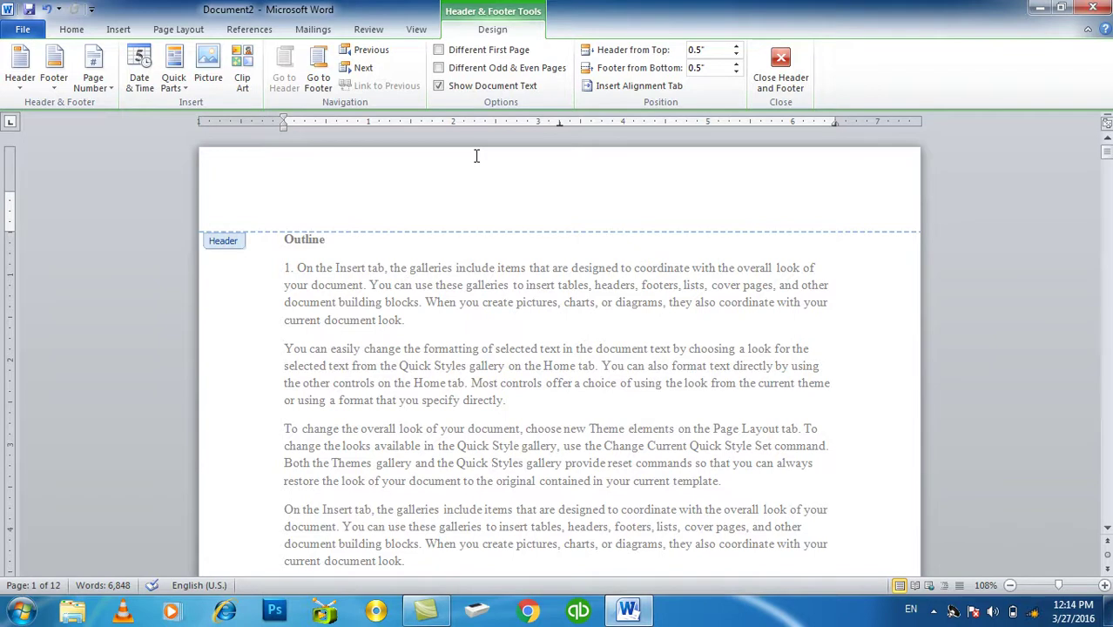
text(Q)
text(azawat)
key(BackSpace)
text(ducatioa)
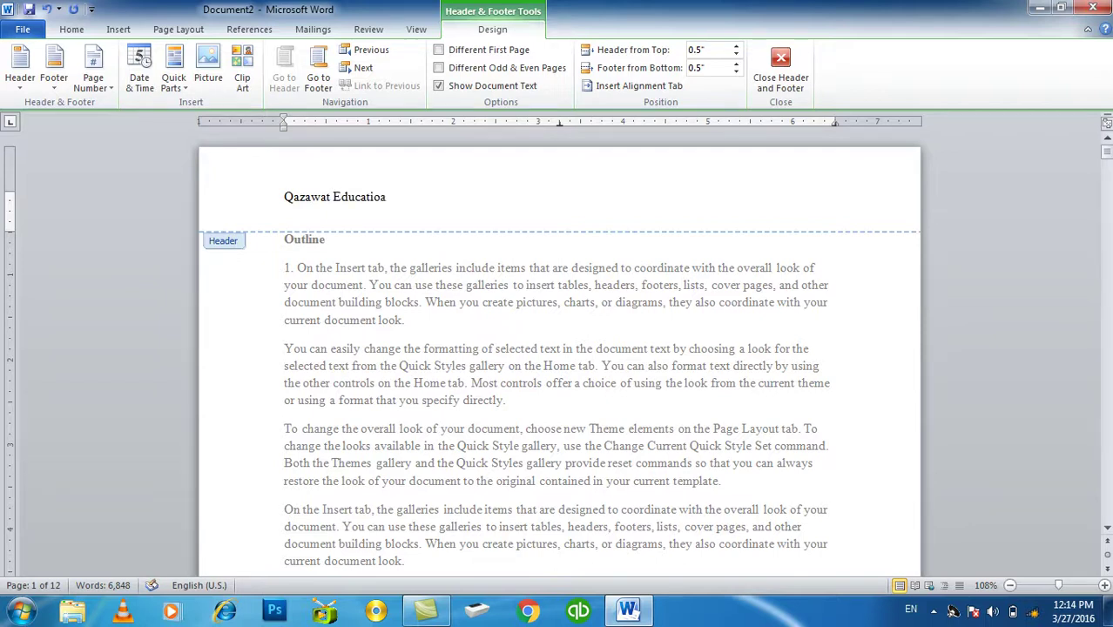
text( In)
key(BackSpace)
key(BackSpace)
text(ns)
text(titute)
key(ctrl+a)
key(ctrl+b)
key(ctrl+shift+period)
key(ctrl+shift+period)
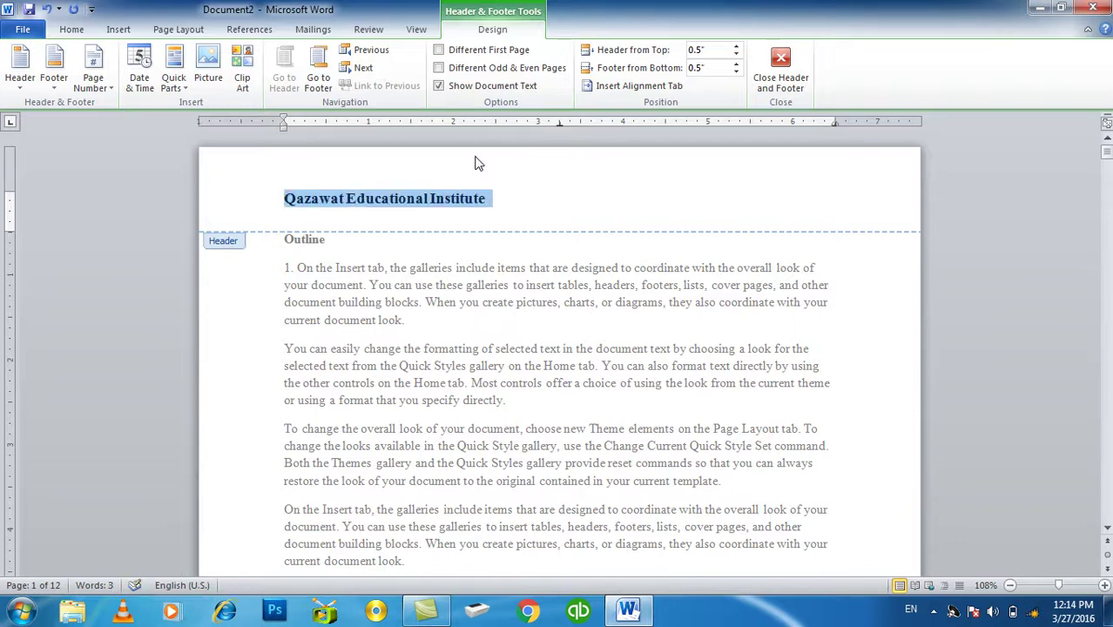
key(ctrl+shift+period)
key(ctrl+shift+period)
Toggle Different First Page on and off so page 1 shares the header, then close header editing.
scroll(701, 344, down, 5)
scroll(697, 348, down, 7)
scroll(691, 358, down, 7)
scroll(691, 358, down, 2)
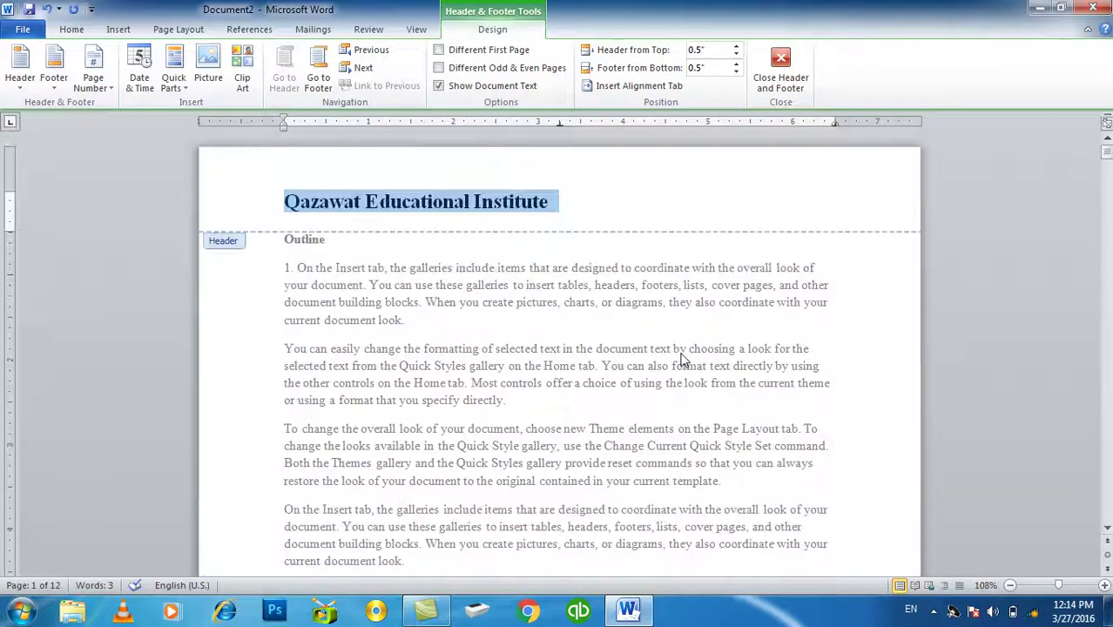
click(476, 54)
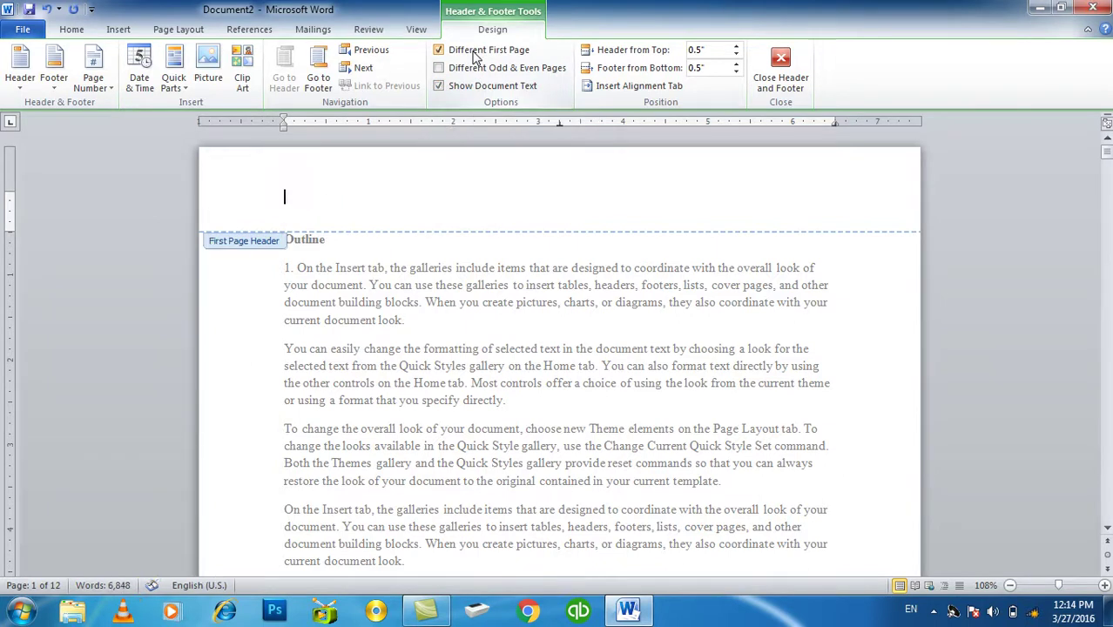
scroll(449, 309, down, 5)
scroll(449, 309, down, 5)
scroll(445, 301, down, 5)
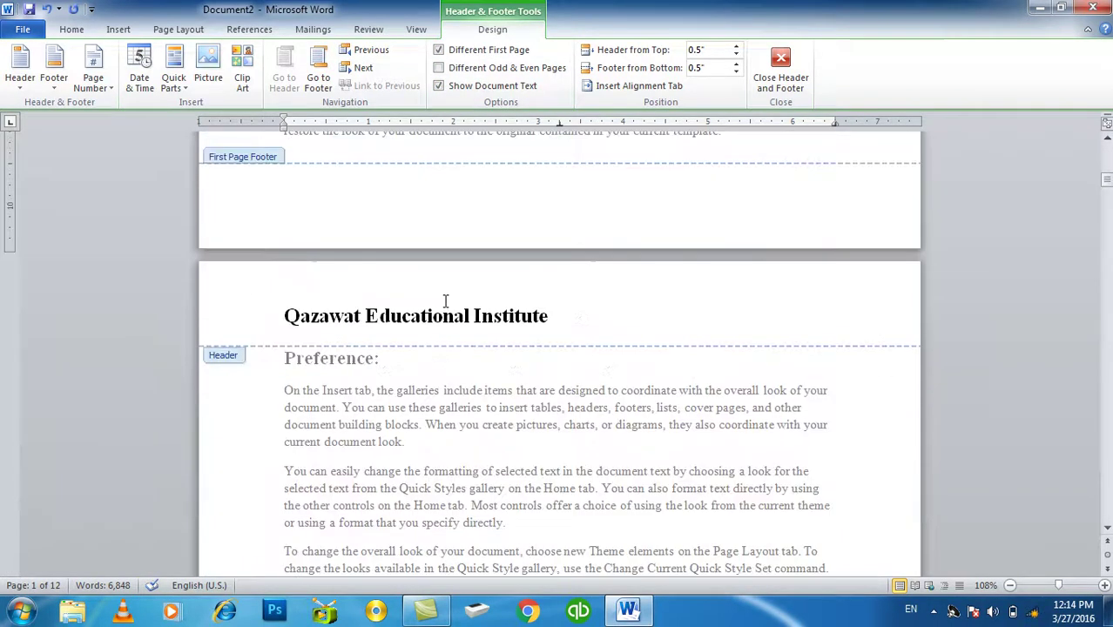
scroll(445, 300, up, 8)
scroll(443, 298, up, 7)
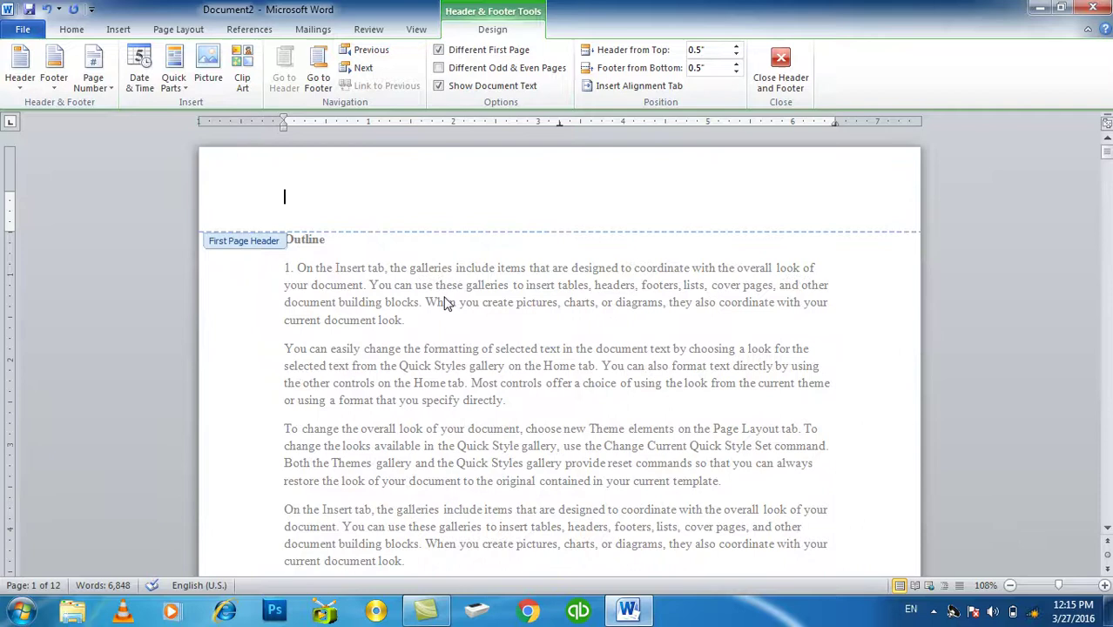
click(470, 53)
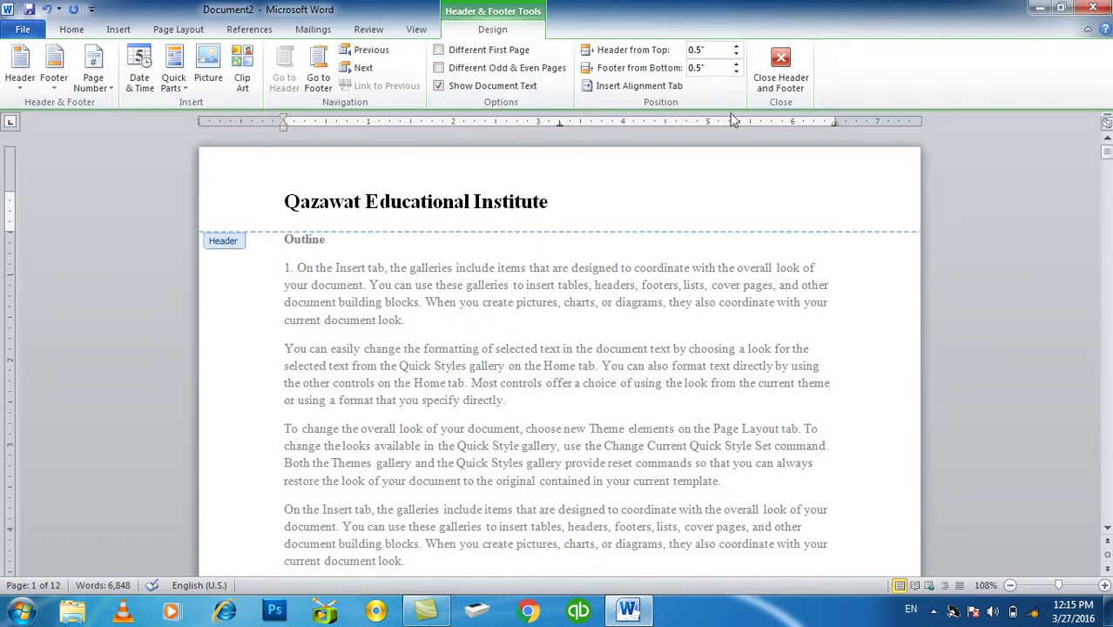
click(781, 70)
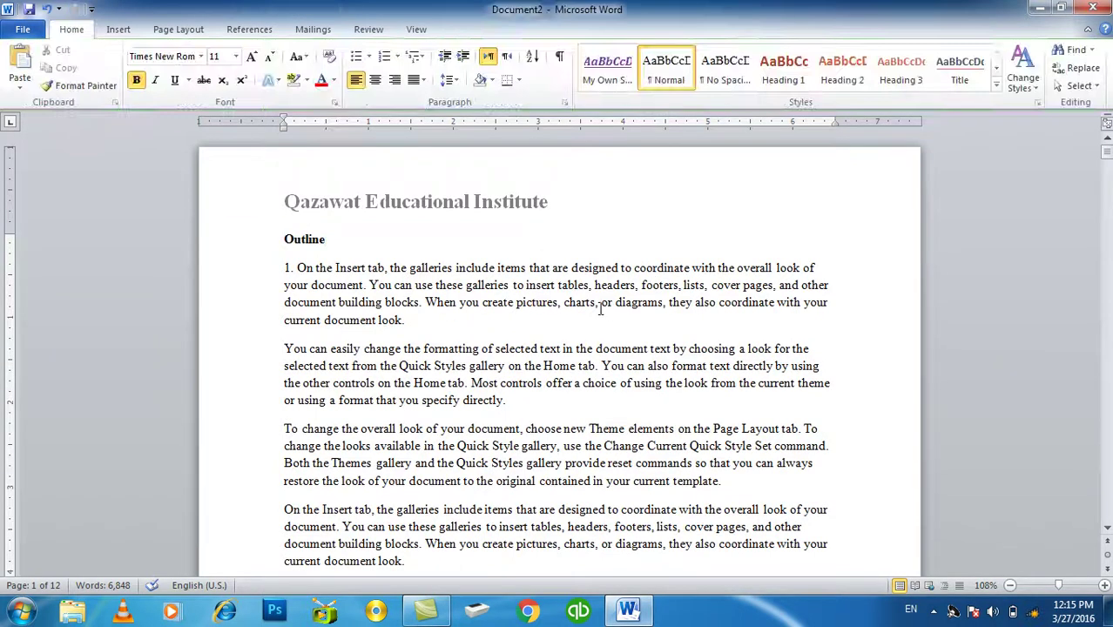
Insert a section break after the paragraph ending with 'your current template'.
scroll(595, 296, down, 5)
scroll(594, 292, down, 5)
scroll(593, 293, down, 5)
scroll(593, 293, down, 5)
scroll(593, 293, down, 4)
scroll(593, 293, down, 4)
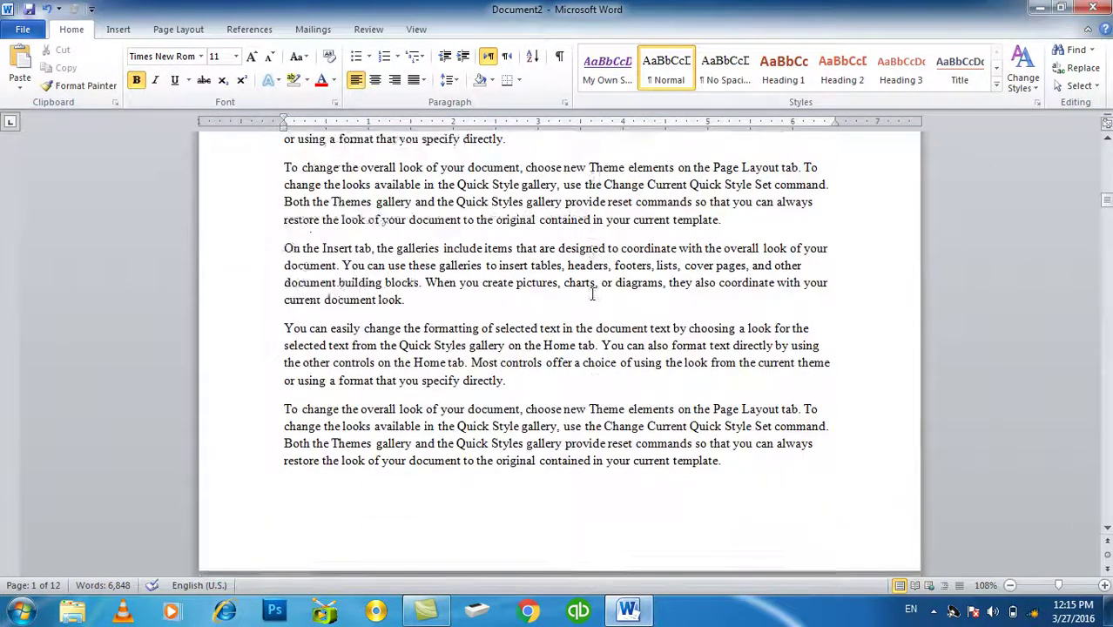
scroll(594, 293, down, 4)
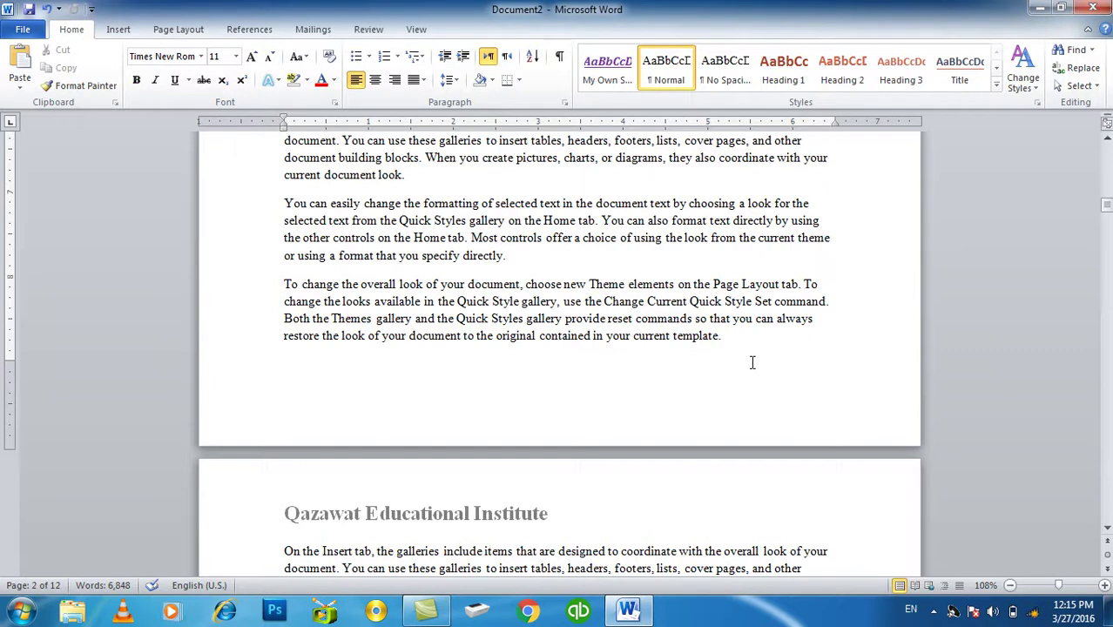
click(157, 32)
click(296, 50)
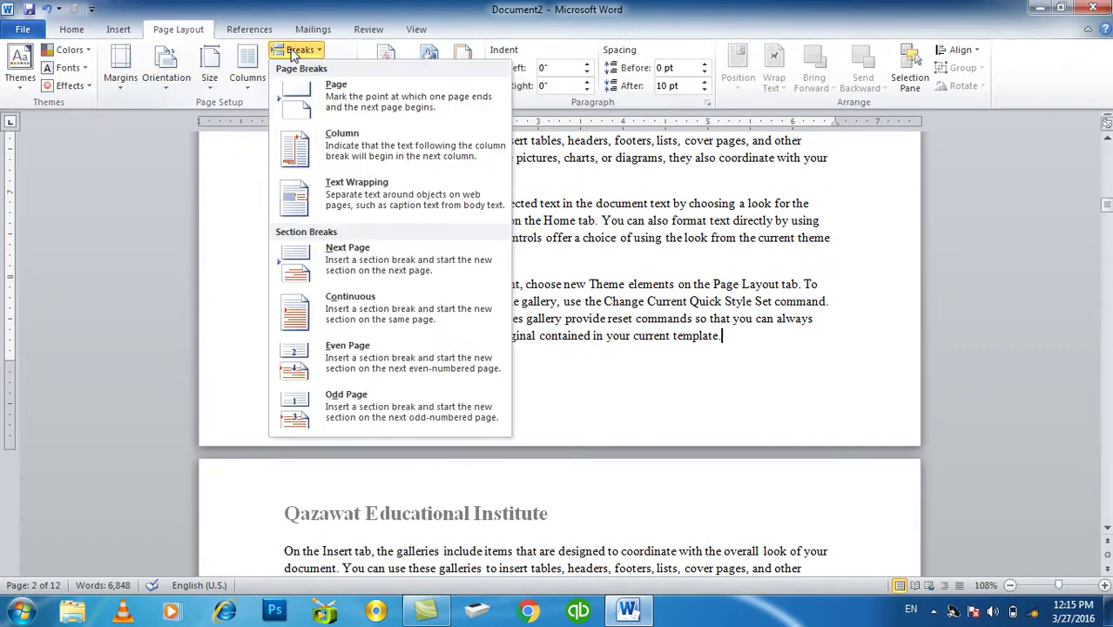
click(373, 313)
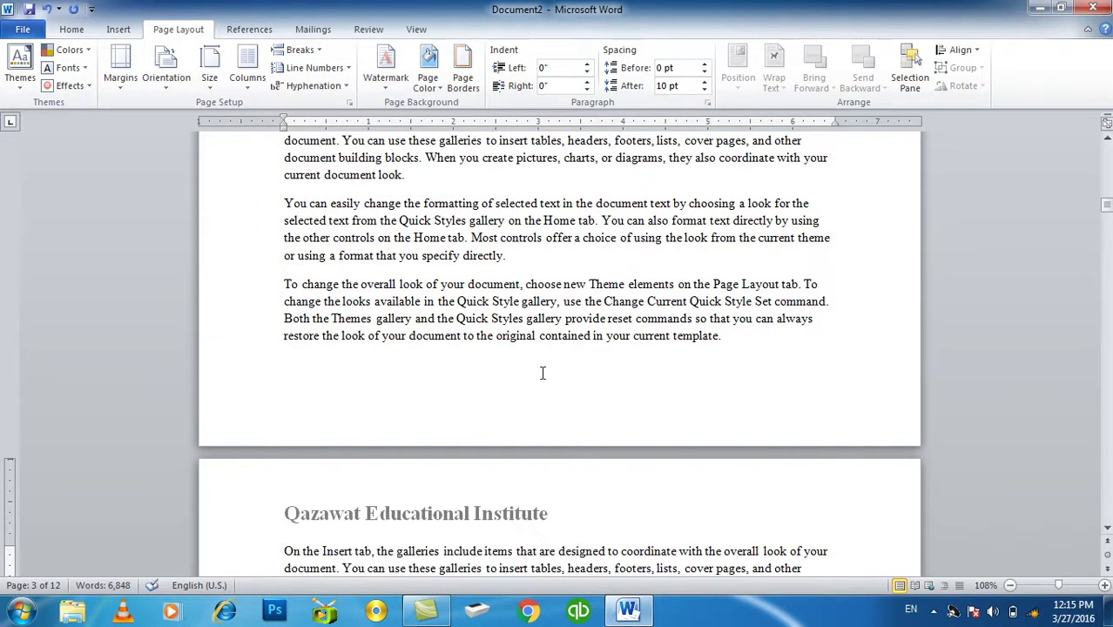
mouse_move(770, 355)
mouse_down()
mouse_move(578, 228)
mouse_move(578, 132)
mouse_up()
Open the Section 2 header and turn off Link to Previous.
scroll(517, 467, down, 10)
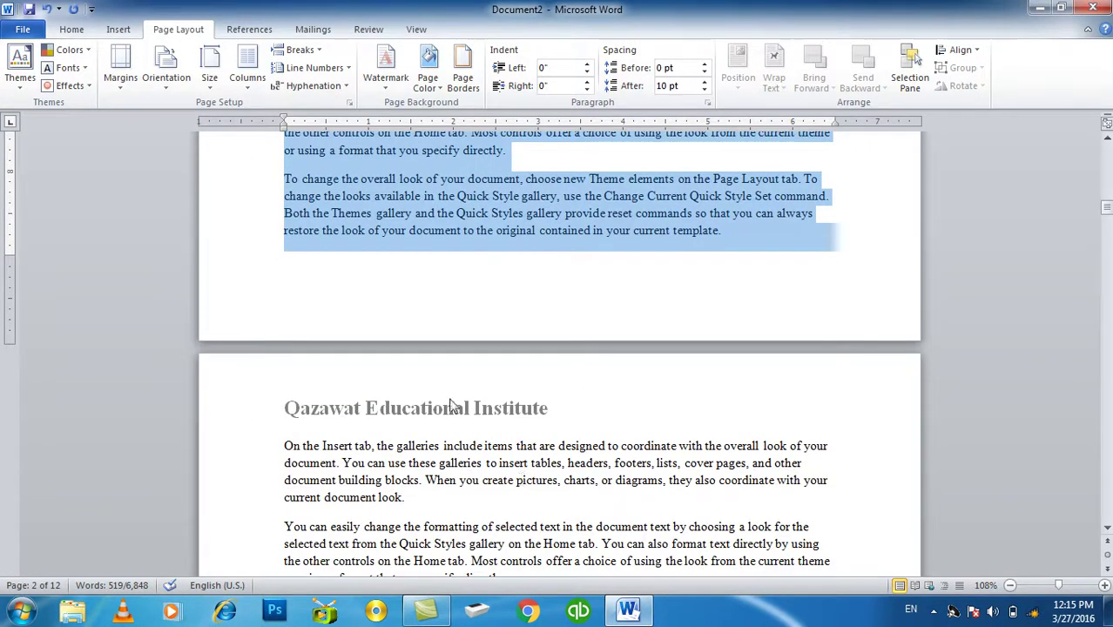
double_click(438, 411)
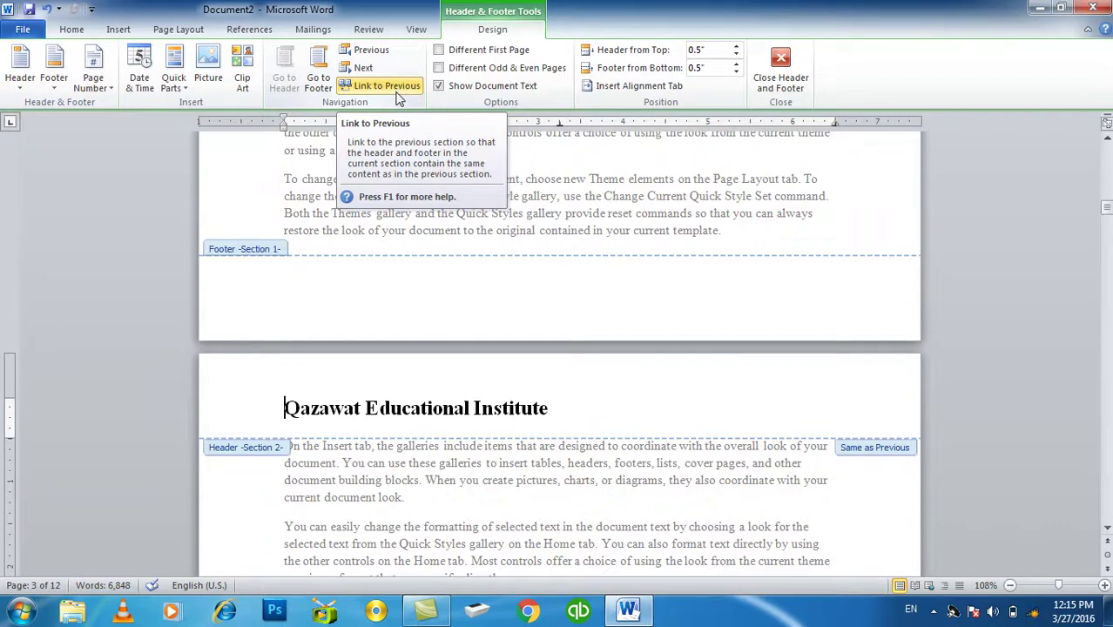
triple_click(364, 409)
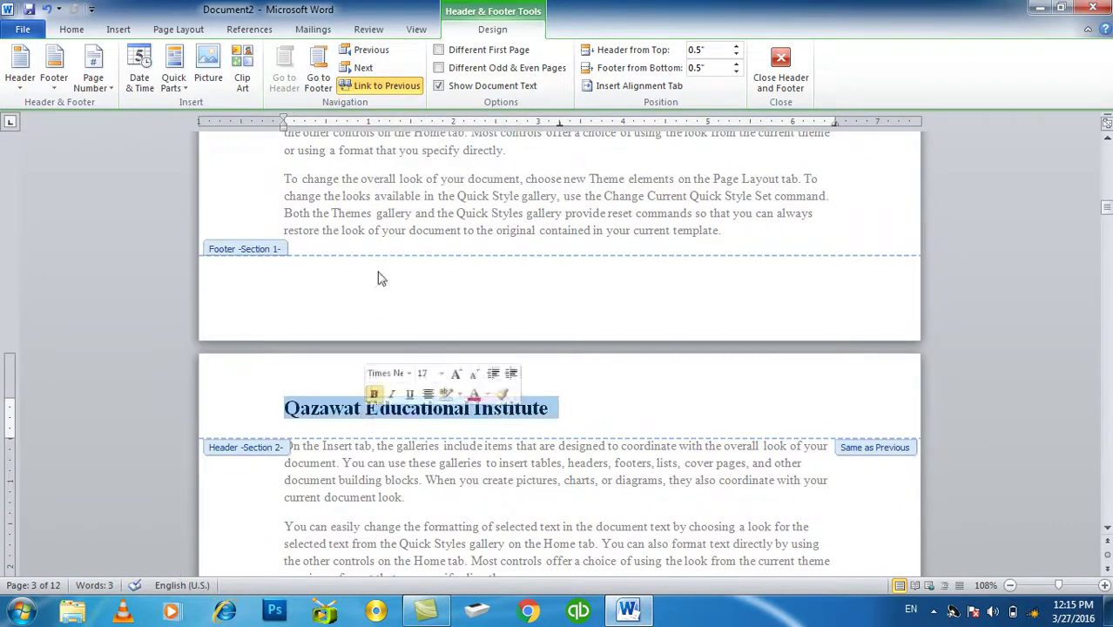
click(383, 88)
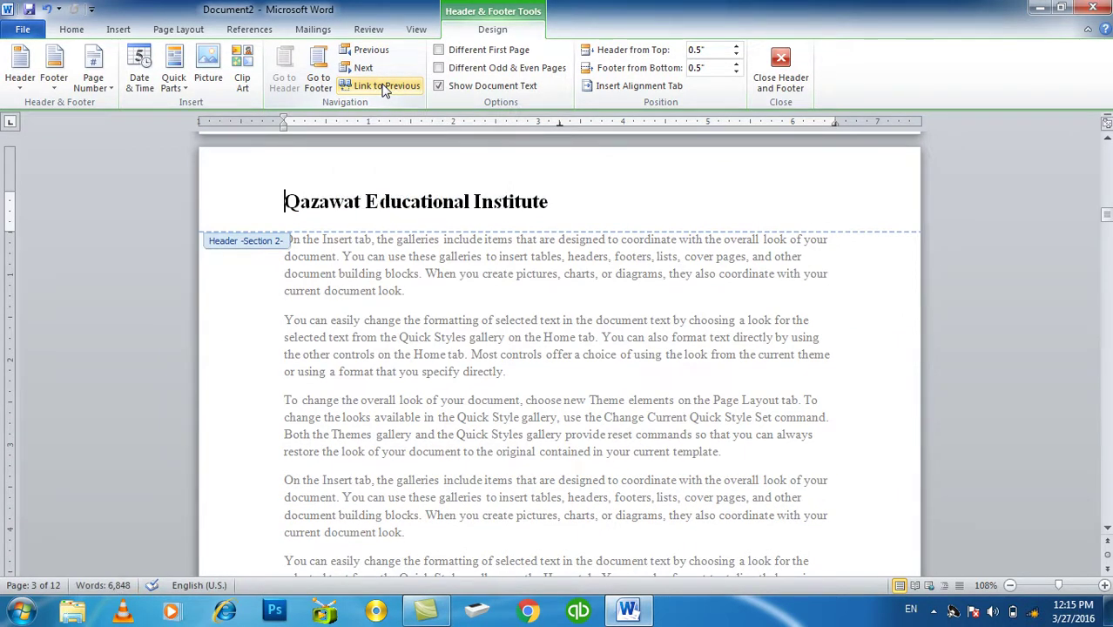
Delete the header text from Section 1 and leave header editing with Esc.
scroll(364, 182, up, 5)
scroll(364, 182, up, 6)
scroll(364, 183, up, 5)
scroll(364, 182, up, 5)
scroll(361, 179, up, 5)
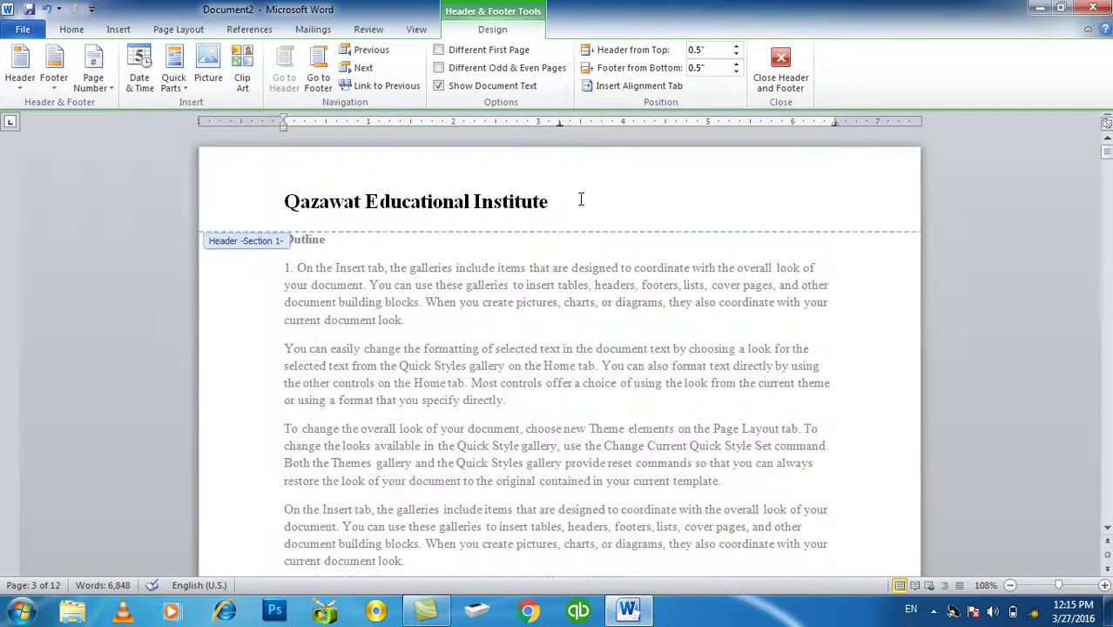
drag(577, 193, 233, 221)
key(Delete)
scroll(322, 252, down, 10)
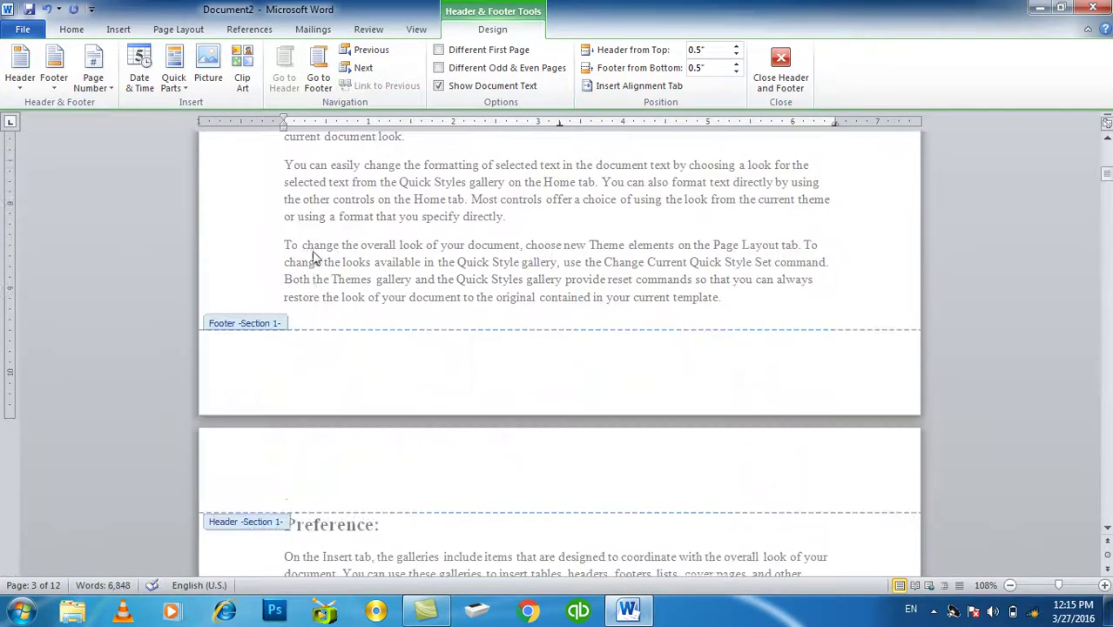
scroll(323, 253, down, 5)
scroll(385, 248, up, 5)
scroll(385, 250, up, 5)
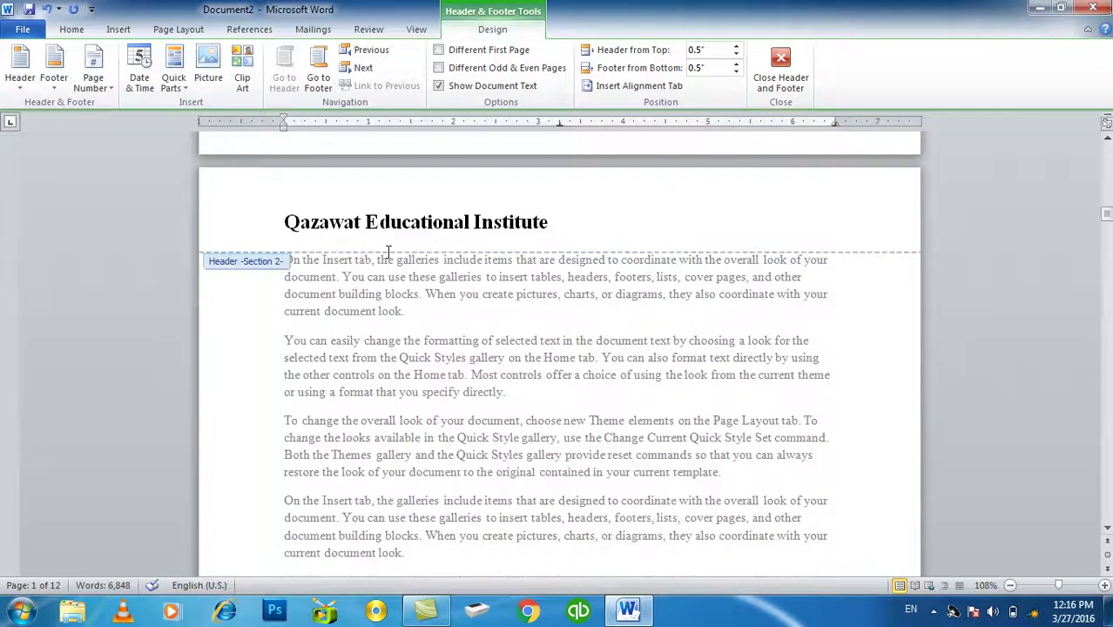
key(Escape)
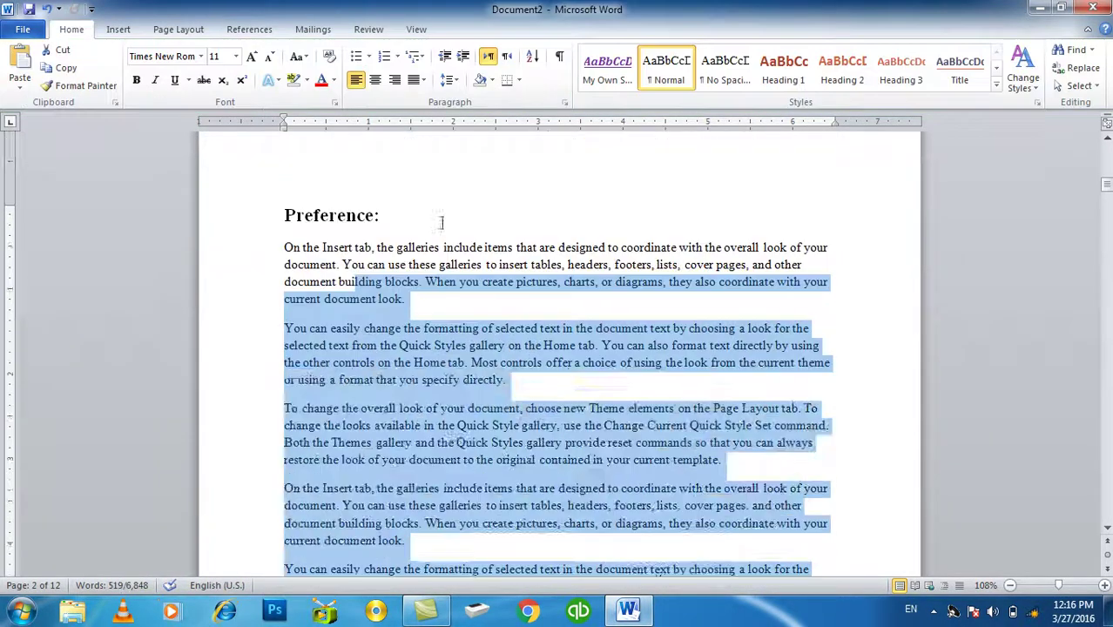
Scroll through the 12 pages to check which ones carry the header.
scroll(441, 222, up, 5)
scroll(442, 223, down, 9)
scroll(436, 222, down, 7)
scroll(429, 220, down, 1)
scroll(429, 221, down, 5)
scroll(427, 220, down, 3)
scroll(427, 219, down, 3)
scroll(424, 220, down, 3)
scroll(422, 217, down, 5)
scroll(418, 214, down, 5)
scroll(413, 208, down, 5)
scroll(408, 202, down, 3)
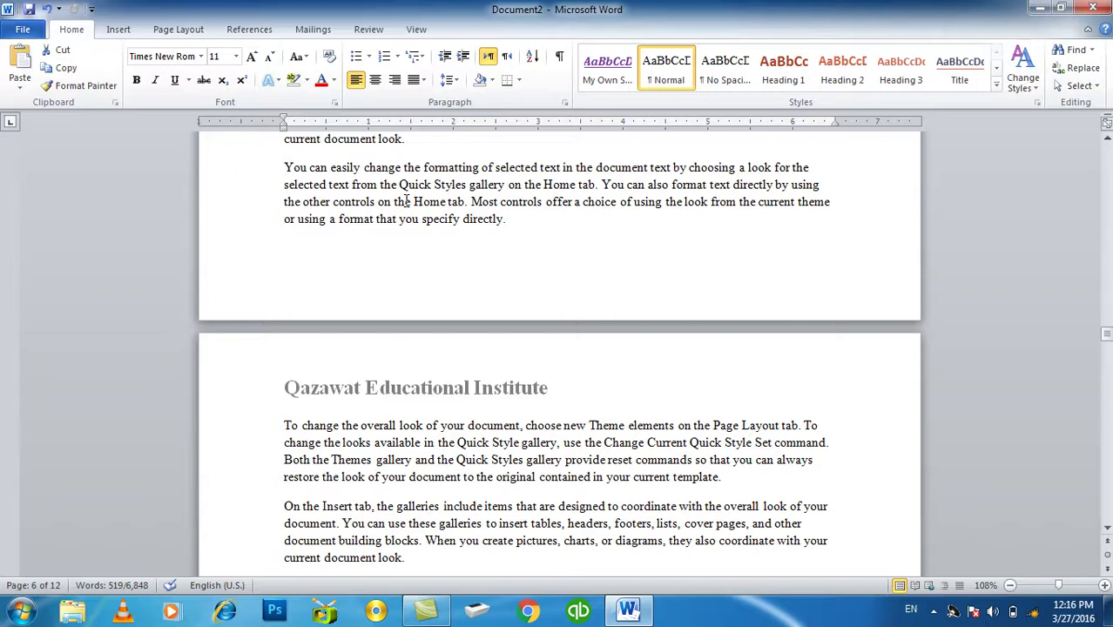
Open header editing and toggle Show Document Text off and back on.
double_click(443, 392)
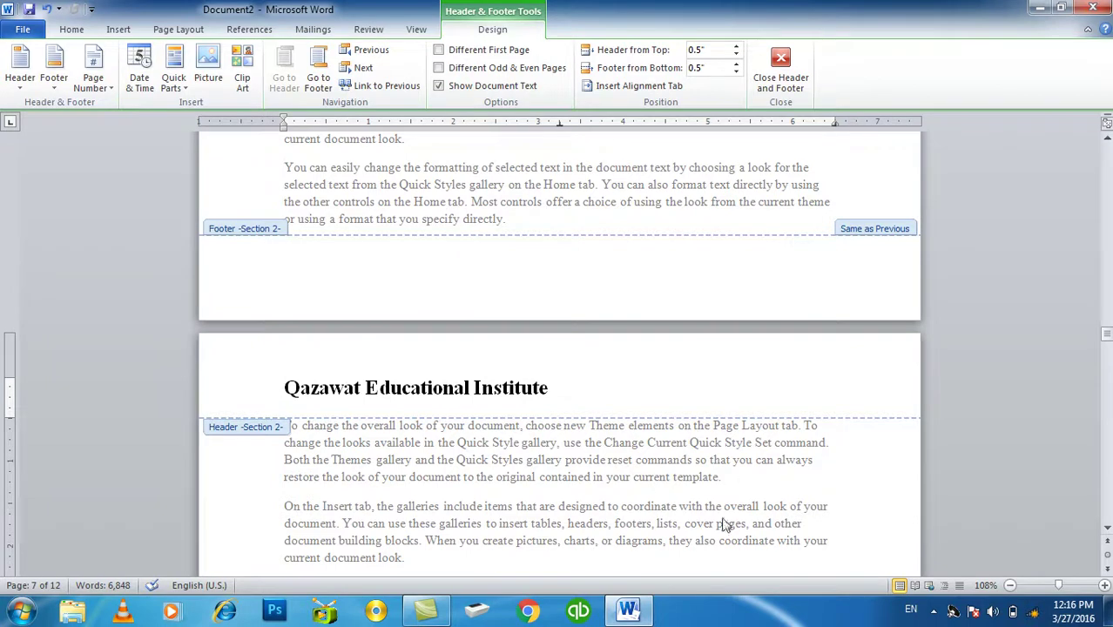
click(516, 93)
click(516, 93)
click(517, 93)
click(516, 94)
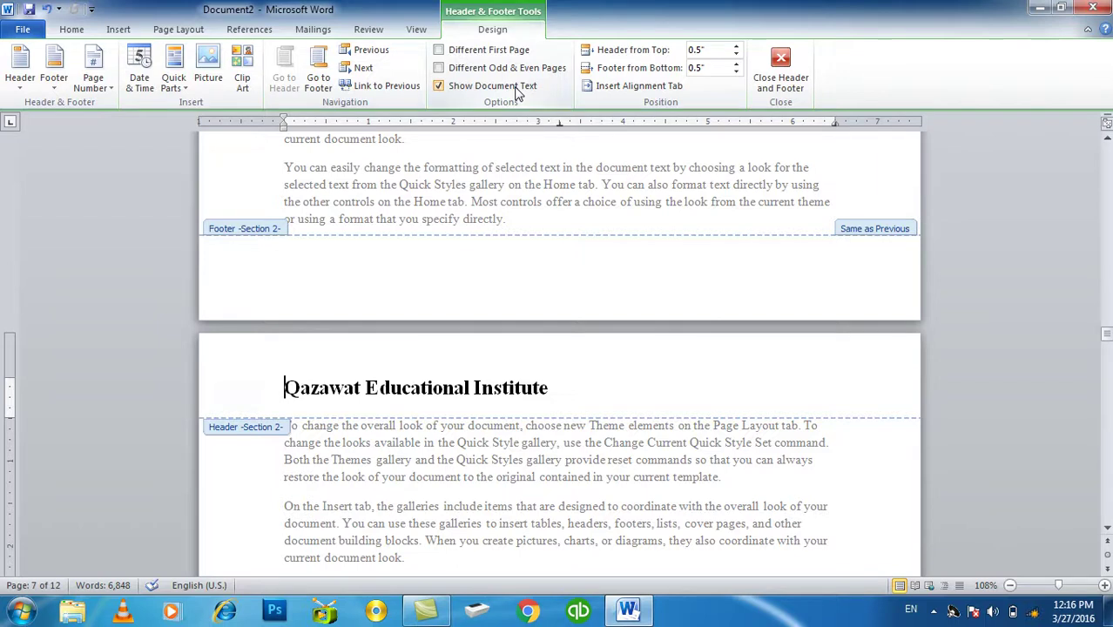
Set Header from Top to 0.6" with the spinner.
click(736, 49)
click(736, 49)
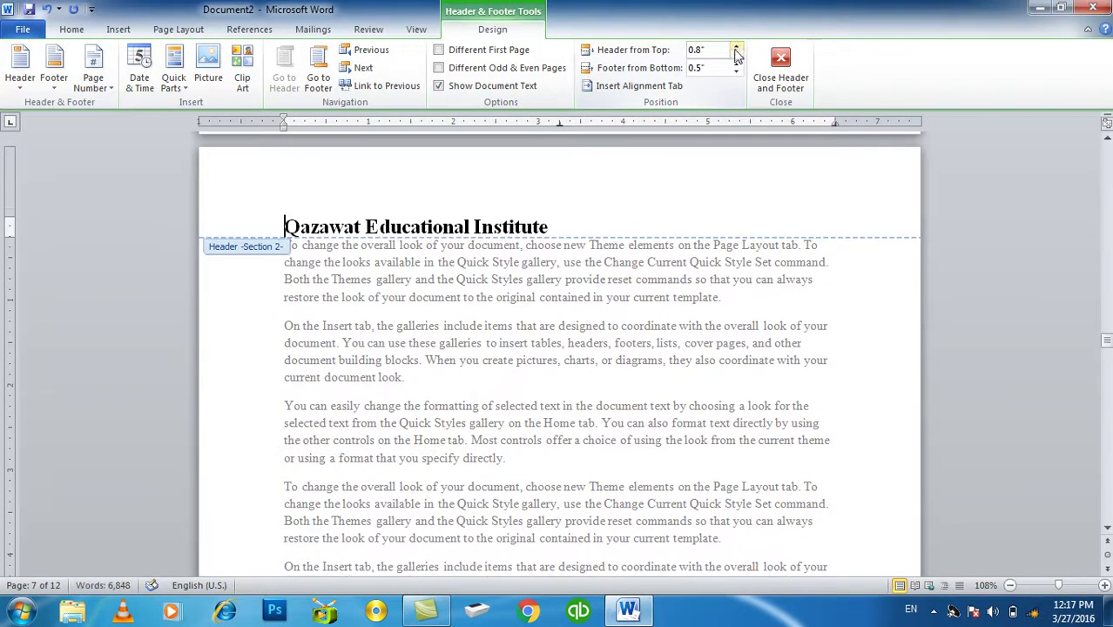
click(736, 57)
click(736, 57)
click(736, 57)
click(736, 57)
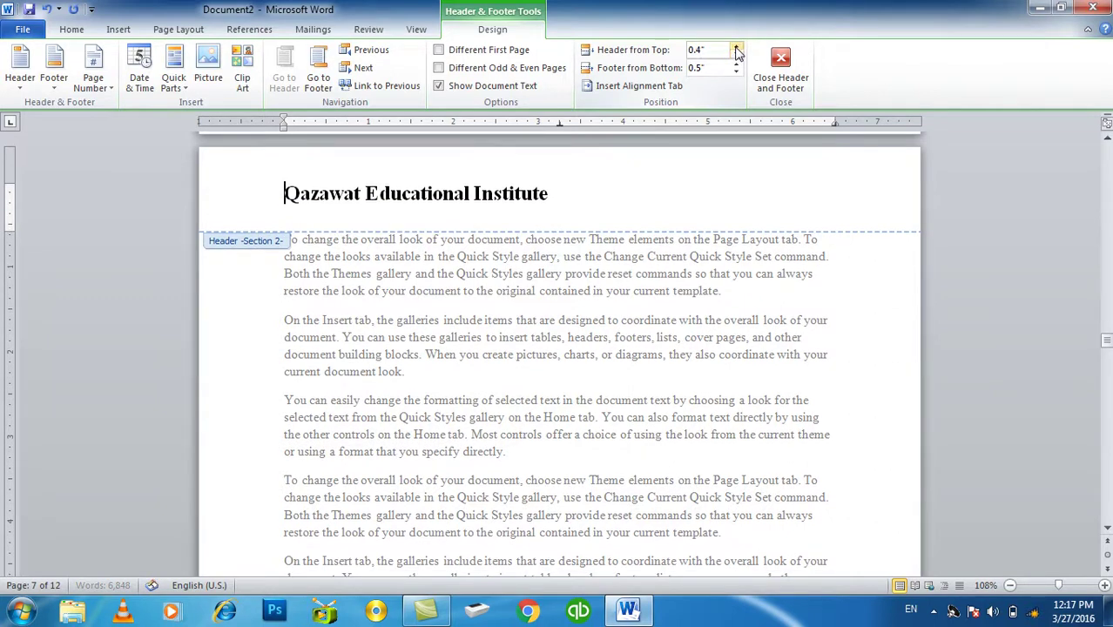
click(736, 50)
click(736, 50)
click(736, 50)
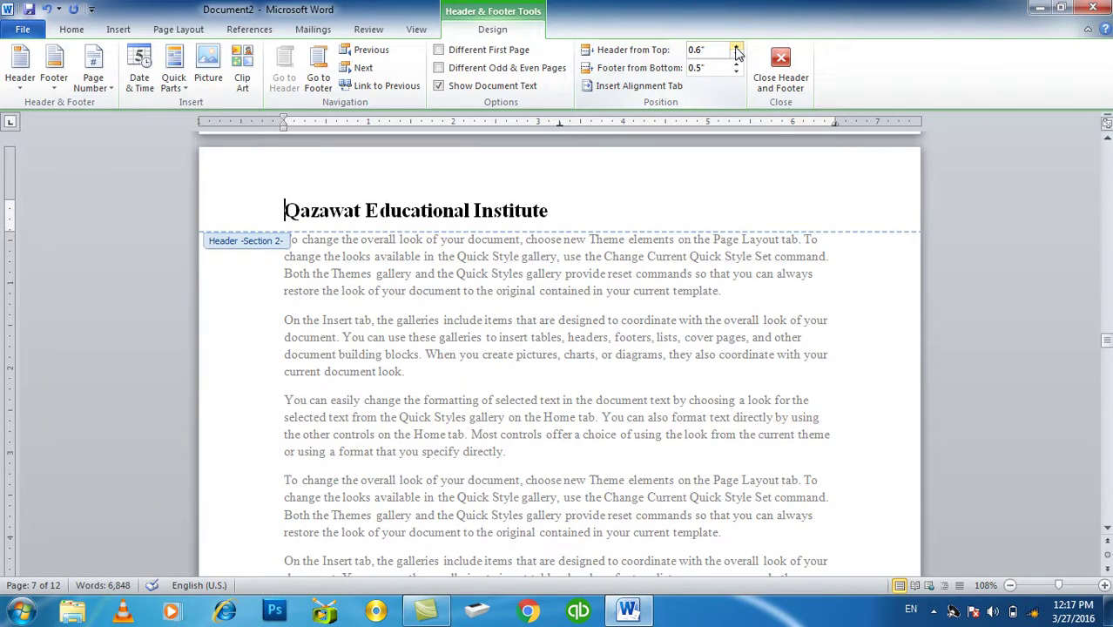
scroll(505, 287, down, 5)
Type the author's name byline, starting with 'By', into the Section 2 footer.
scroll(506, 287, down, 4)
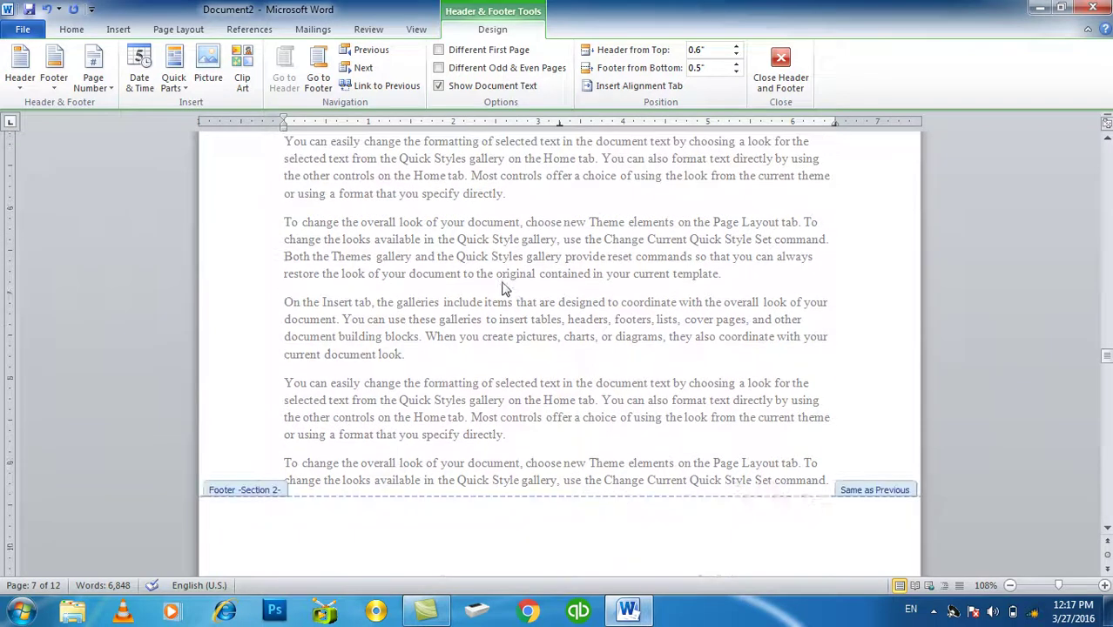
scroll(463, 406, down, 4)
click(463, 406)
text(By)
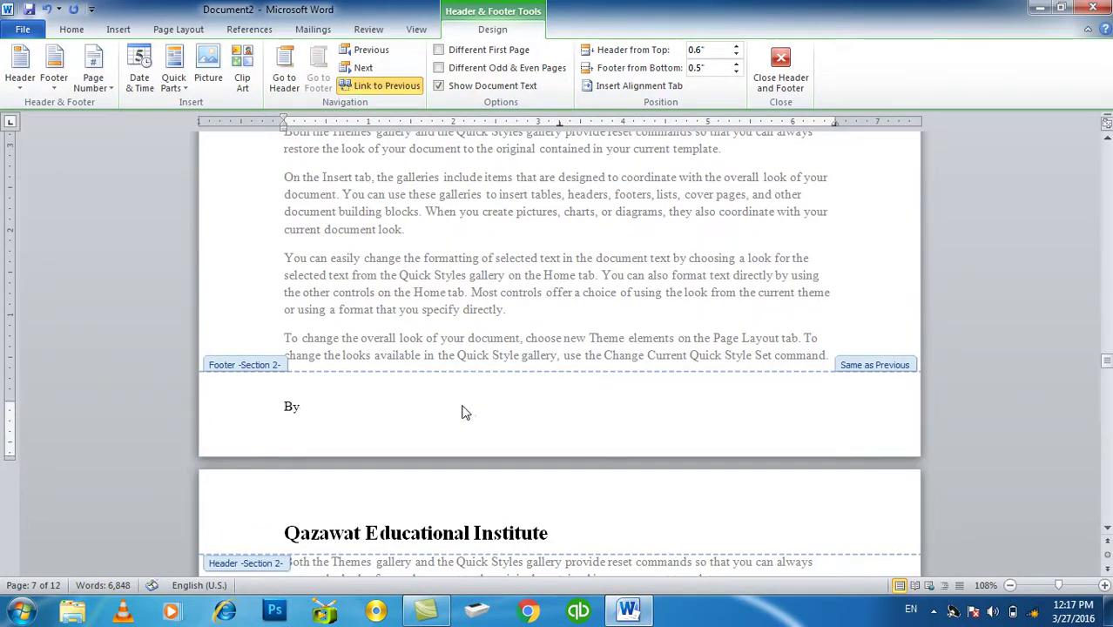
text( Muhammad Islam Saifzada)
Set the footer to 0.4" from the page bottom and keep the byline left-aligned.
click(736, 65)
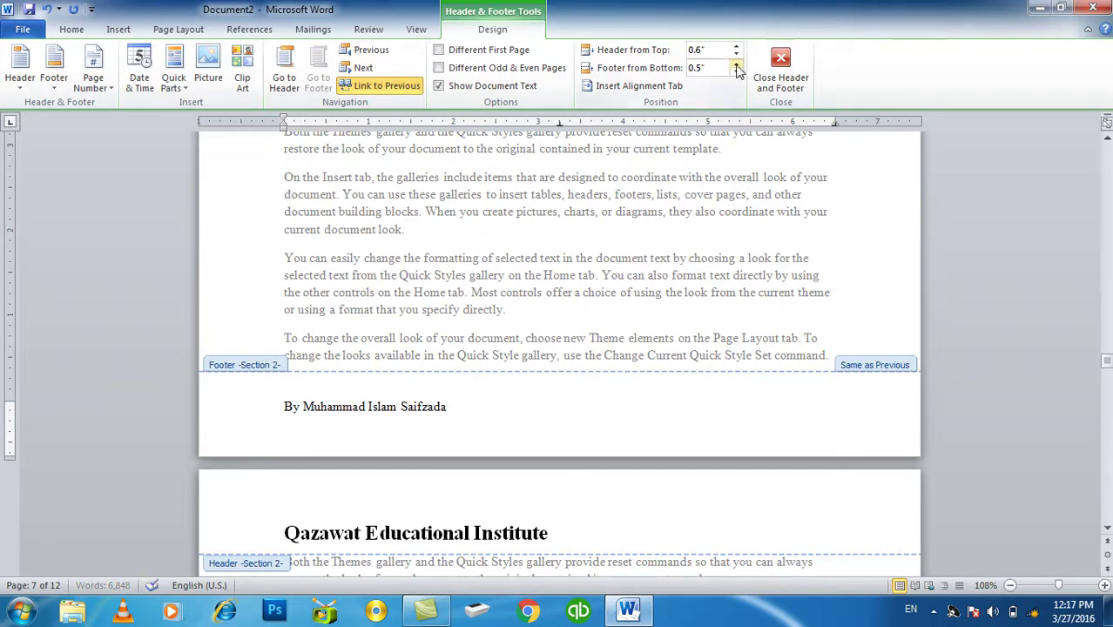
click(736, 65)
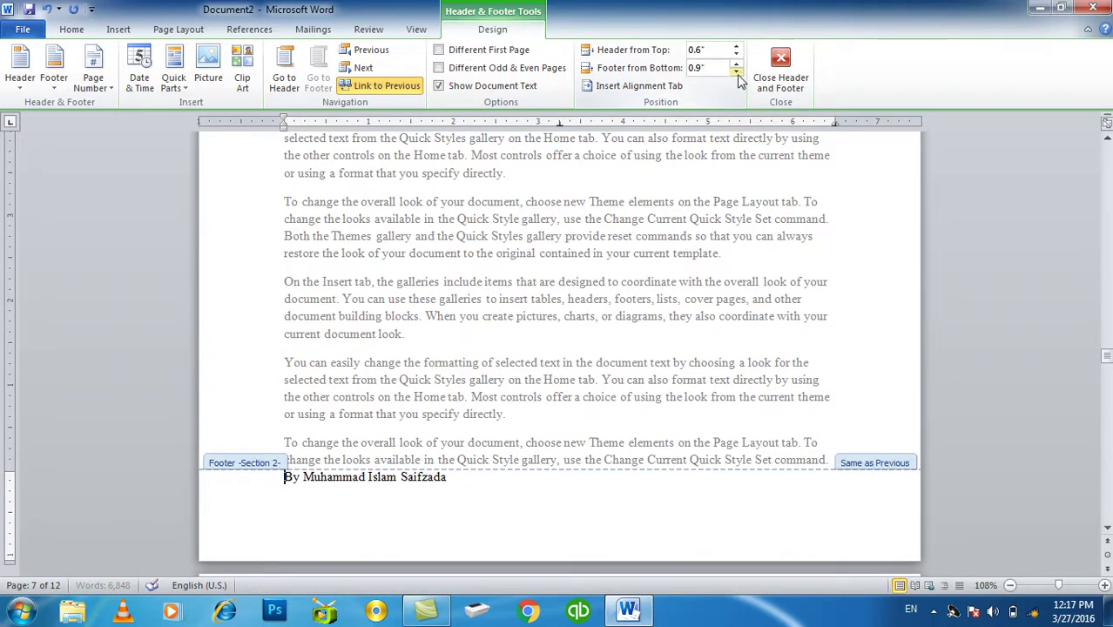
click(736, 73)
click(736, 73)
click(736, 72)
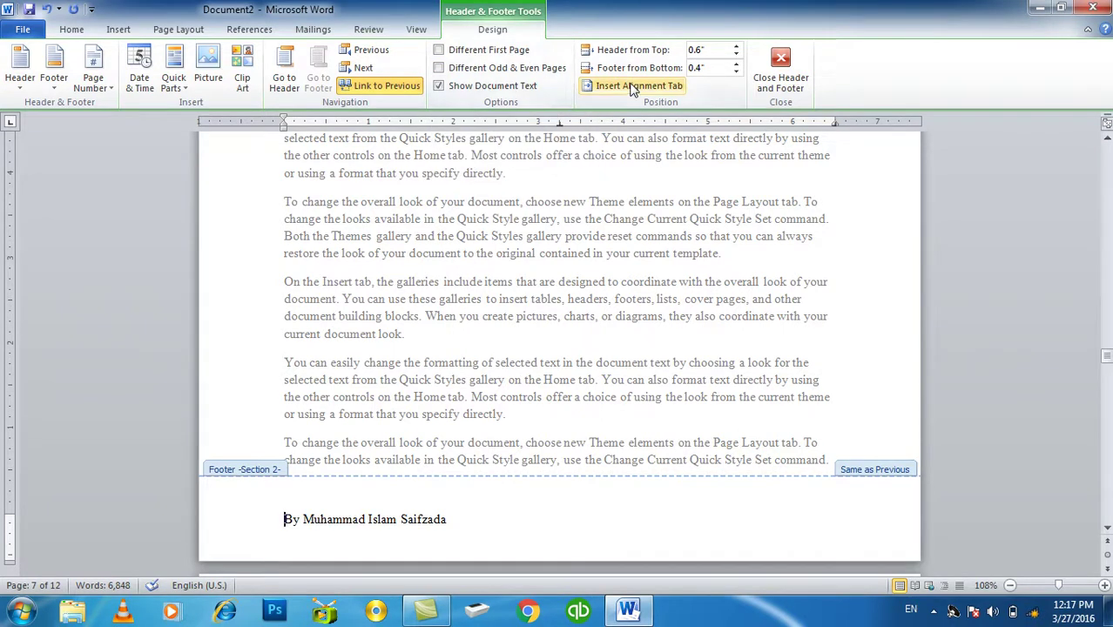
key(ctrl+e)
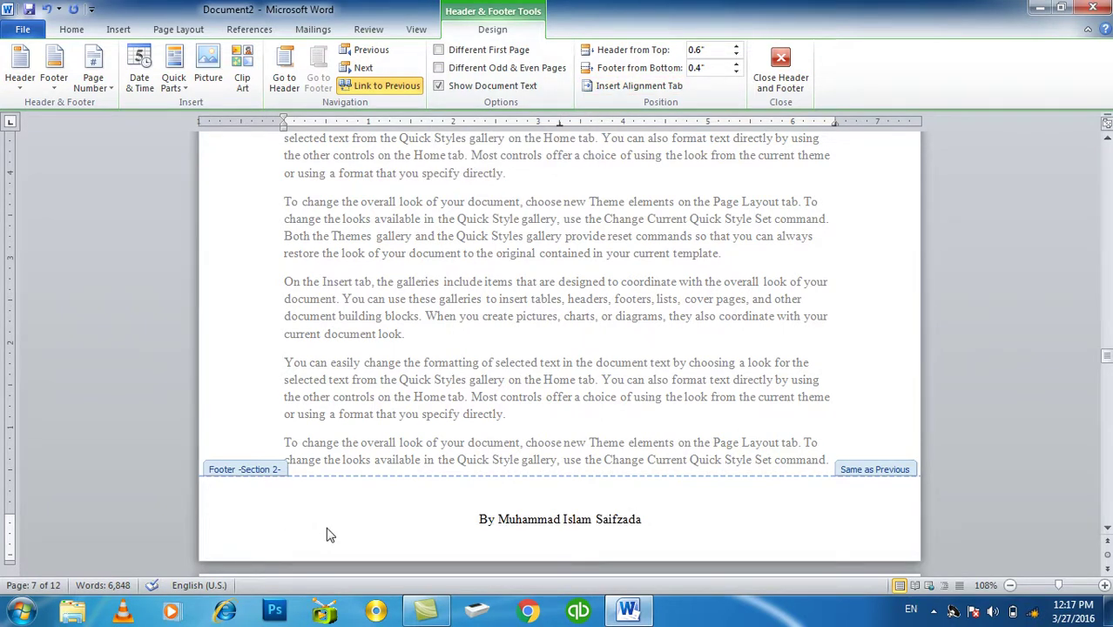
key(ctrl+l)
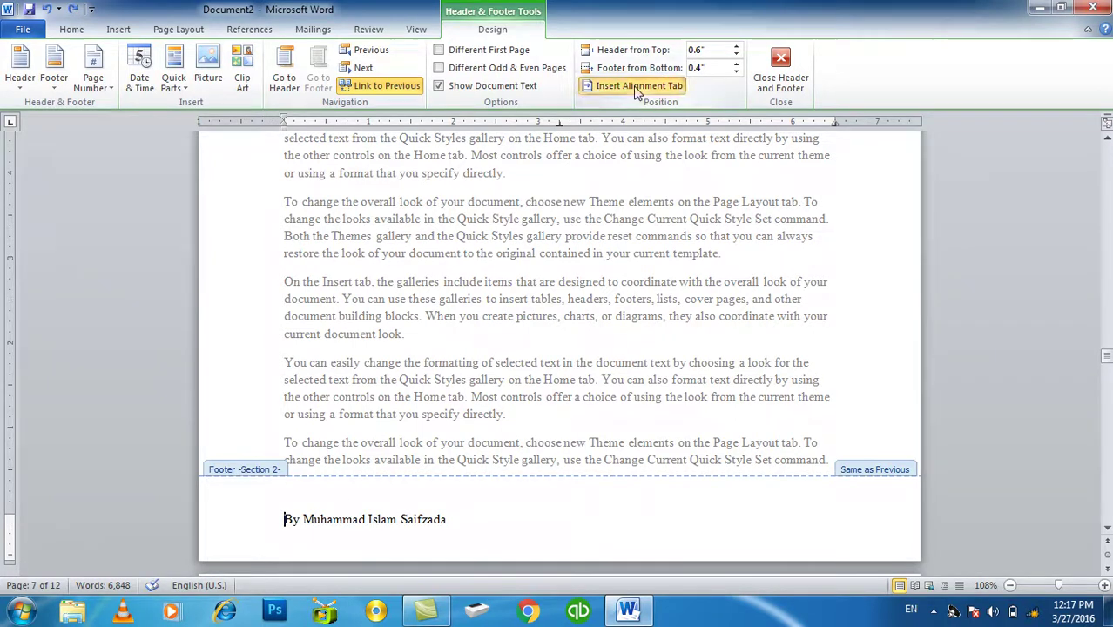
Try a right-aligned alignment tab with a dotted leader, then remove it.
click(636, 85)
click(500, 254)
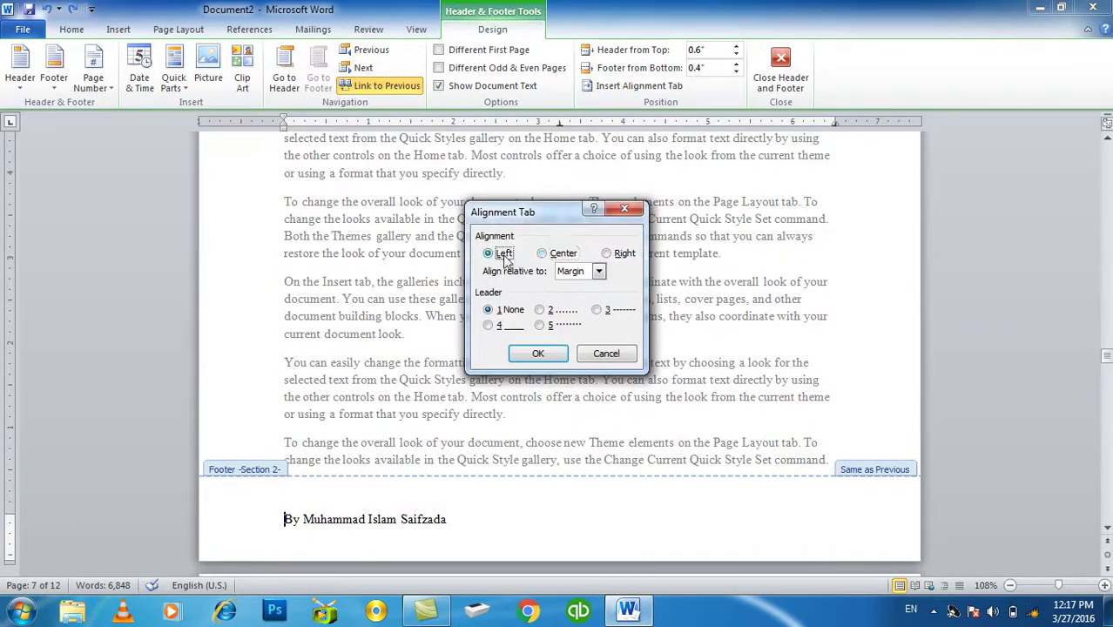
click(607, 255)
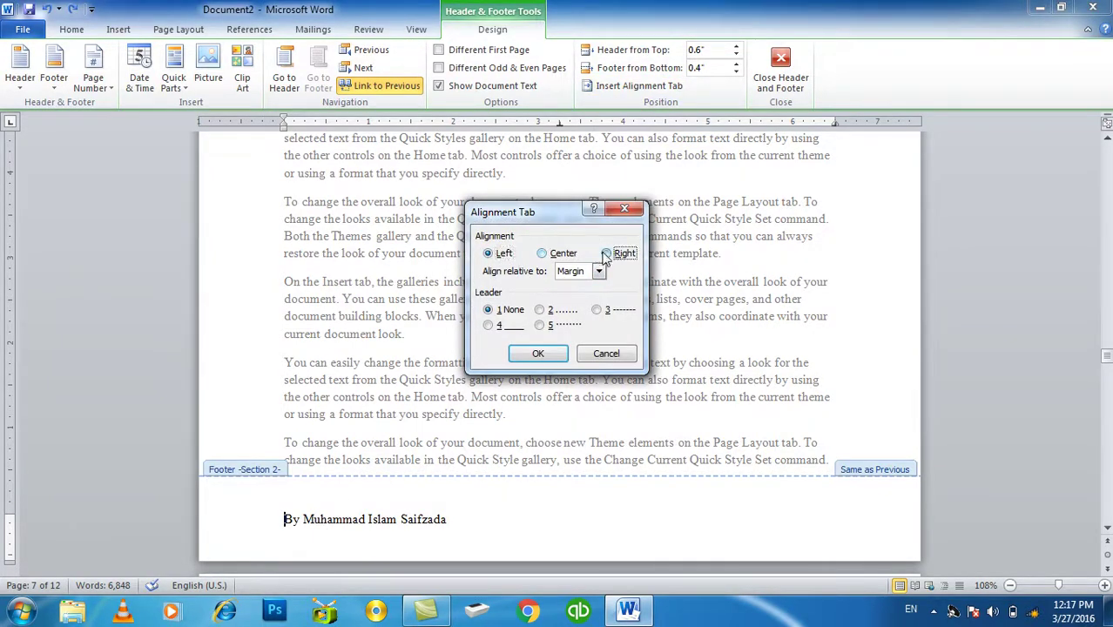
click(553, 311)
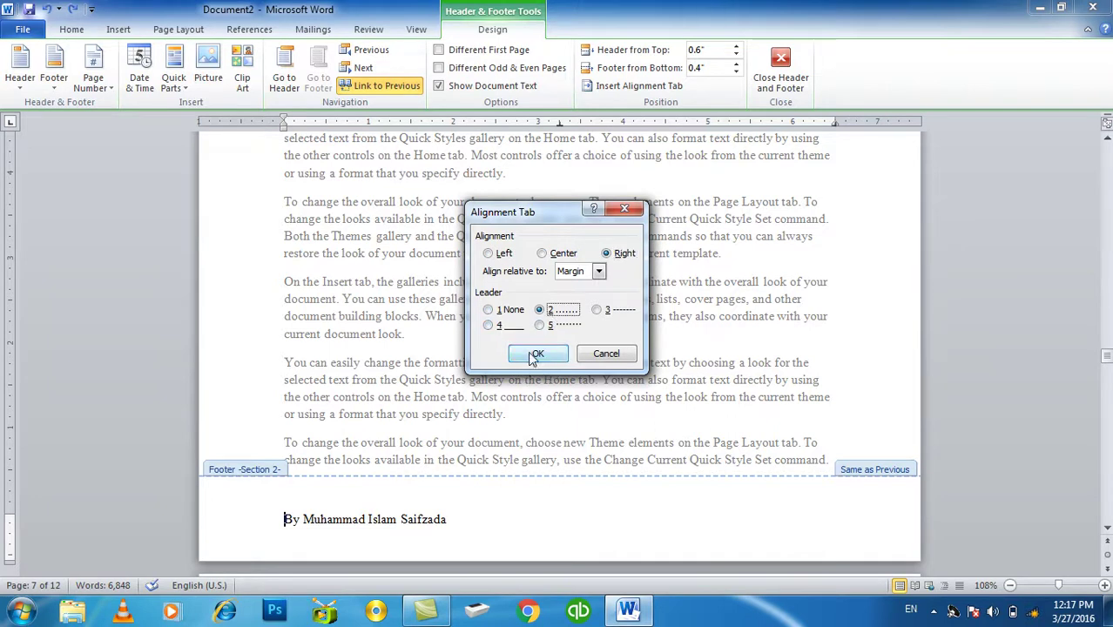
click(536, 354)
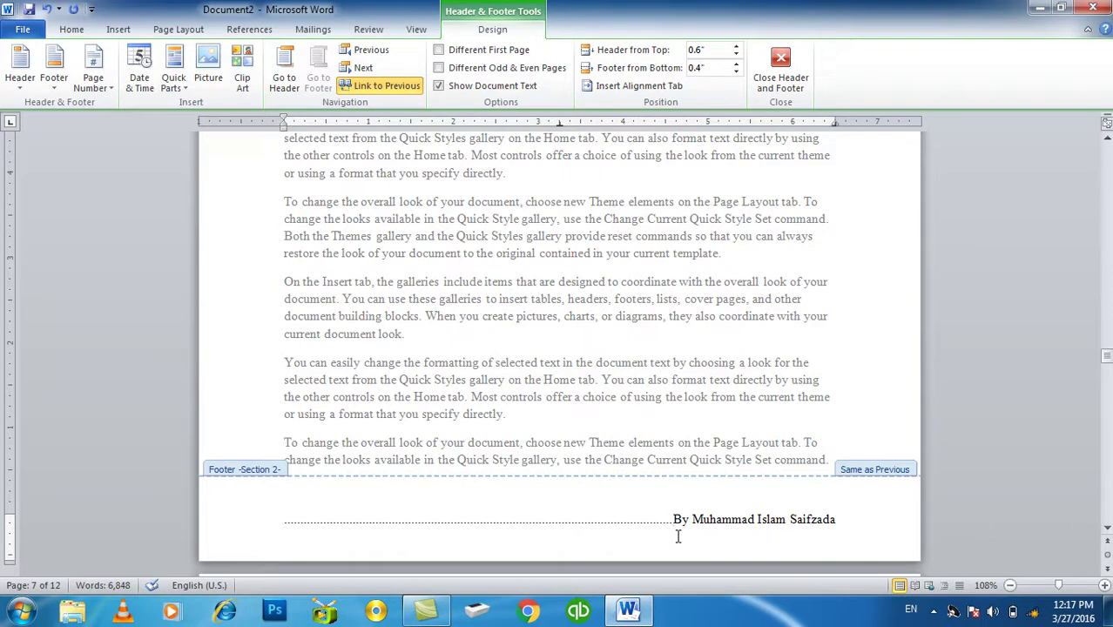
key(BackSpace)
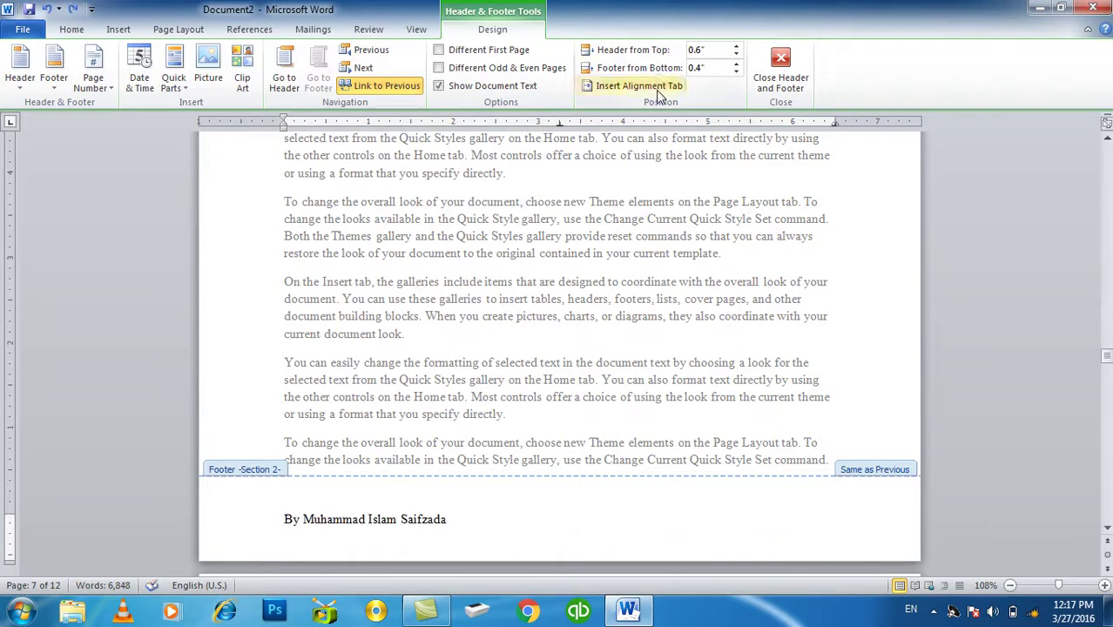
Leave the footer, then remove the header, the footer and all body text.
click(780, 70)
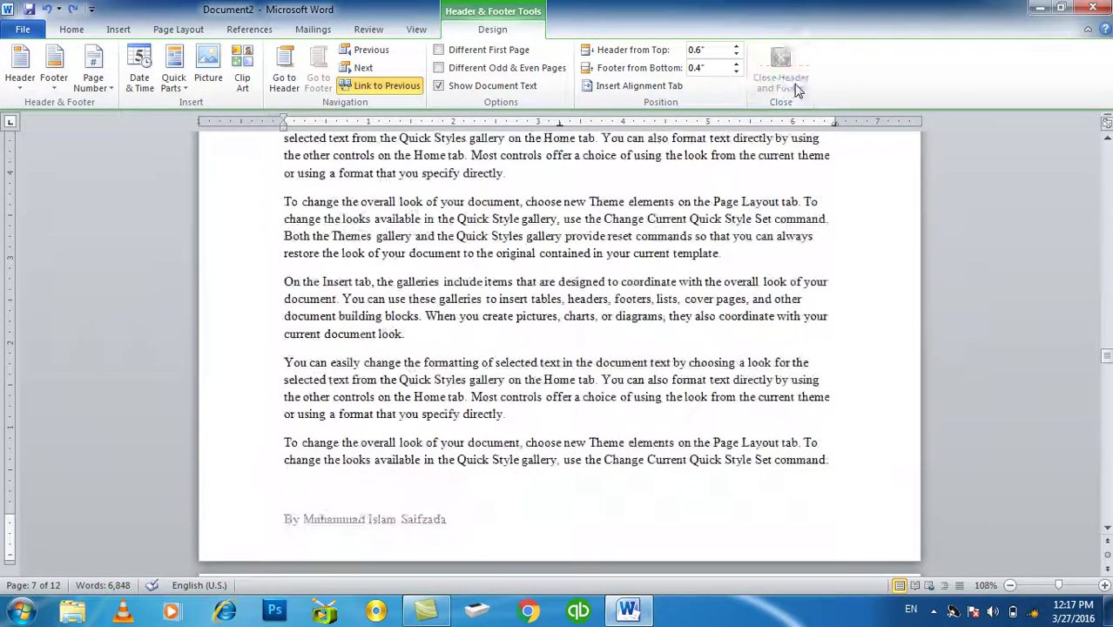
drag(355, 316, 676, 557)
click(118, 29)
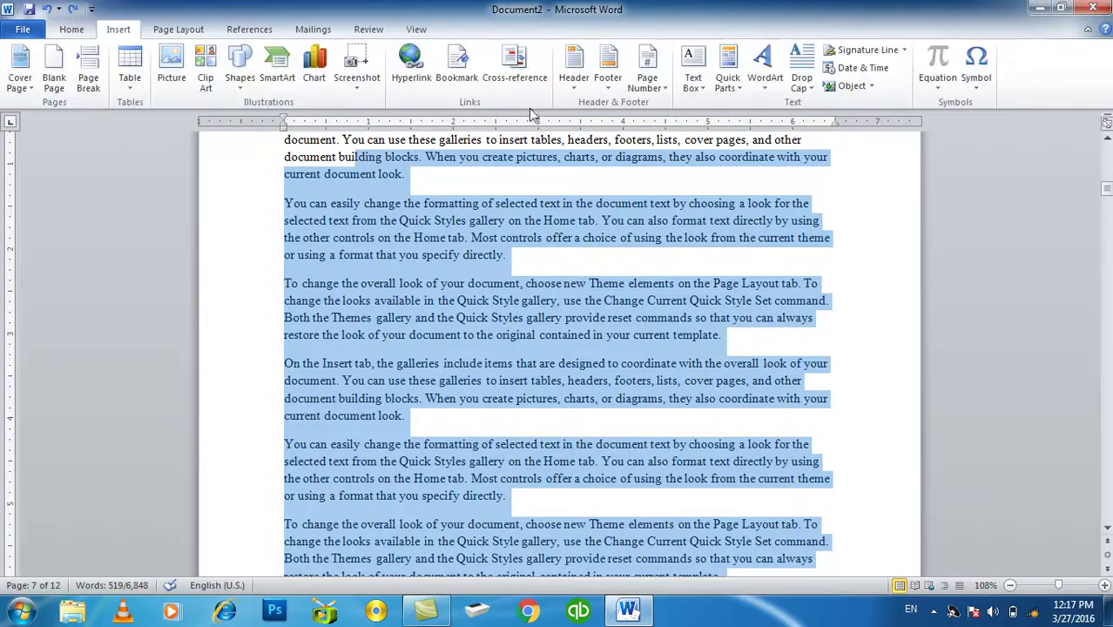
click(574, 69)
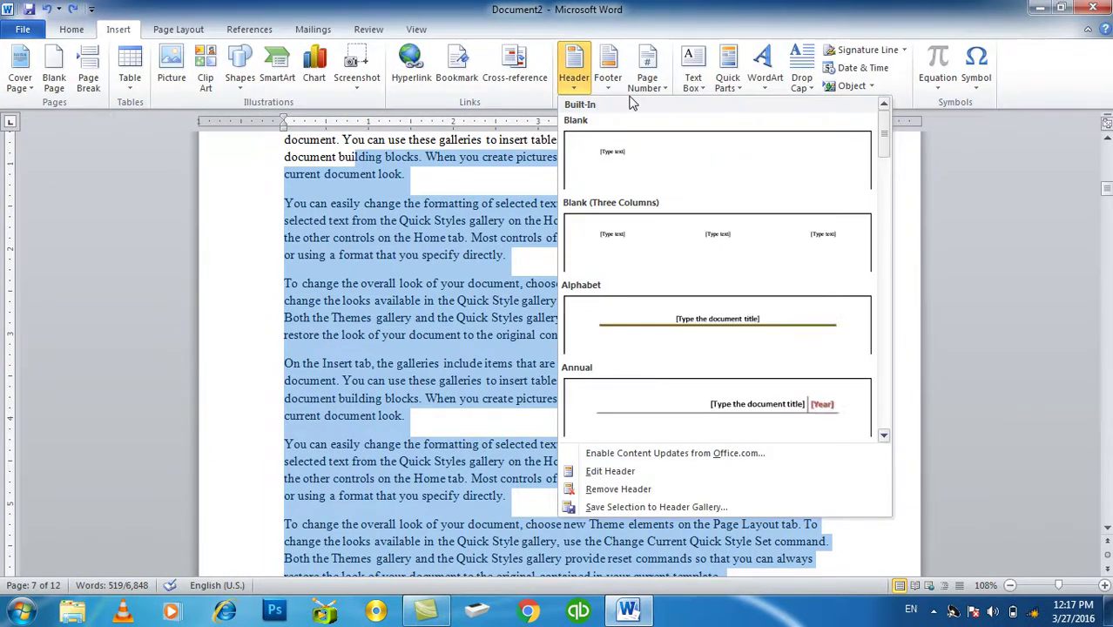
click(636, 490)
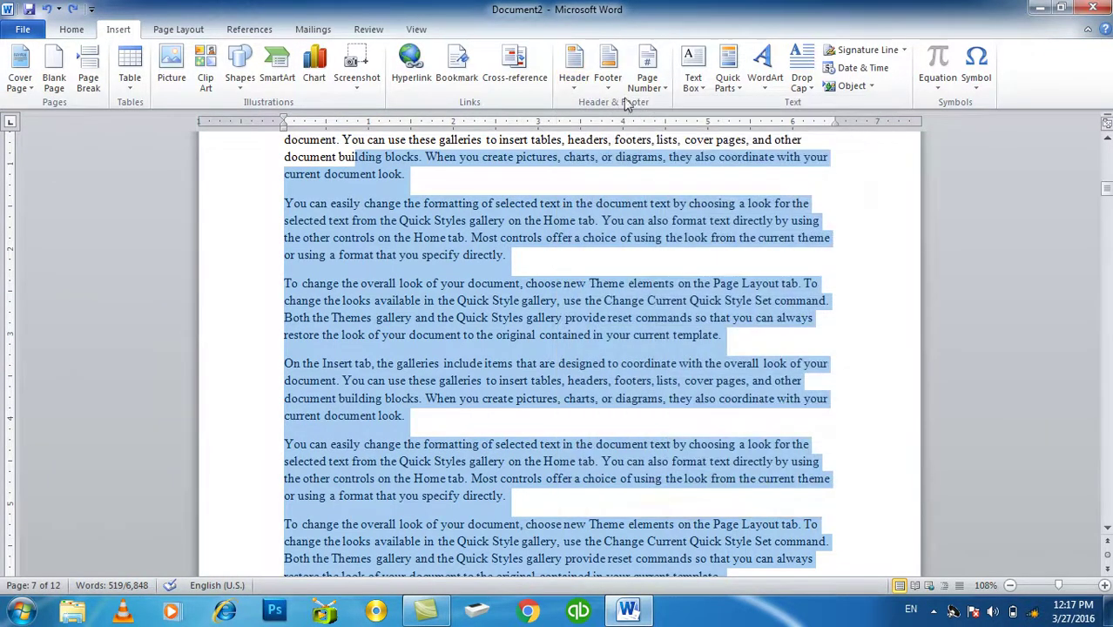
click(608, 68)
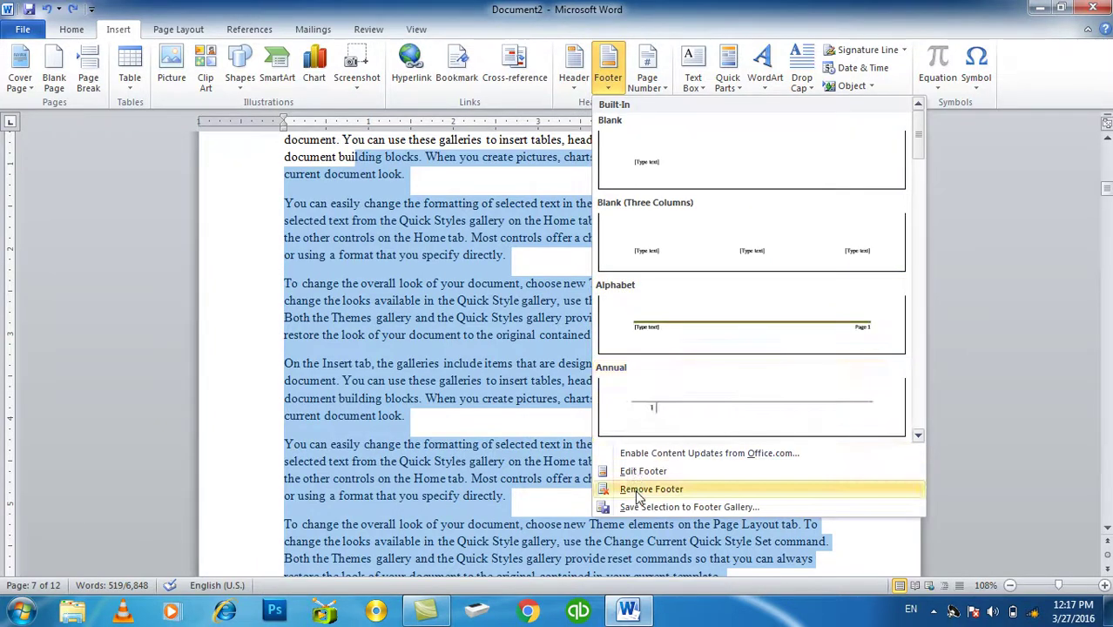
click(636, 490)
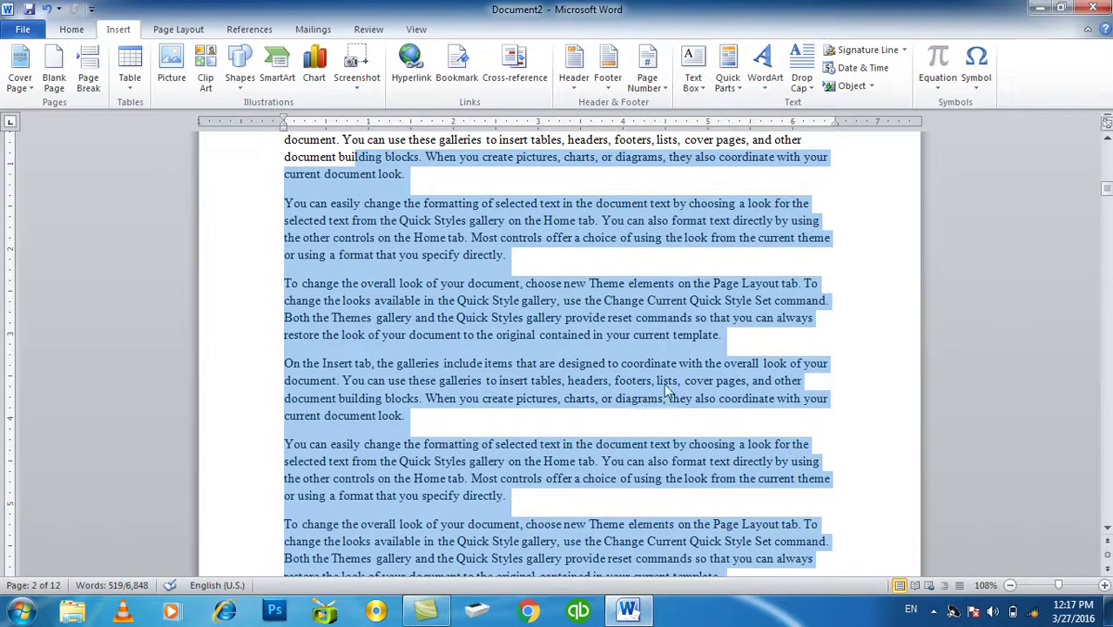
key(Delete)
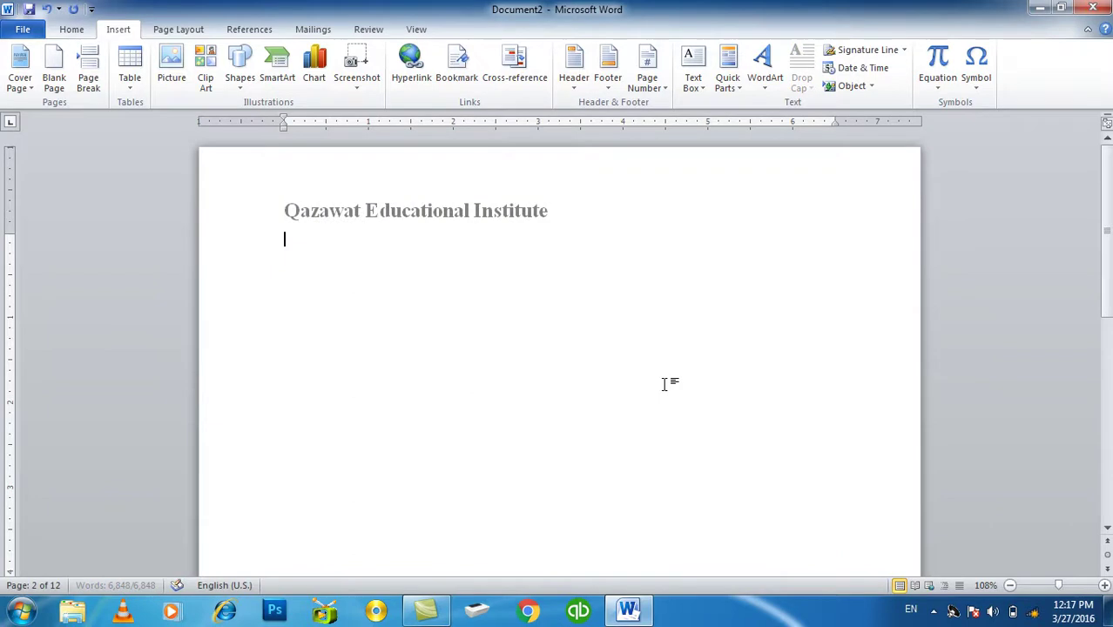
Centre the Qazawat Educational Institute header line and give it a shaded text effect.
double_click(476, 214)
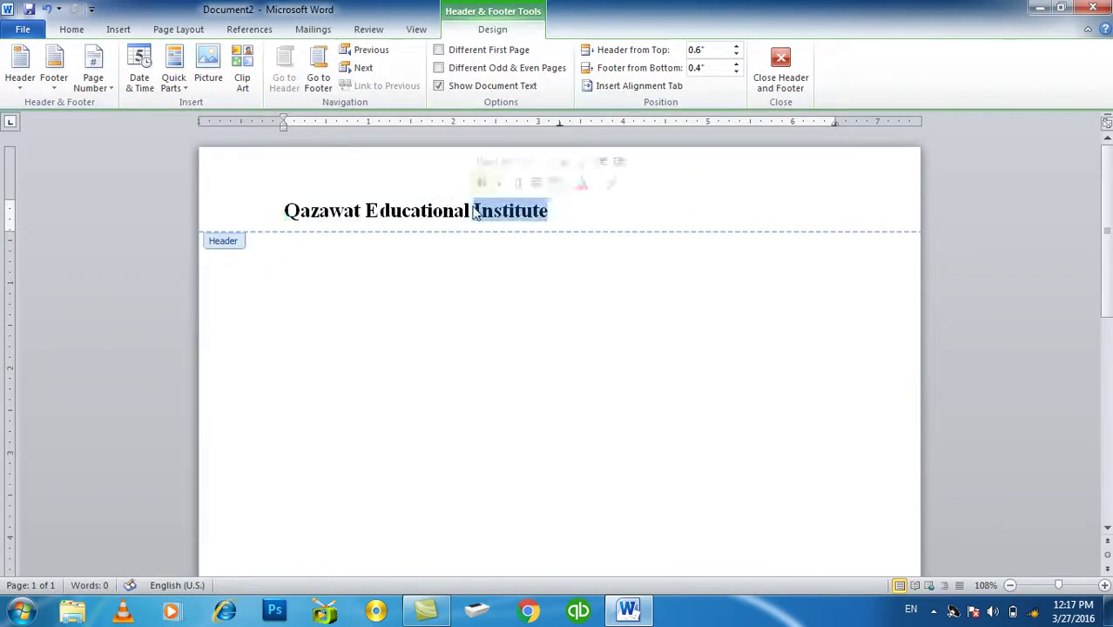
click(477, 213)
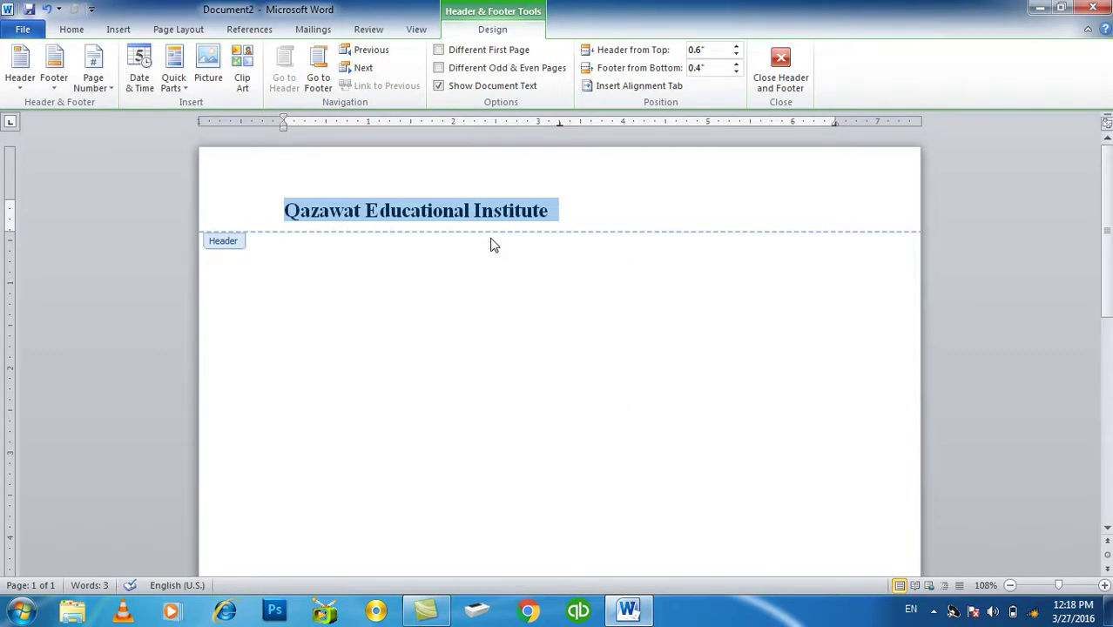
key(ctrl+e)
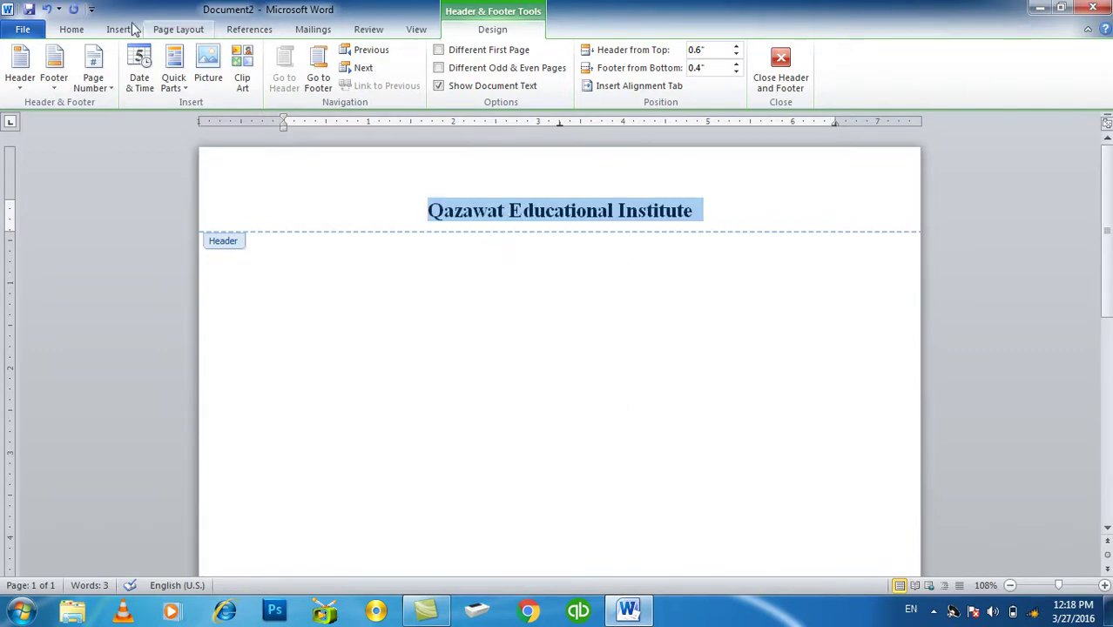
click(71, 31)
click(270, 80)
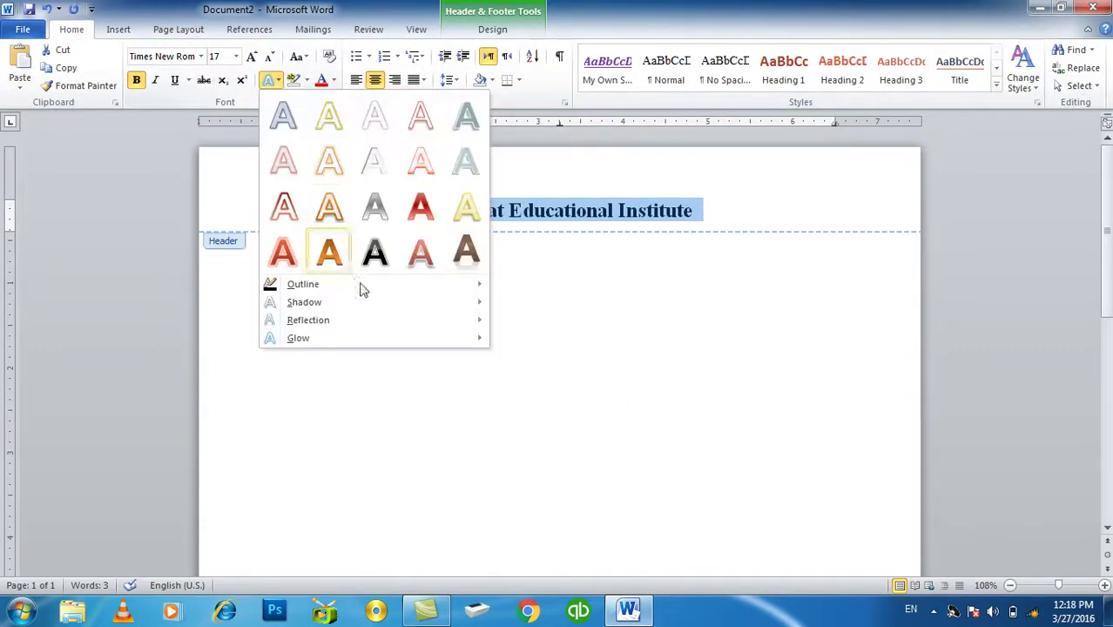
click(466, 250)
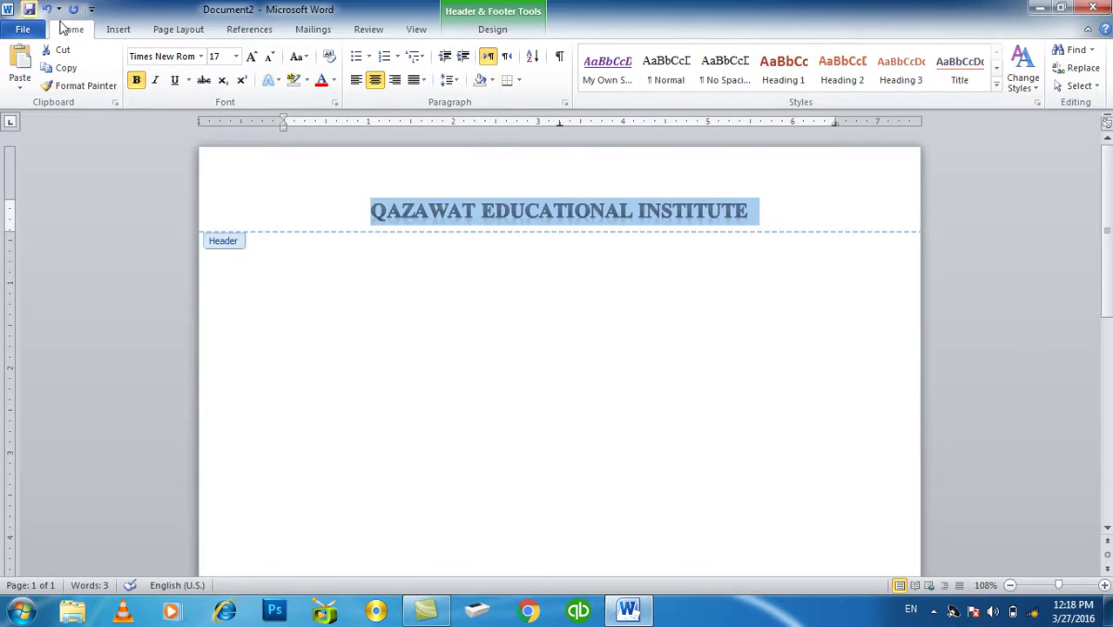
click(118, 30)
Save the header to the gallery as 'Qazawat Educational' and close Document2 without saving.
click(575, 62)
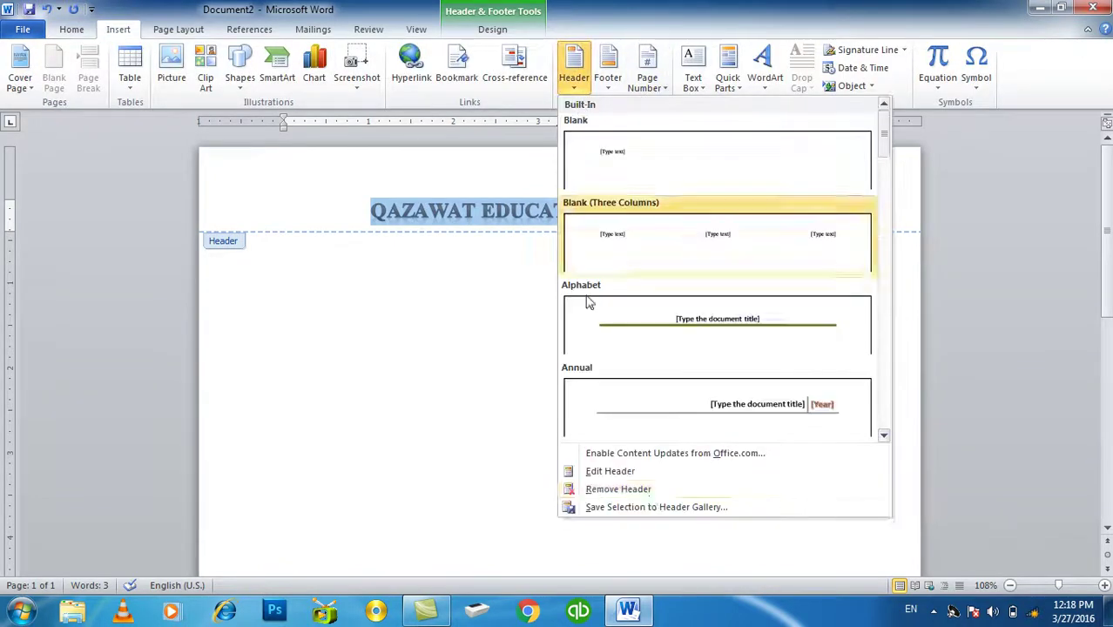
click(651, 514)
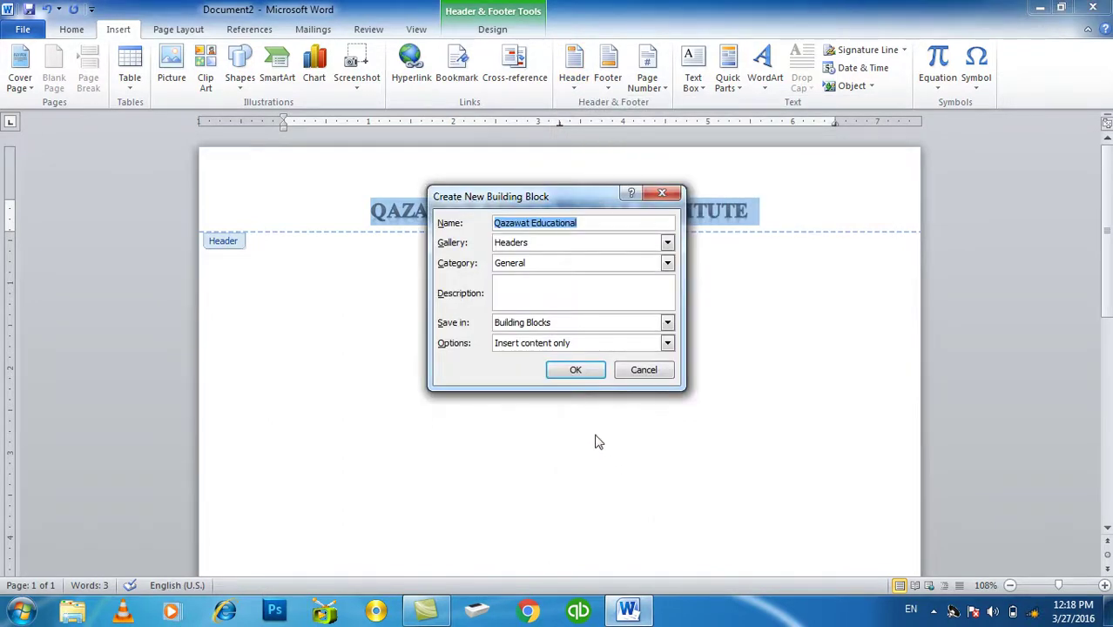
click(573, 376)
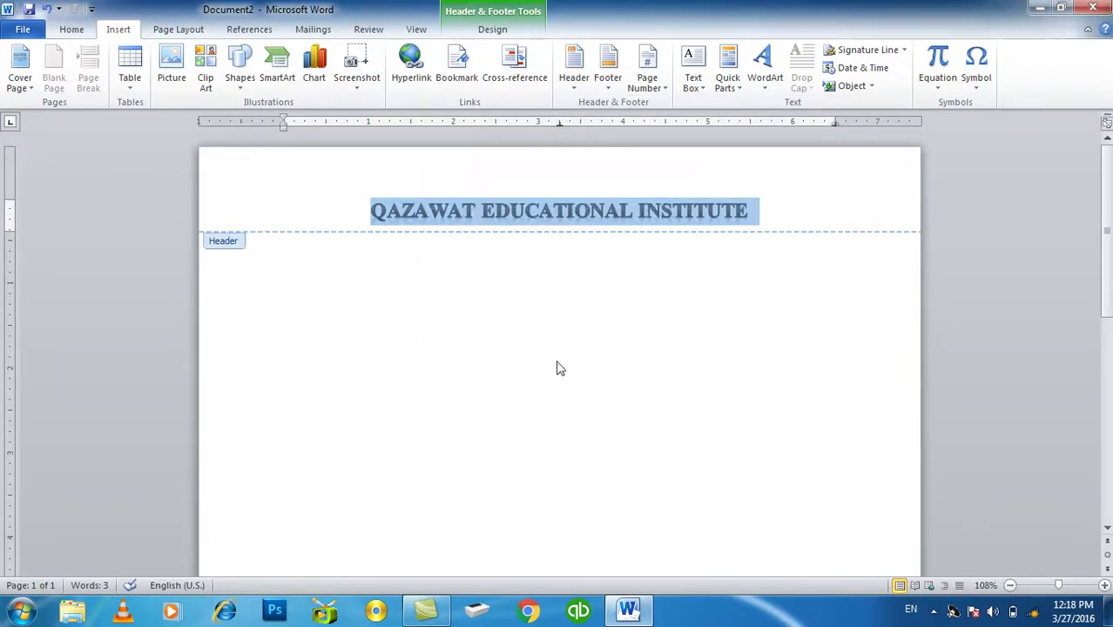
double_click(559, 357)
key(alt+F4)
key(Return)
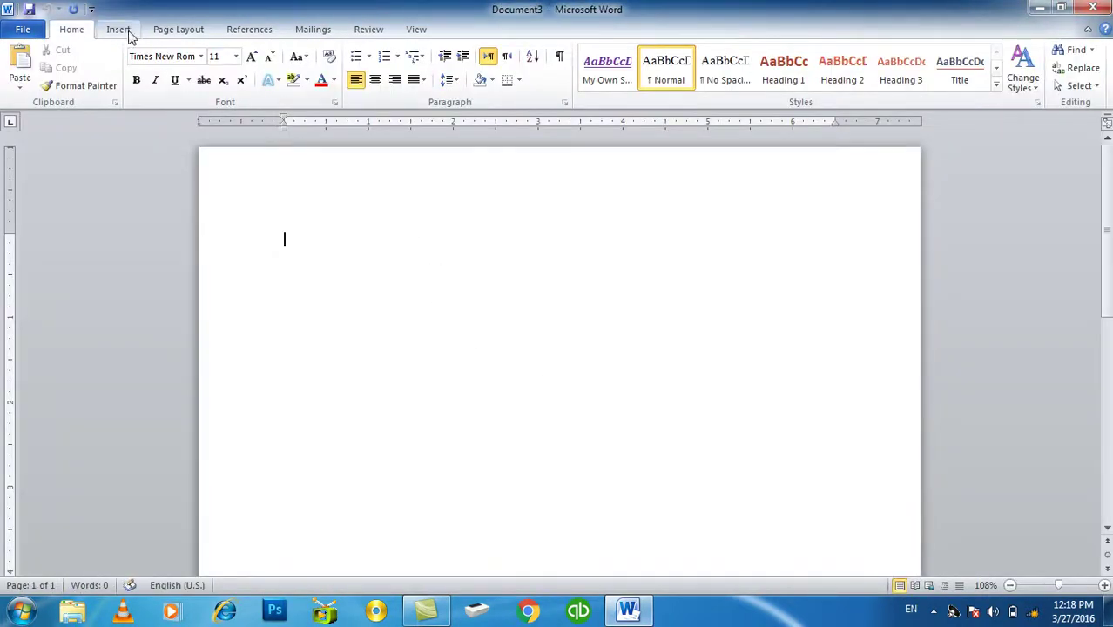
Insert the saved Qazawat Educational header into the new document.
click(126, 33)
click(575, 87)
scroll(636, 252, down, 3)
scroll(634, 254, down, 5)
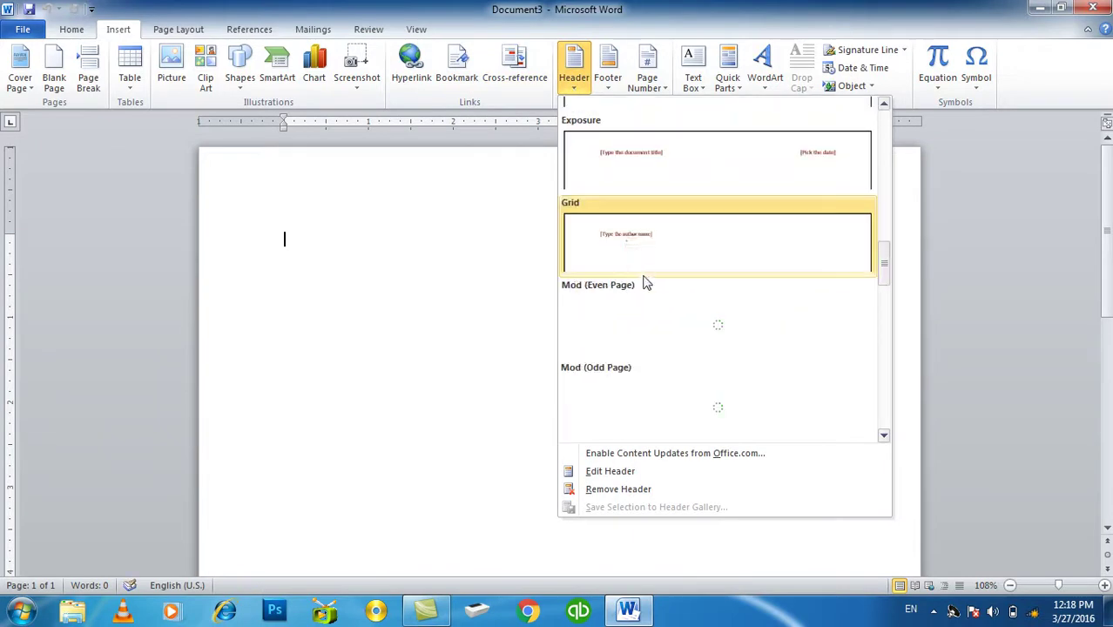
scroll(653, 311, down, 3)
scroll(656, 316, down, 5)
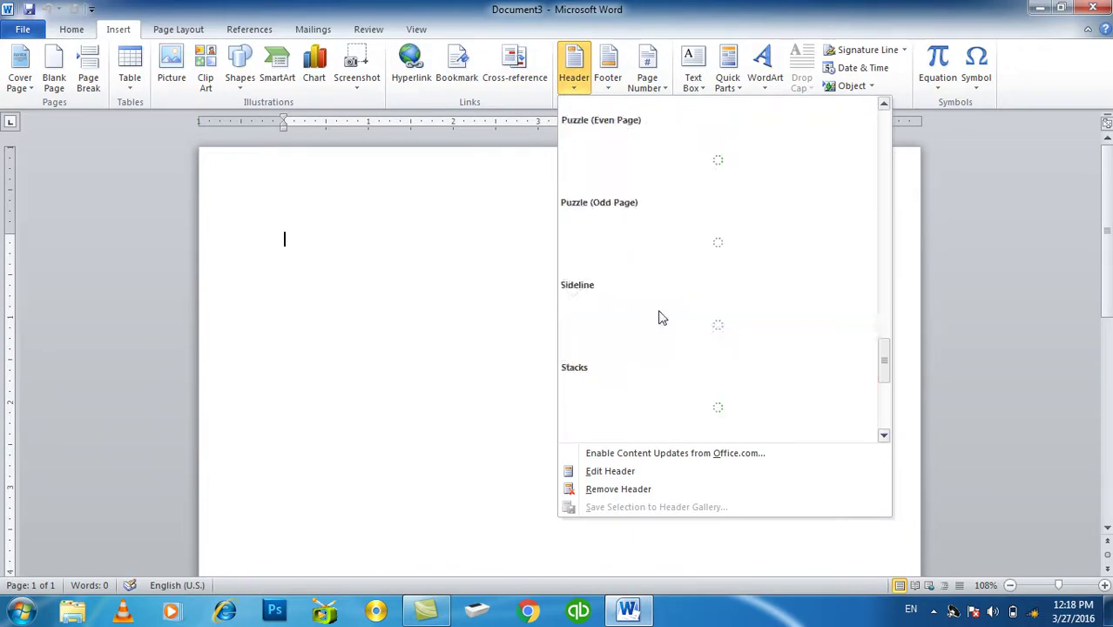
scroll(676, 346, down, 3)
scroll(677, 348, down, 1)
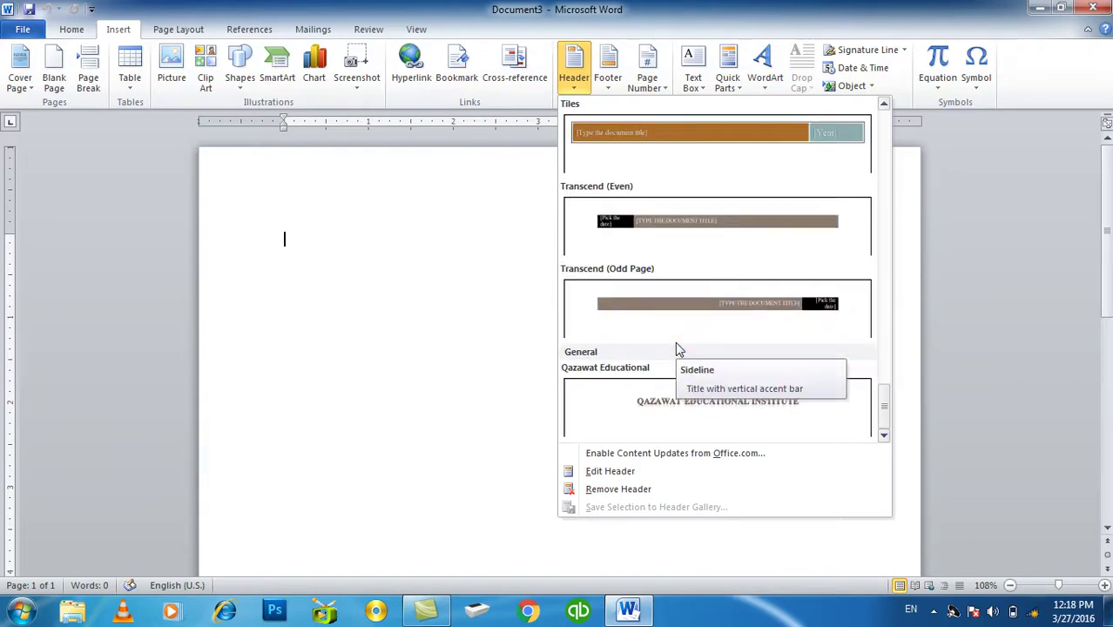
click(659, 430)
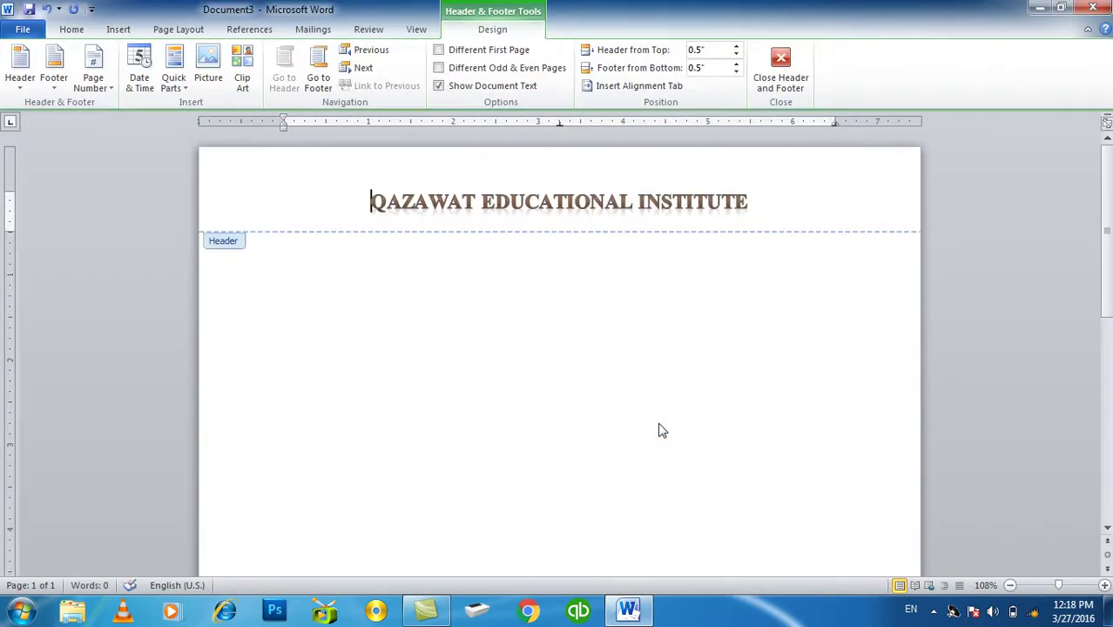
Leave header editing and close Document3 without saving.
click(784, 72)
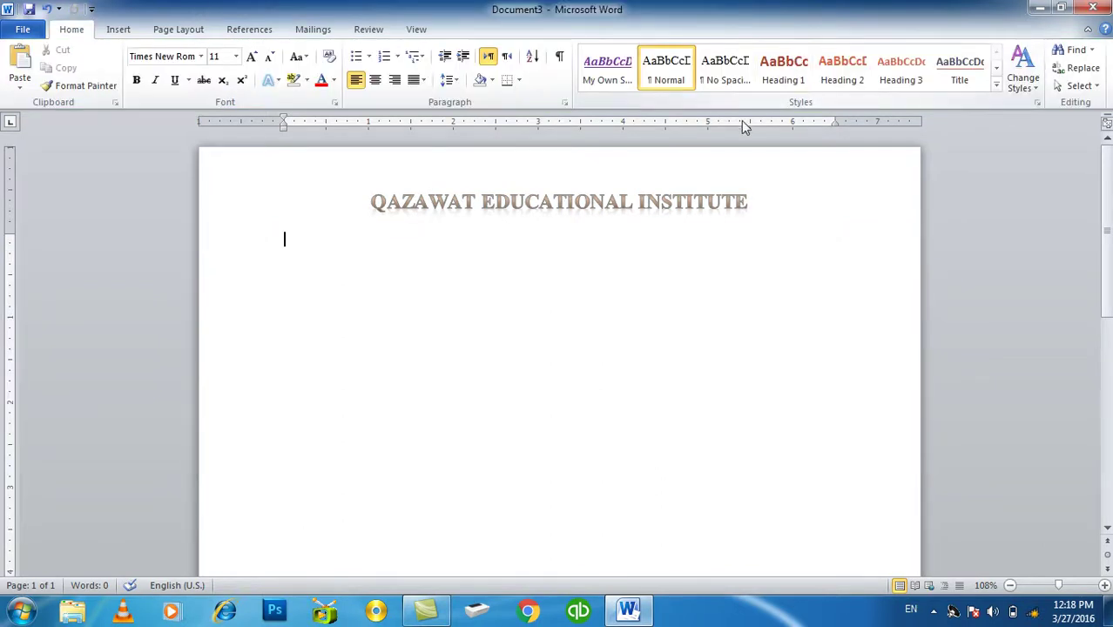
key(ctrl+w)
key(n)
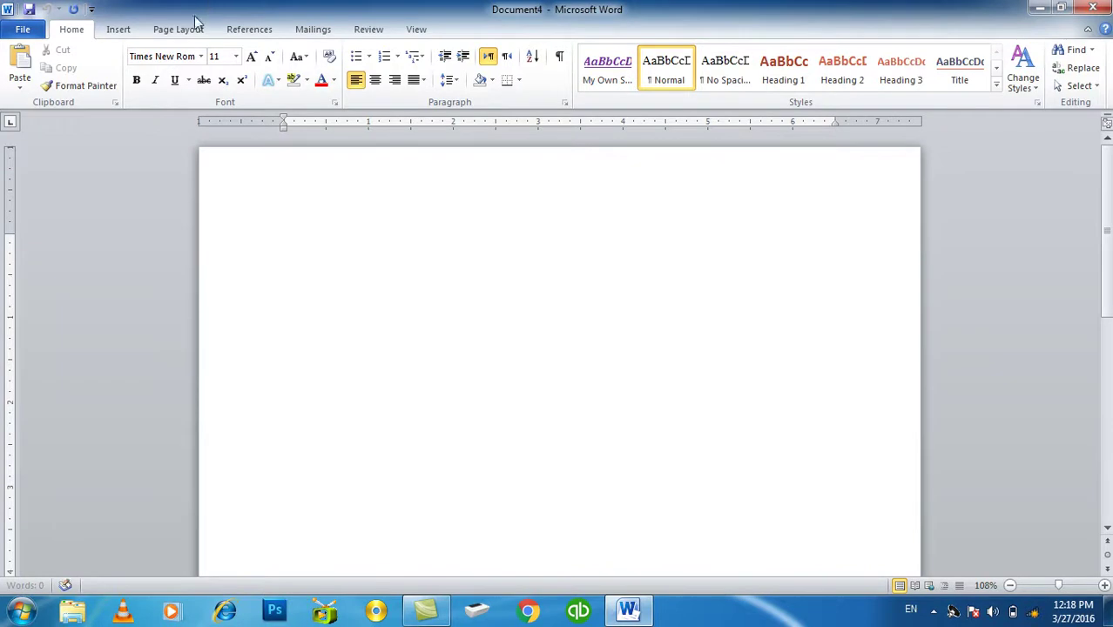
click(119, 28)
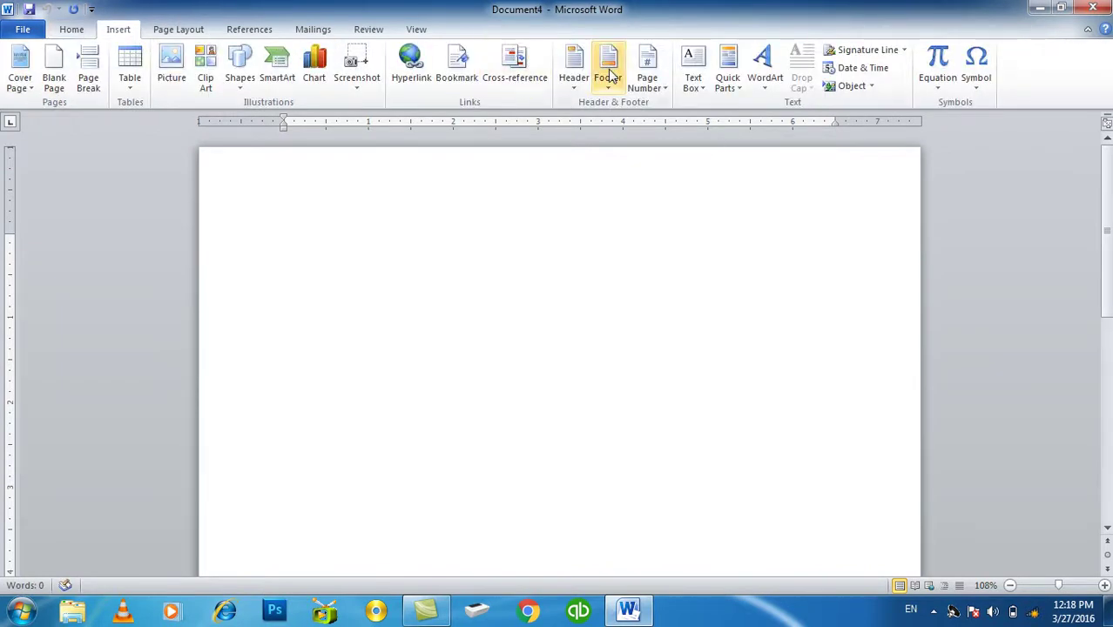
Expand =rand(111) into 12 pages of sample paragraphs and return to page 1.
click(662, 85)
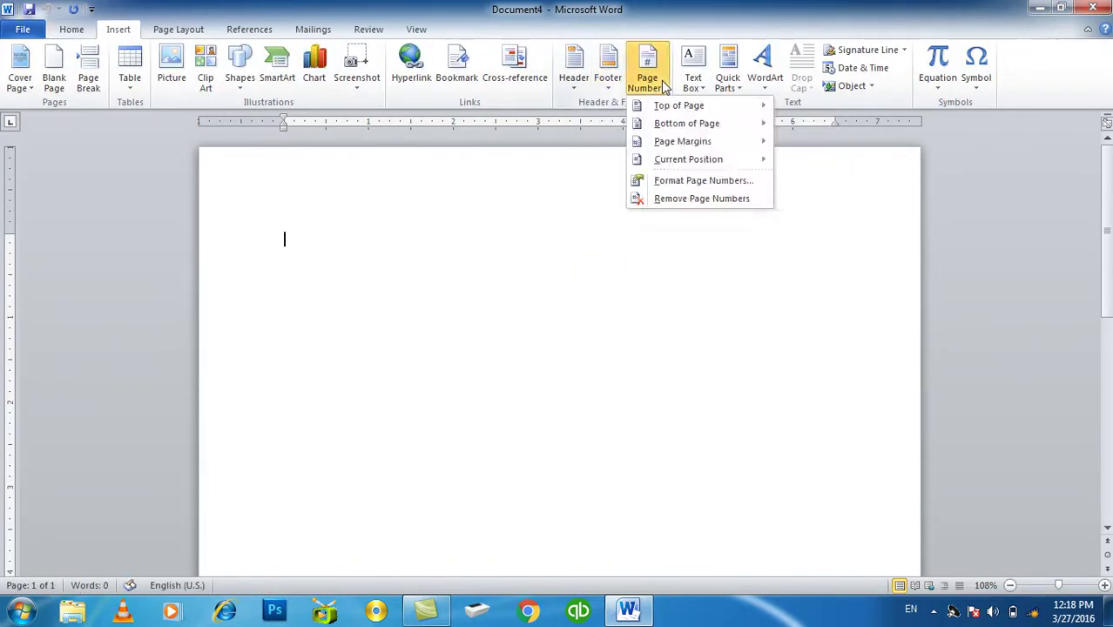
click(610, 390)
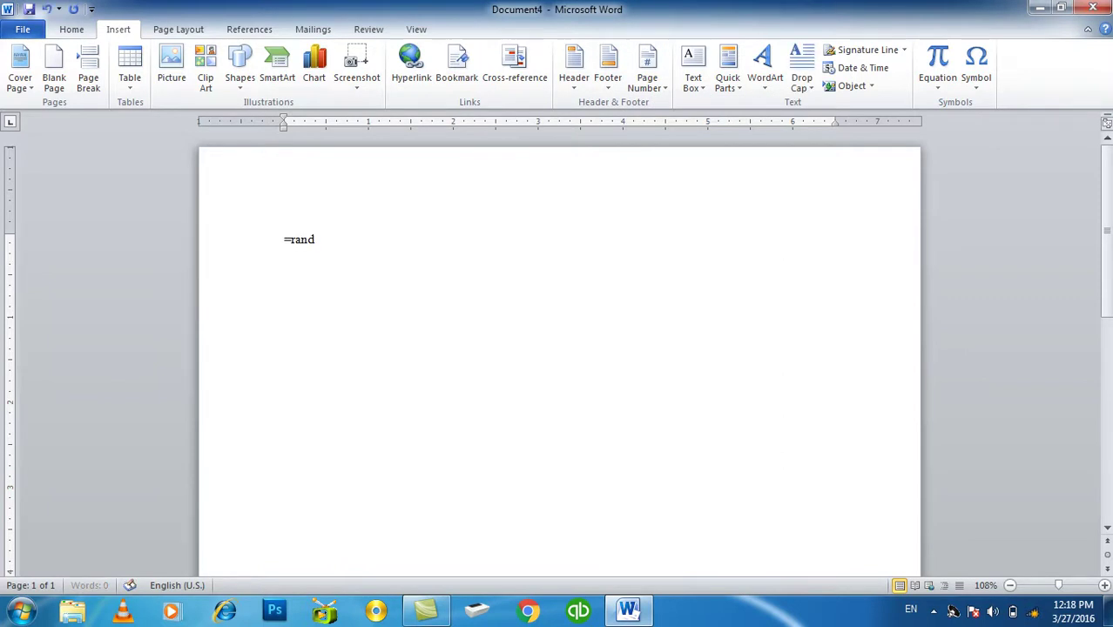
key(Return)
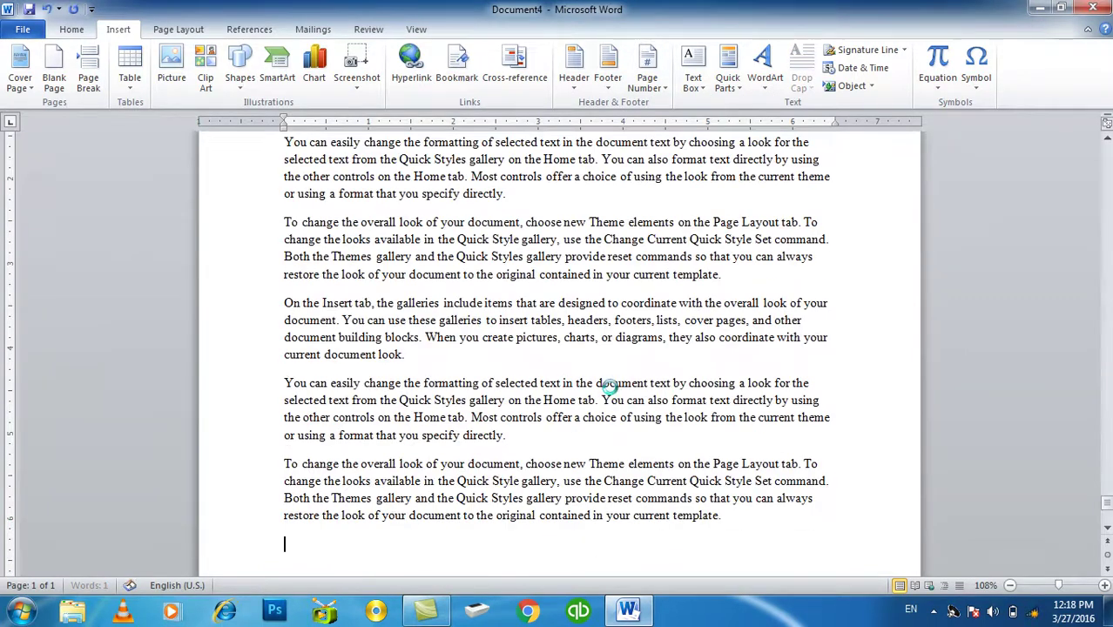
scroll(947, 400, up, 3)
scroll(947, 400, up, 3)
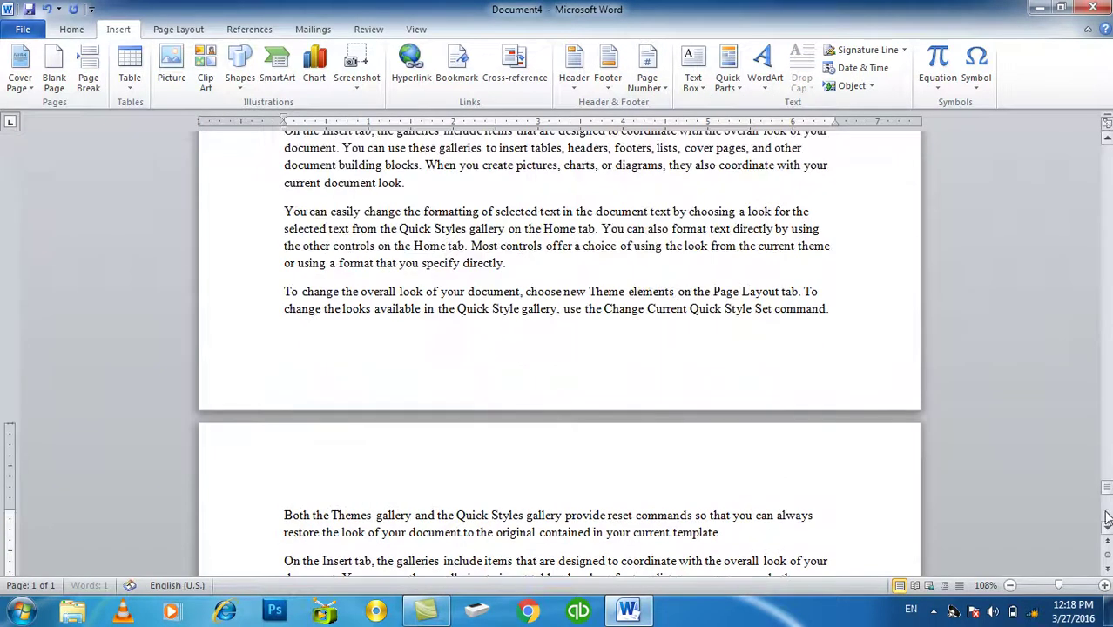
drag(1104, 489, 1107, 152)
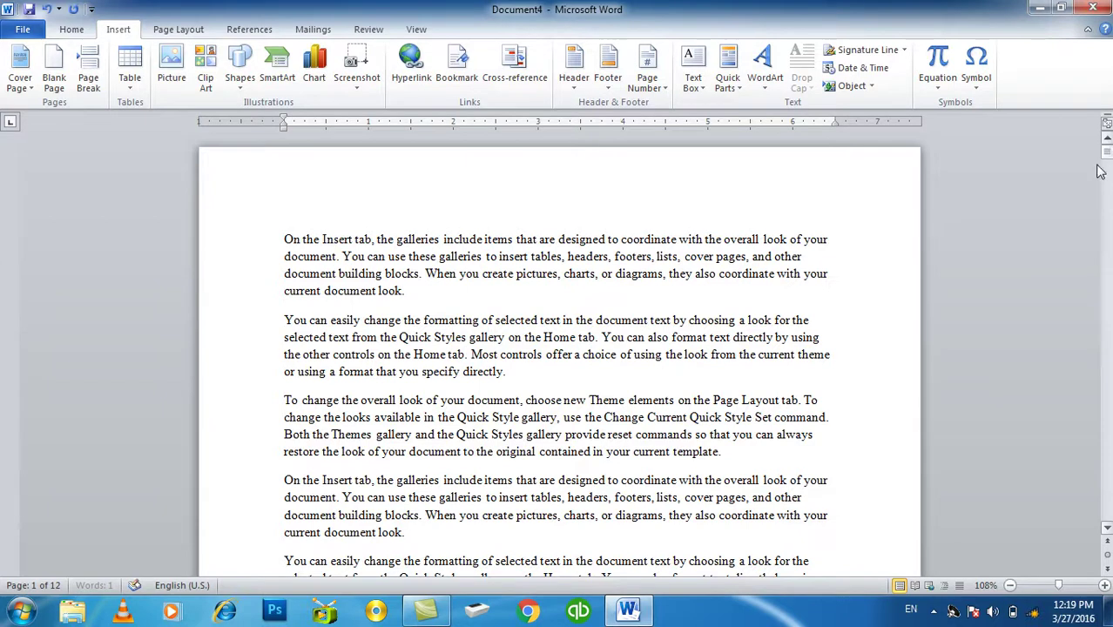
Add a Bold Numbers 2 'Page 1 of 12' number centred at the top of each page.
double_click(559, 187)
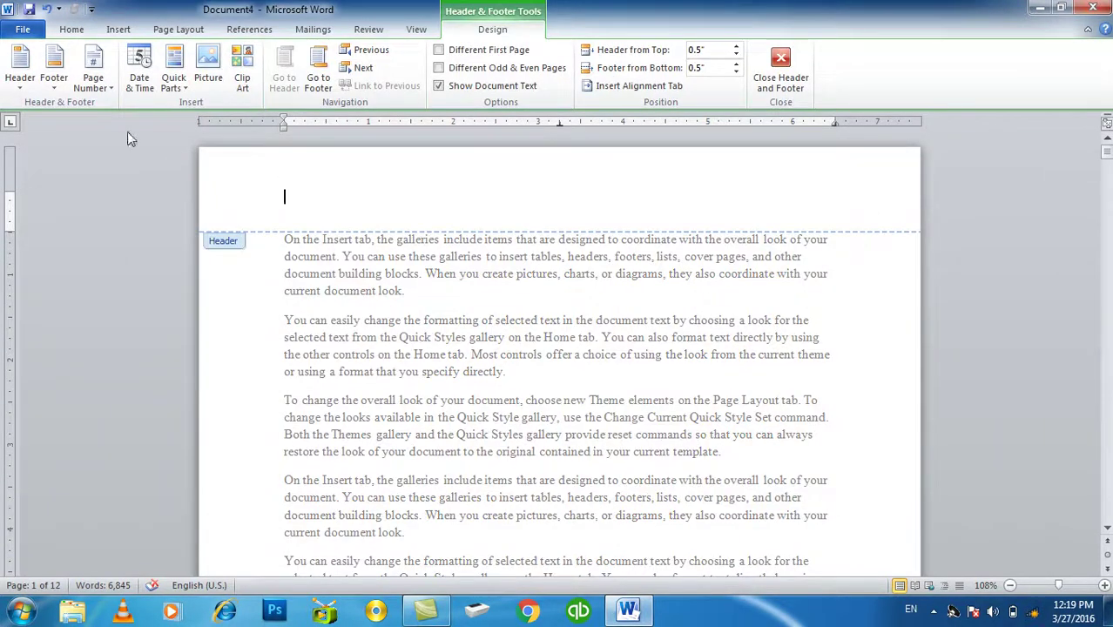
click(94, 77)
mouse_move(111, 109)
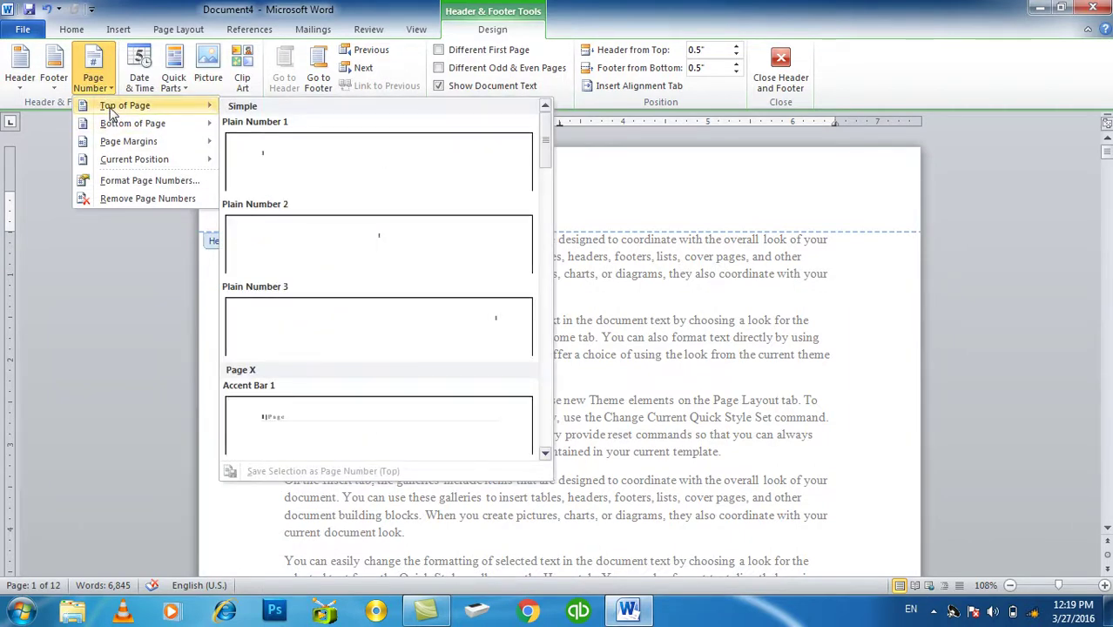
click(781, 76)
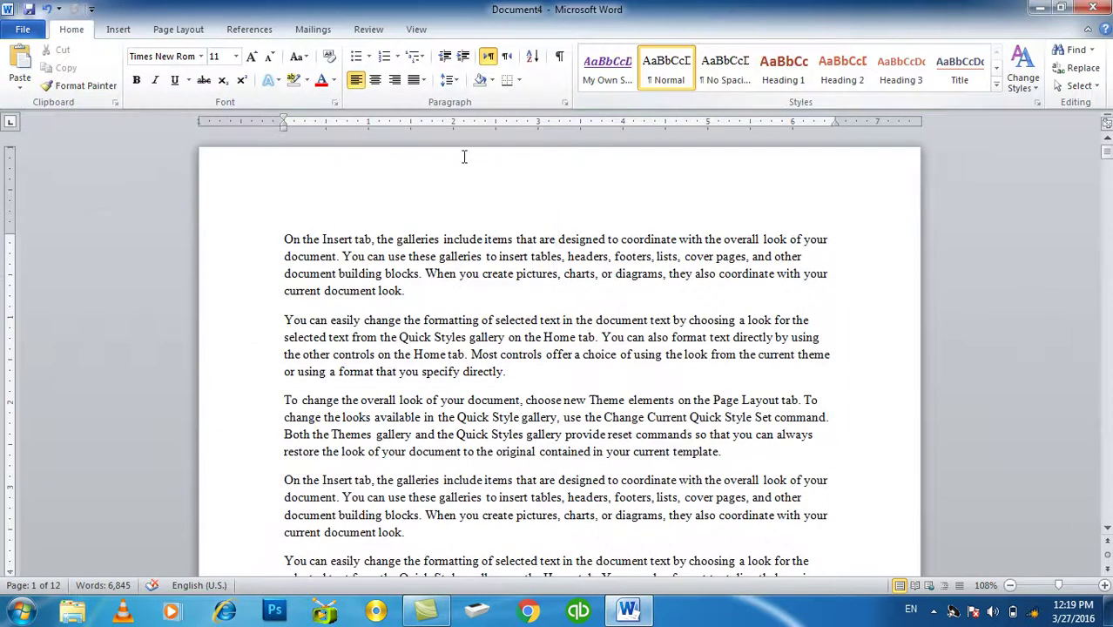
click(128, 34)
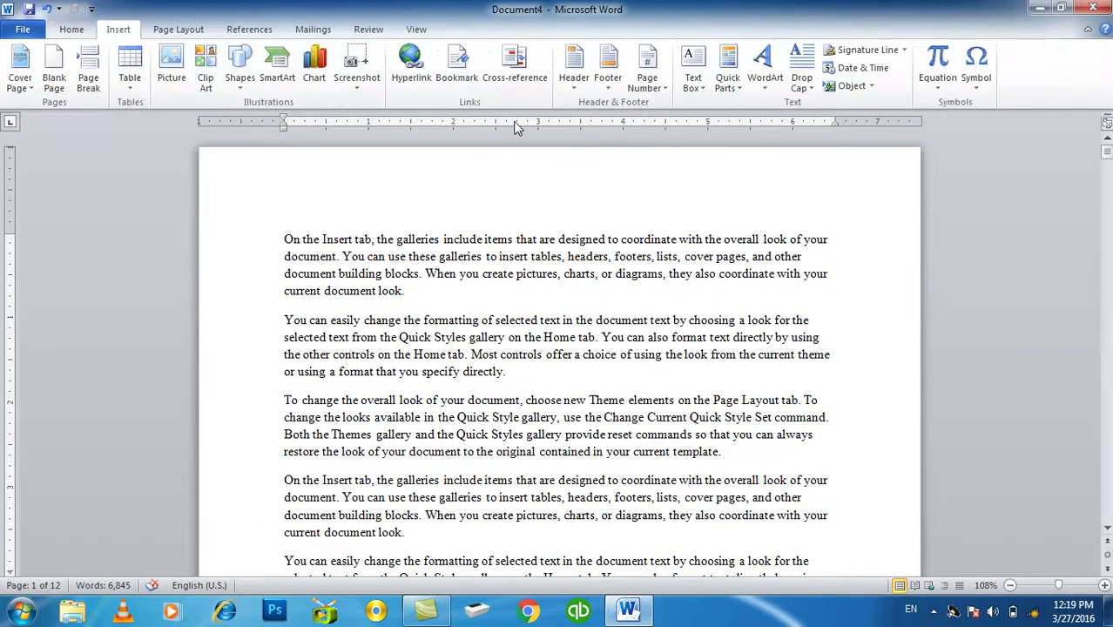
click(664, 88)
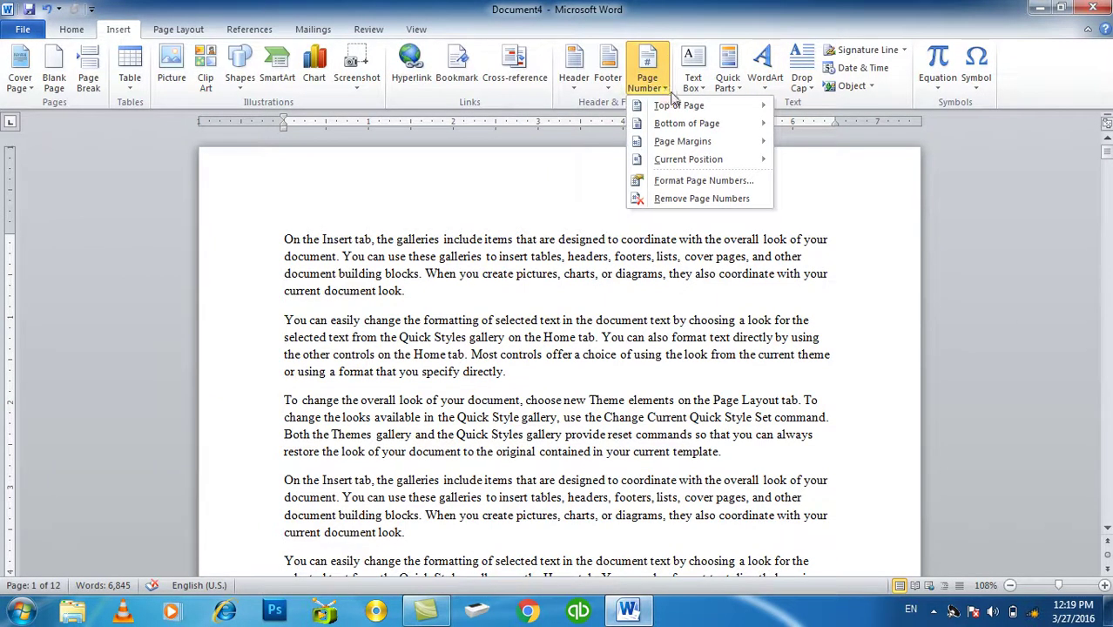
mouse_move(672, 106)
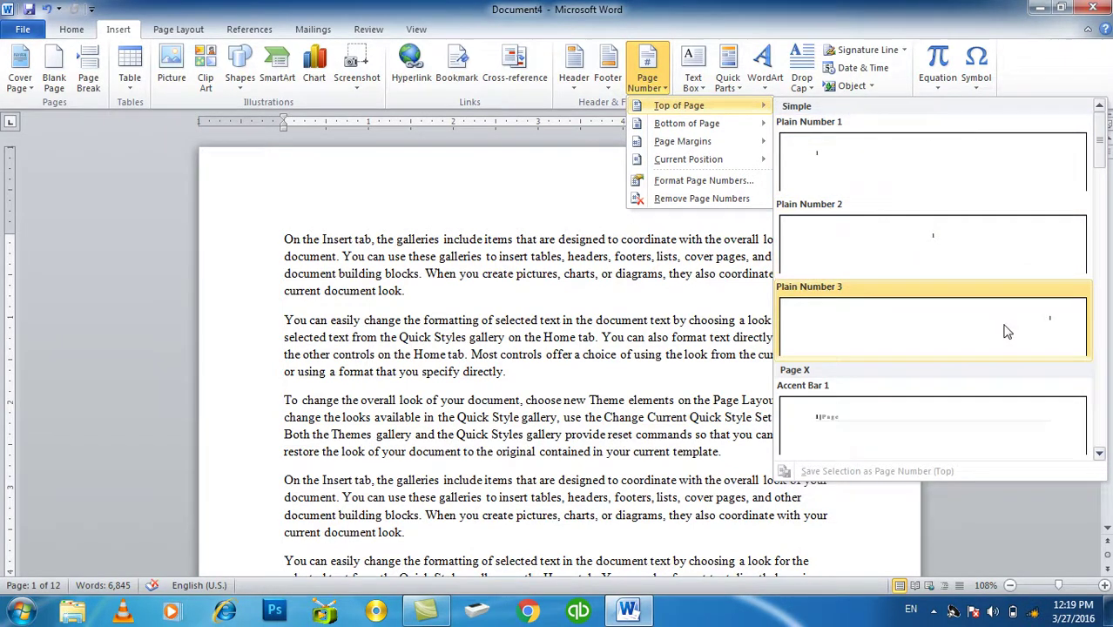
scroll(967, 444, down, 5)
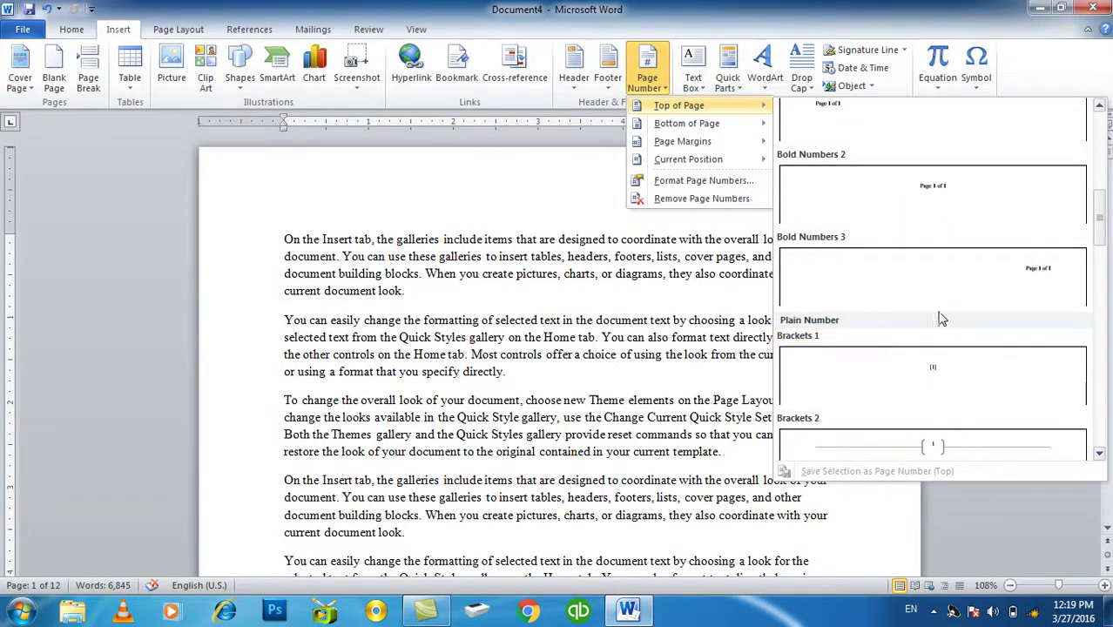
click(942, 209)
click(781, 69)
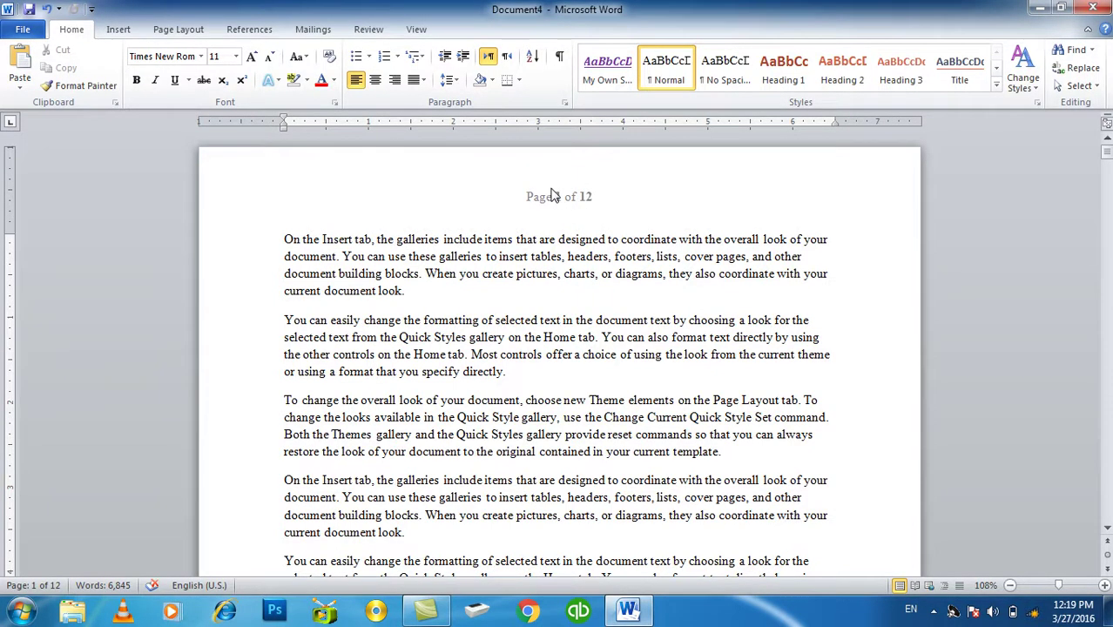
Remove the existing 'Page 1 of 12' top-of-page numbering.
scroll(560, 196, down, 5)
scroll(560, 182, down, 1)
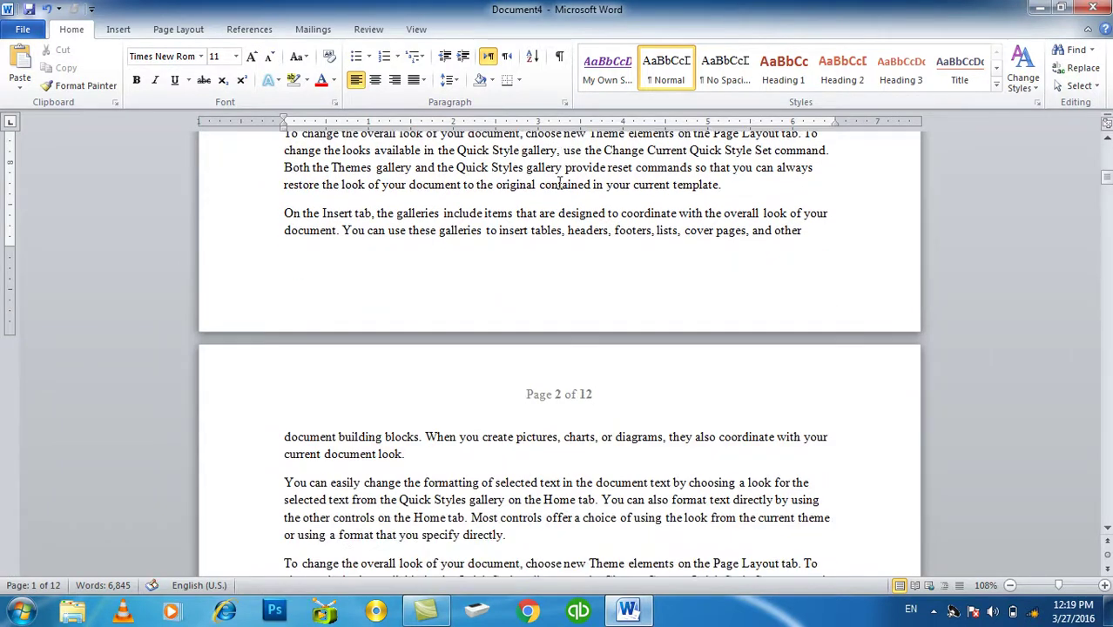
scroll(562, 181, down, 6)
scroll(564, 179, down, 5)
scroll(566, 177, down, 5)
scroll(566, 178, down, 5)
scroll(567, 178, down, 3)
drag(1104, 162, 1104, 149)
click(118, 29)
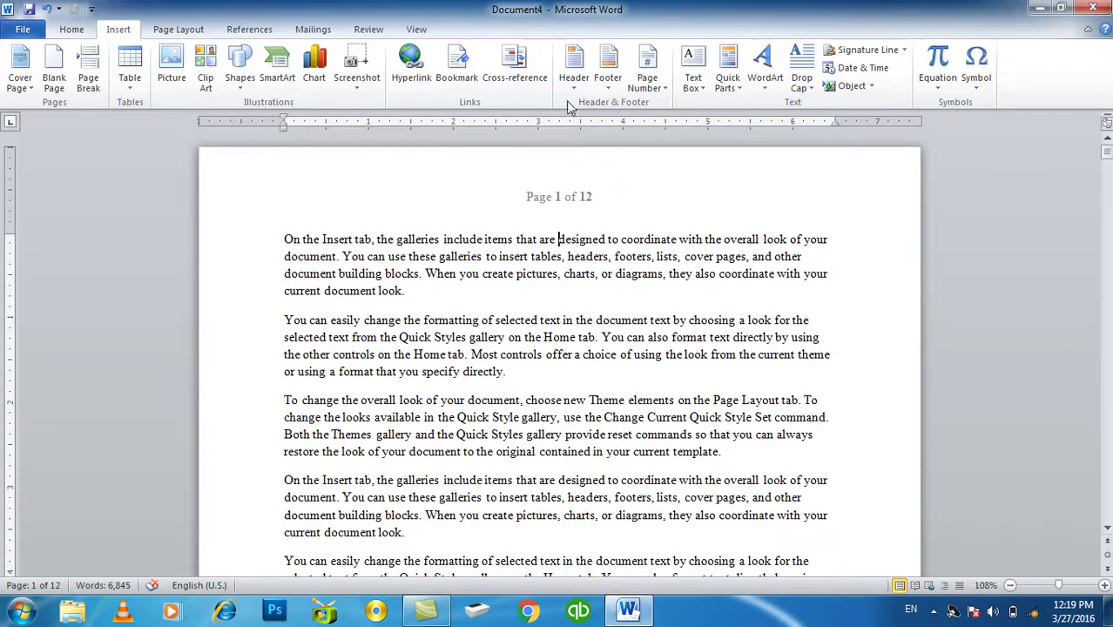
double_click(570, 204)
click(781, 63)
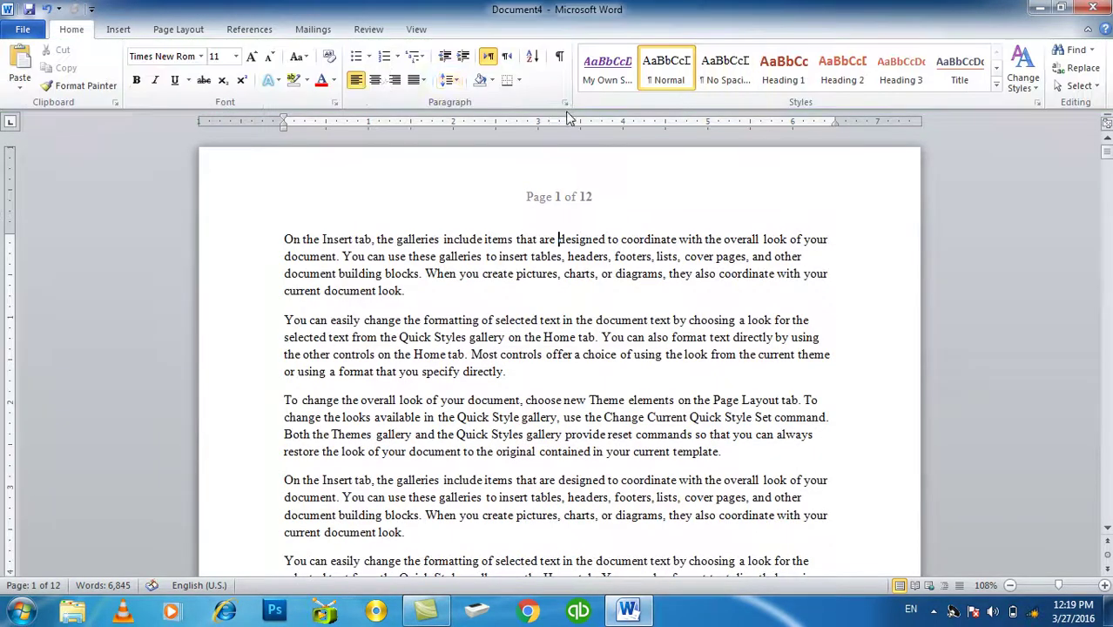
click(120, 30)
click(649, 83)
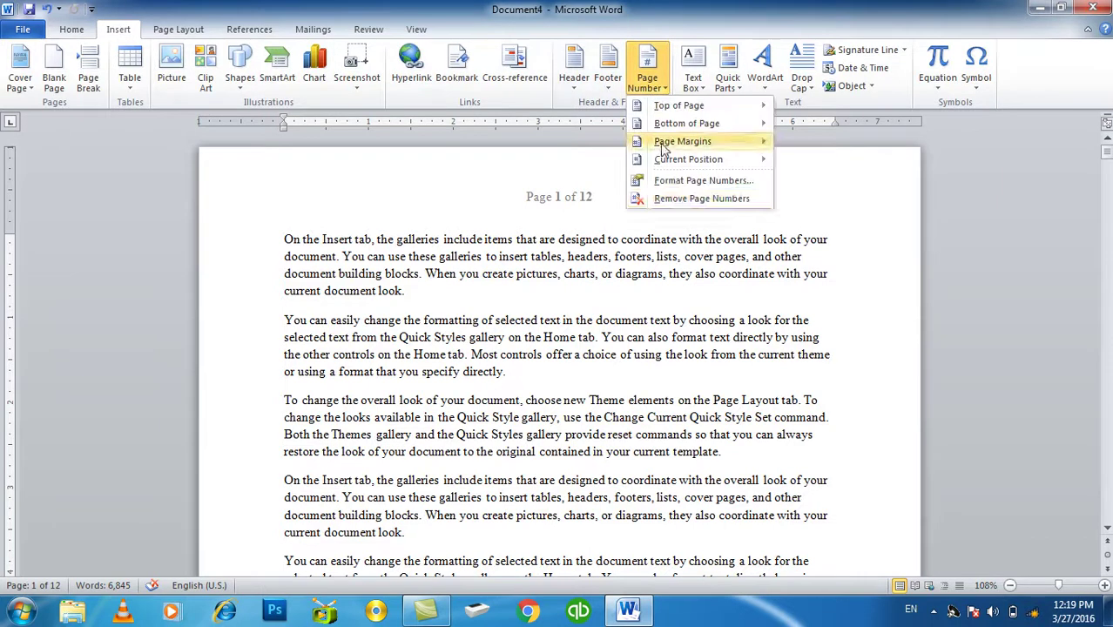
click(701, 198)
Put an Accent Bar, Left 'Page | n' number in each page's left margin.
click(645, 87)
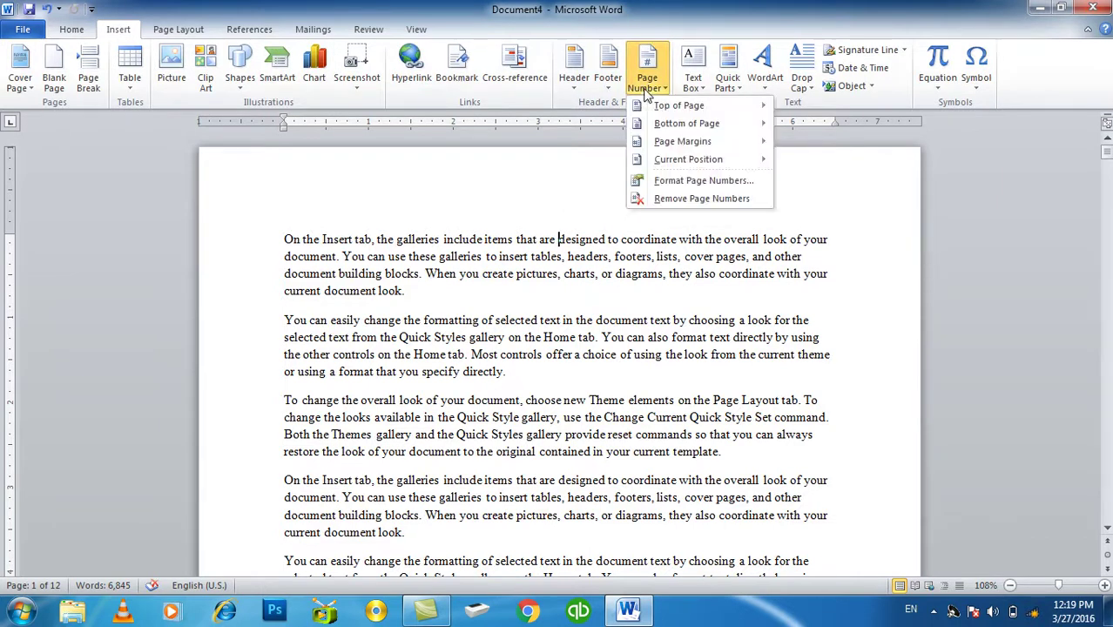
mouse_move(685, 130)
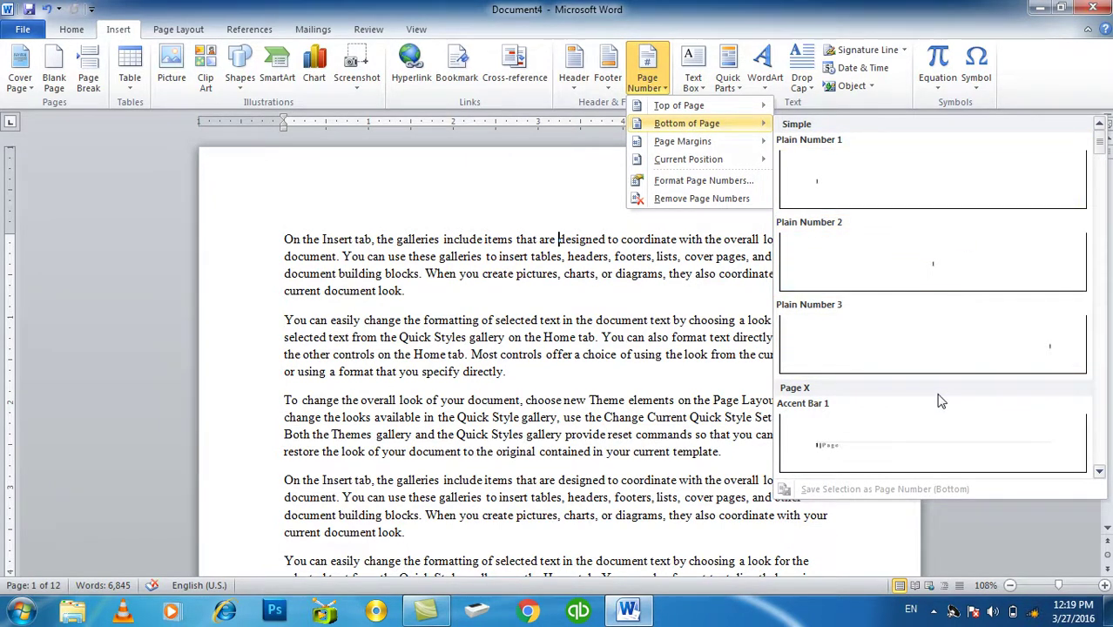
mouse_move(707, 146)
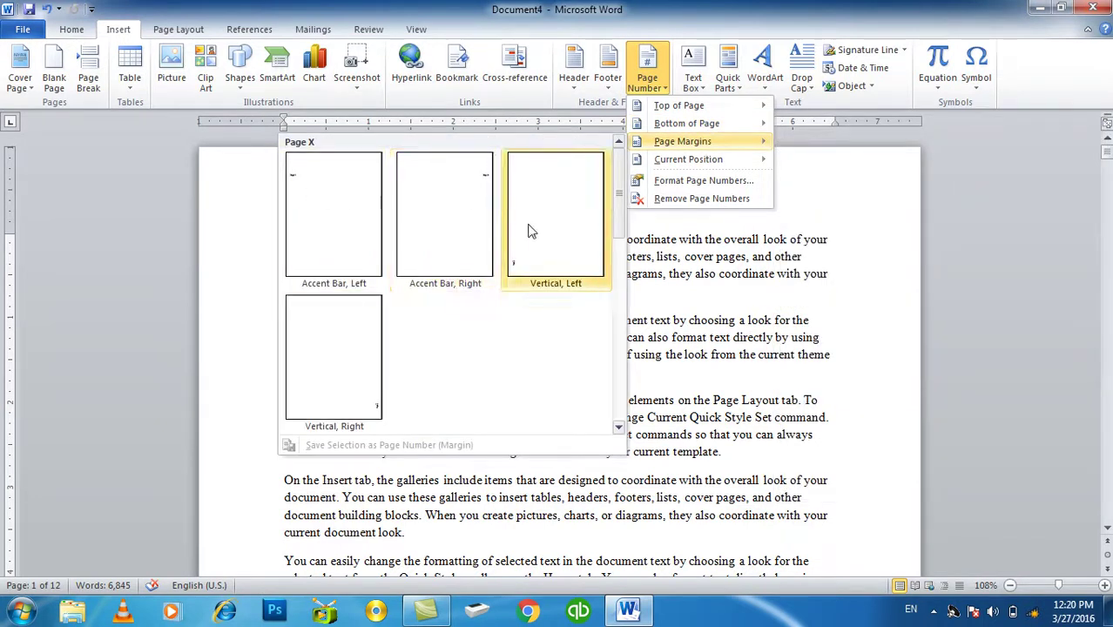
click(348, 196)
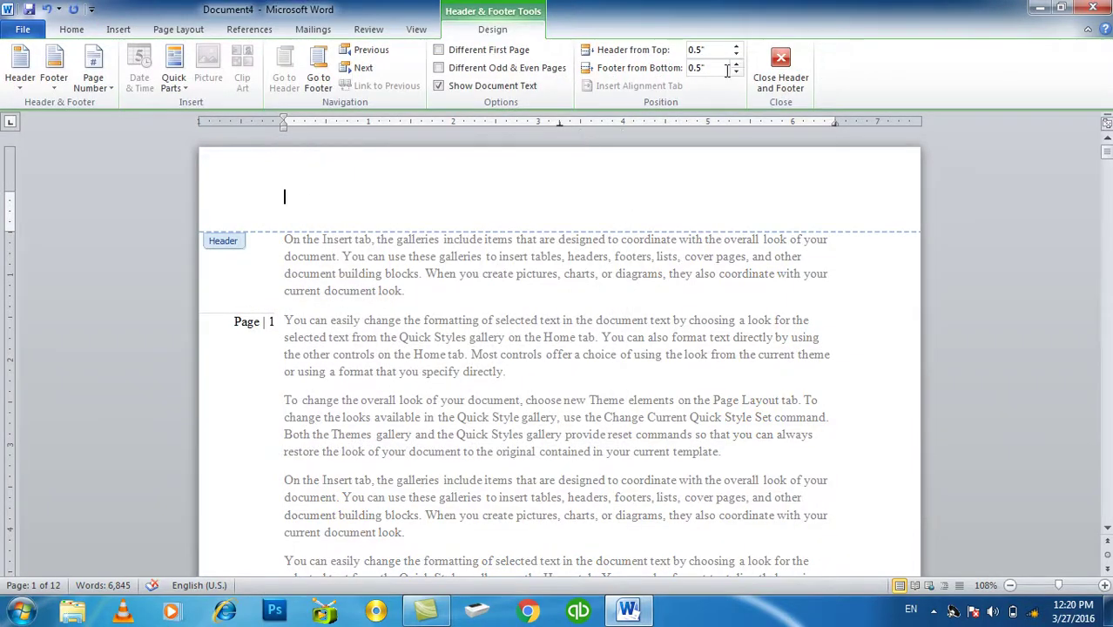
click(780, 70)
Check the new left-margin page numbers on the following pages.
scroll(232, 311, down, 4)
scroll(233, 311, down, 3)
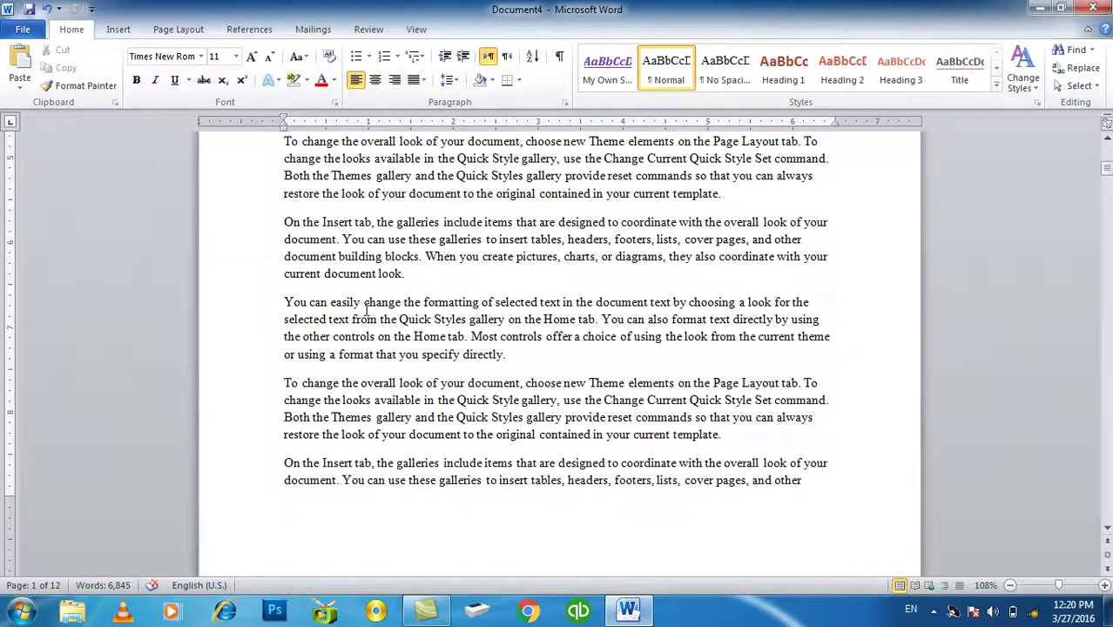
scroll(367, 302, down, 3)
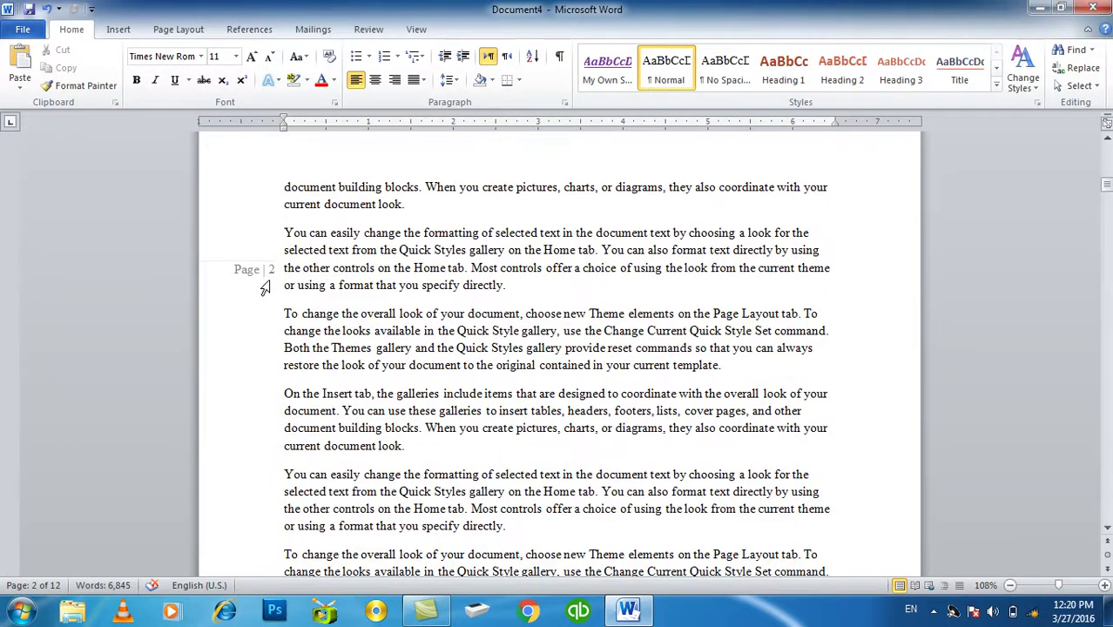
scroll(265, 288, up, 5)
scroll(265, 287, up, 5)
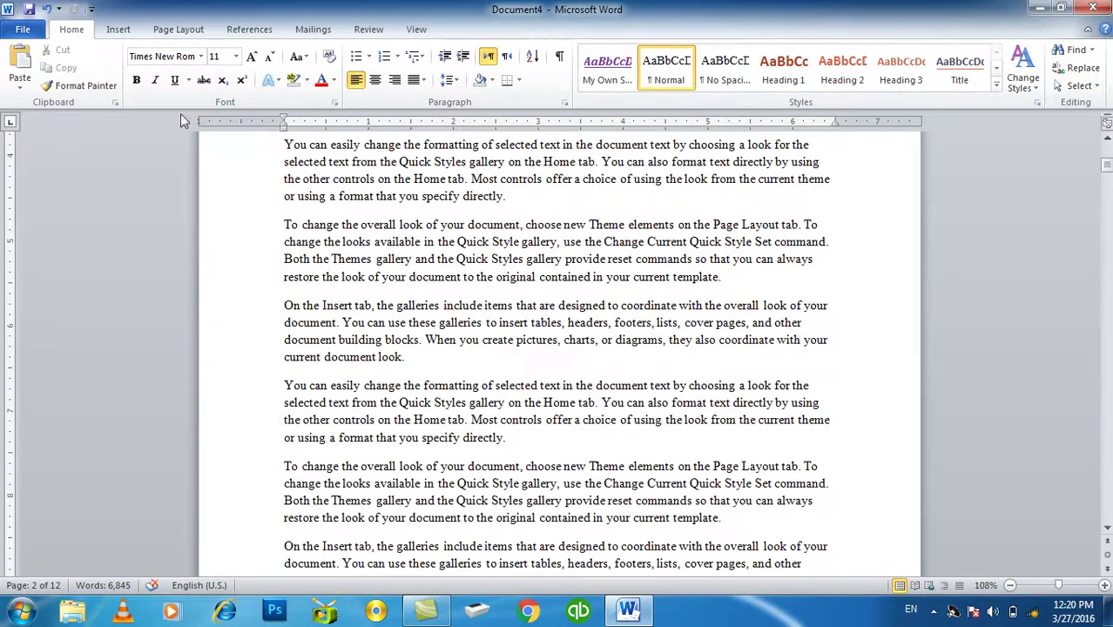
click(119, 29)
click(647, 77)
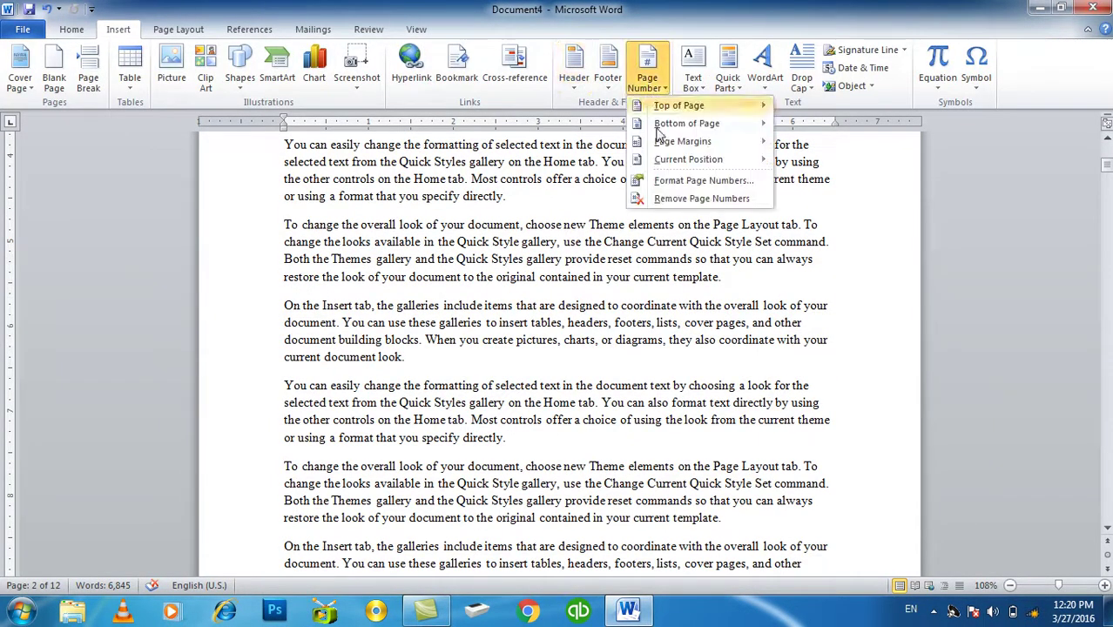
Remove all page numbers, then try a Two Bars number in the paragraph and undo it.
click(686, 200)
scroll(610, 239, up, 3)
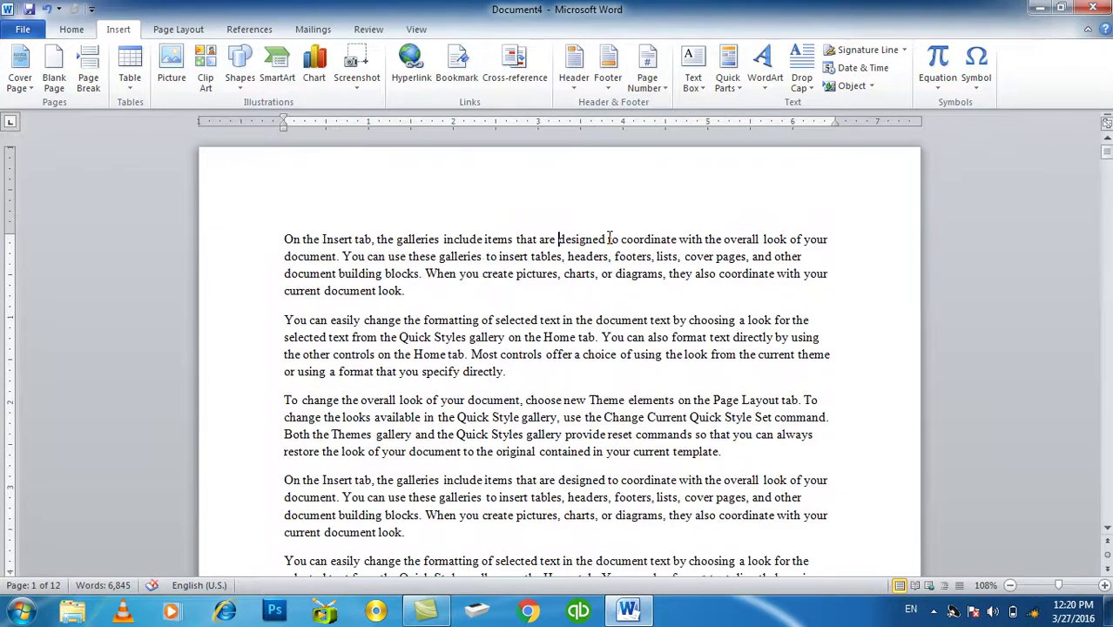
click(647, 85)
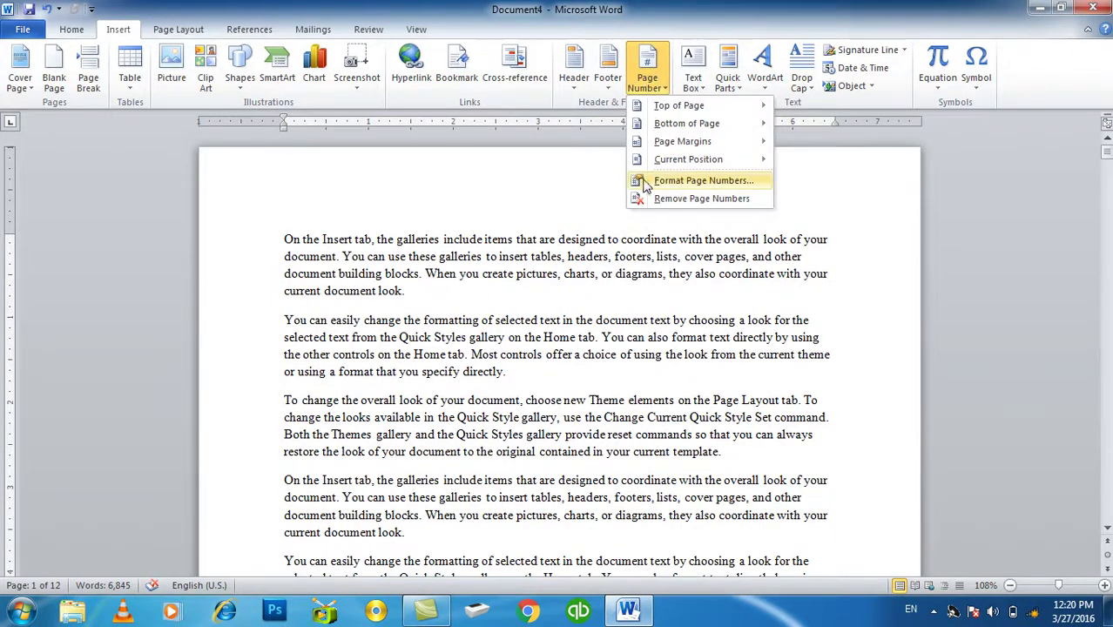
mouse_move(686, 159)
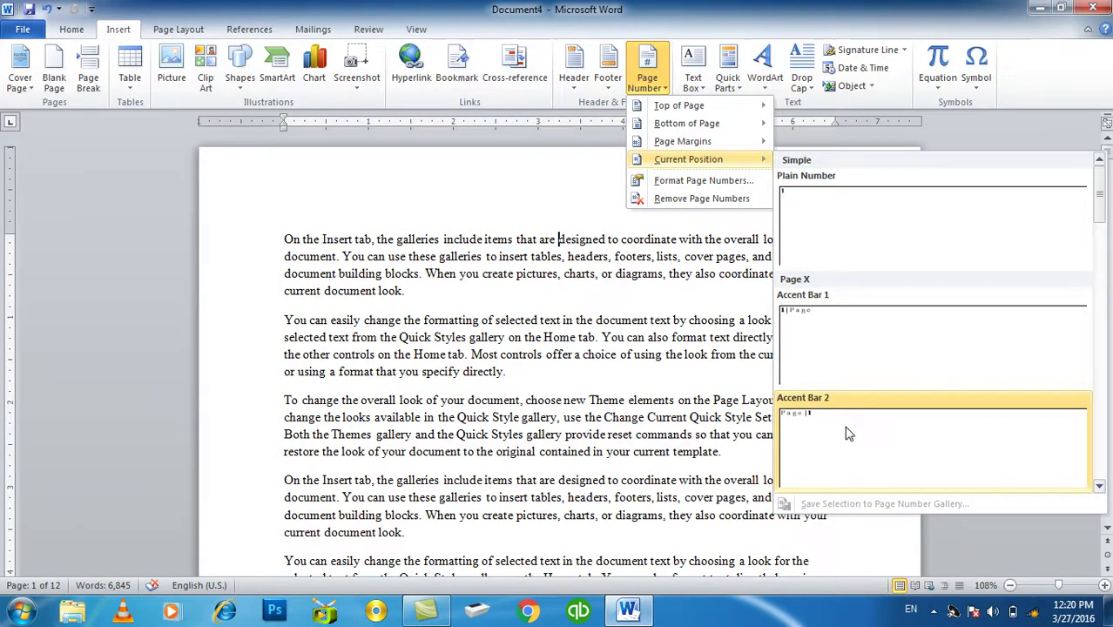
scroll(840, 394, down, 10)
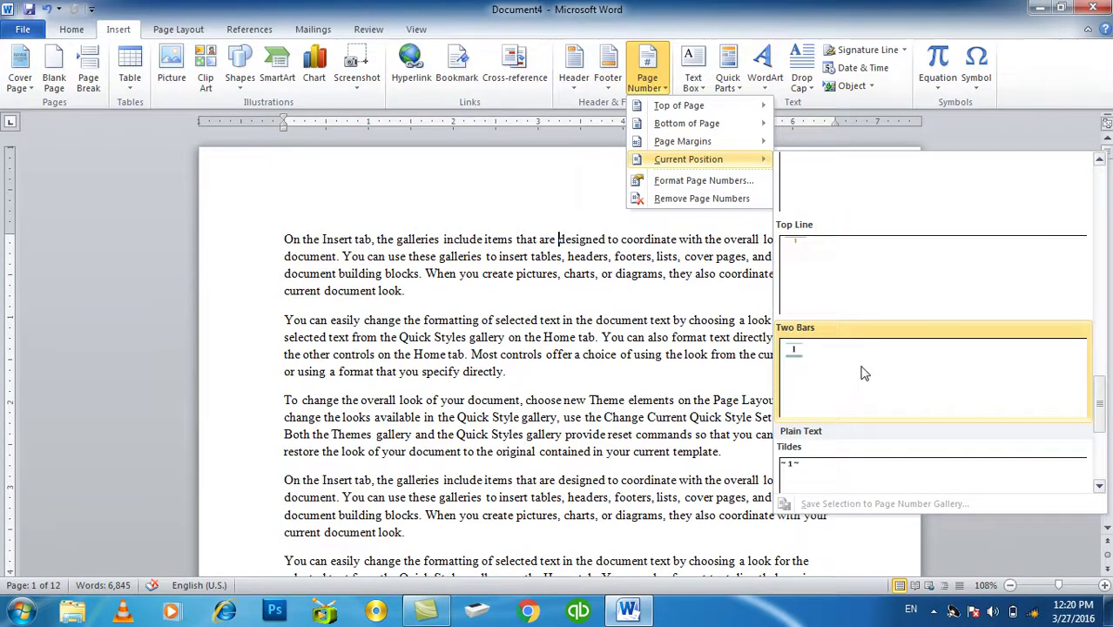
click(799, 362)
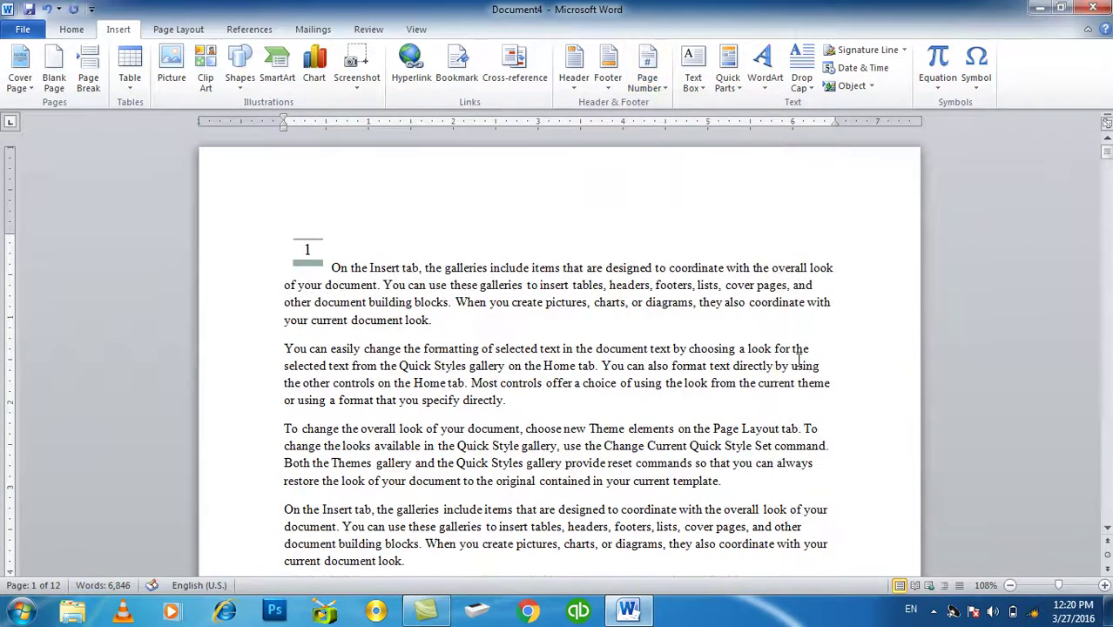
key(ctrl+z)
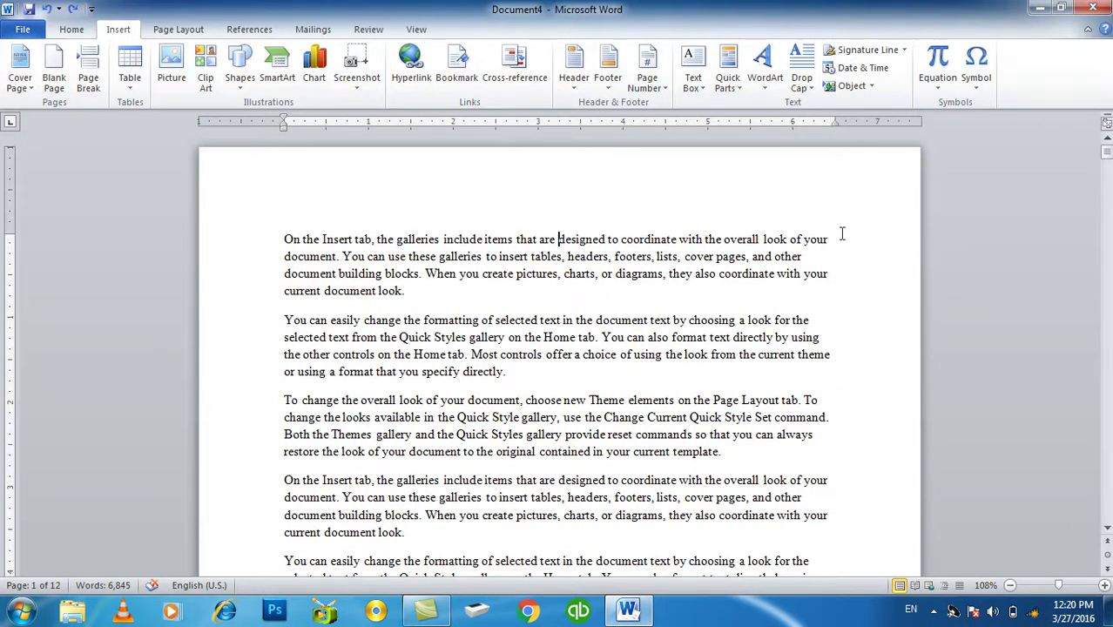
Insert another Two Bars page number at the current position and undo it.
click(647, 74)
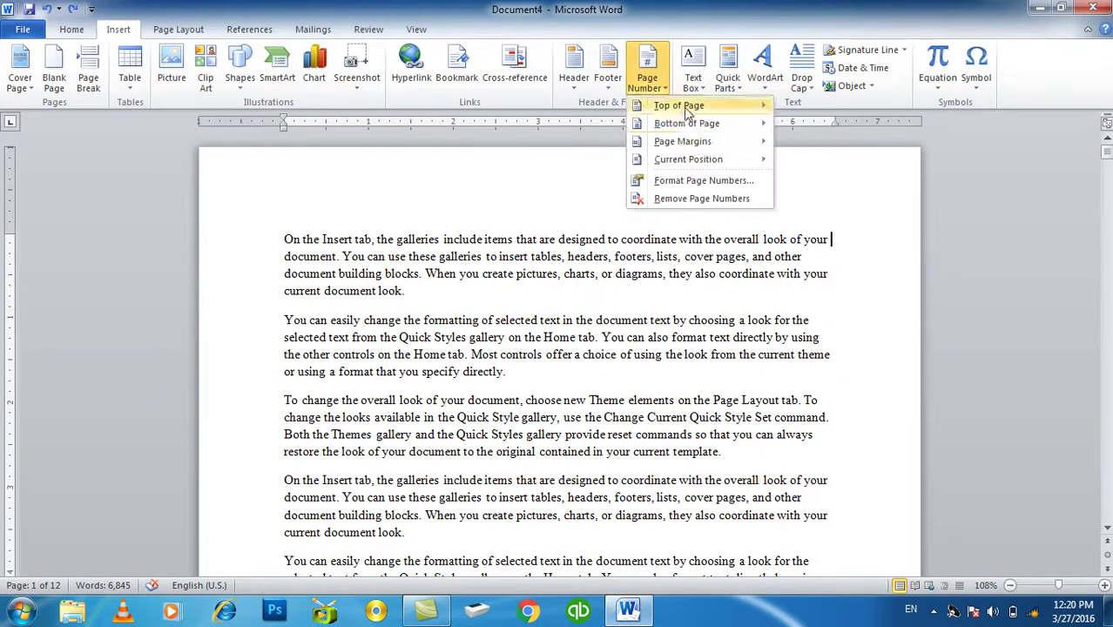
mouse_move(723, 162)
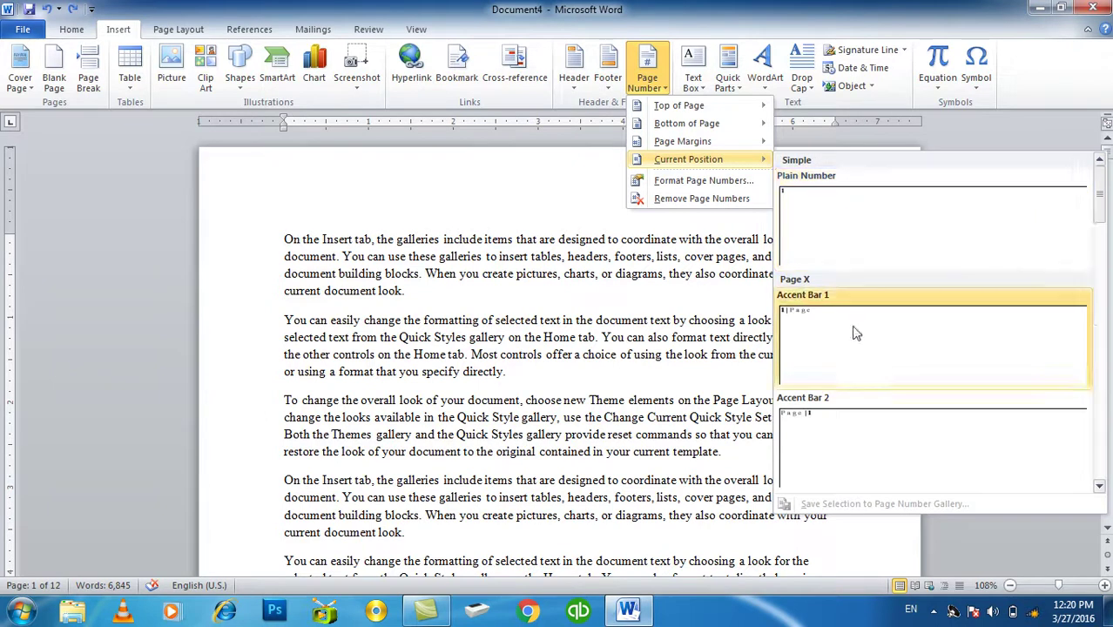
scroll(874, 394, down, 3)
scroll(874, 394, up, 2)
click(862, 375)
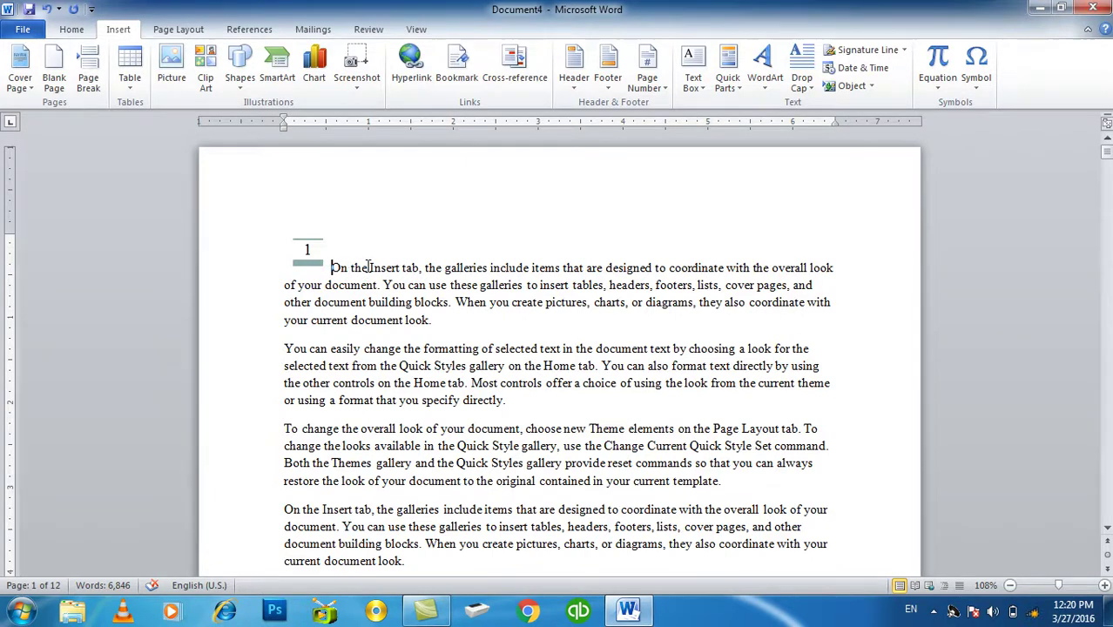
key(ctrl+z)
Insert a Mosaic page number at the current position, then undo it.
click(648, 74)
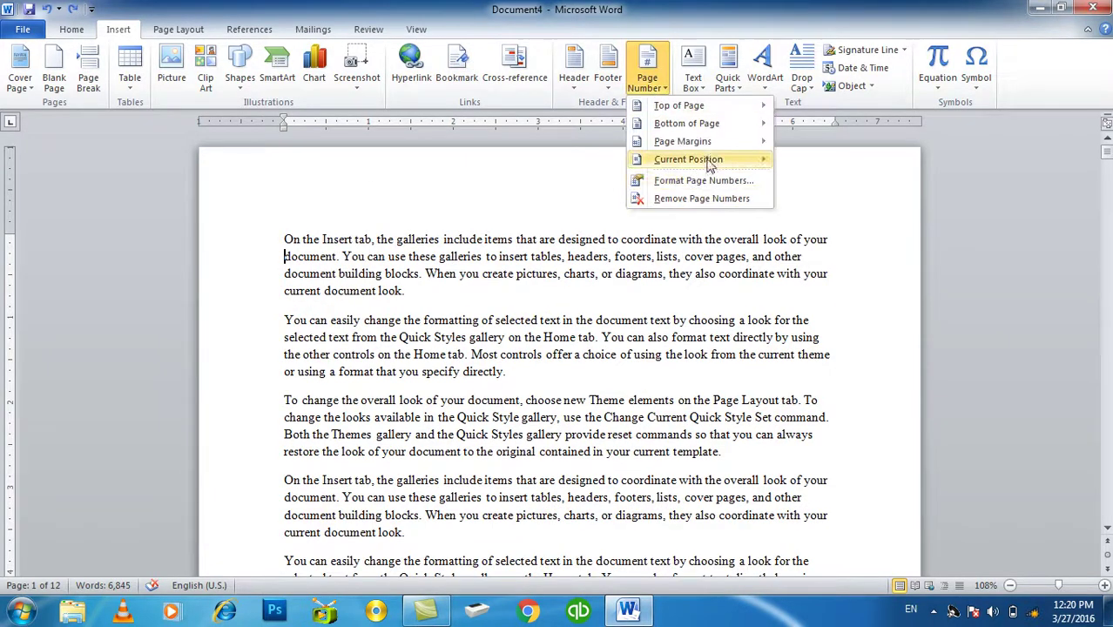
mouse_move(709, 163)
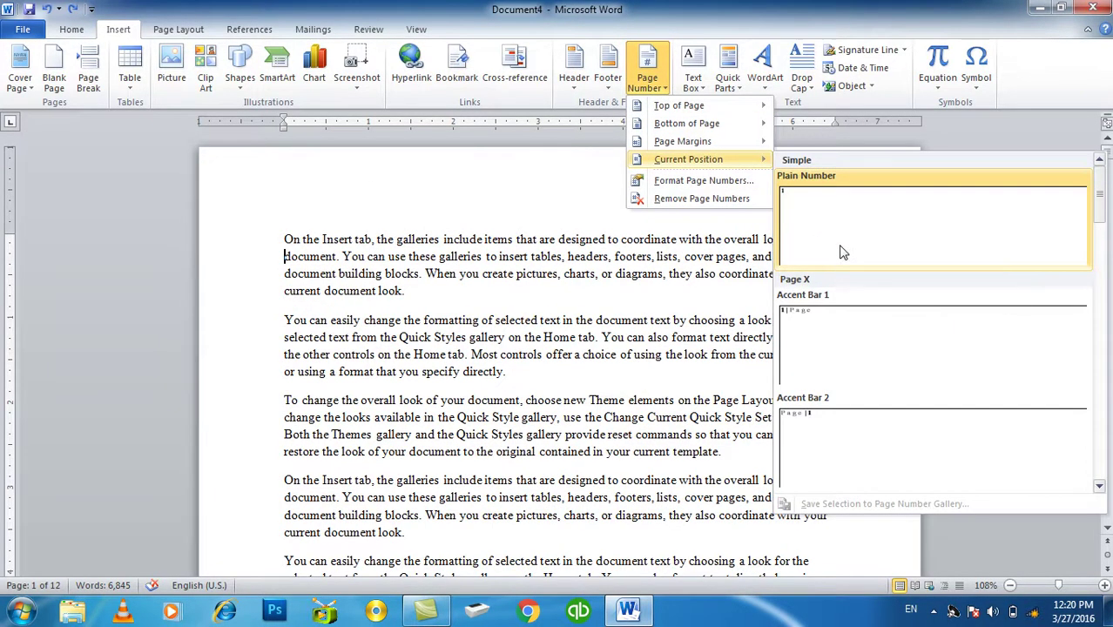
scroll(862, 270, down, 5)
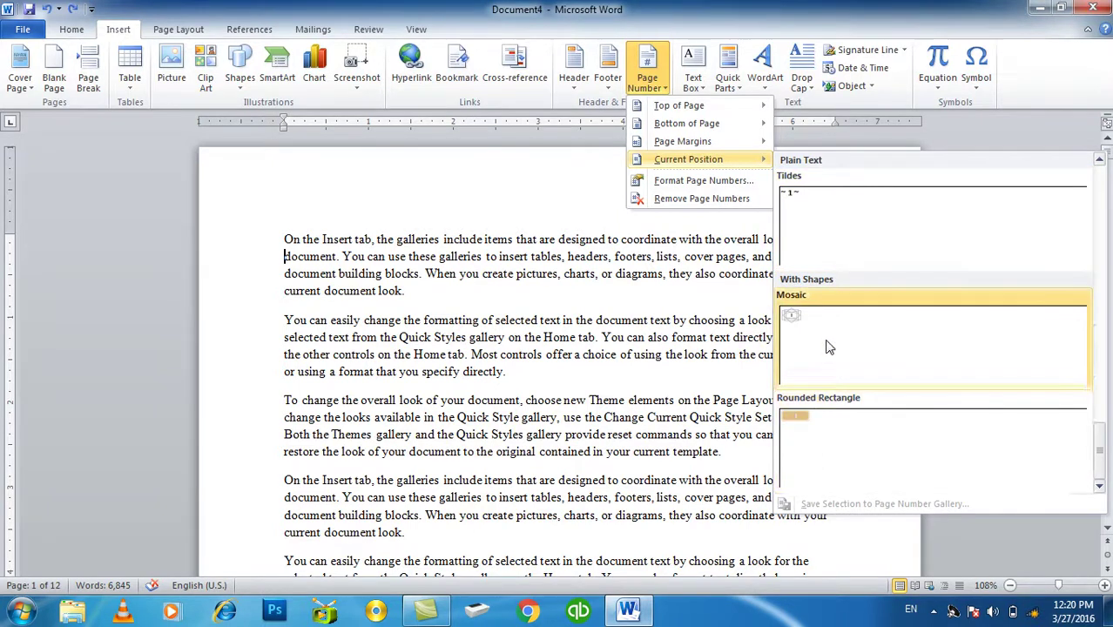
click(828, 347)
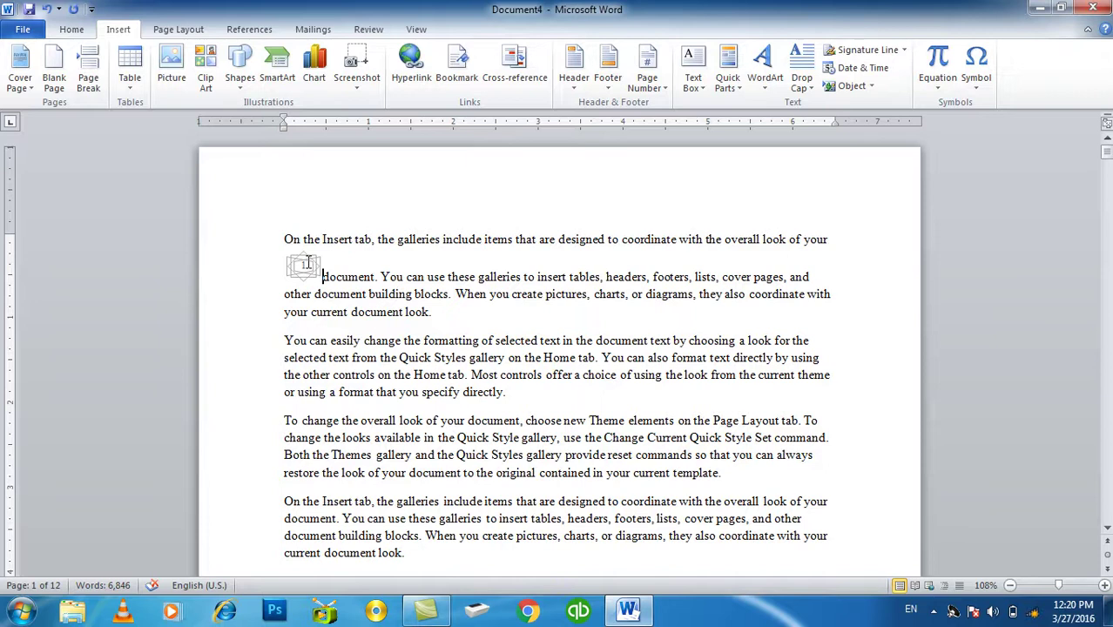
key(ctrl+z)
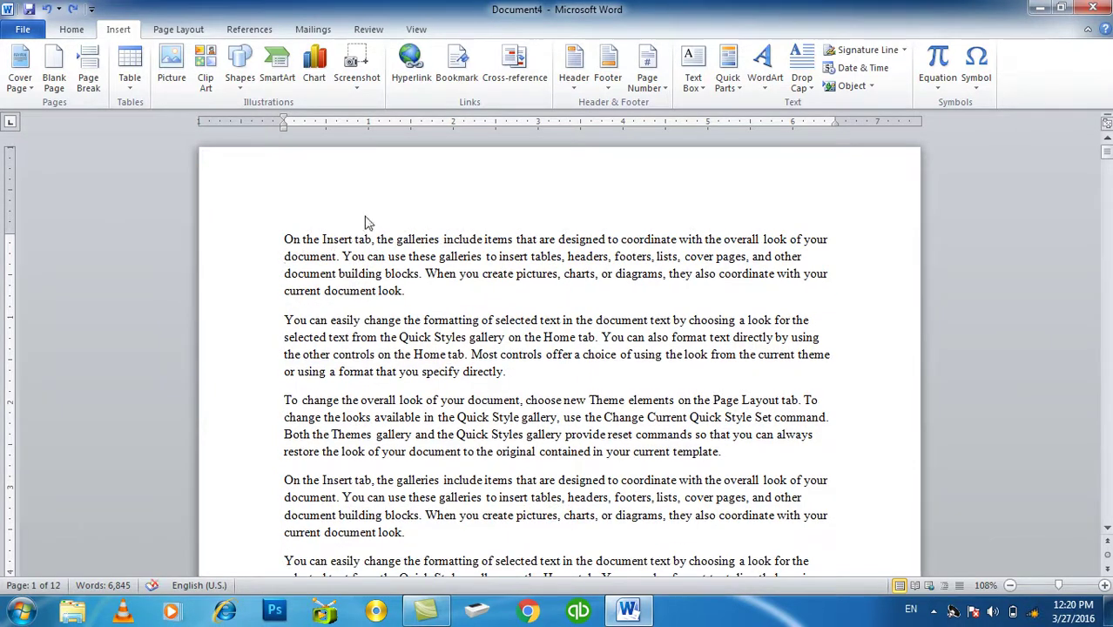
Draw a red Explosion starburst at the header centre and set it to hold text.
double_click(548, 180)
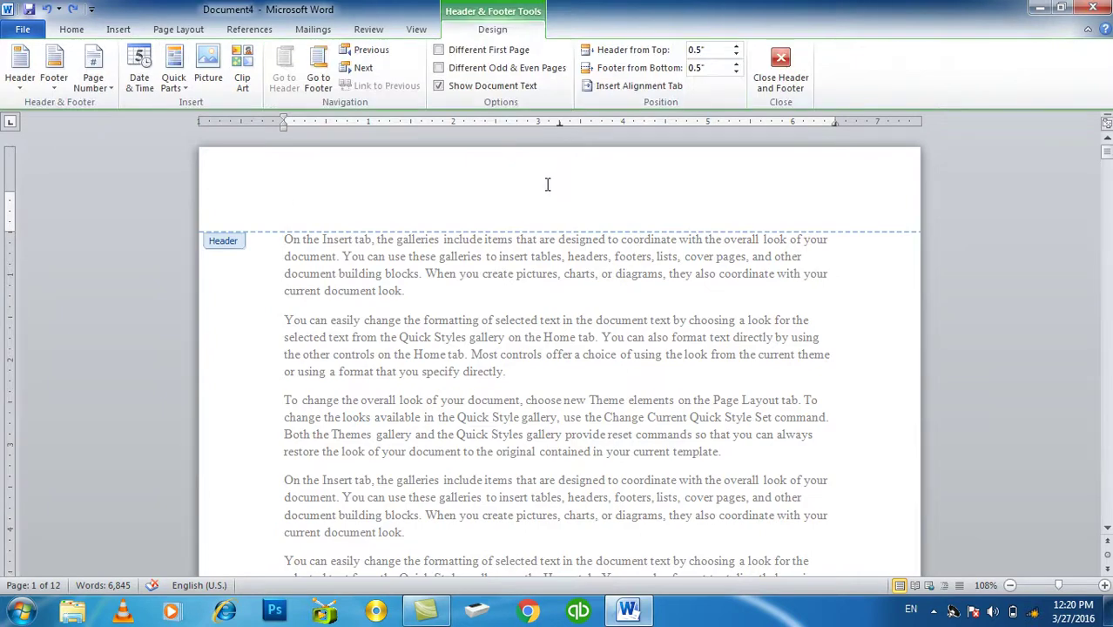
double_click(542, 199)
click(118, 30)
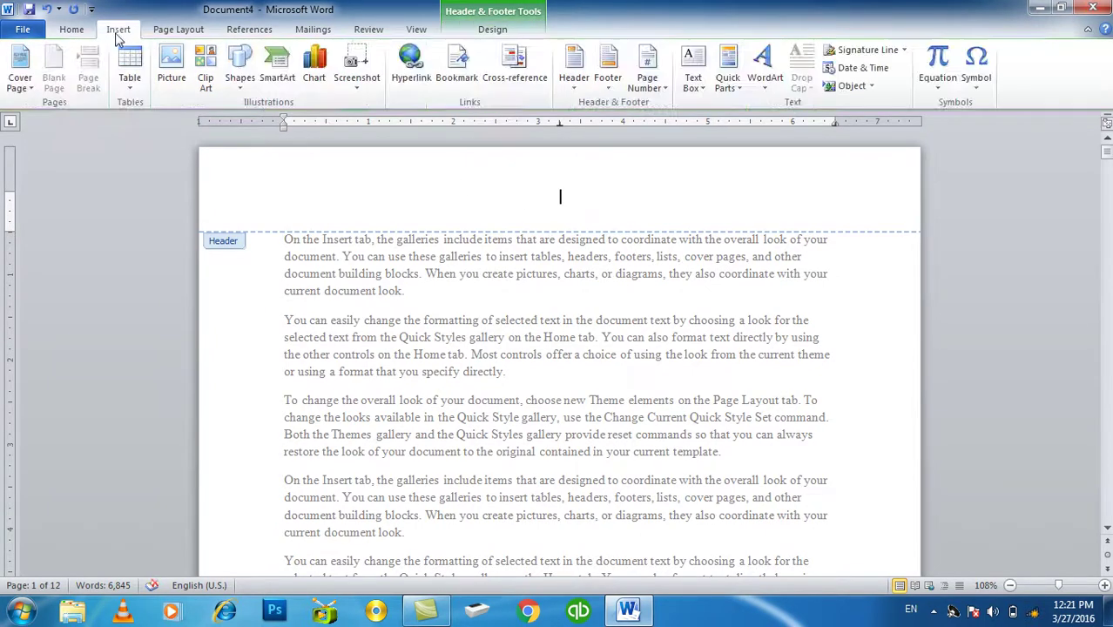
click(239, 72)
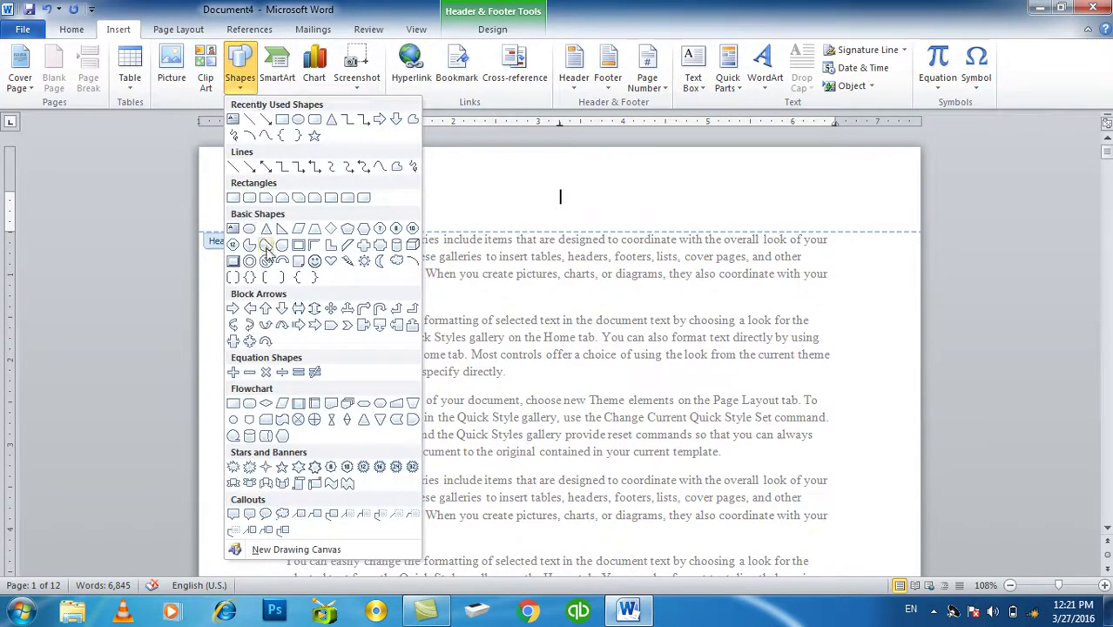
click(363, 467)
drag(517, 173, 562, 211)
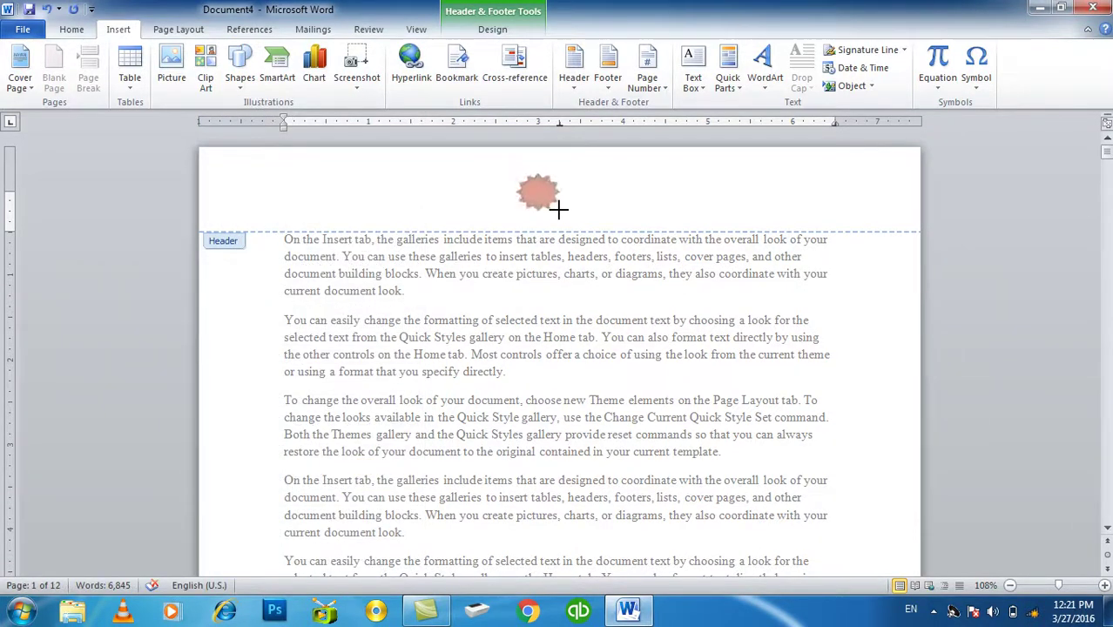
right_click(539, 190)
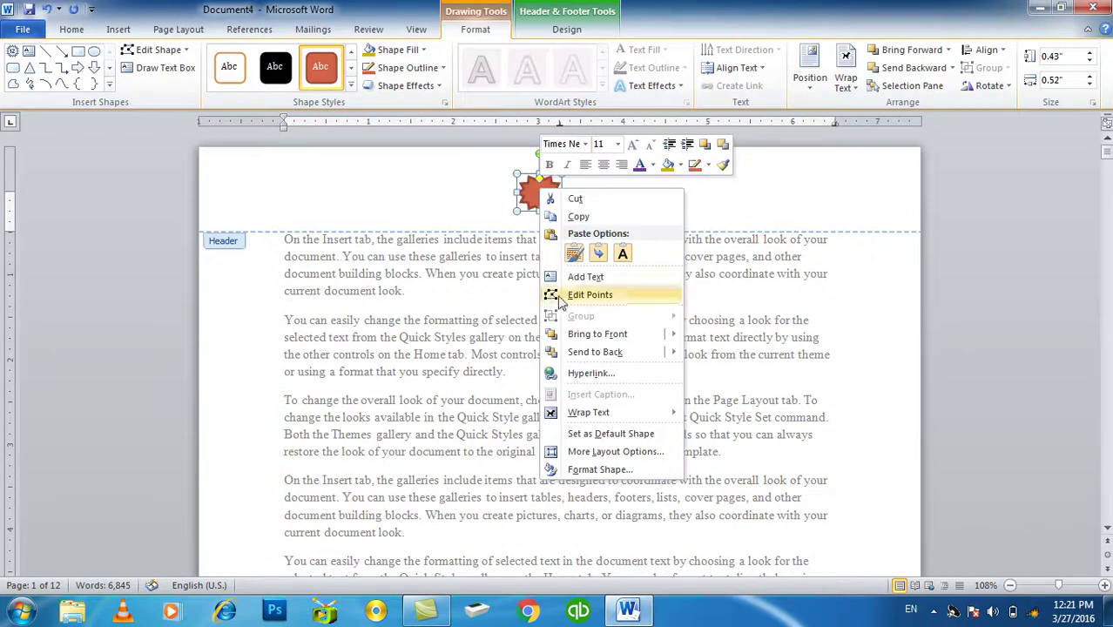
click(580, 277)
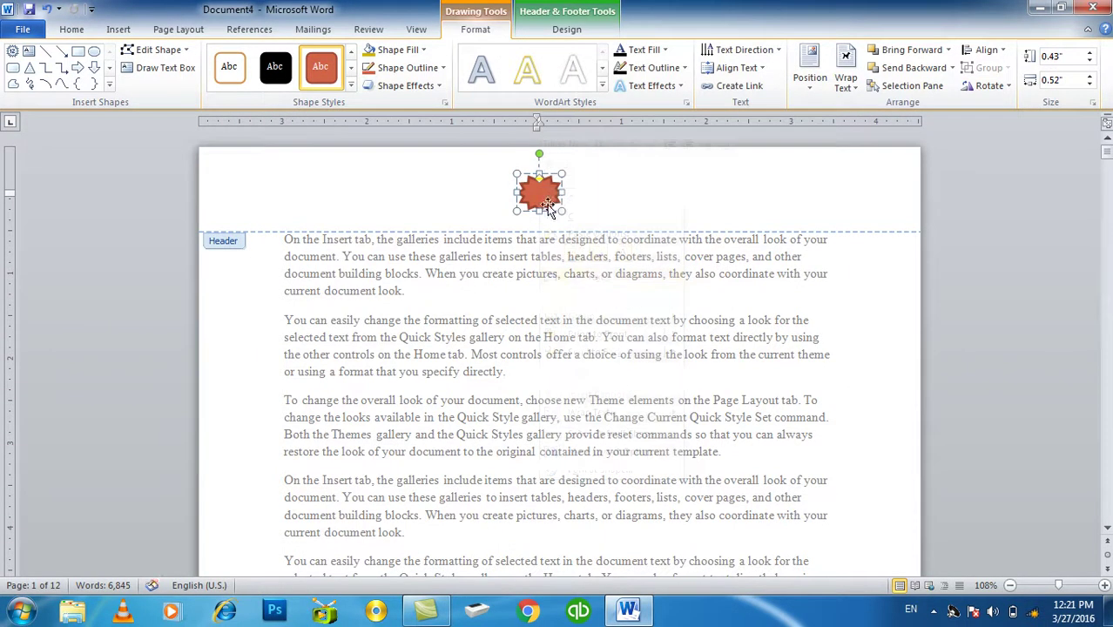
click(124, 32)
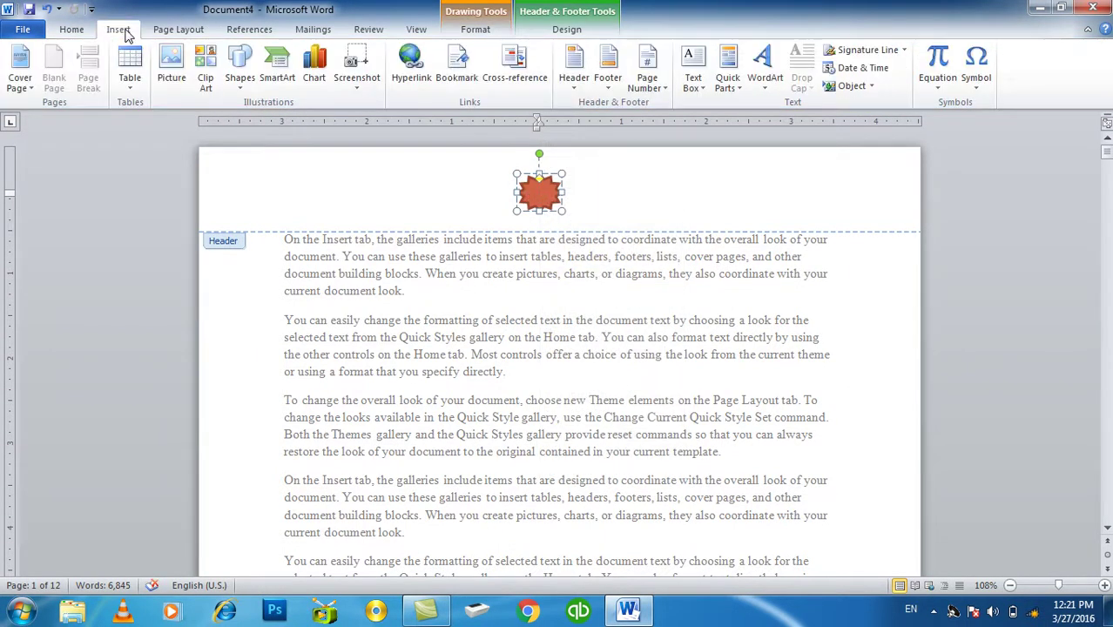
Insert a Plain Number page number inside the header starburst.
click(651, 86)
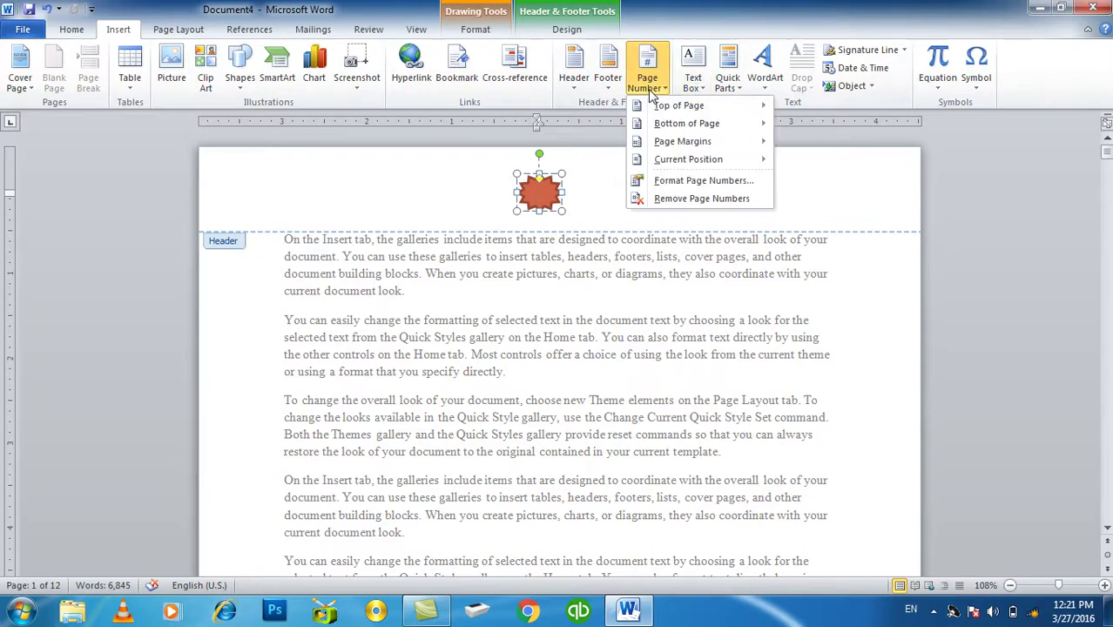
mouse_move(653, 165)
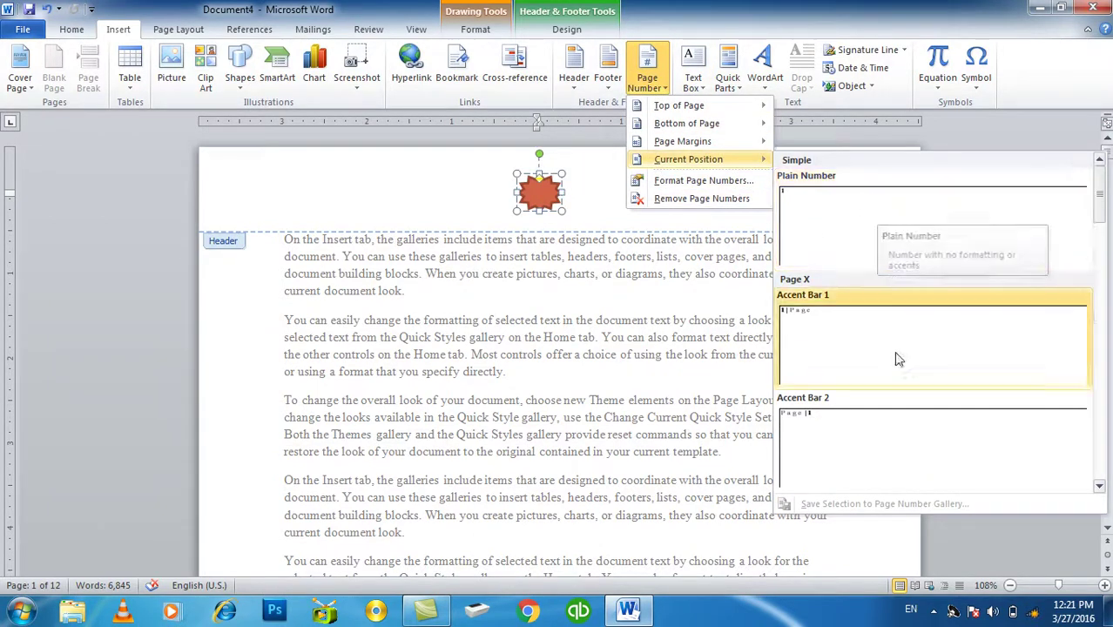
click(859, 236)
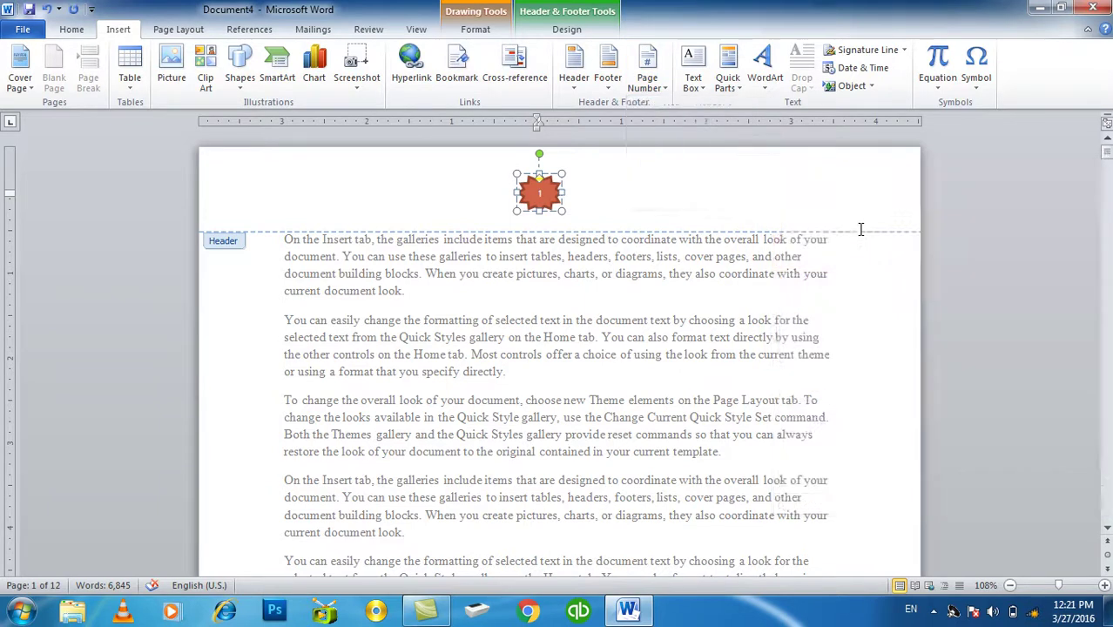
click(631, 193)
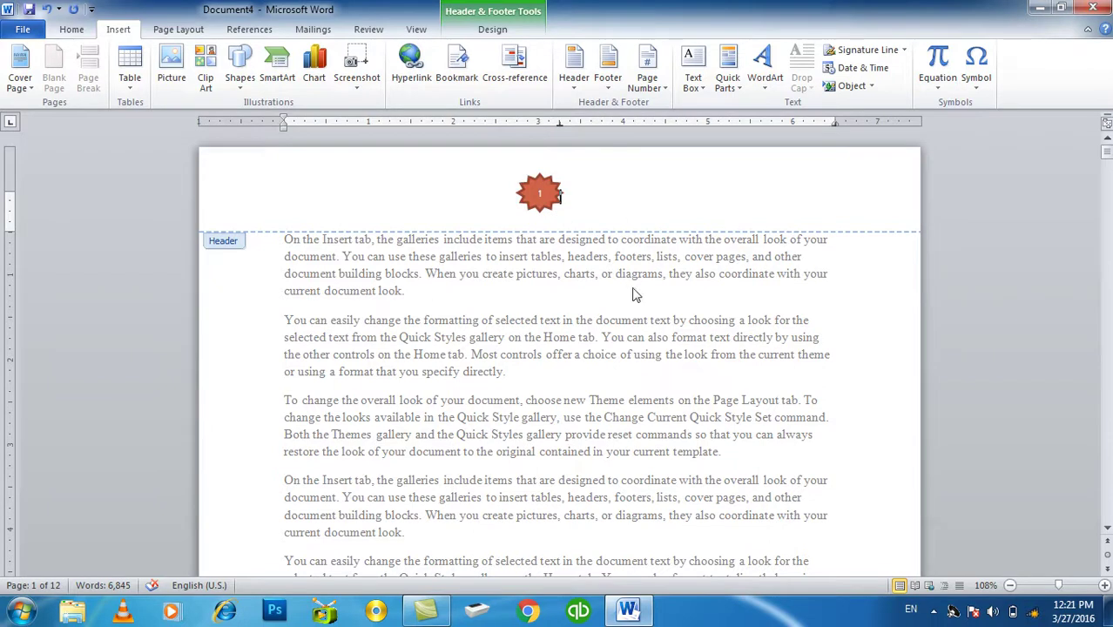
Close the header and check that each page's starburst shows its number.
scroll(633, 295, down, 1)
double_click(636, 291)
scroll(631, 292, down, 2)
scroll(631, 292, down, 6)
scroll(632, 292, down, 6)
scroll(631, 290, down, 6)
scroll(629, 288, down, 6)
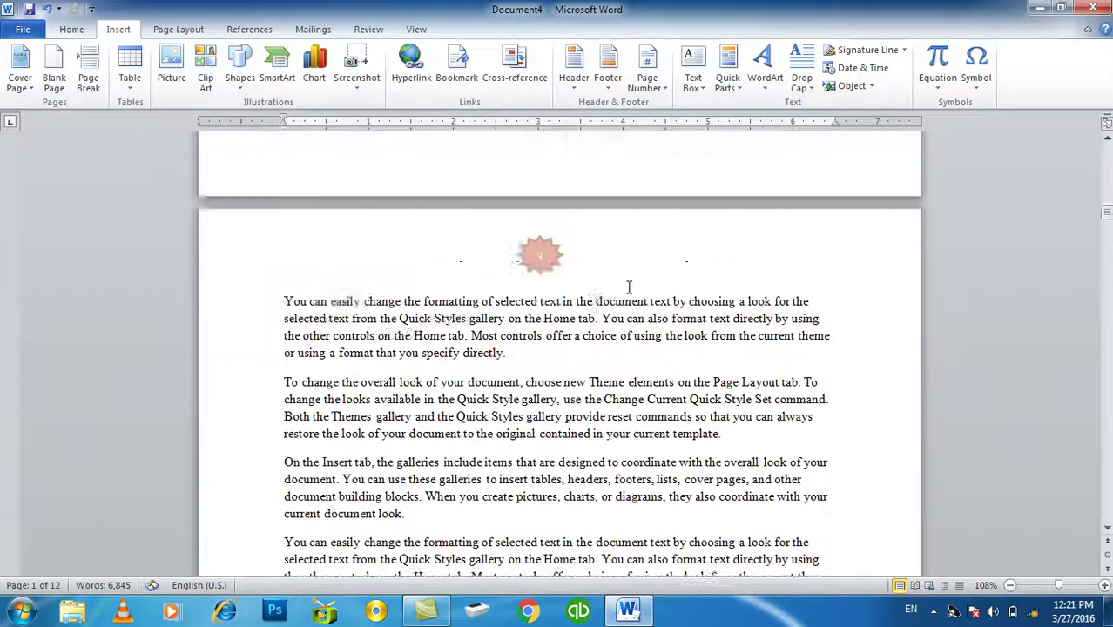
scroll(627, 286, down, 6)
scroll(626, 284, up, 6)
scroll(626, 284, up, 6)
scroll(626, 283, up, 3)
scroll(626, 285, up, 3)
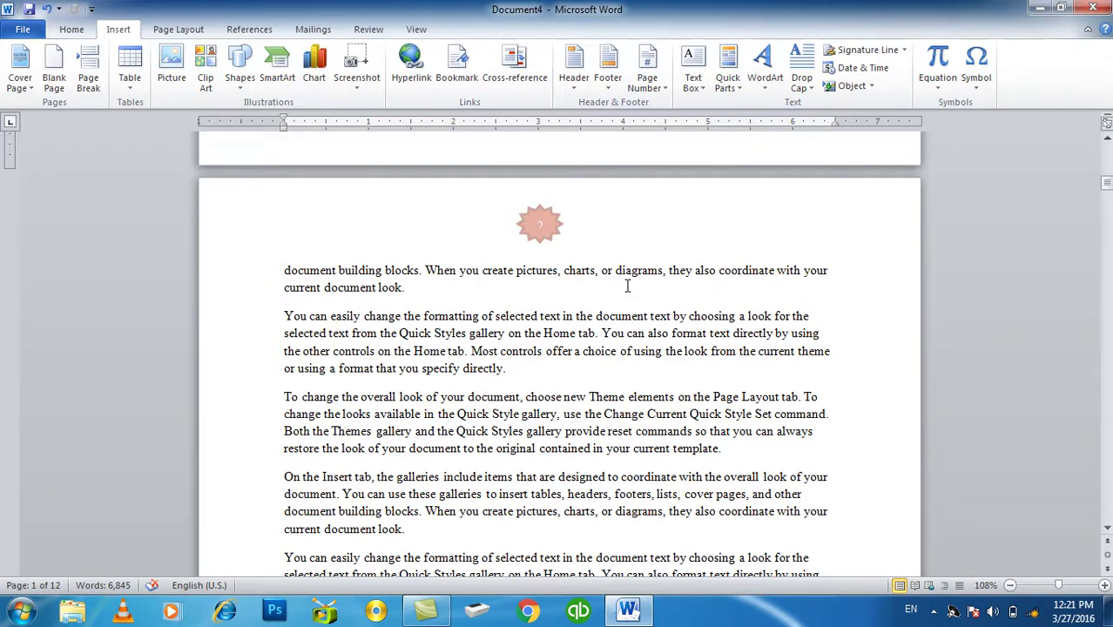
scroll(635, 273, up, 10)
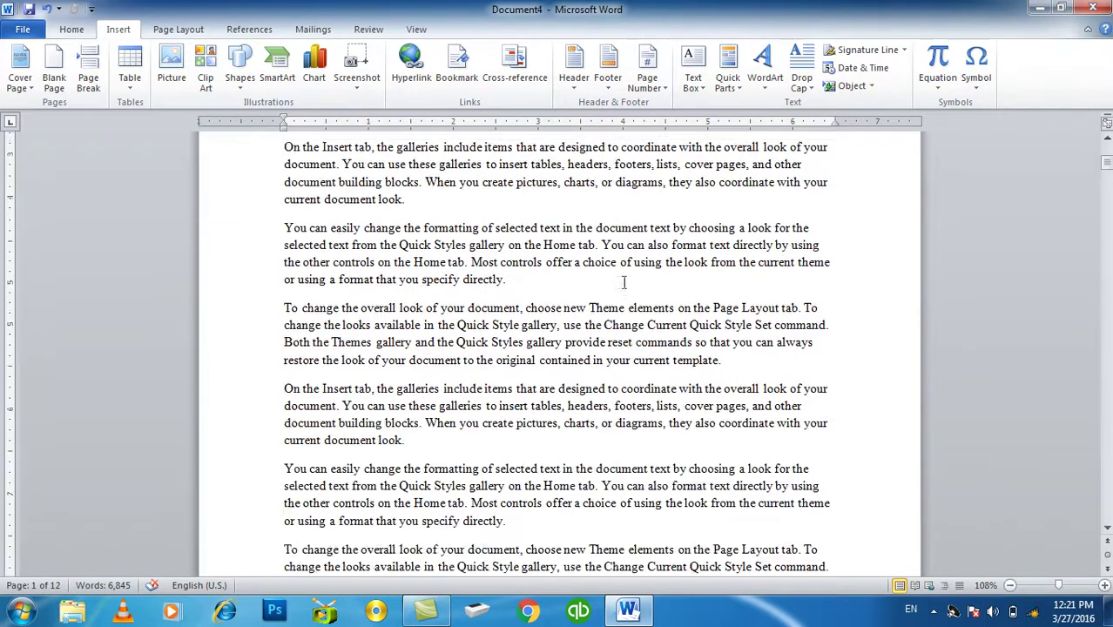
scroll(623, 284, up, 8)
double_click(528, 178)
Delete the header starburst and insert a Plain Number 2 page number at the top of the page.
click(533, 185)
key(Delete)
click(781, 70)
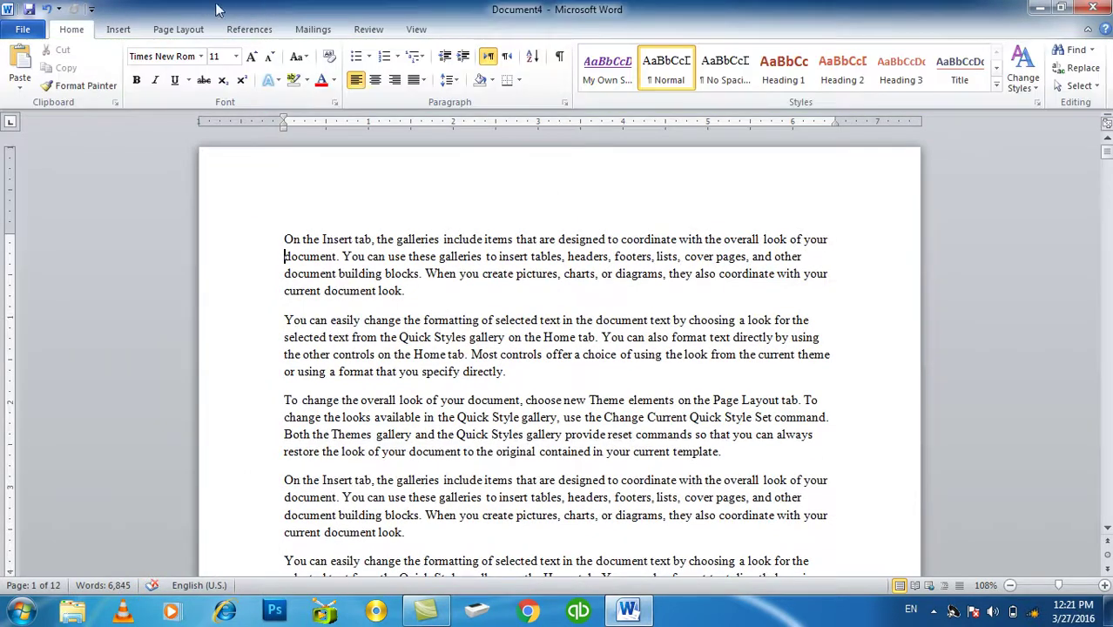
click(118, 29)
click(663, 91)
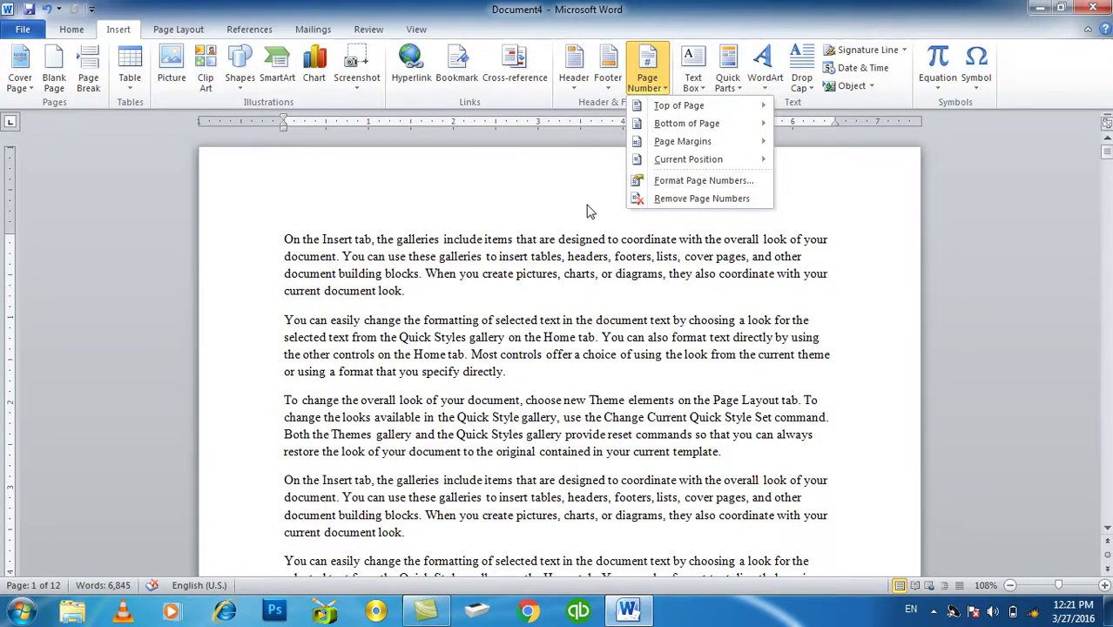
mouse_move(717, 108)
click(927, 232)
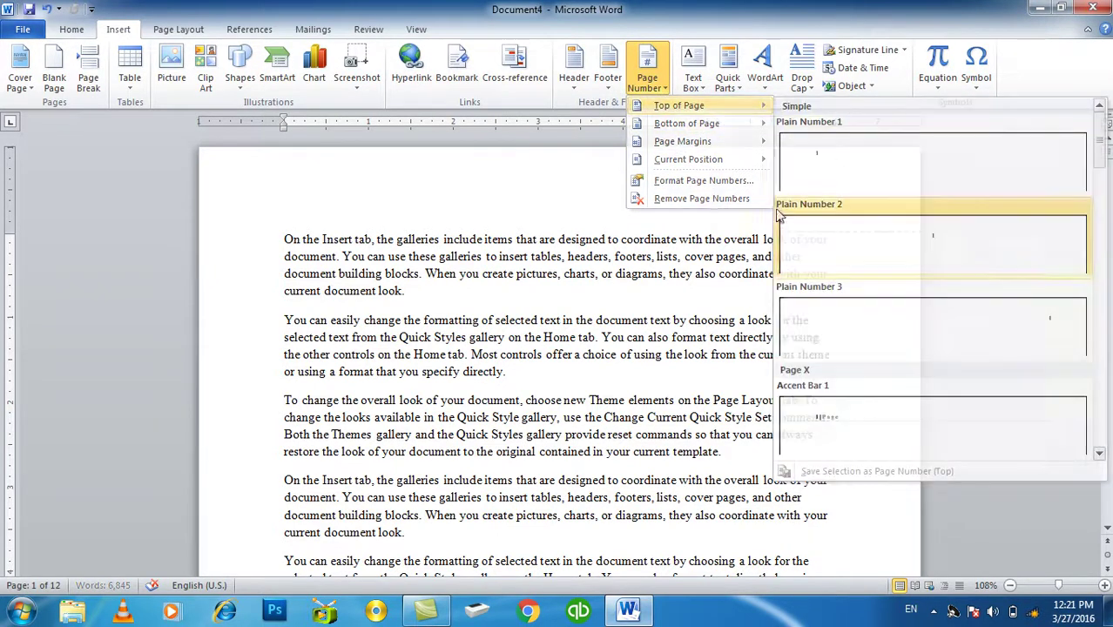
Format the page numbers as 1, 2, 3 and start numbering at 11.
click(781, 63)
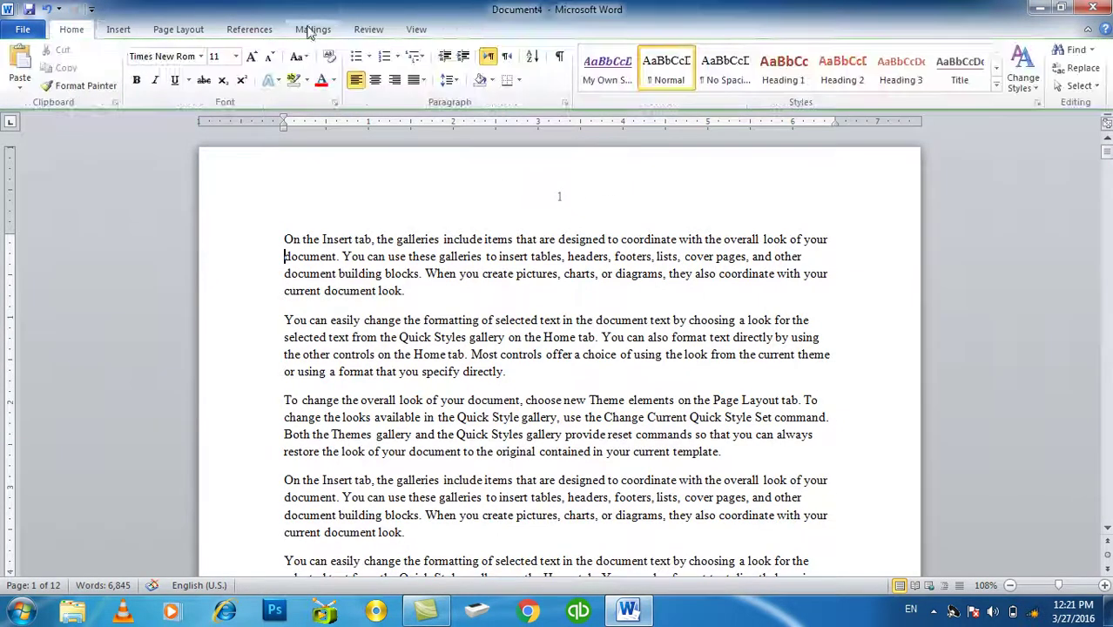
click(118, 29)
click(647, 68)
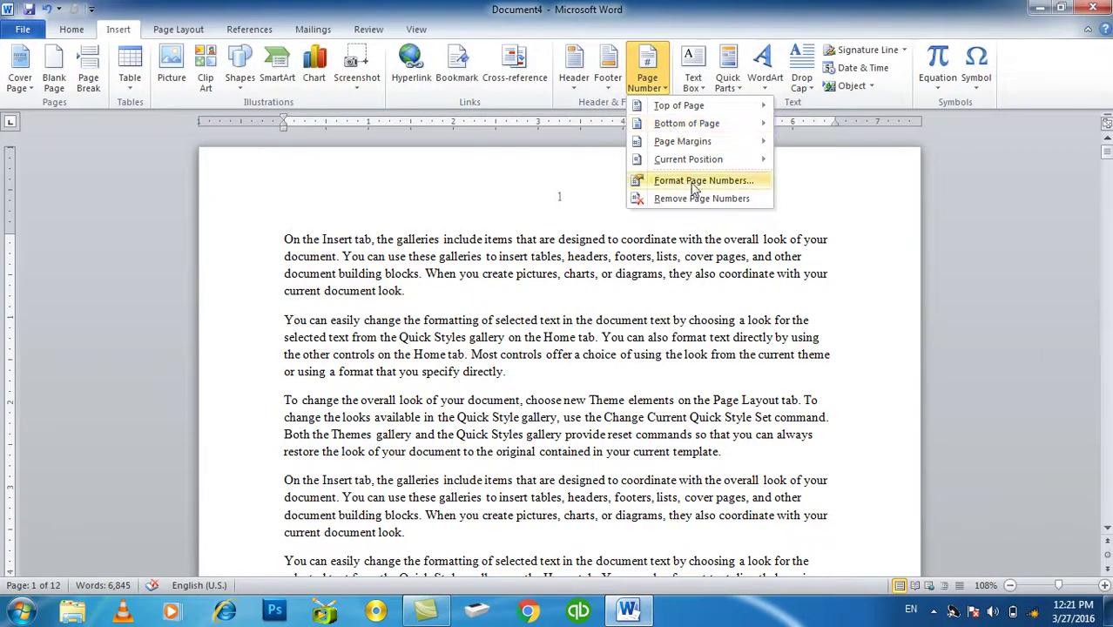
click(694, 181)
drag(556, 183, 792, 242)
click(802, 275)
click(800, 316)
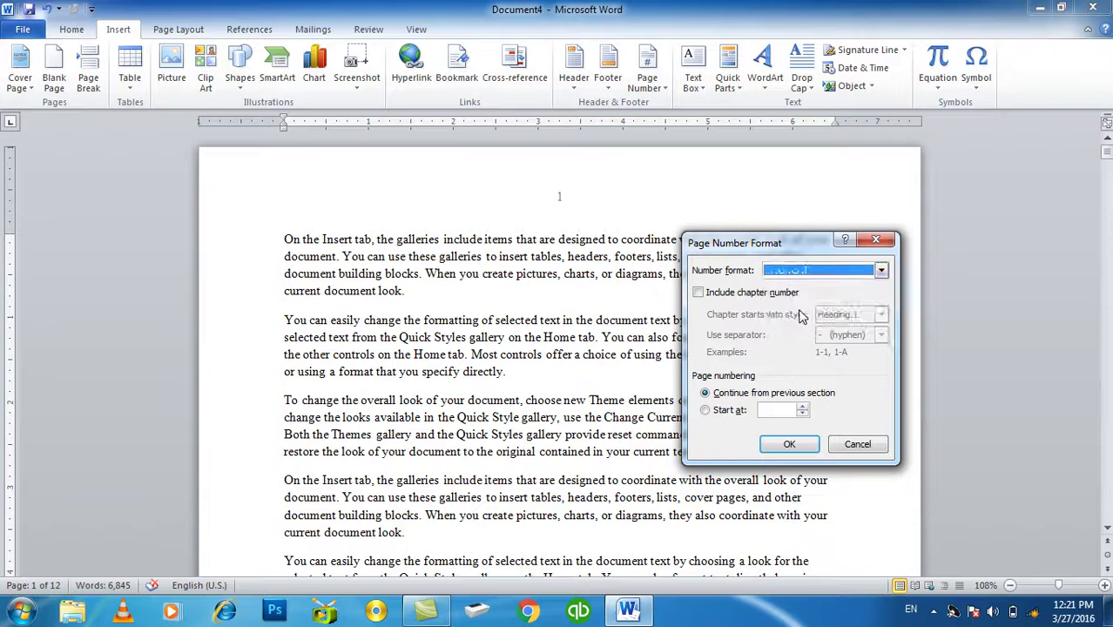
click(797, 271)
click(790, 290)
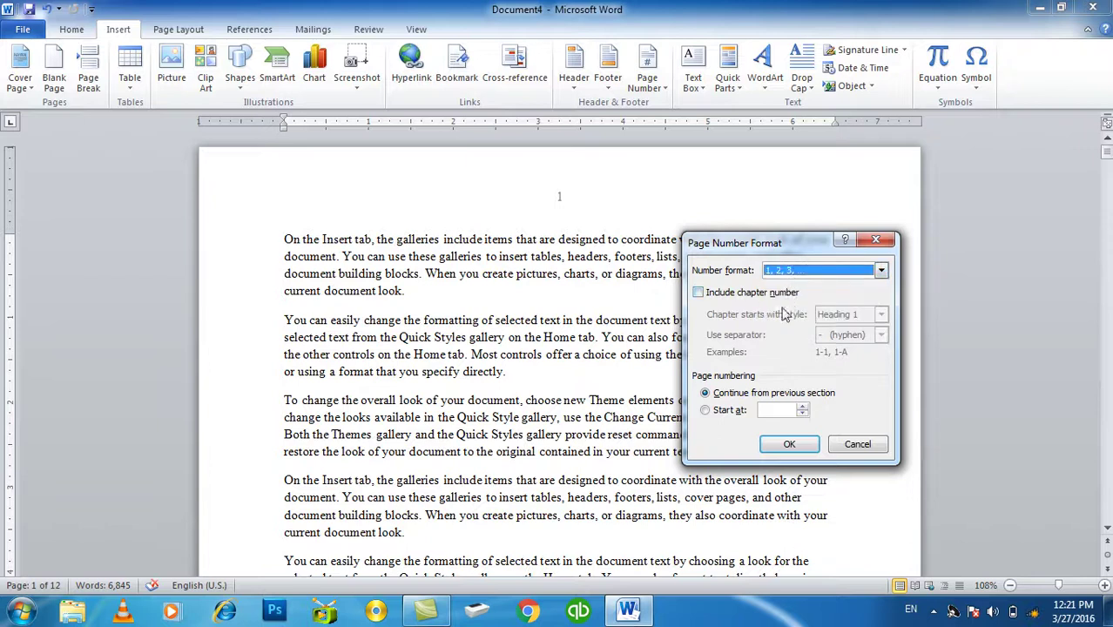
click(771, 410)
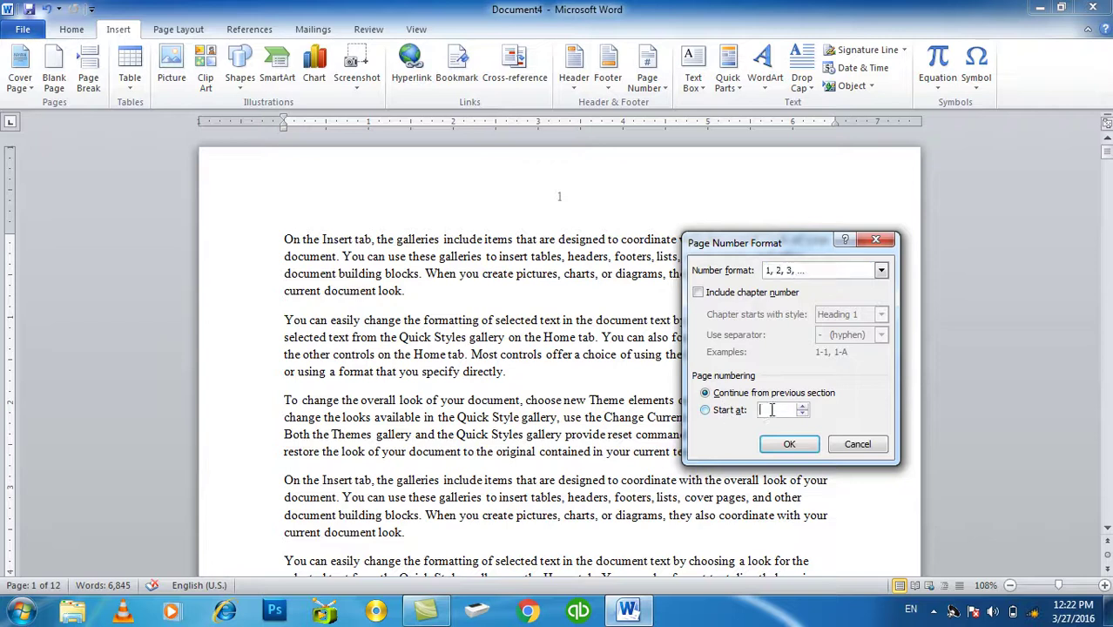
text(11)
click(789, 446)
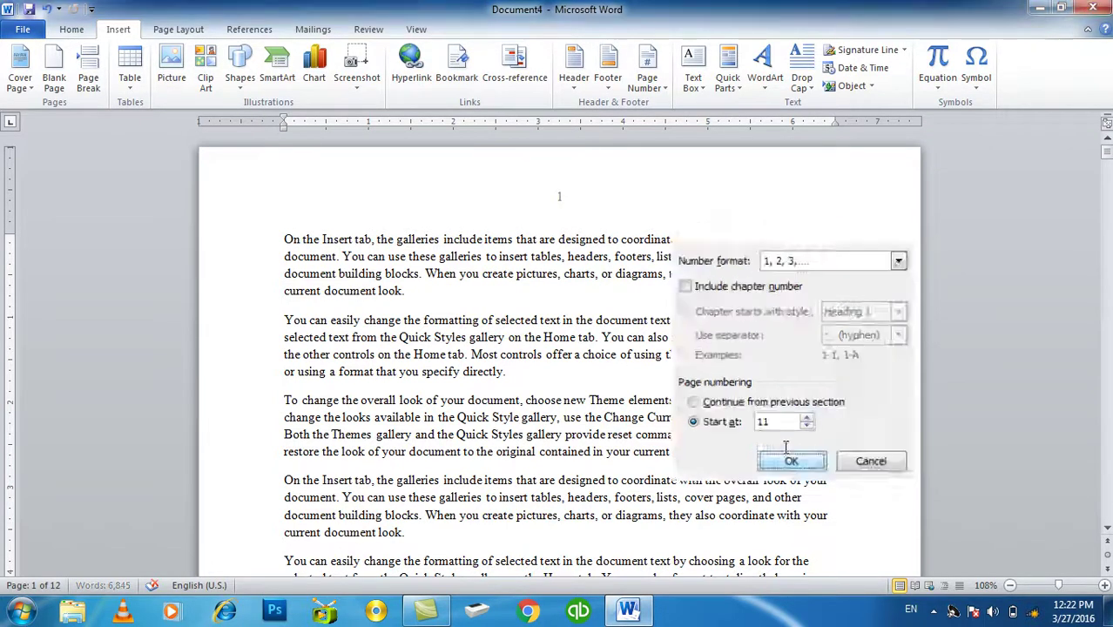
Reopen the Page Number Format settings and close them without changes.
click(647, 70)
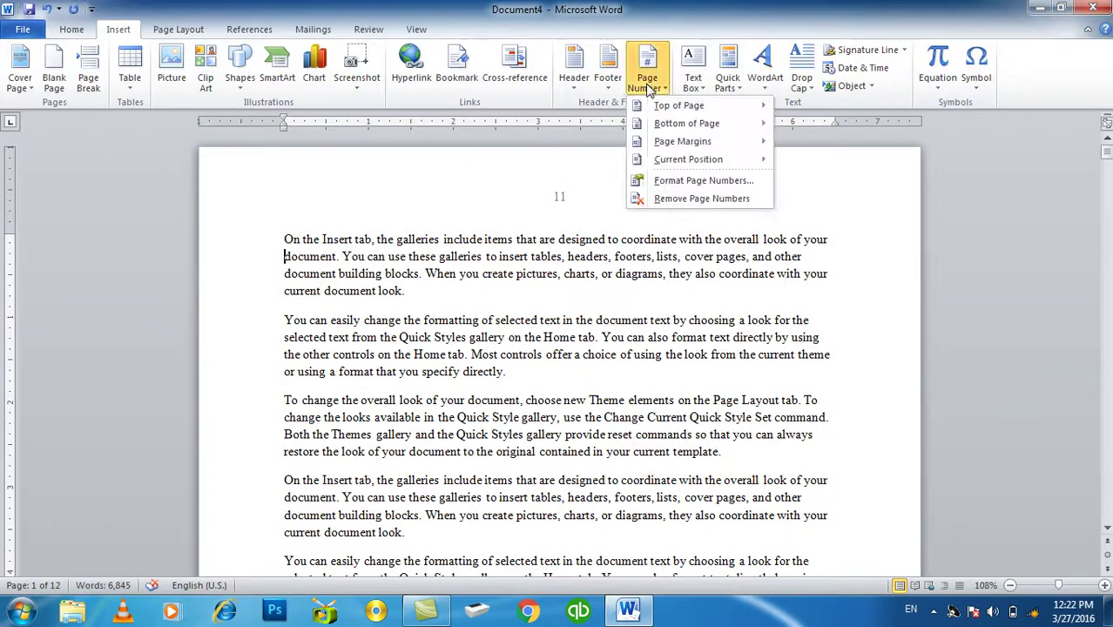
click(685, 180)
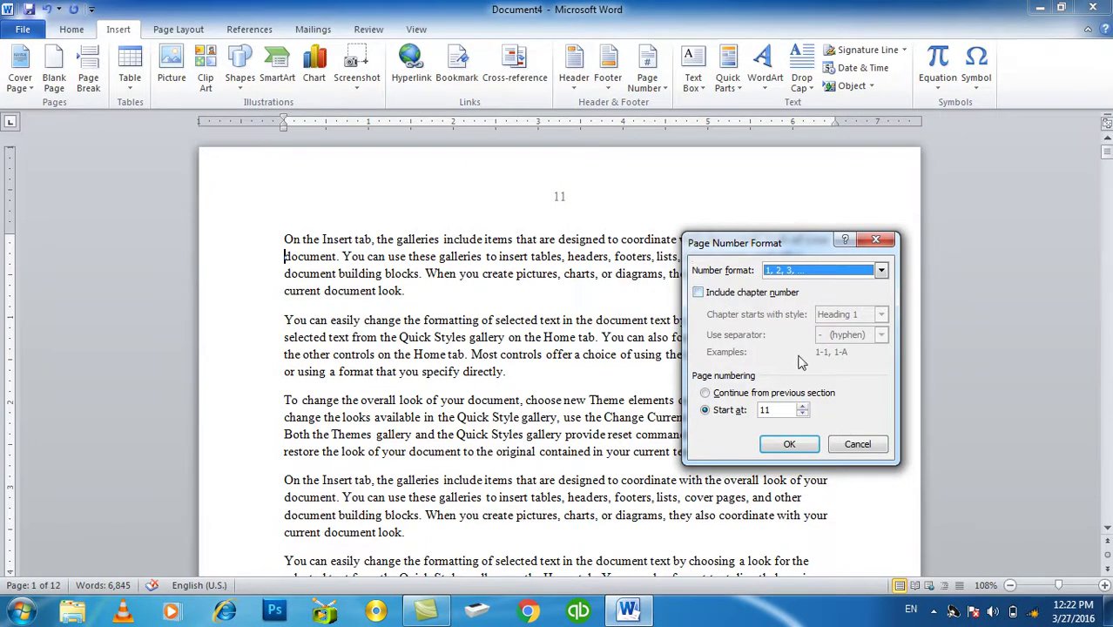
click(859, 444)
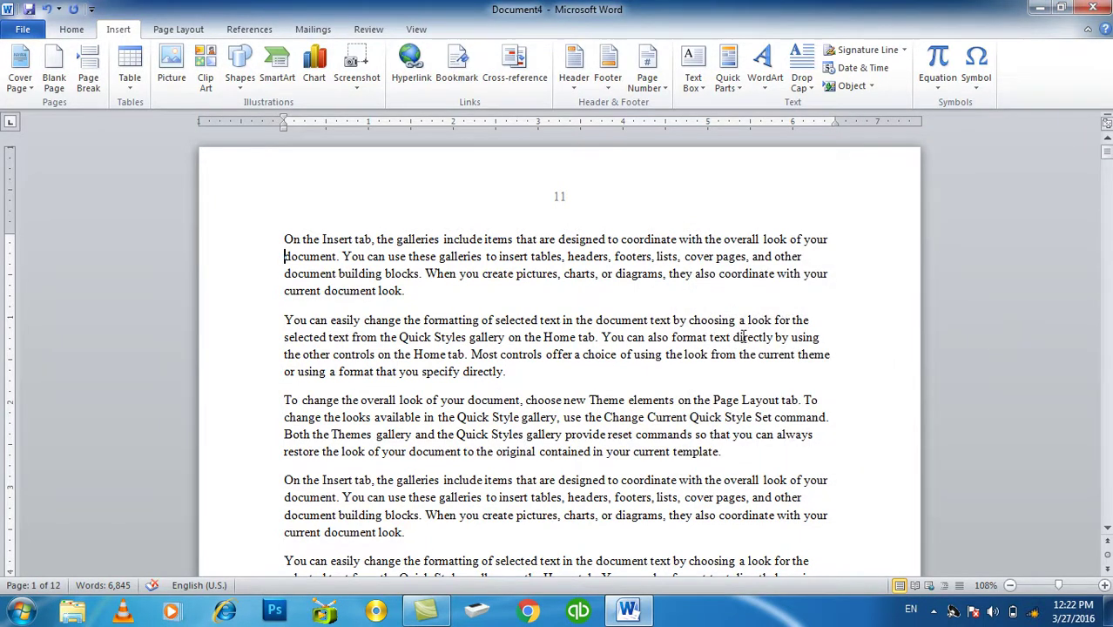
scroll(530, 381, down, 3)
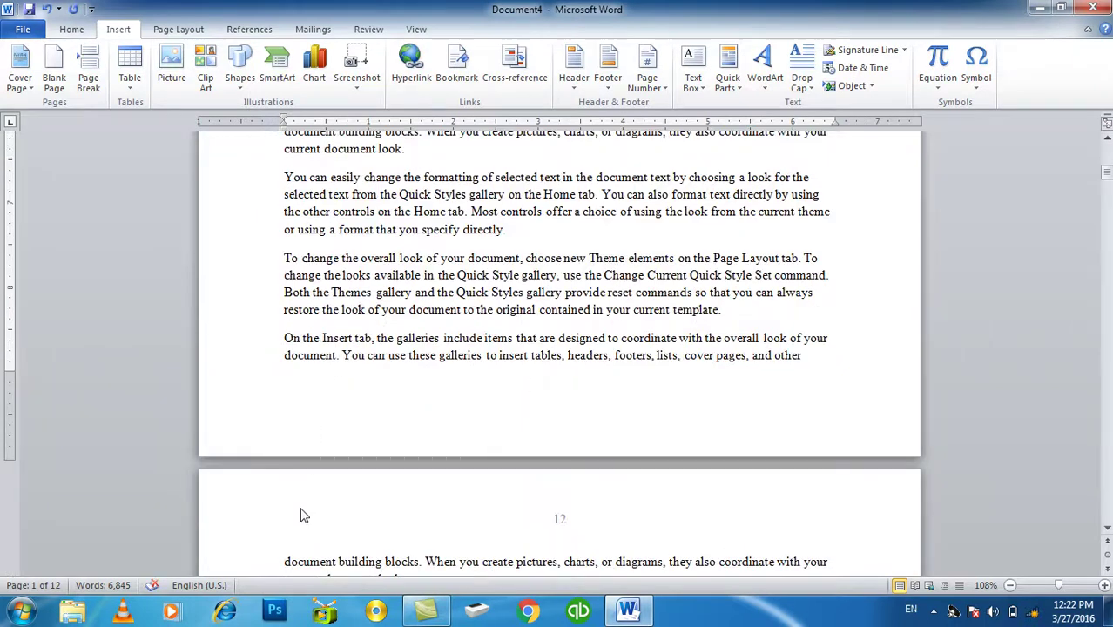
Type 'Afghanistan' on a new line atop page 12 and make it a Heading 2.
click(282, 562)
key(Return)
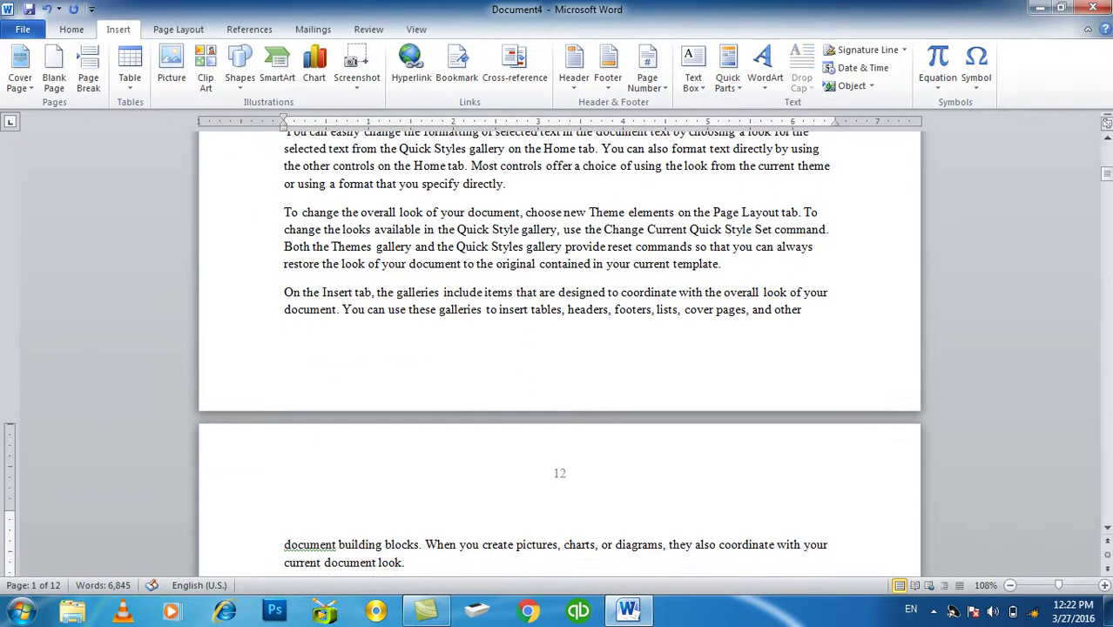
text(Afghanistan)
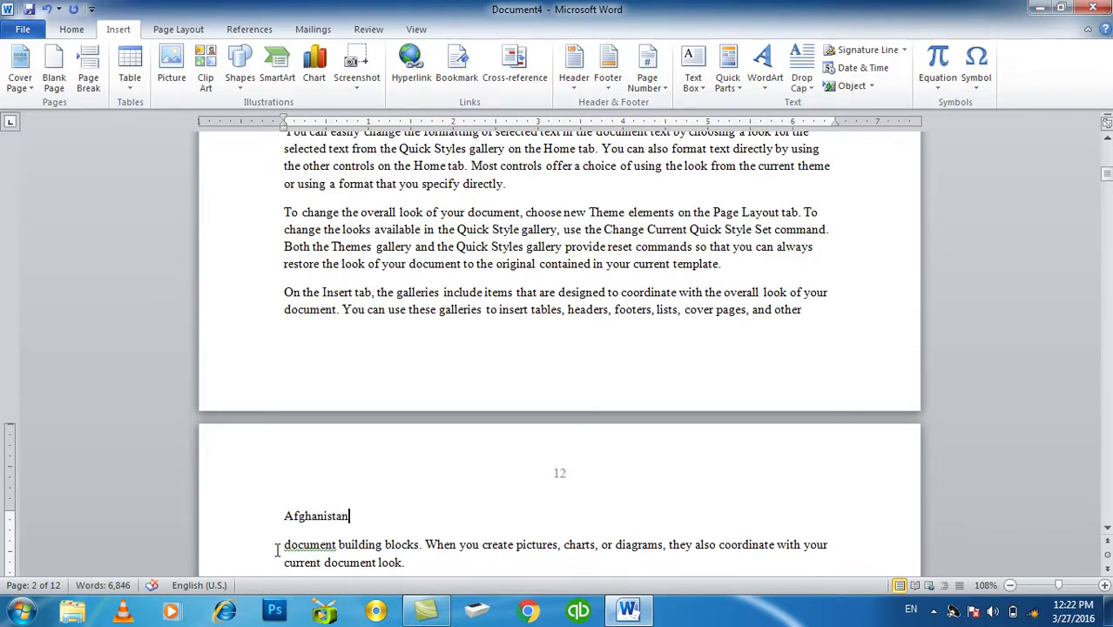
key(ctrl+alt+1)
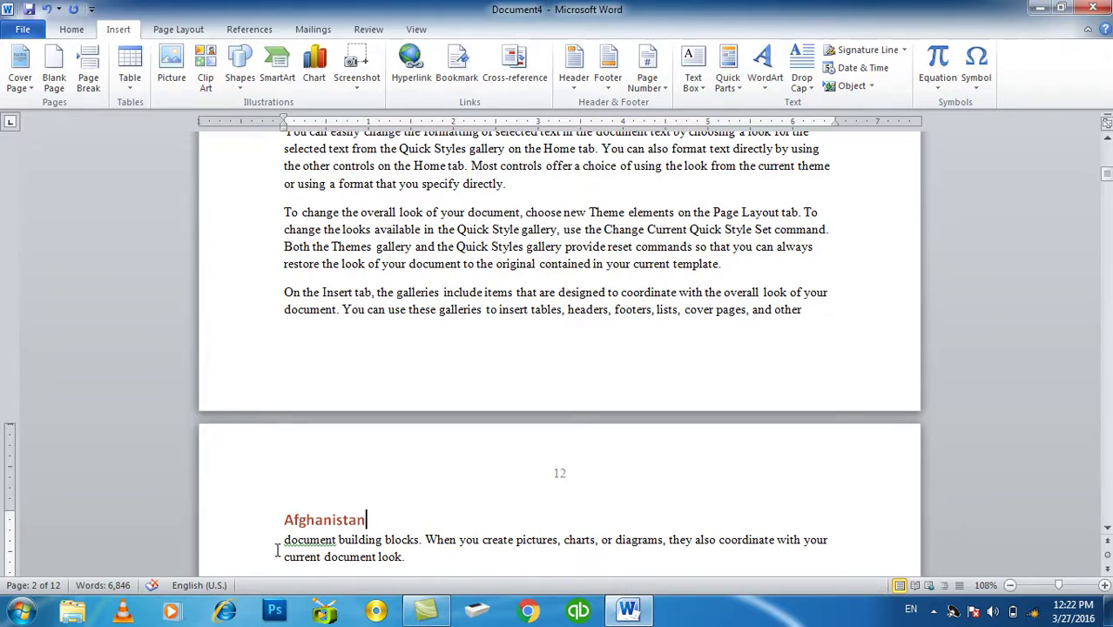
key(ctrl+alt+2)
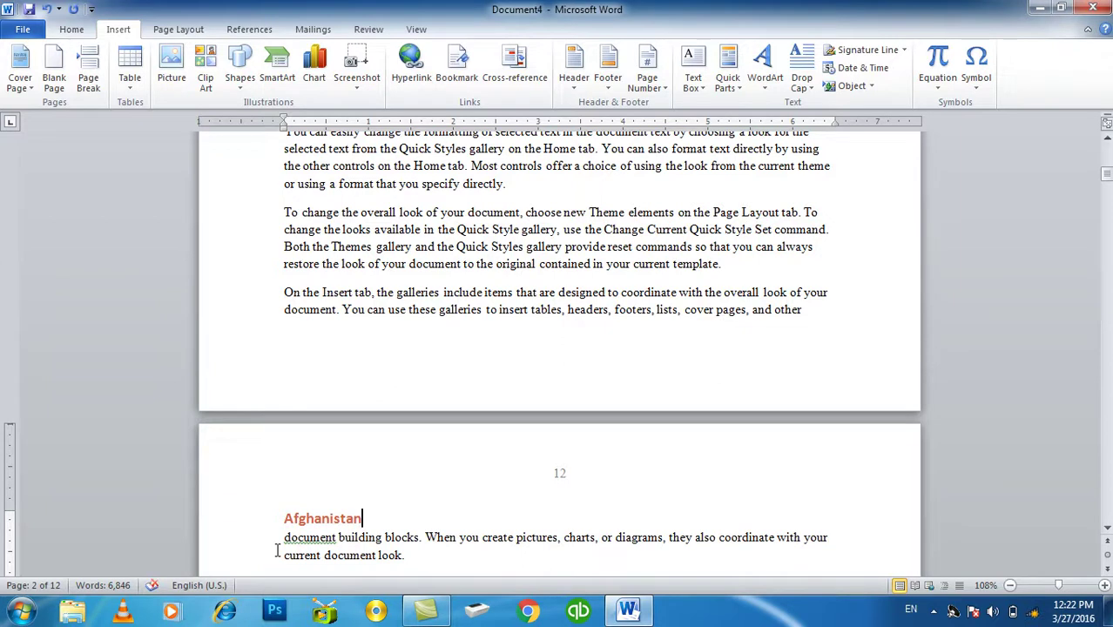
key(ctrl+alt+3)
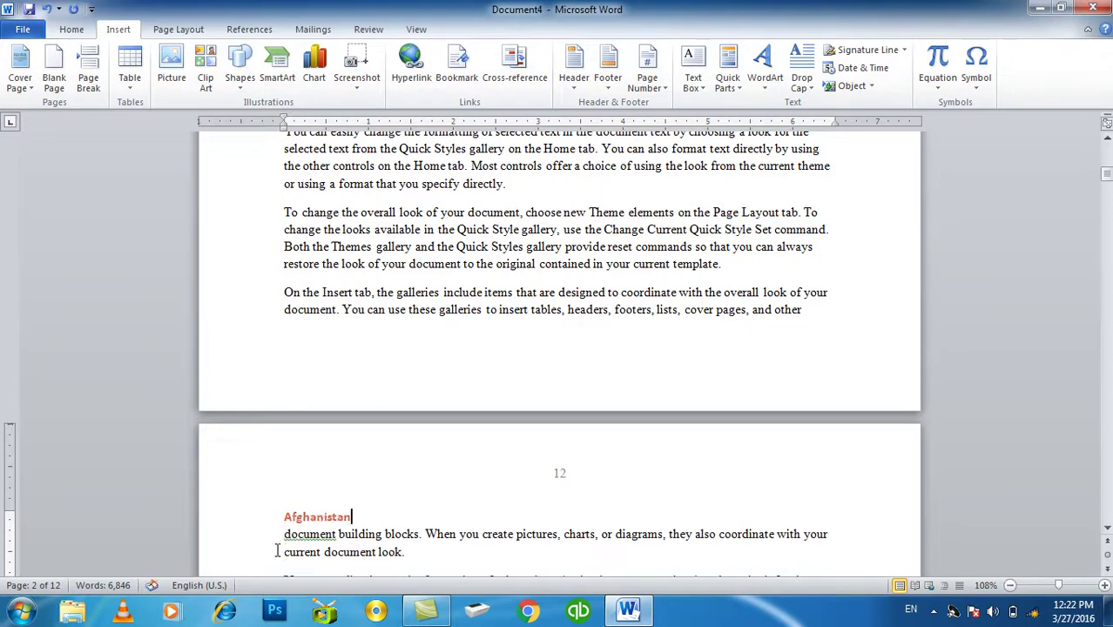
key(ctrl+alt+2)
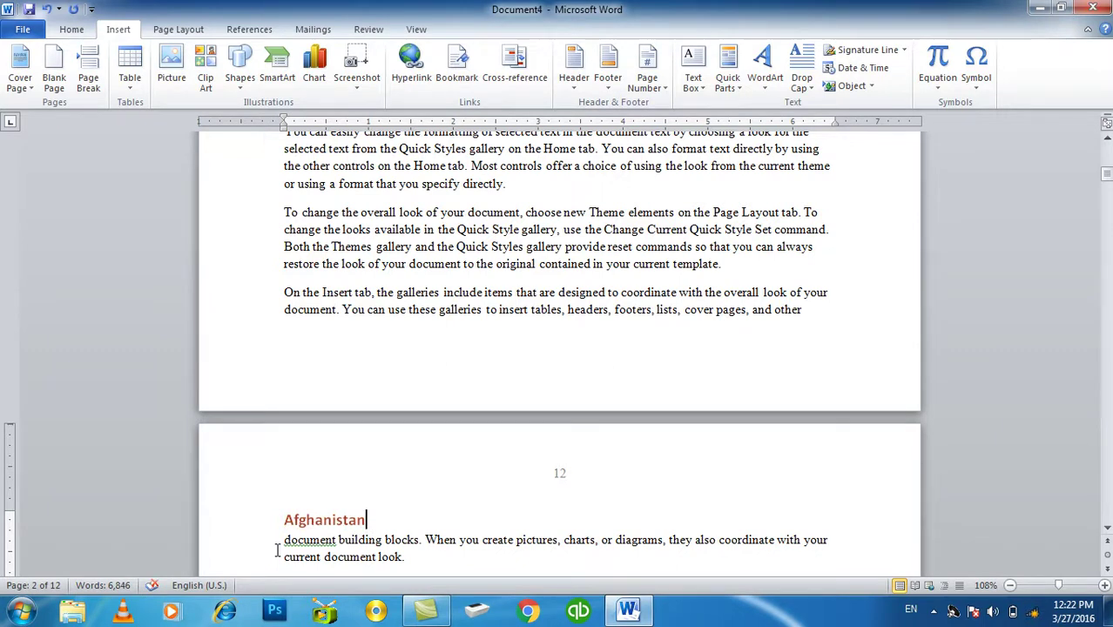
Type 'Baghlan' on a new line atop page 13 as a heading, then open the header.
scroll(321, 523, down, 4)
scroll(305, 521, down, 9)
scroll(305, 521, down, 9)
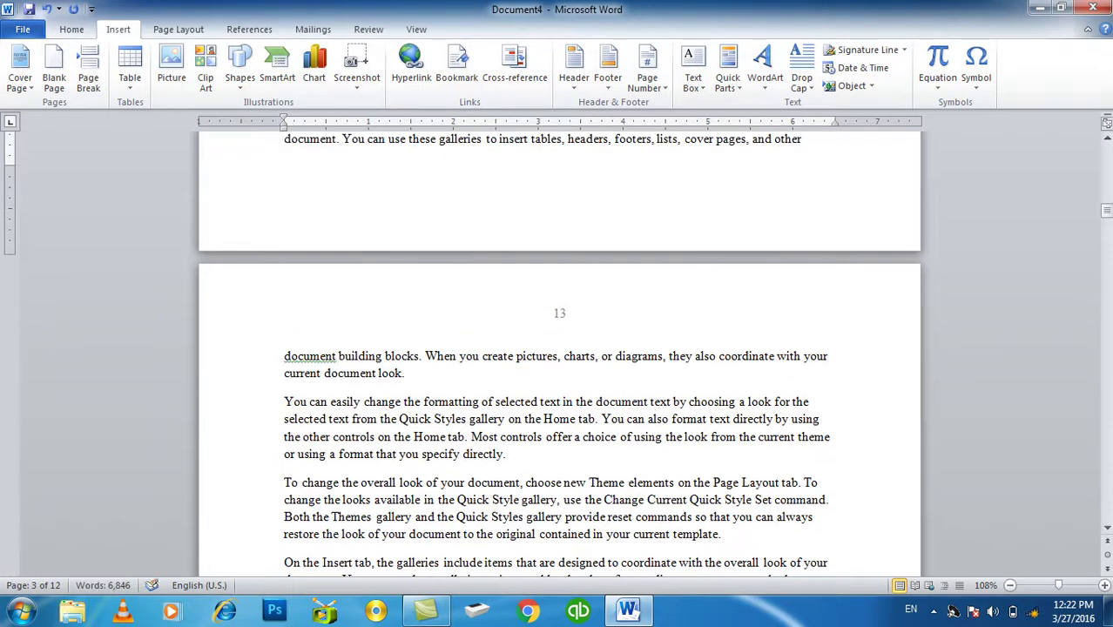
key(Return)
key(Up)
text(Baghlan)
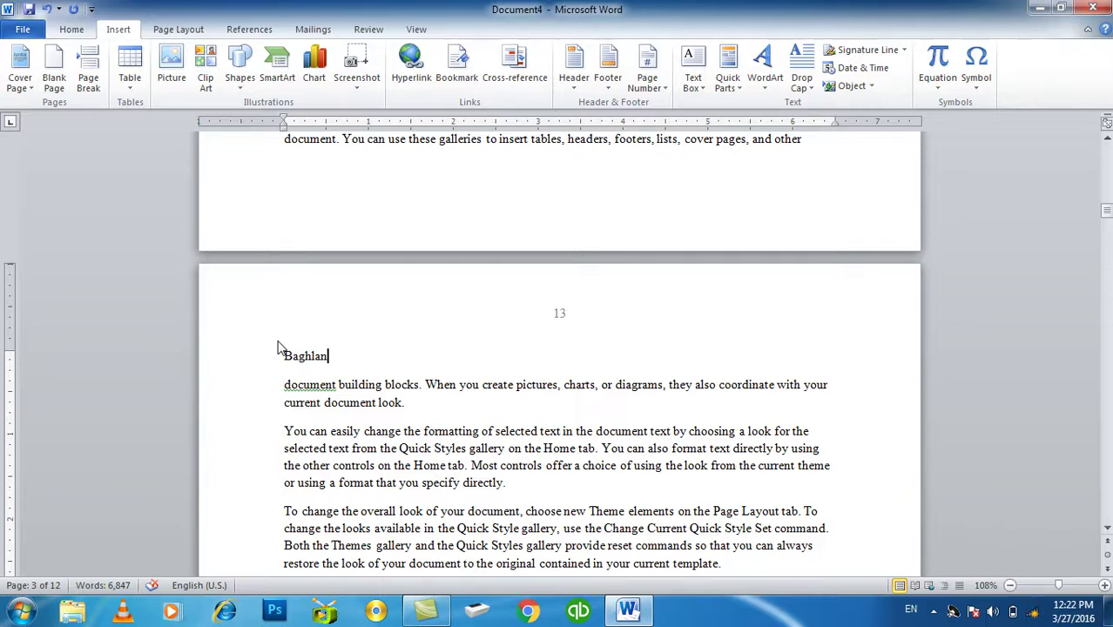
key(ctrl+alt+1)
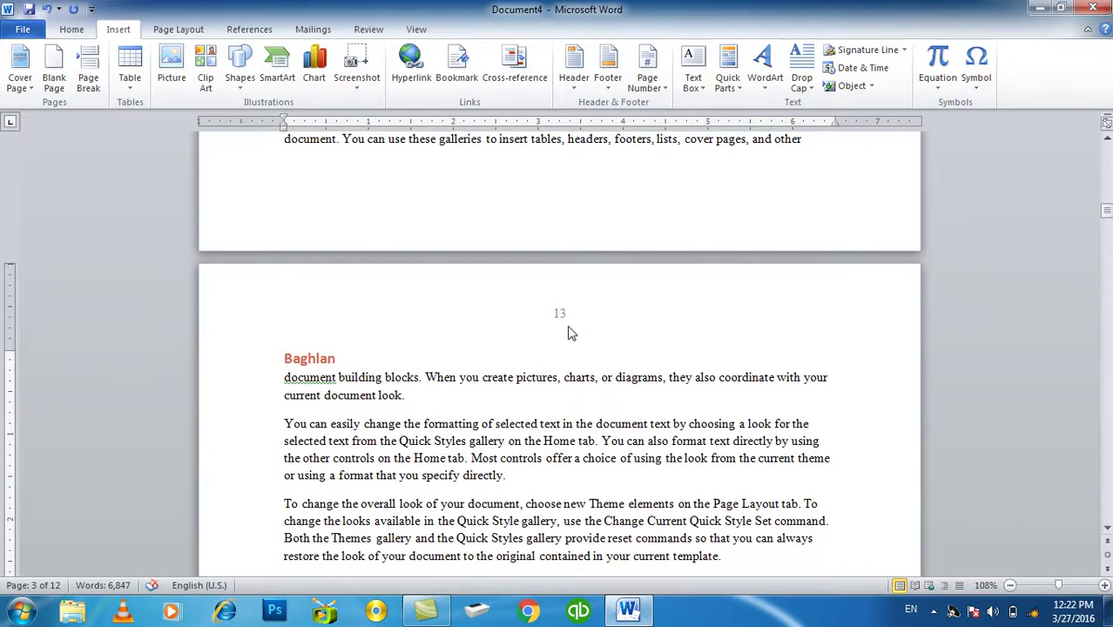
double_click(564, 324)
Turn on Include chapter number in the page number format and dismiss the missing-chapter warning.
click(781, 66)
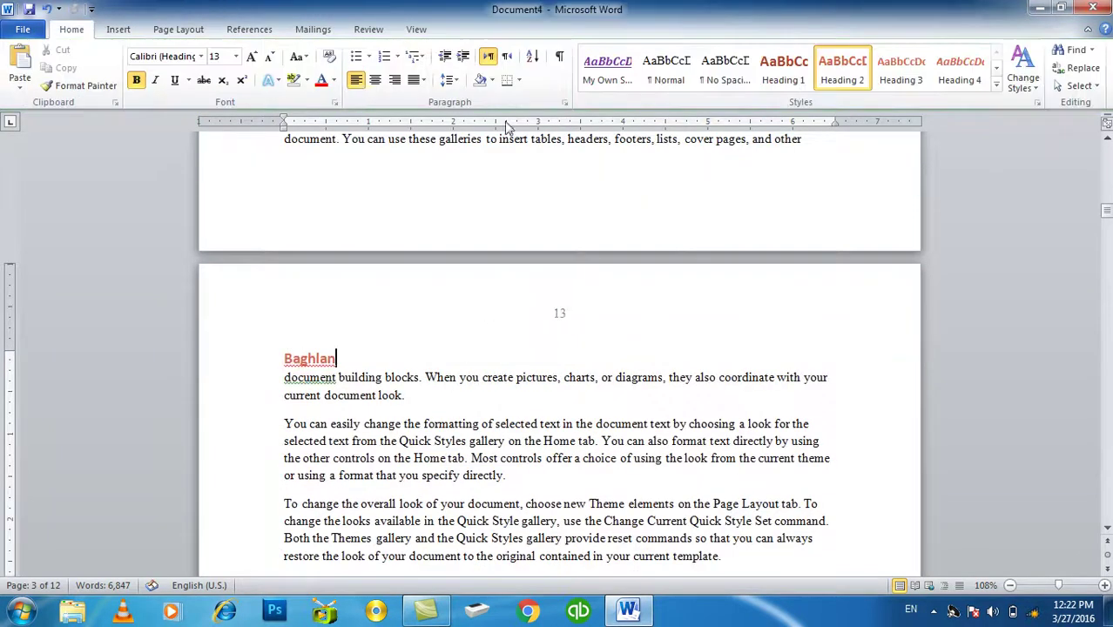
click(118, 29)
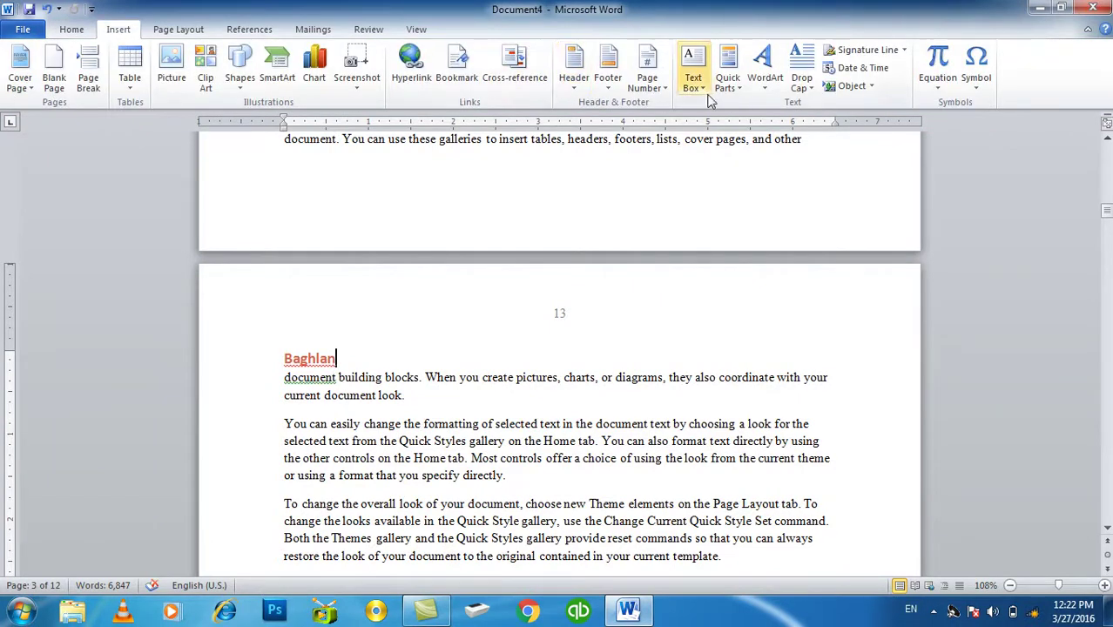
click(647, 68)
click(689, 180)
click(732, 298)
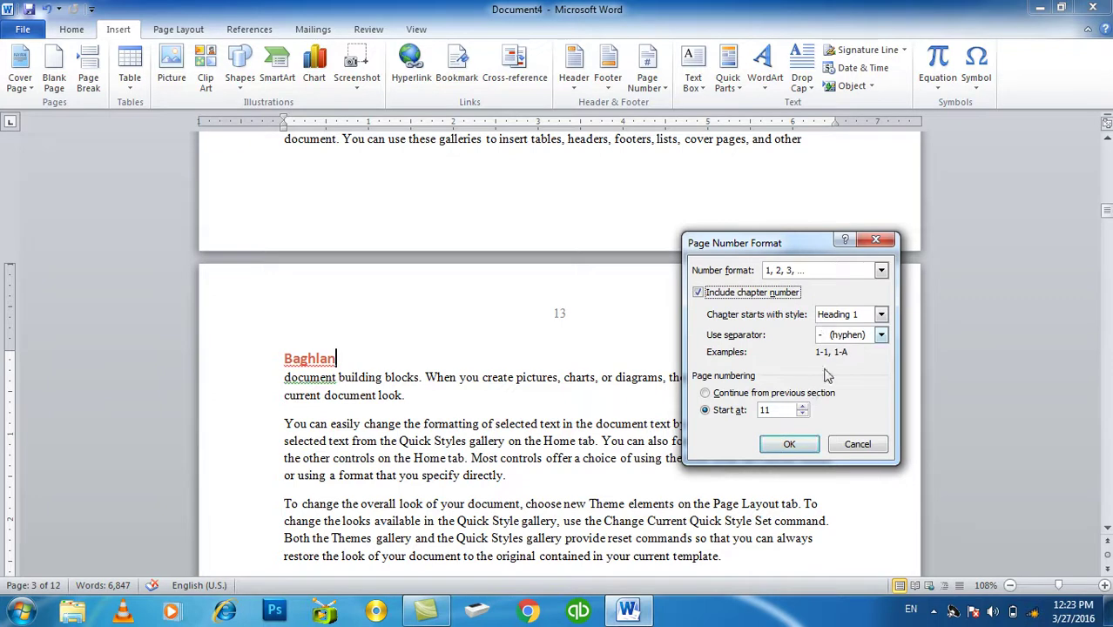
click(791, 445)
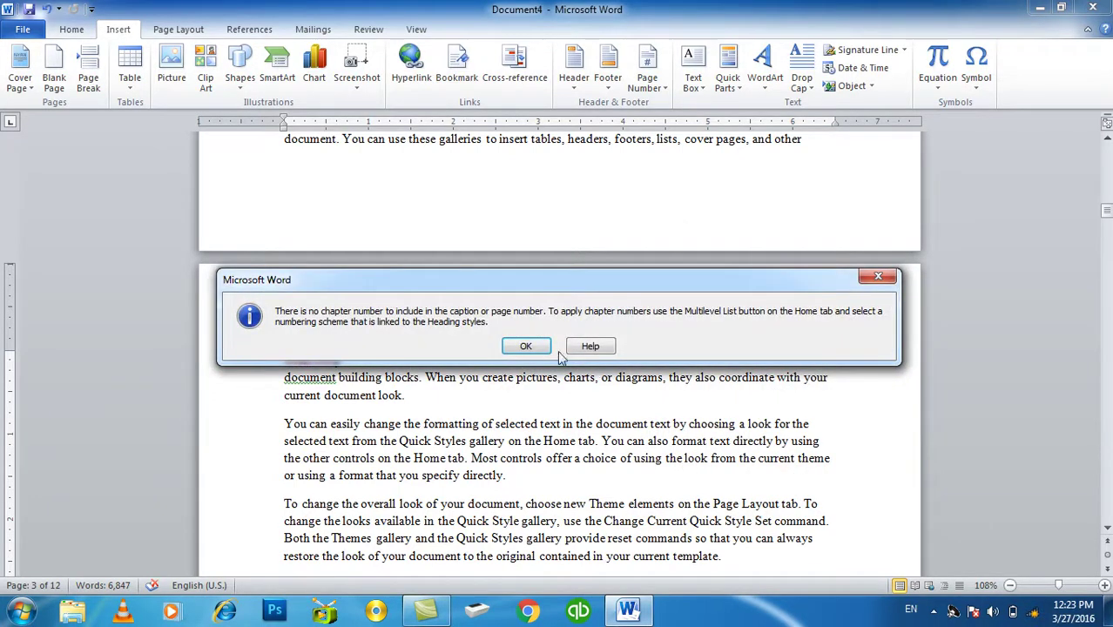
click(526, 346)
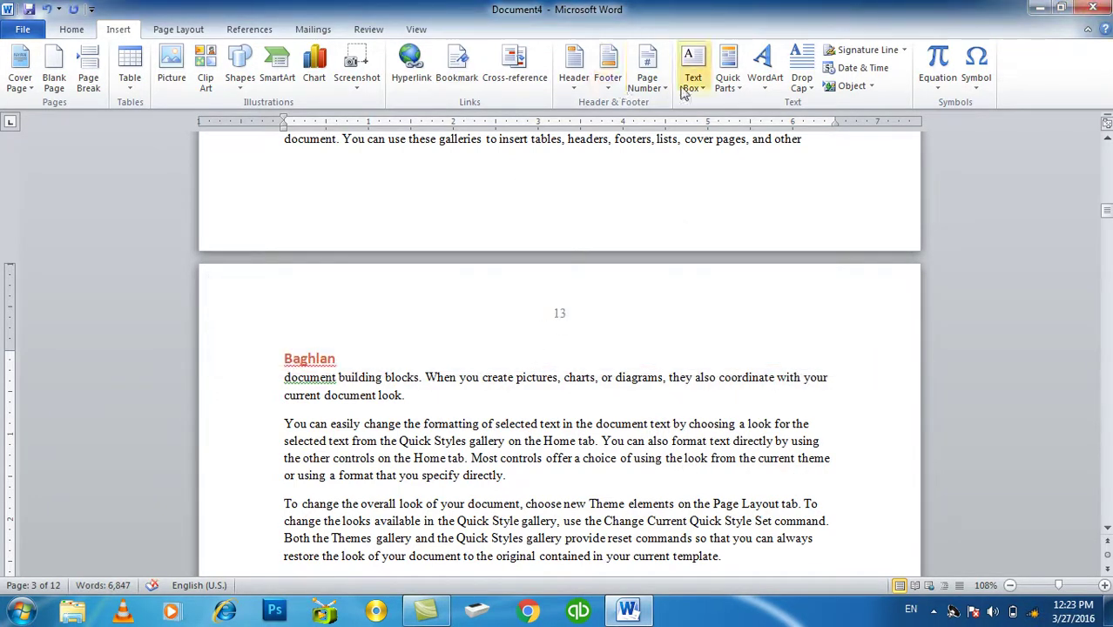
Turn Include chapter number back off and reopen the header for editing.
click(647, 77)
key(Return)
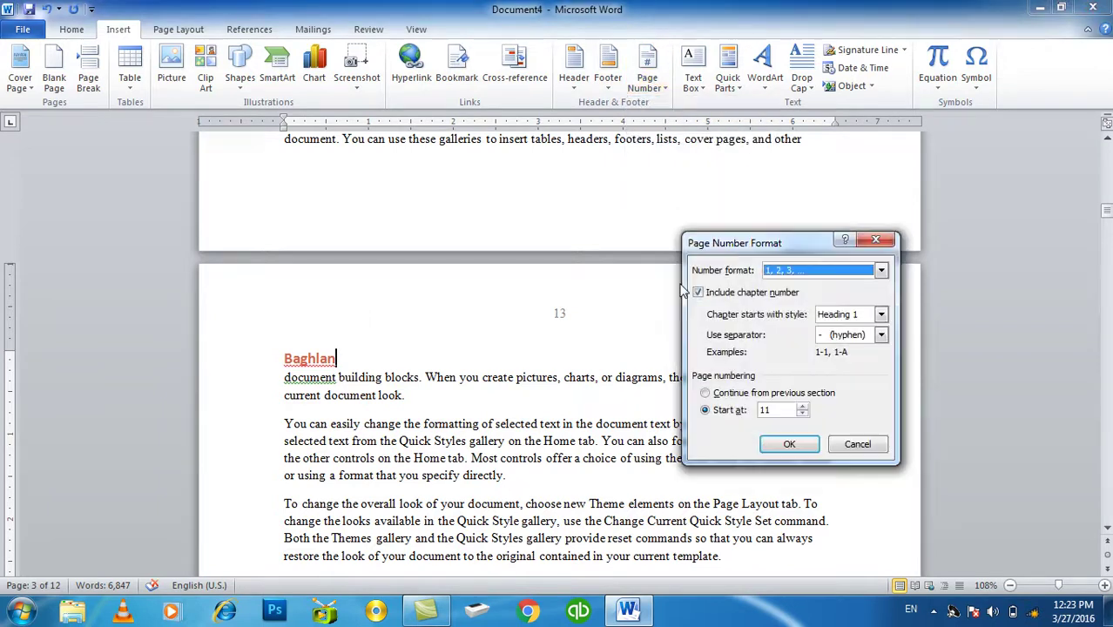
click(720, 298)
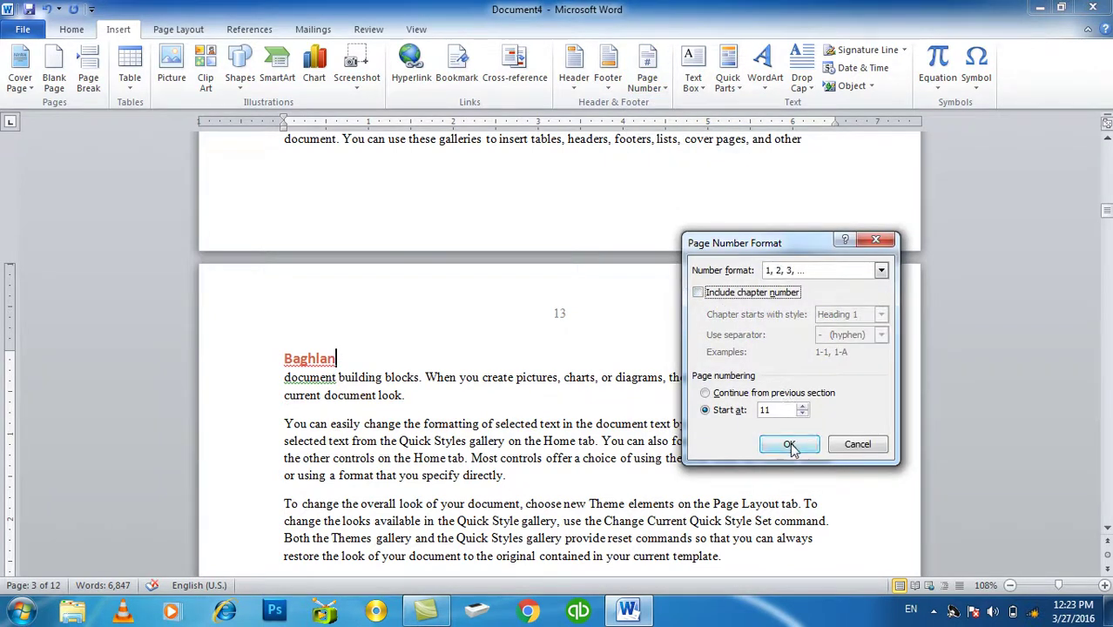
click(790, 444)
double_click(560, 315)
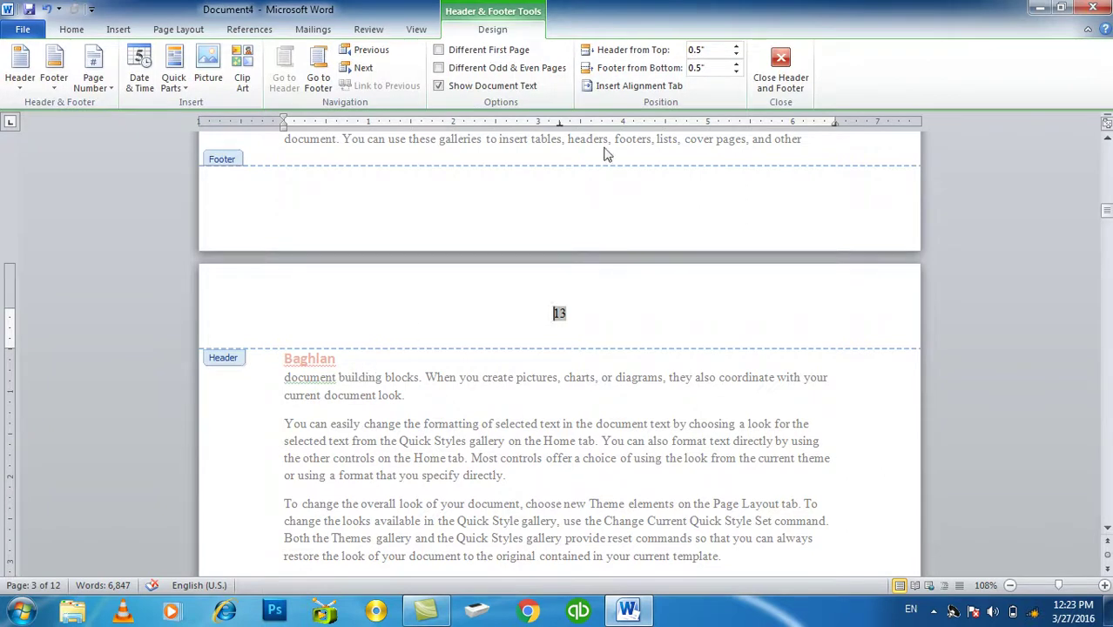
Close the header and try opening Clip Art, dismissing its error message.
click(779, 68)
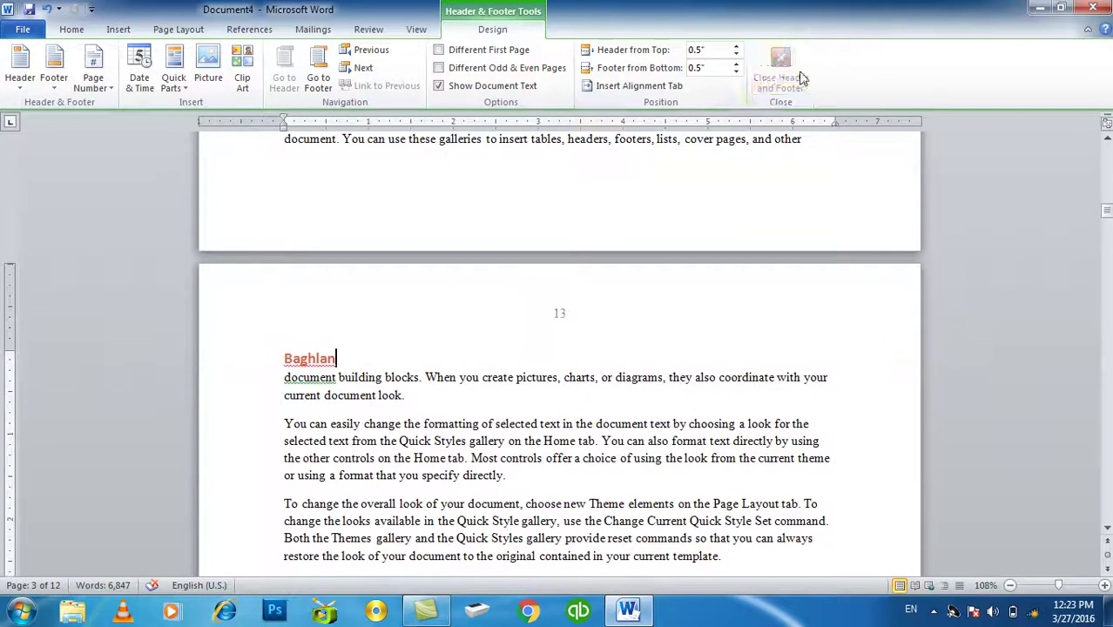
click(120, 29)
click(205, 69)
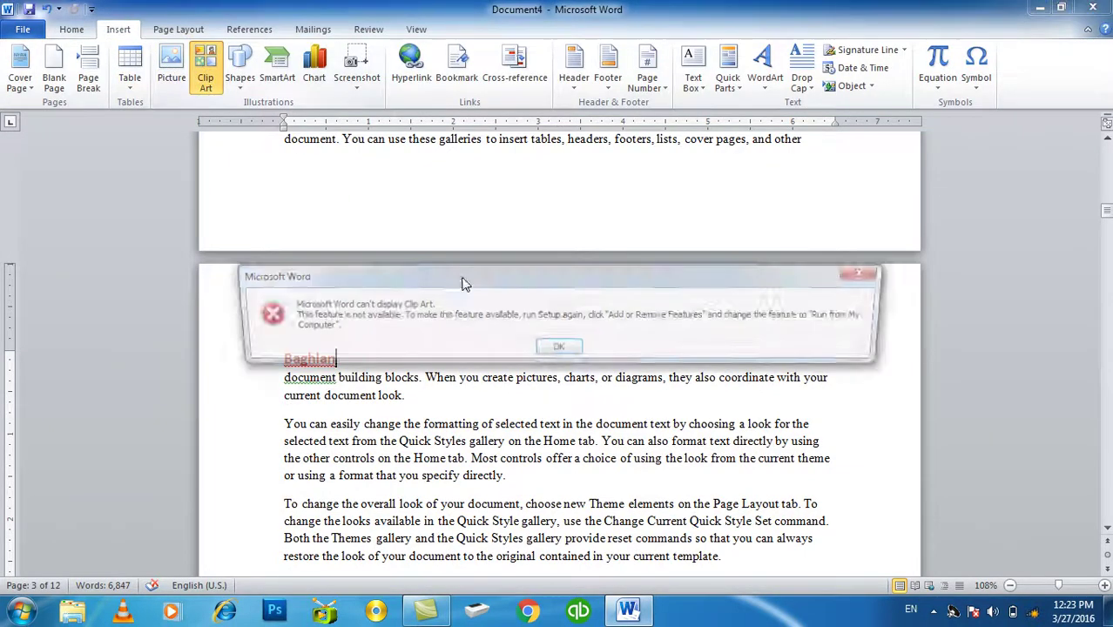
click(558, 353)
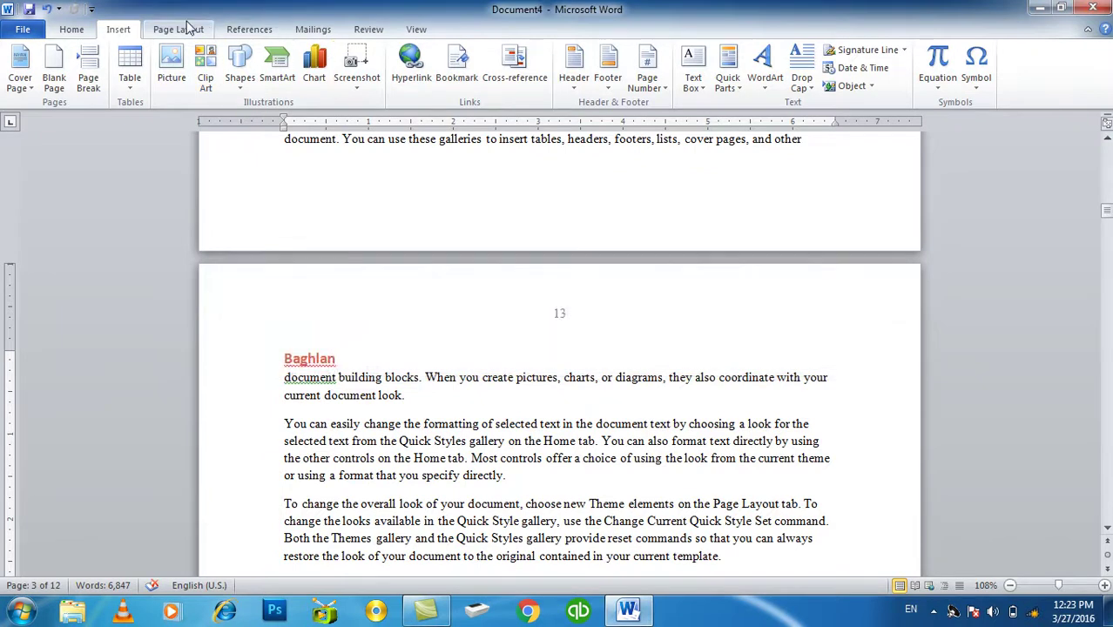
Remove the page numbers from the document and close Document4.
click(608, 77)
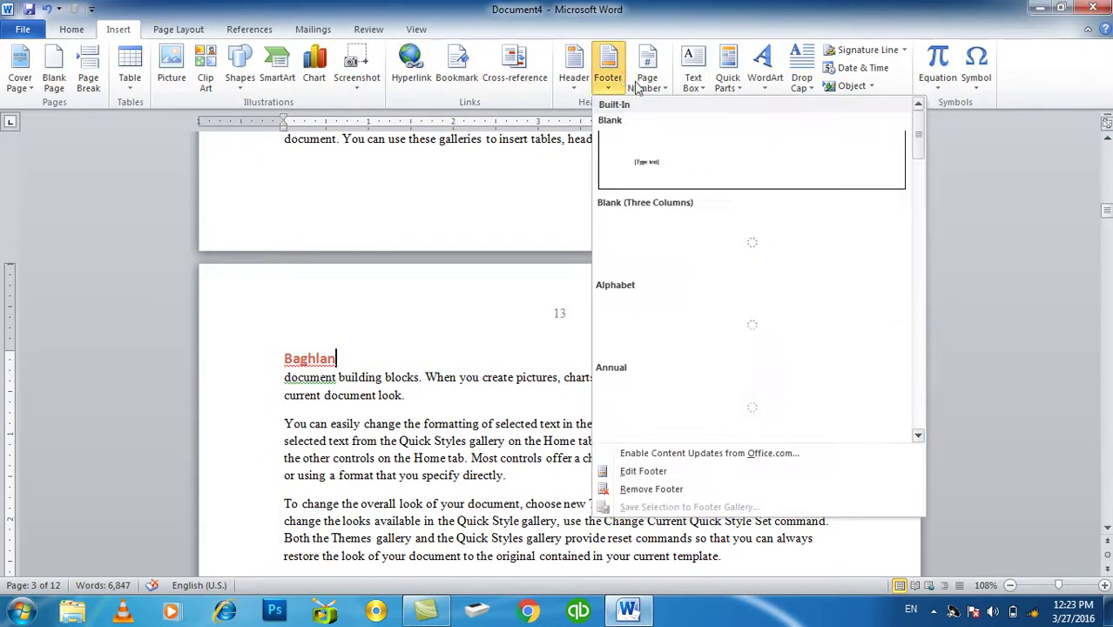
click(645, 87)
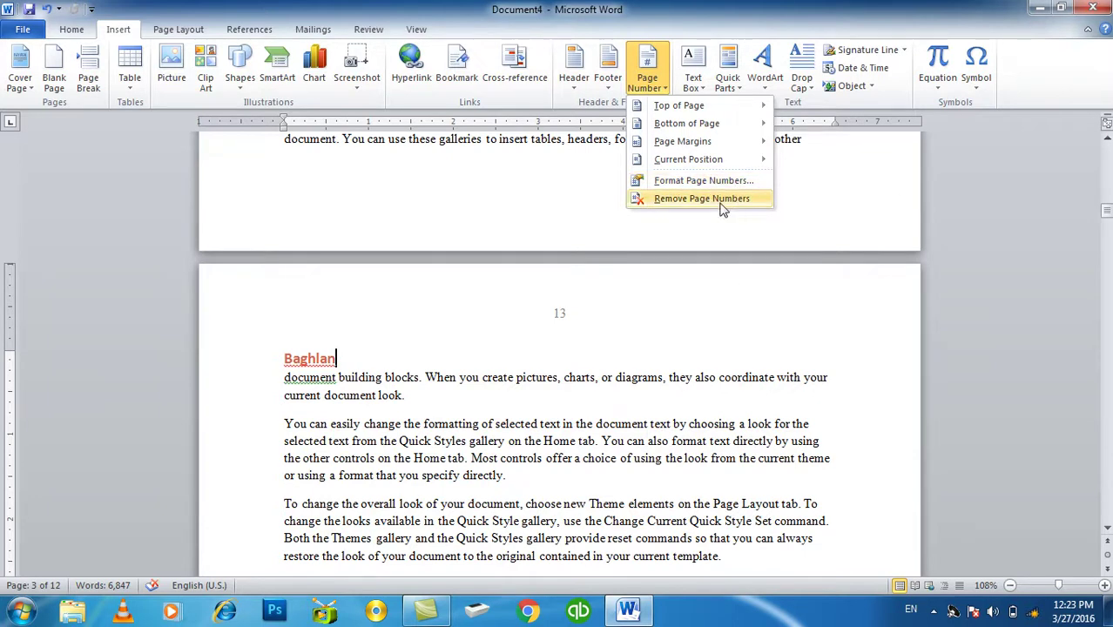
click(721, 200)
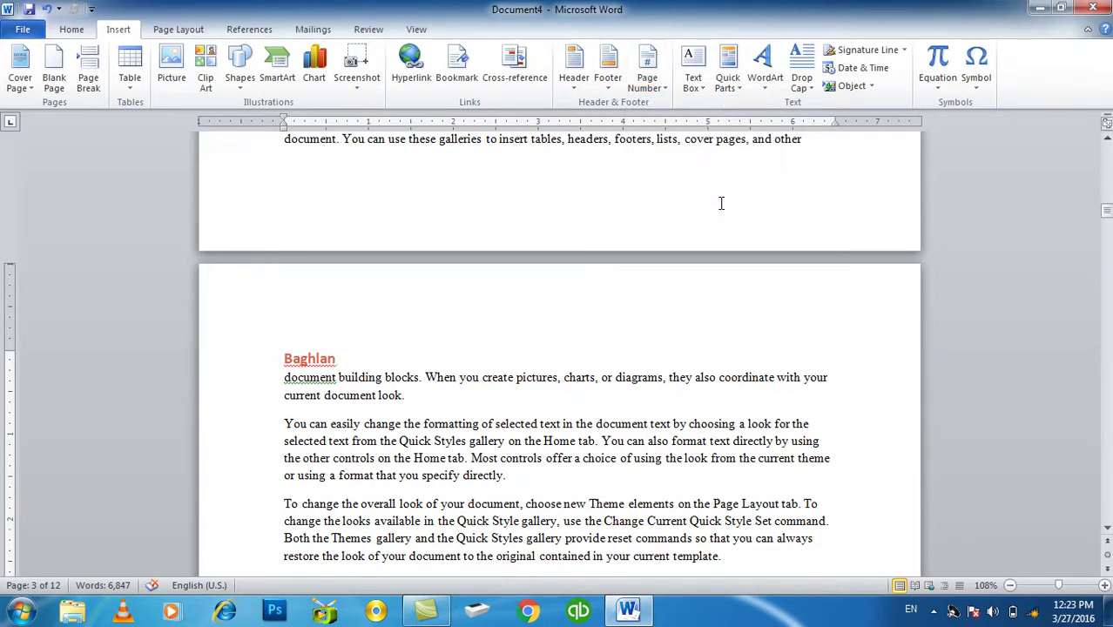
key(ctrl+w)
Discard Document4, start a new document, and fill it with =rand() sample paragraphs.
key(n)
key(ctrl+n)
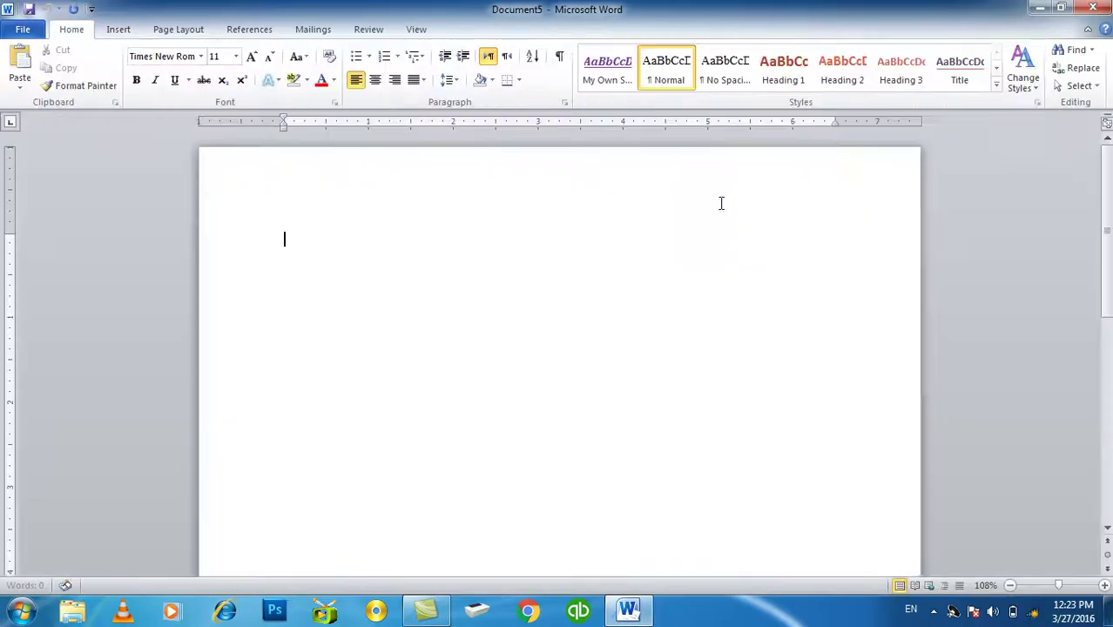
text(=ran)
text())
key(Return)
Draw a tall narrow text box in the left margin and fill it with =ra sample text.
click(119, 29)
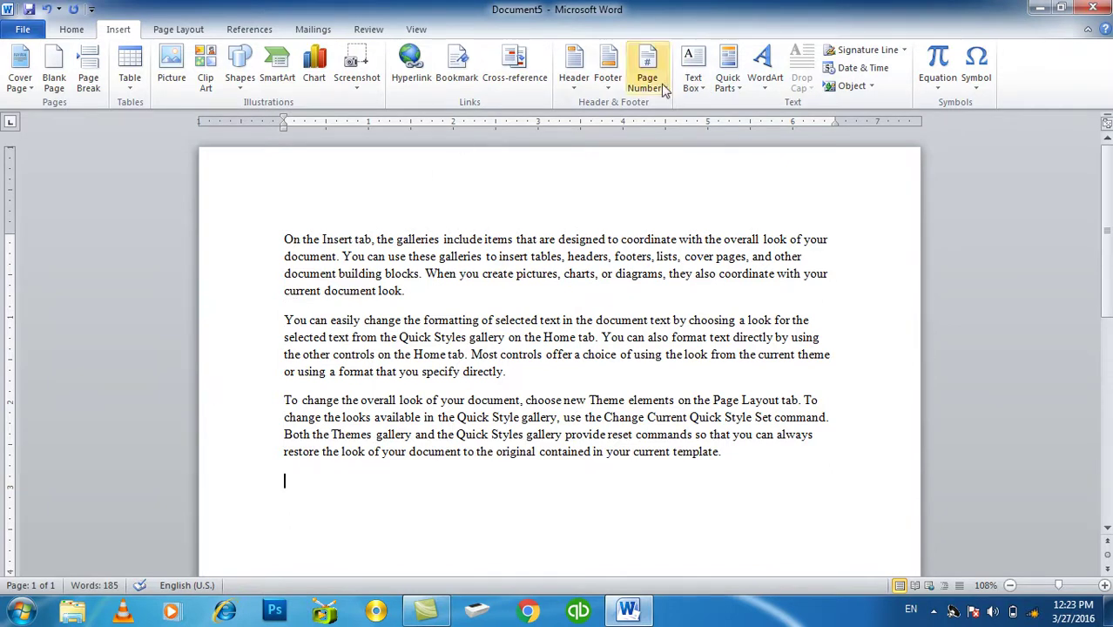
click(693, 66)
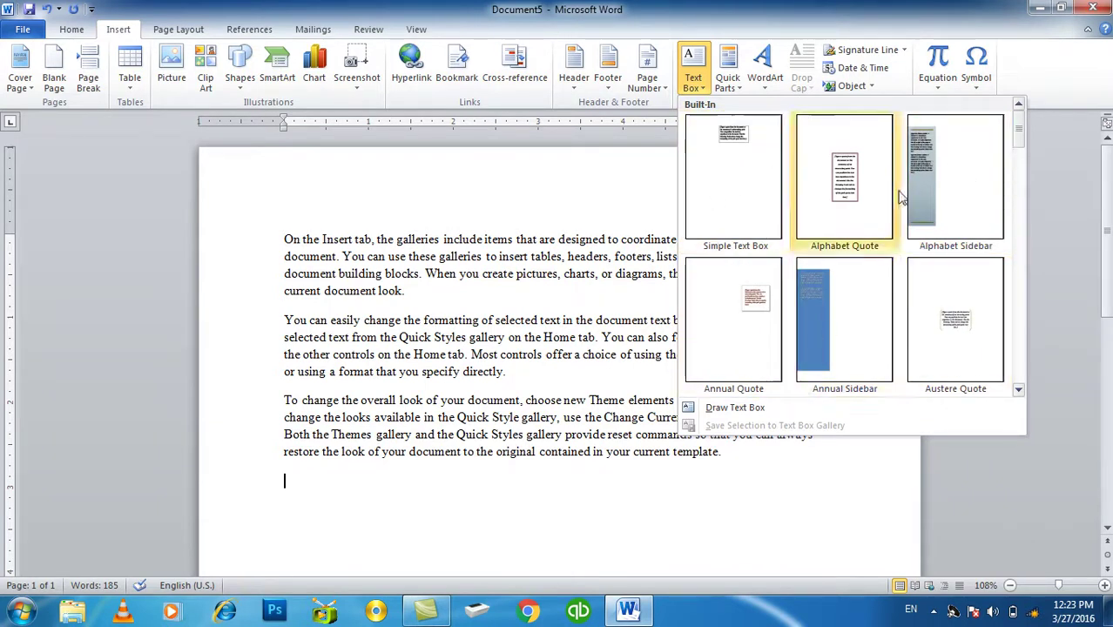
scroll(939, 211, down, 2)
scroll(939, 211, down, 5)
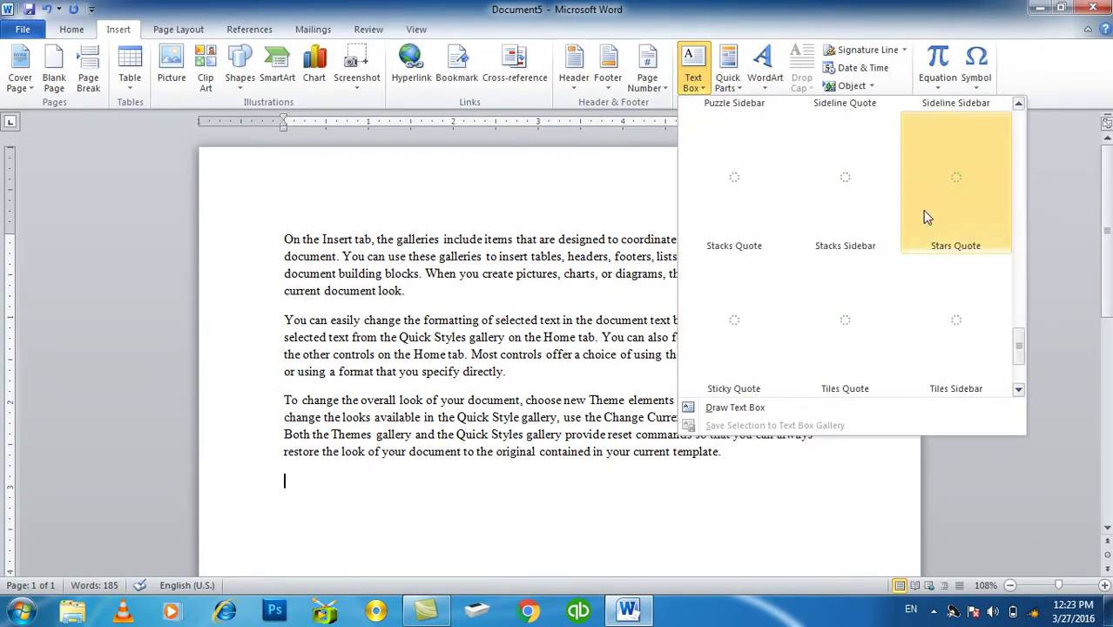
scroll(754, 246, up, 7)
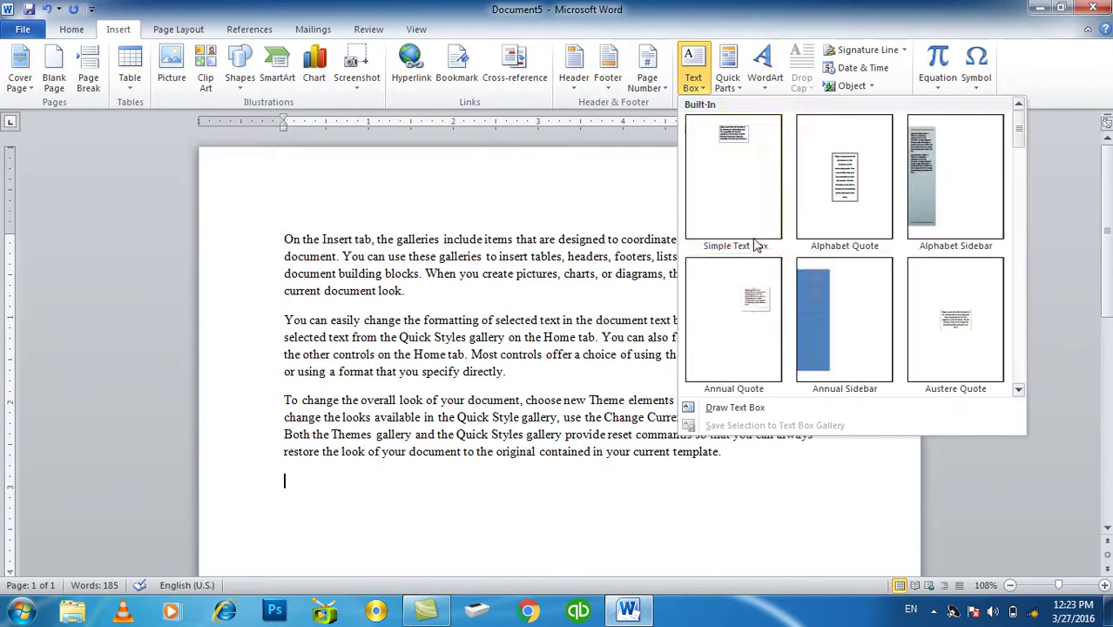
click(730, 418)
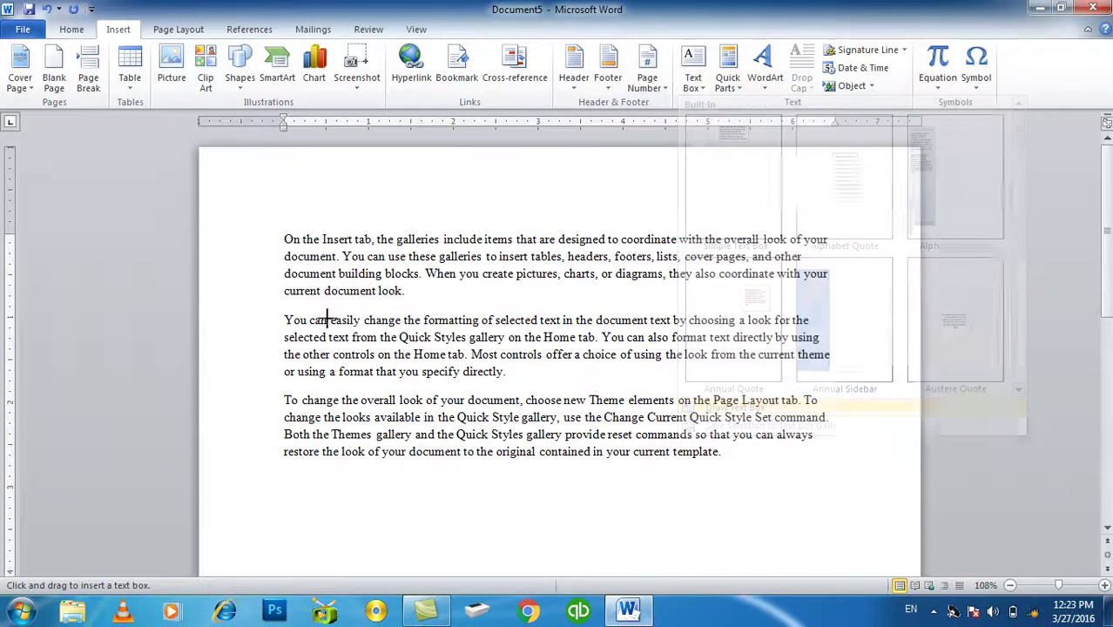
mouse_move(203, 242)
mouse_down()
mouse_move(268, 471)
mouse_move(277, 460)
mouse_up()
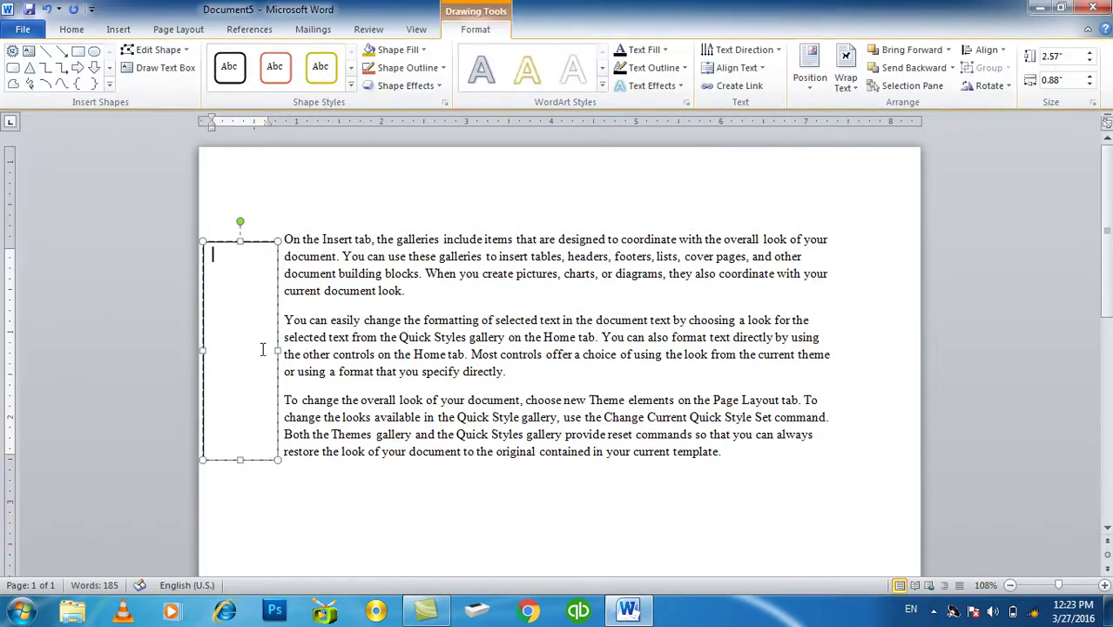
text(=ra)
key(Return)
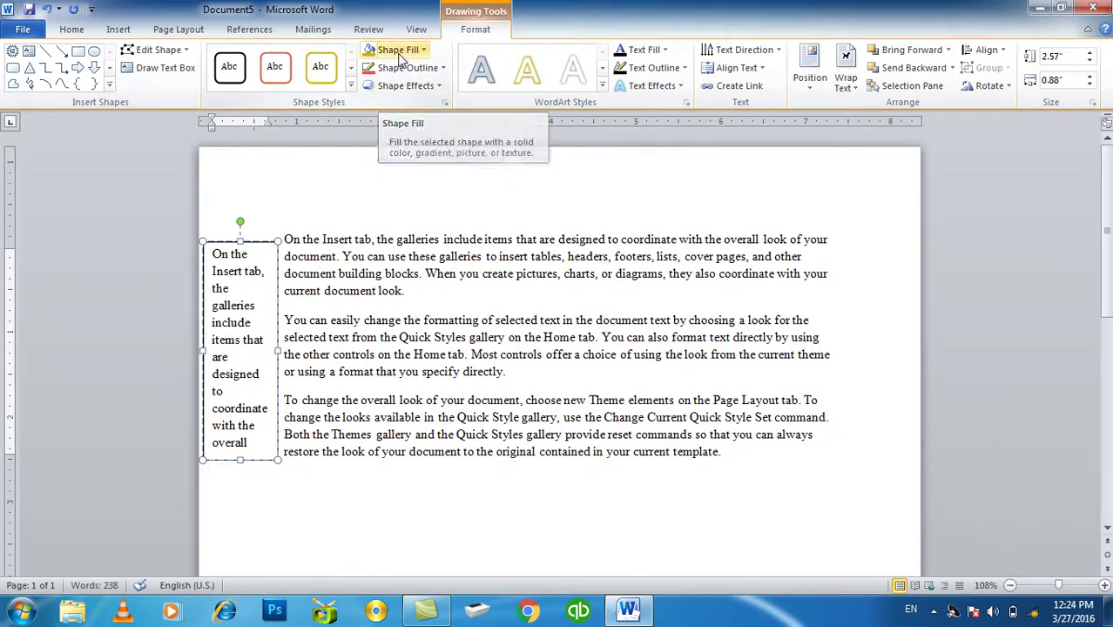
Set the narrow text box to No Fill and No Outline.
click(401, 54)
click(400, 186)
click(405, 68)
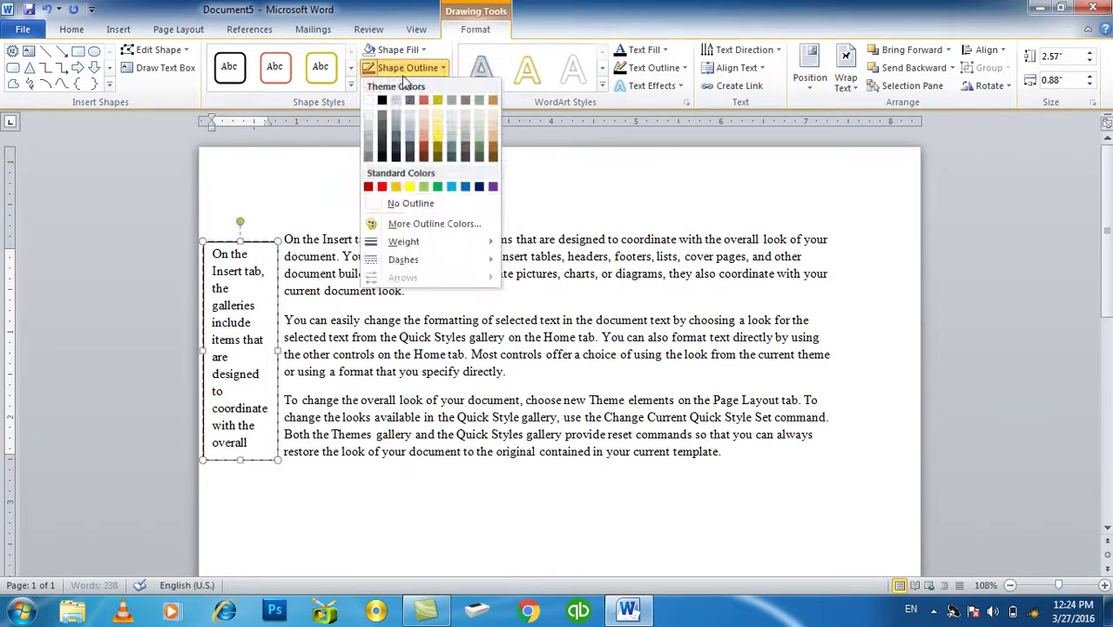
click(399, 200)
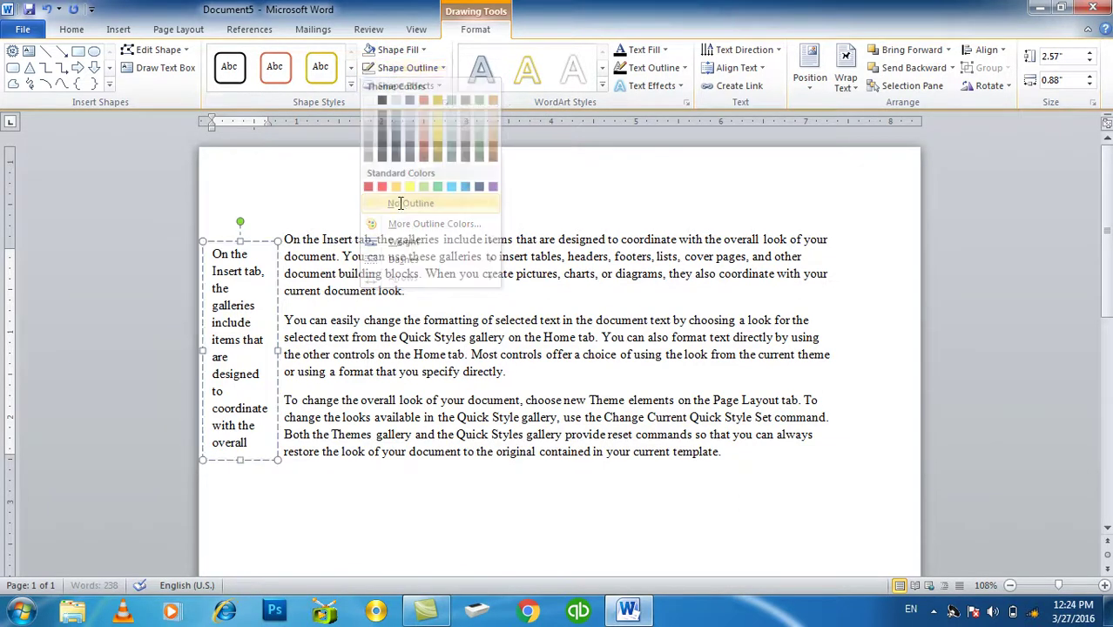
Justify all the text inside the narrow text box.
triple_click(228, 305)
click(72, 29)
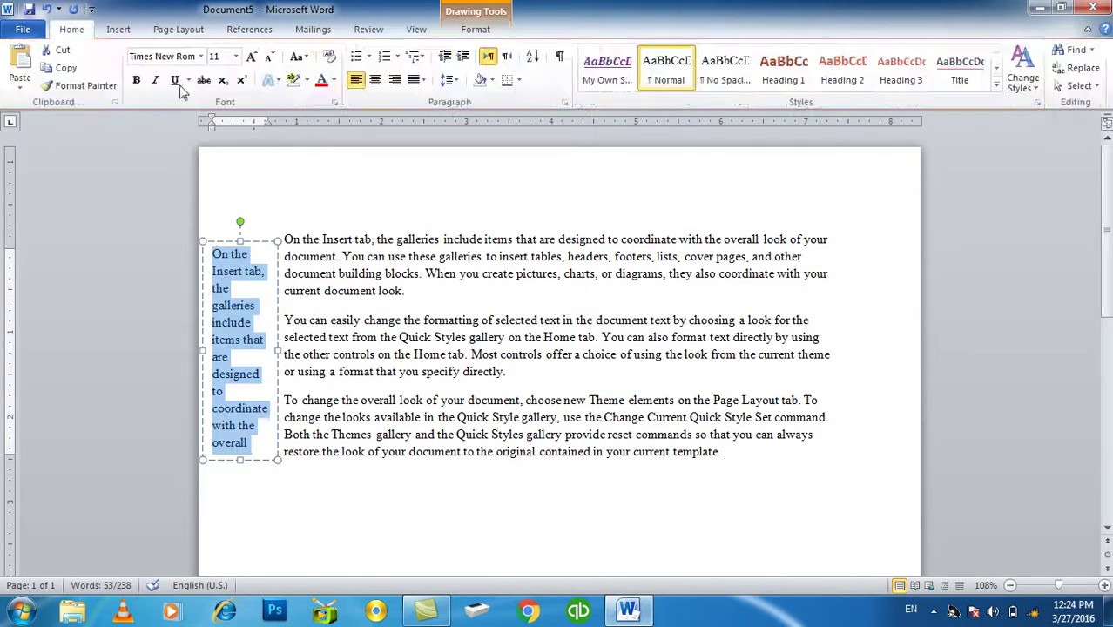
click(422, 79)
click(429, 100)
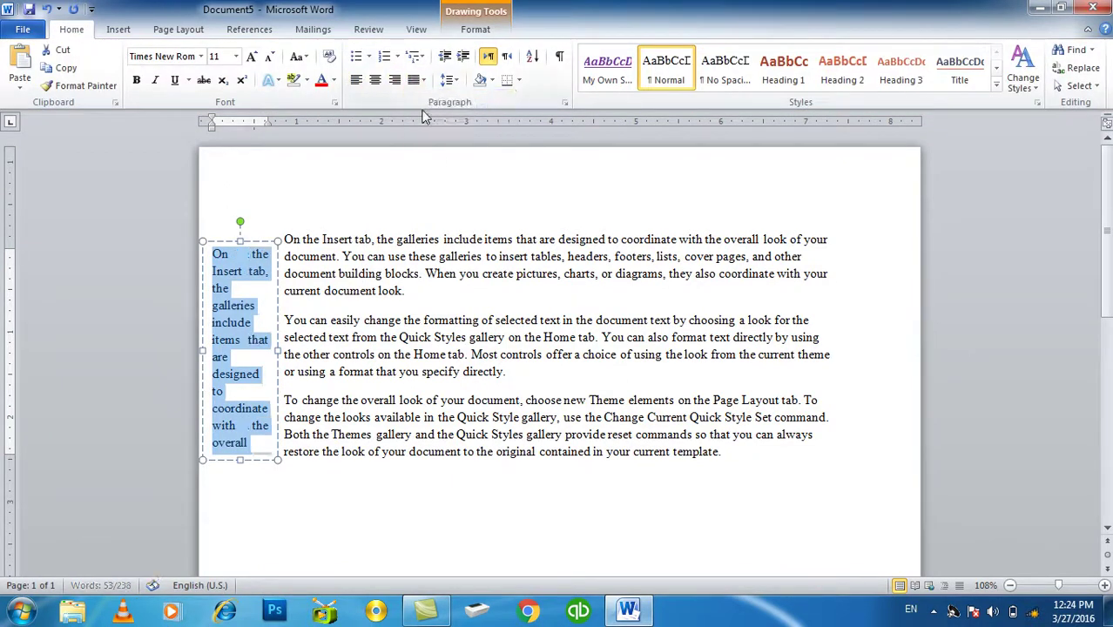
click(362, 293)
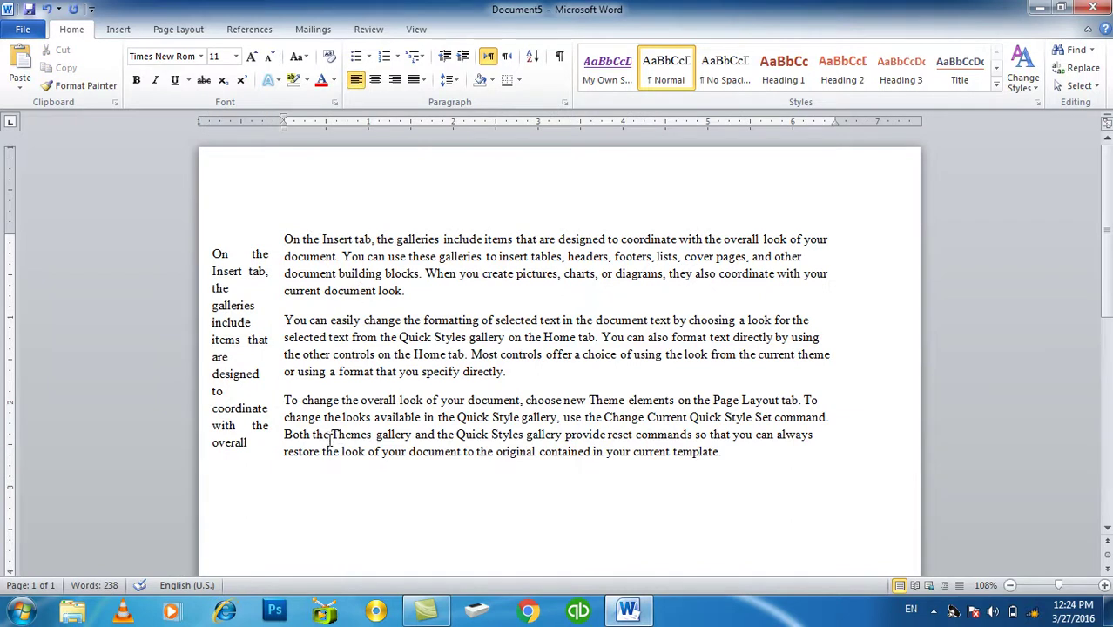
Close Document5 without saving and start a new blank document.
key(ctrl+w)
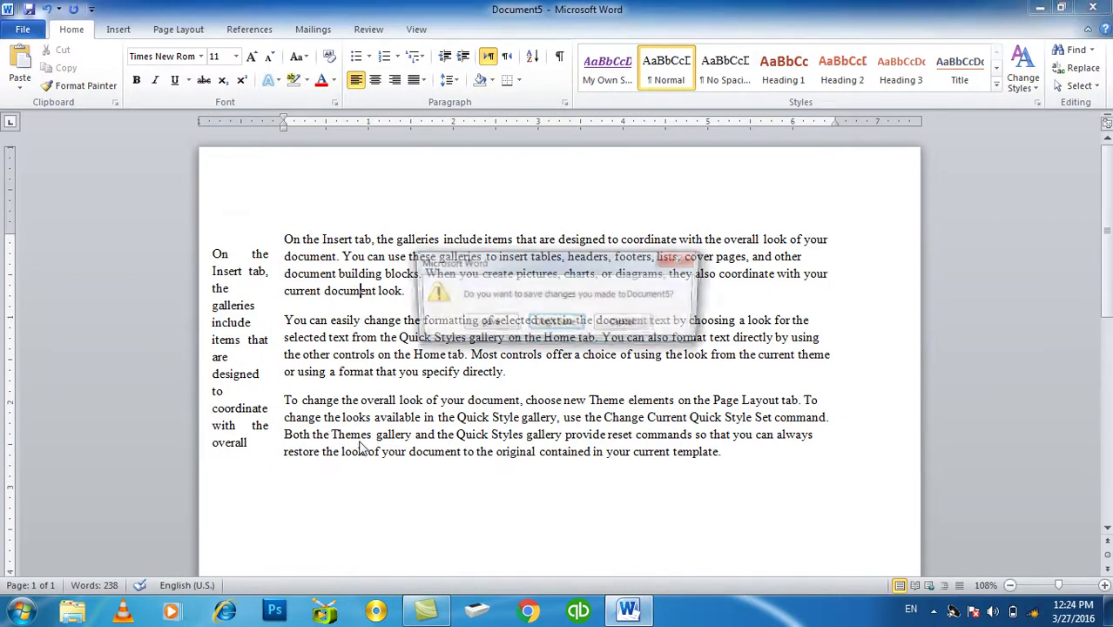
key(n)
key(ctrl+n)
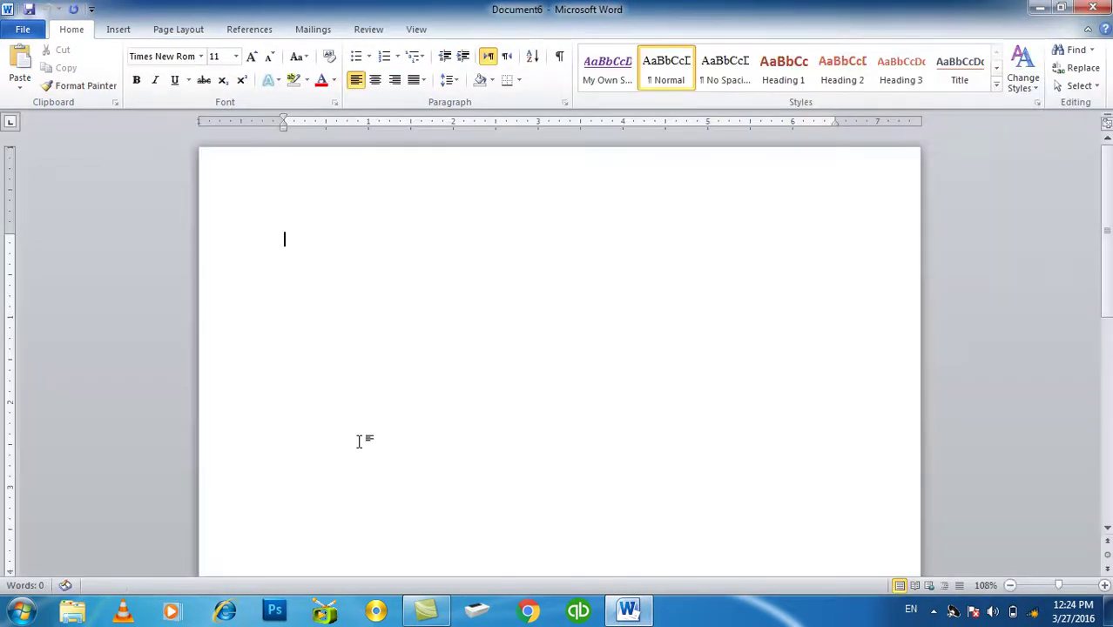
Insert the Desert picture from the Sample Pictures folder.
click(119, 29)
click(171, 62)
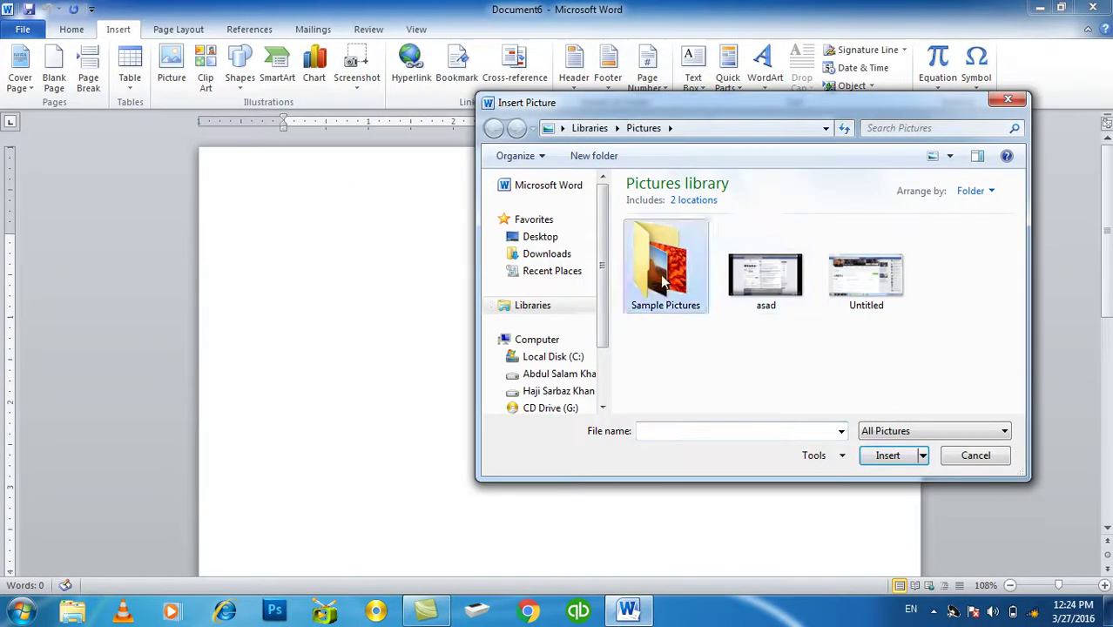
double_click(664, 266)
double_click(767, 252)
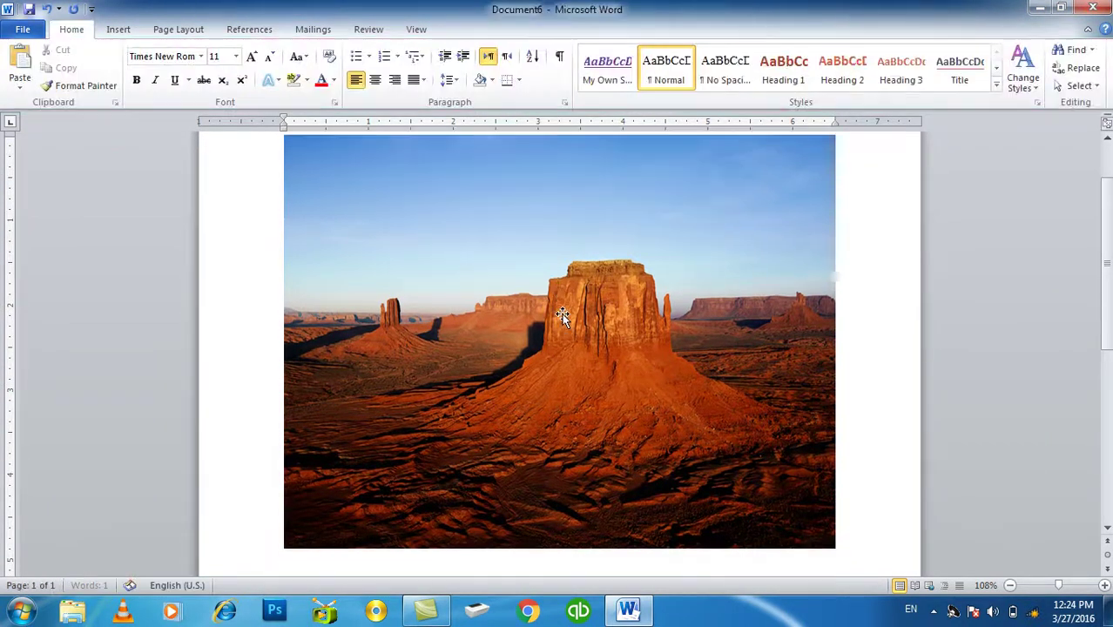
click(557, 310)
click(842, 364)
click(119, 29)
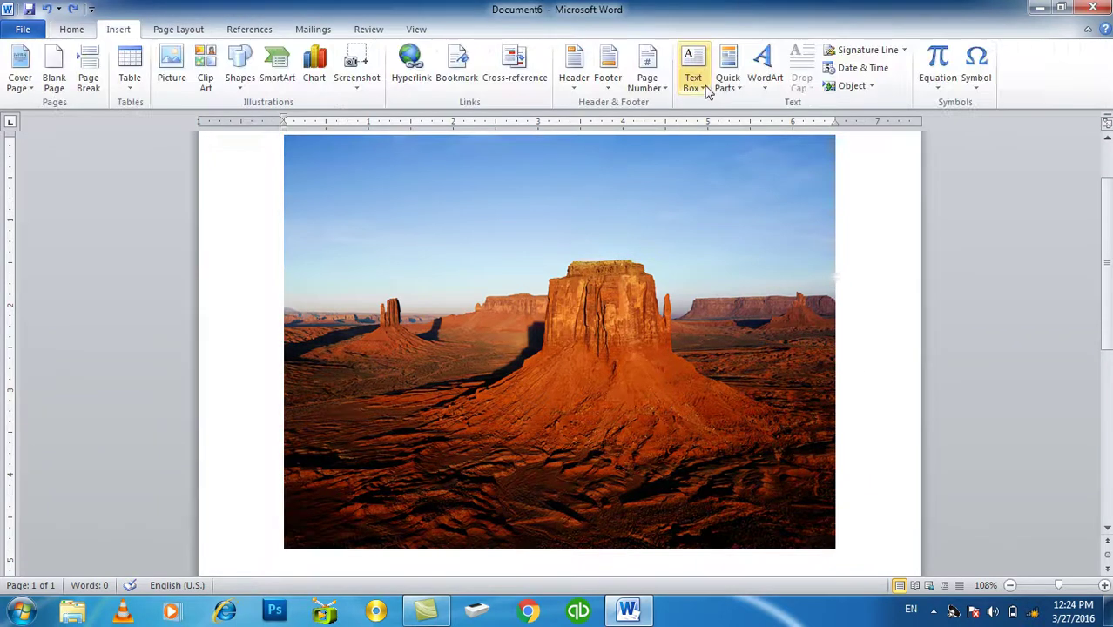
Draw a text box over the picture's sky and type the centred title گران افغانستان.
click(693, 78)
click(736, 409)
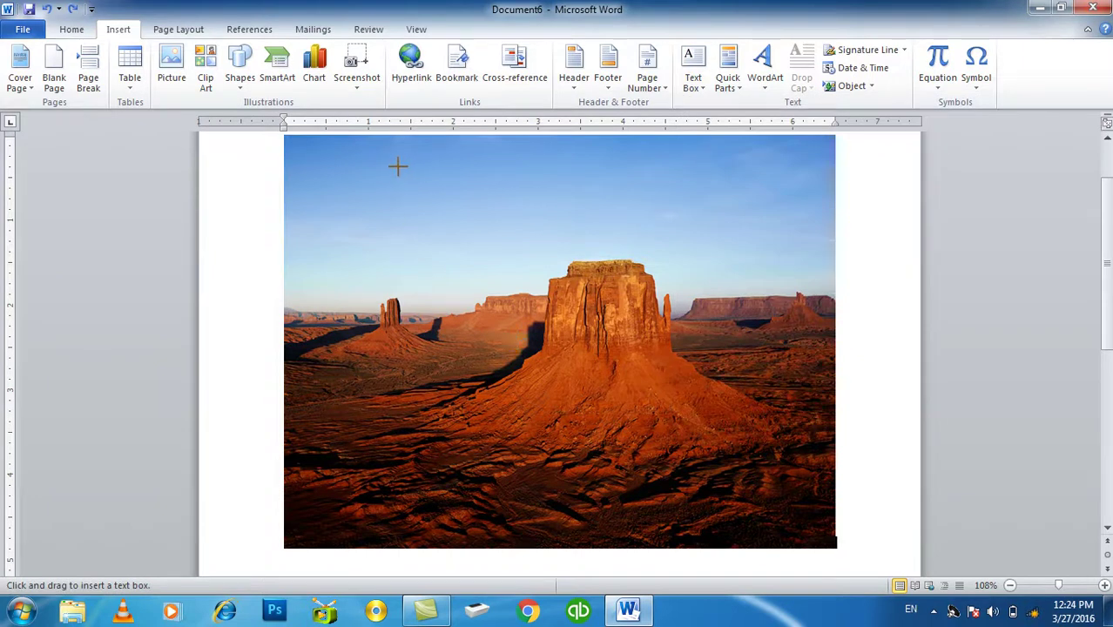
drag(401, 167, 700, 227)
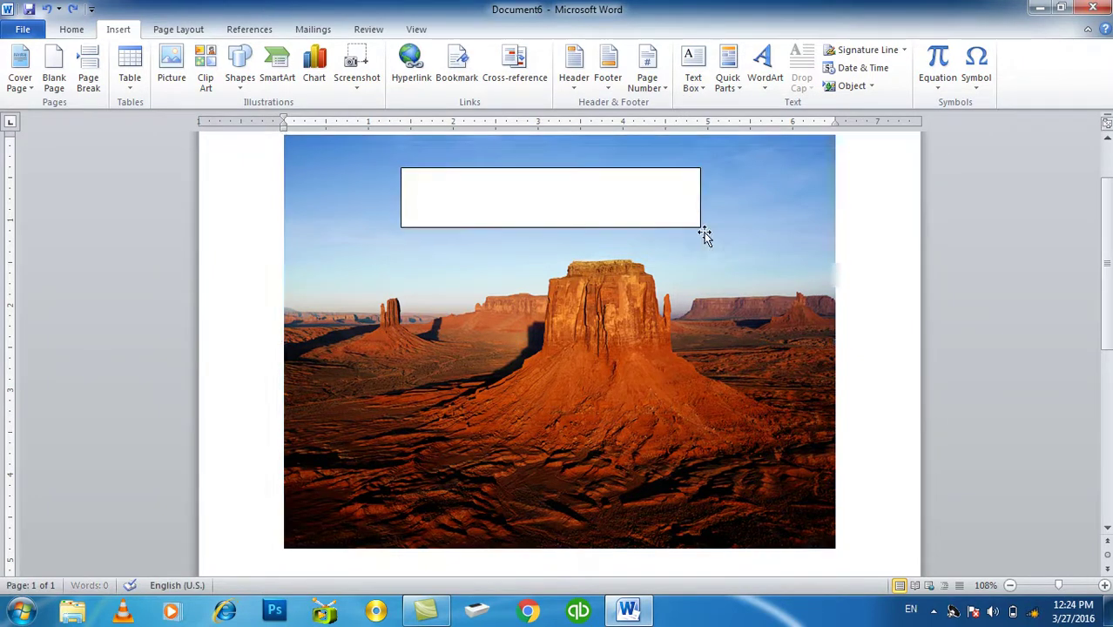
key(alt+shift)
text(گران افغانستان)
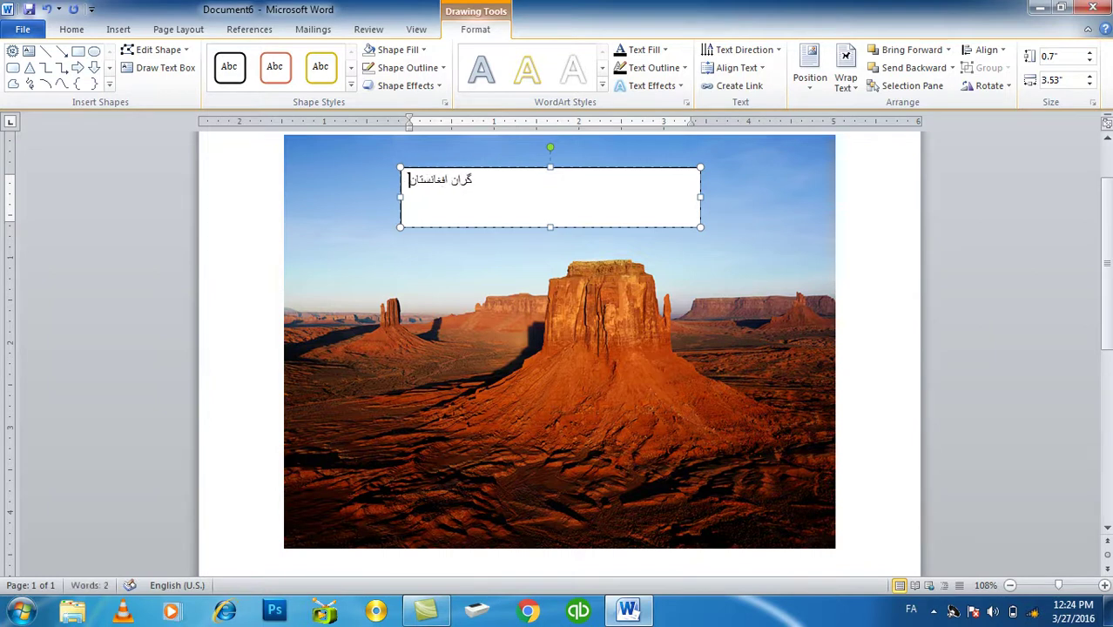
key(ctrl+e)
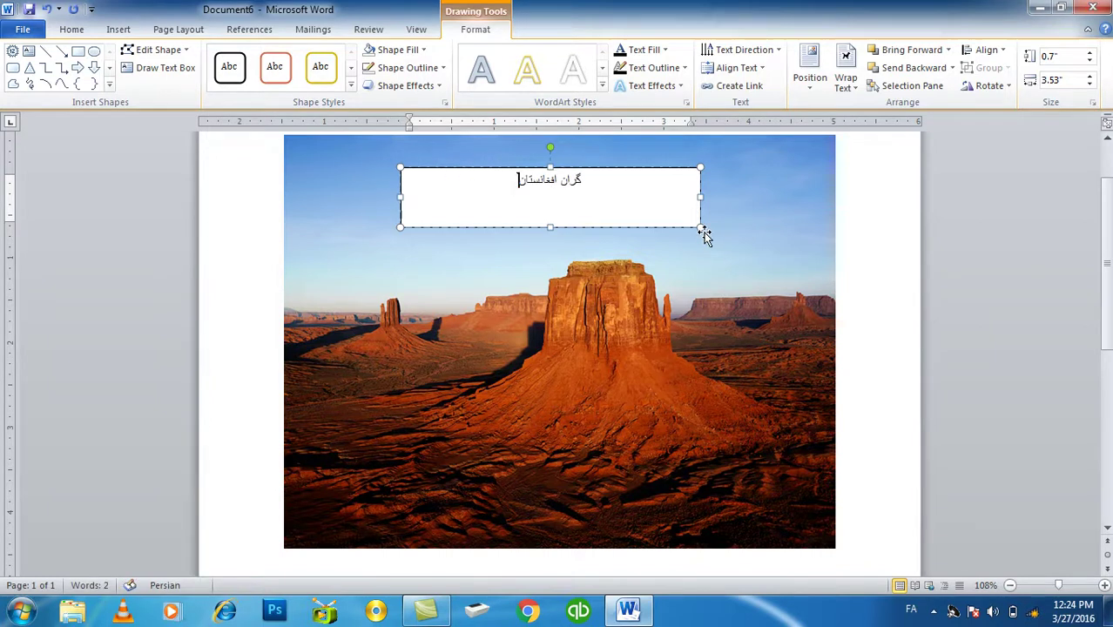
Grow the title's font to 26 and apply a brown reflection text effect.
key(ctrl+a)
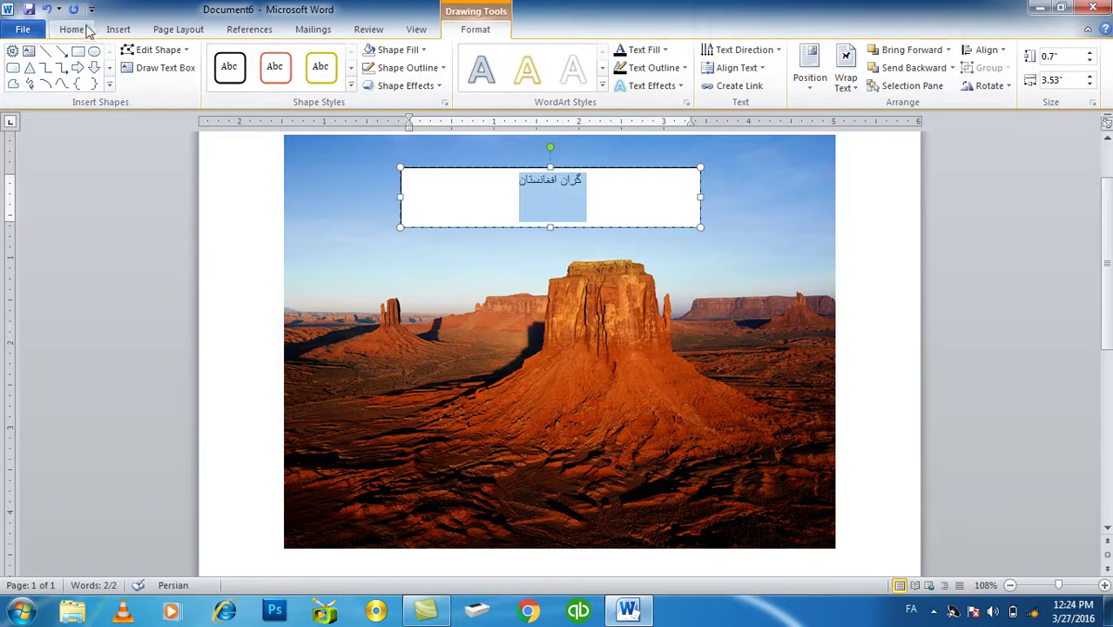
click(71, 29)
click(251, 57)
click(251, 56)
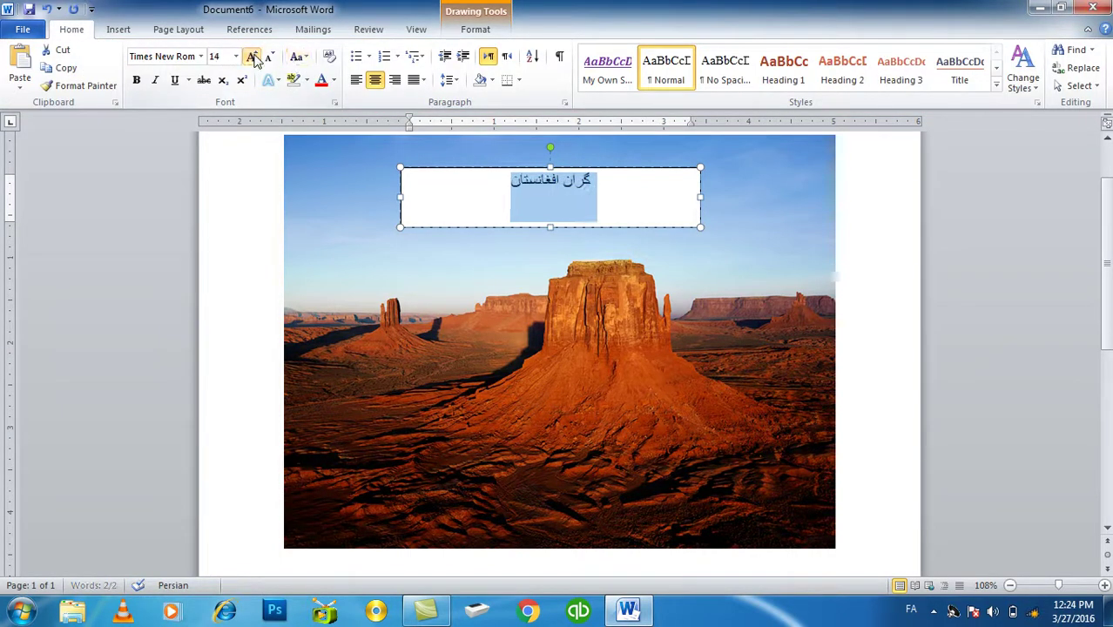
click(251, 57)
click(251, 57)
click(251, 56)
click(251, 57)
click(250, 56)
click(250, 56)
click(270, 79)
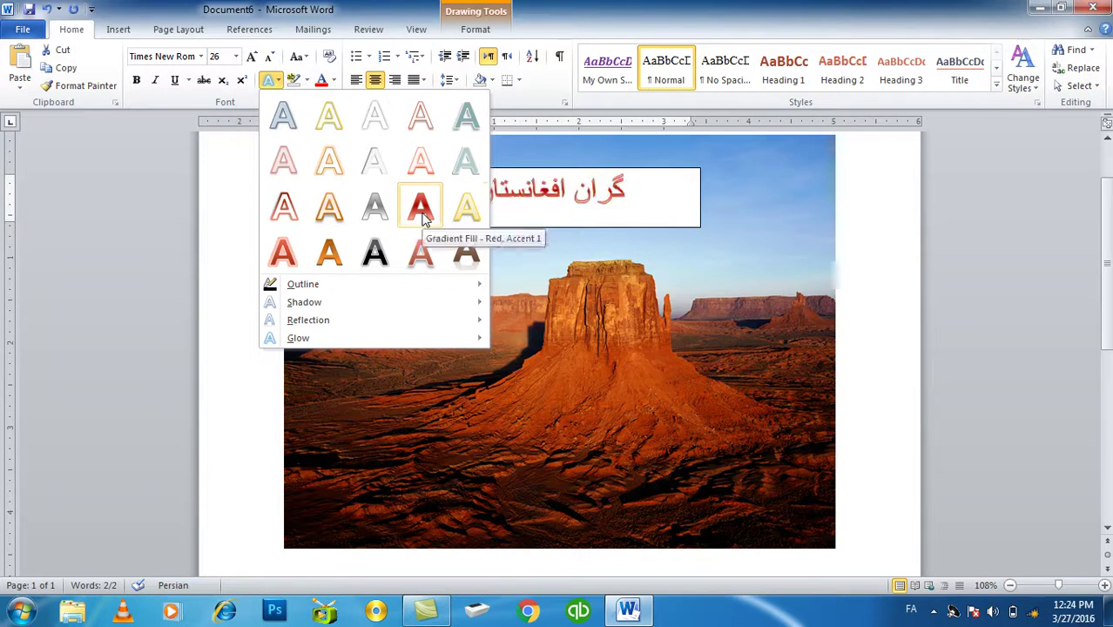
click(478, 251)
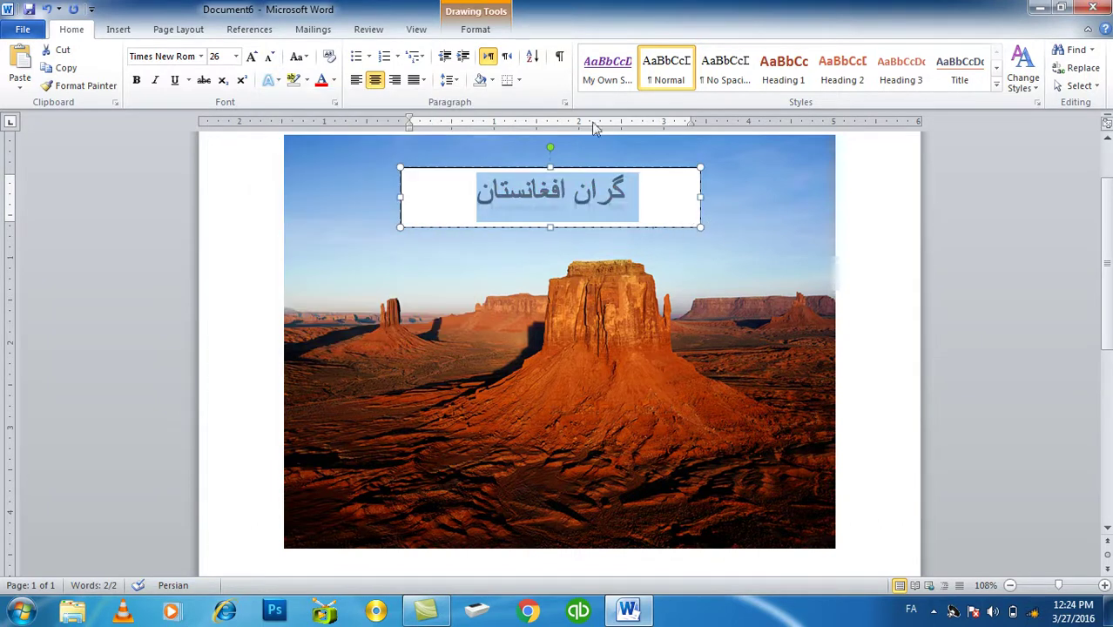
double_click(588, 229)
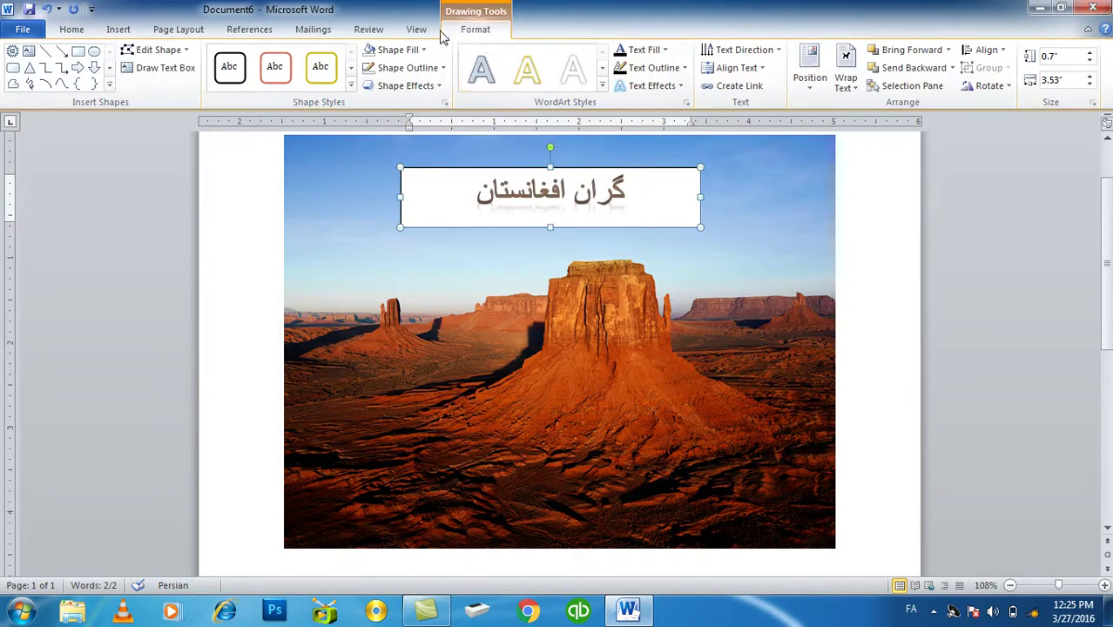
Set the title text box to No Fill and No Outline.
click(396, 50)
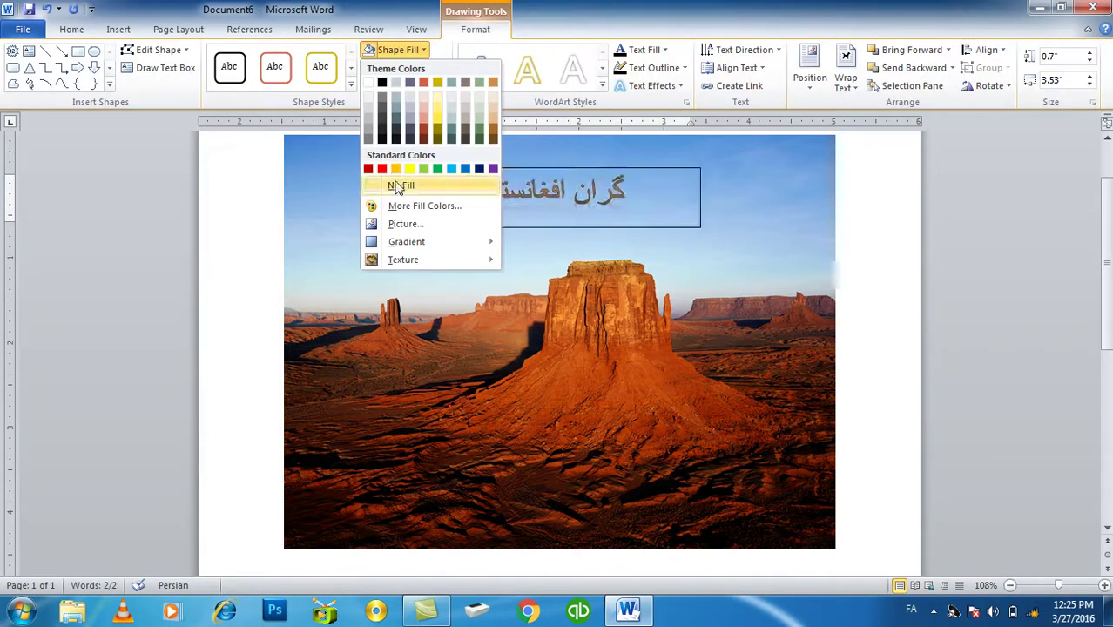
click(399, 186)
click(407, 67)
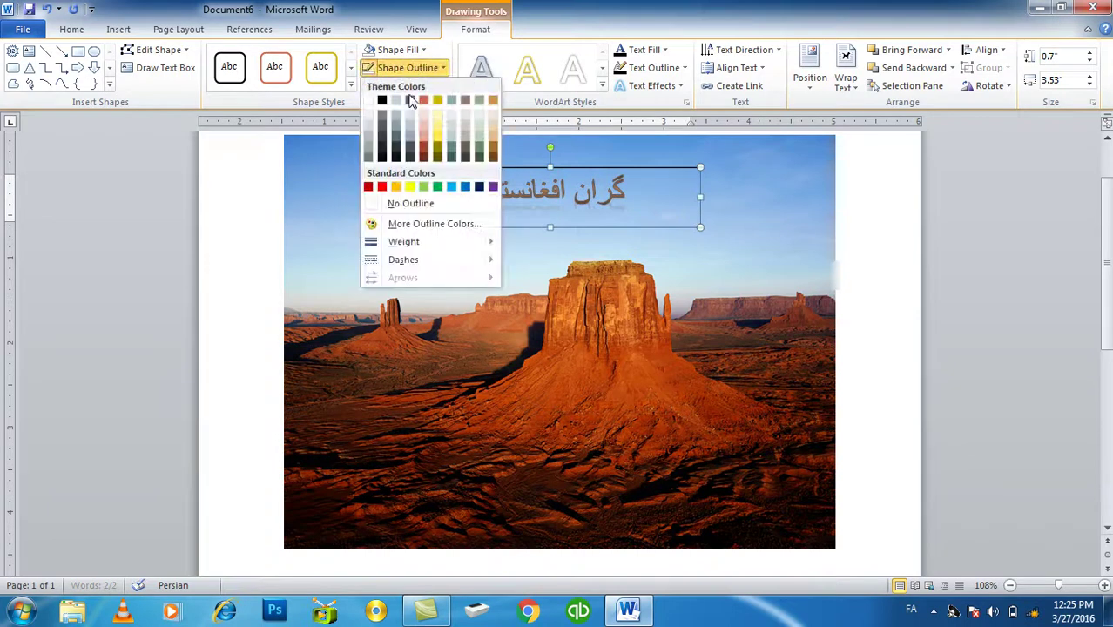
click(402, 205)
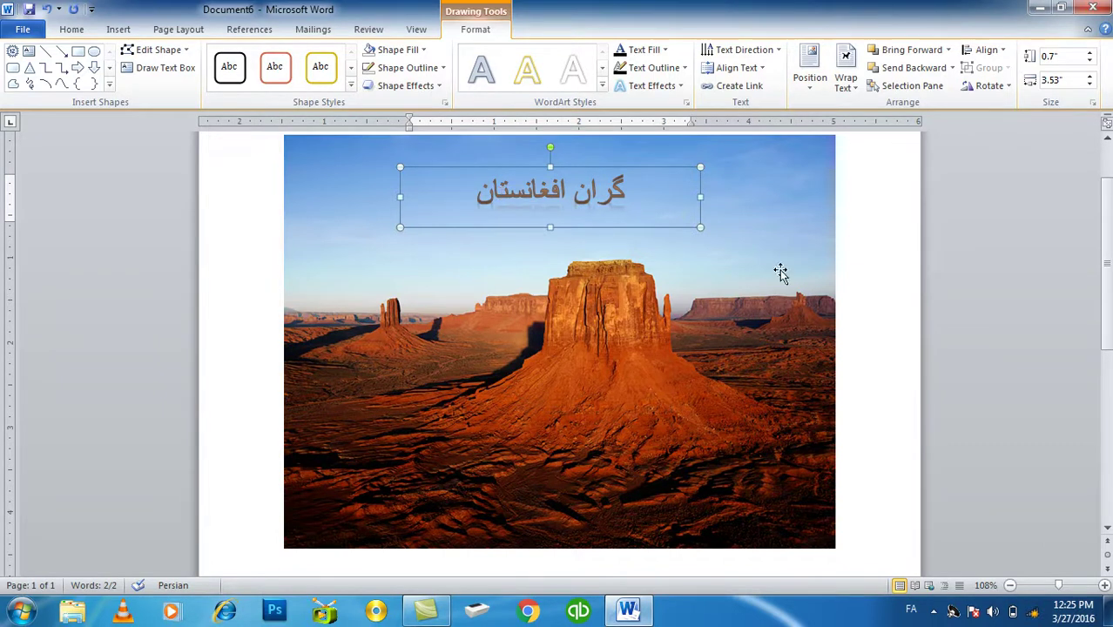
click(858, 272)
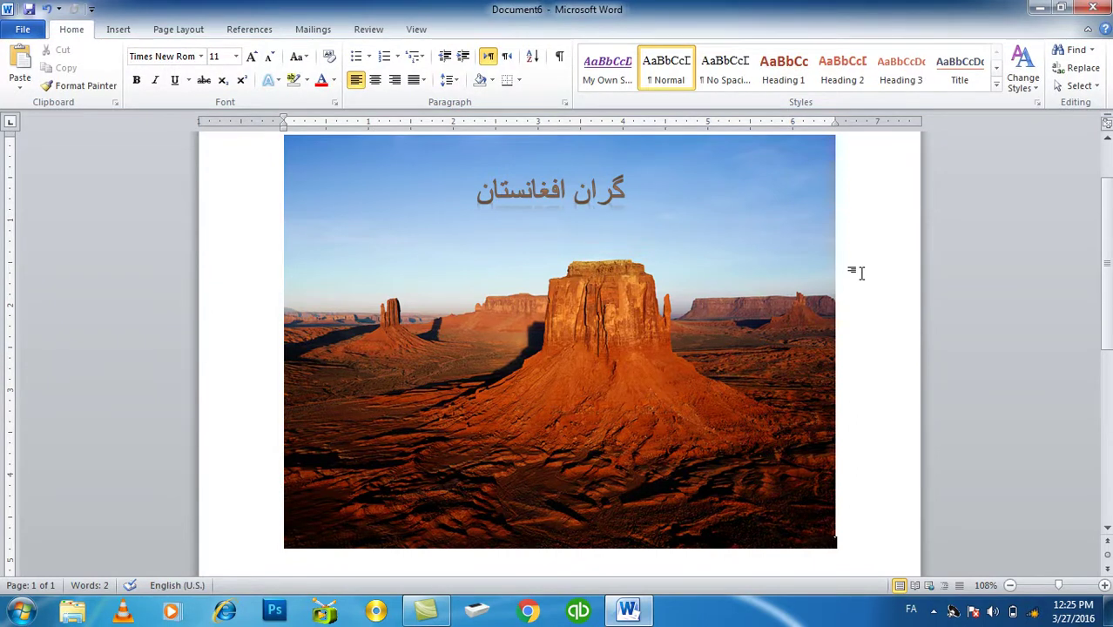
Delete the desert picture and then the title text box.
click(749, 285)
scroll(659, 279, up, 2)
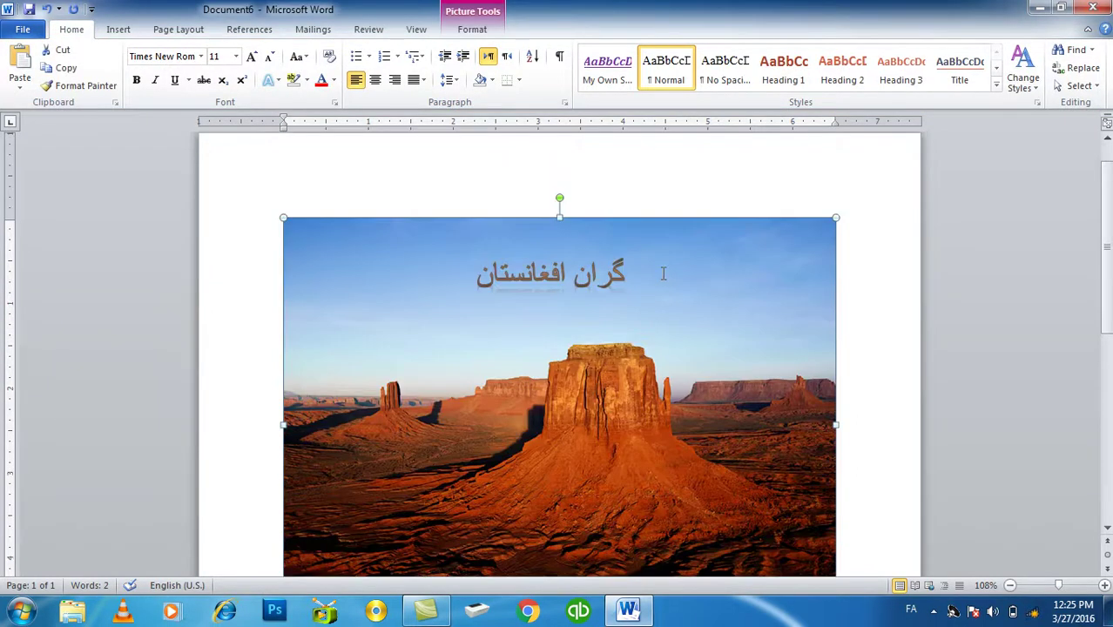
scroll(609, 283, up, 1)
click(558, 294)
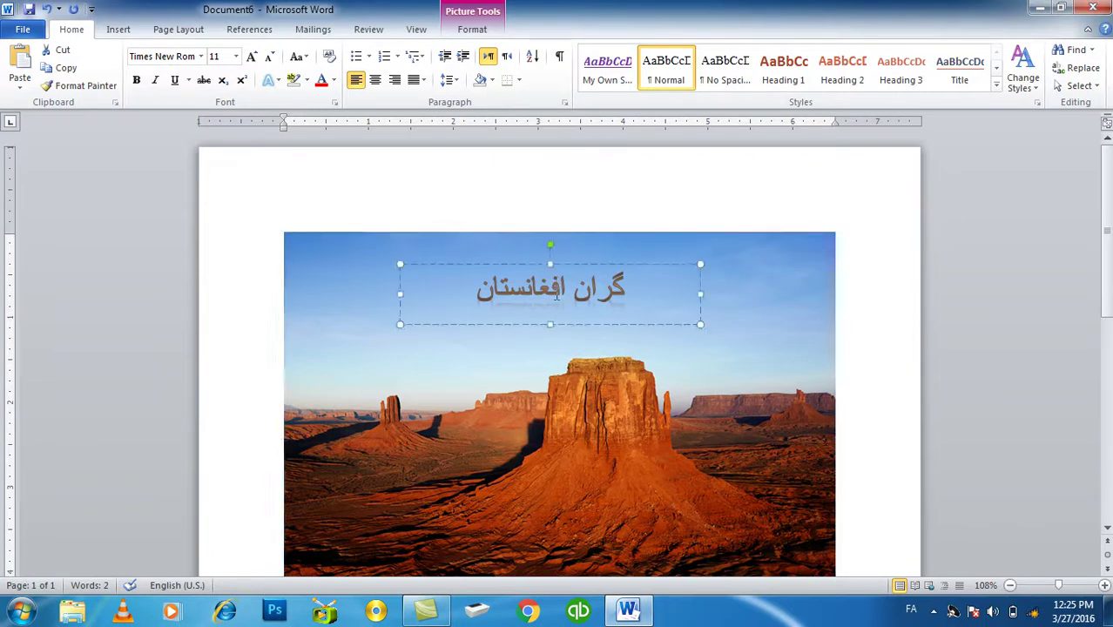
right_click(616, 373)
key(Escape)
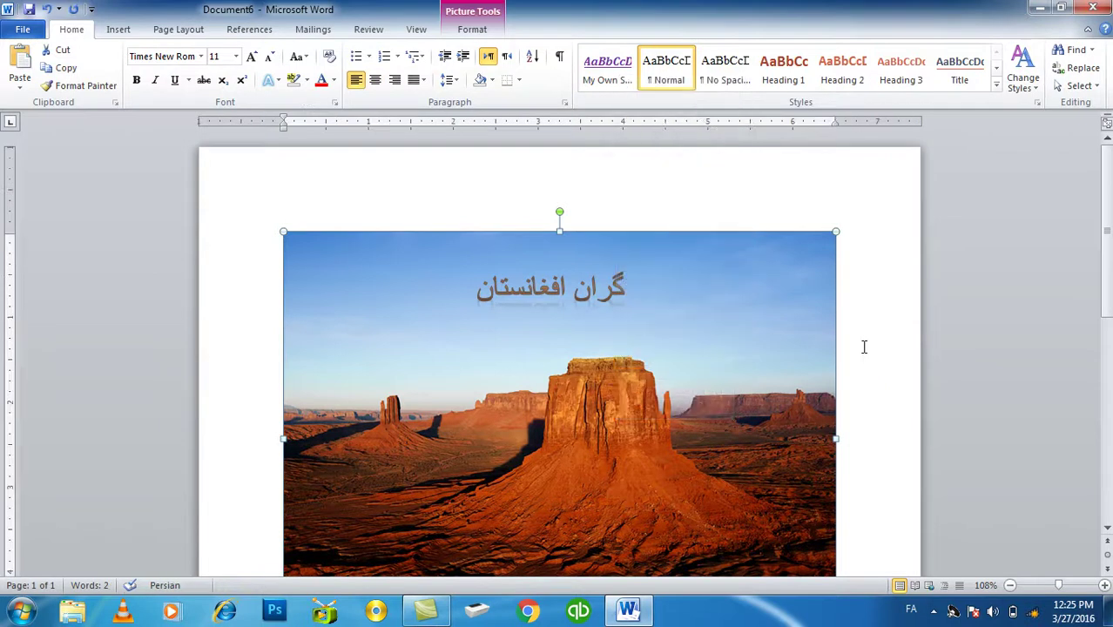
key(Delete)
click(580, 286)
click(588, 264)
key(Delete)
click(118, 29)
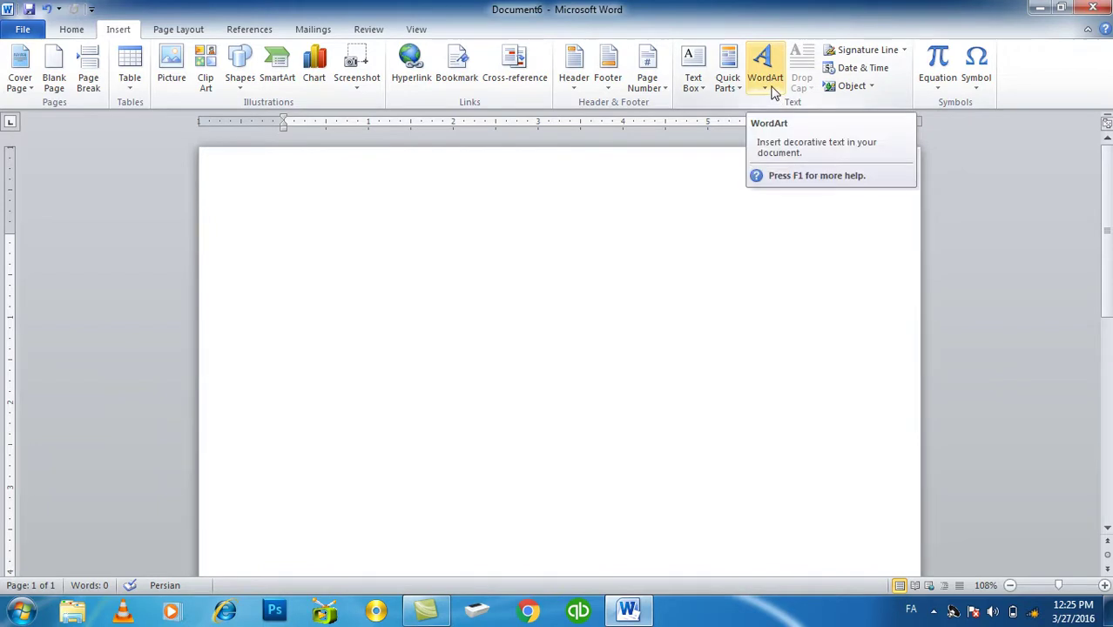
Browse Quick Parts, then switch to English and generate =rand() sample paragraphs, removing the extra empty line.
click(723, 89)
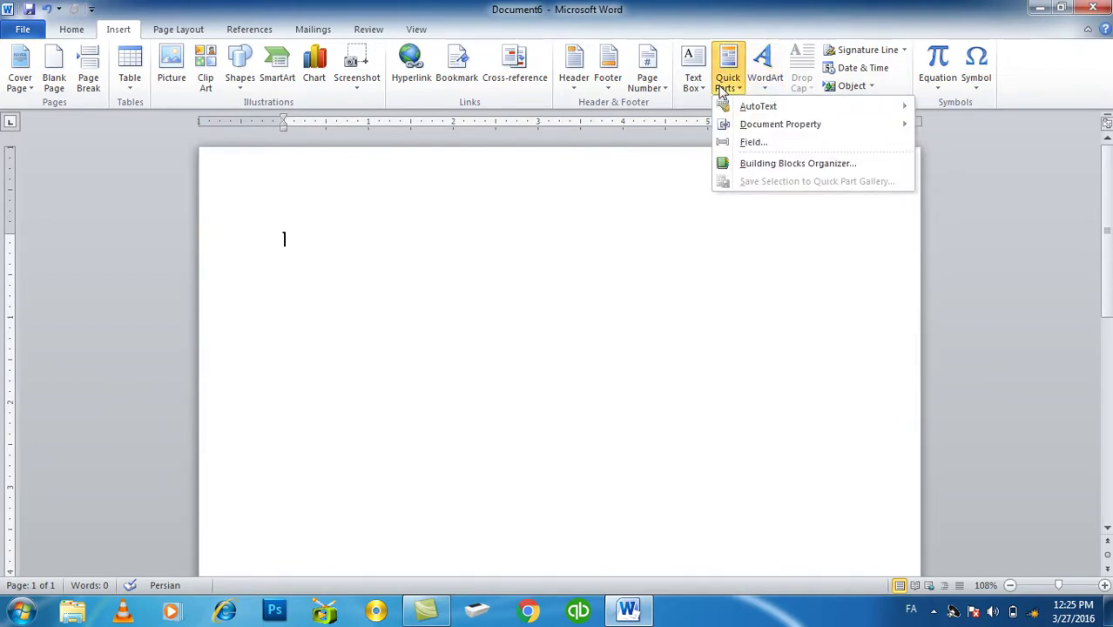
mouse_move(758, 110)
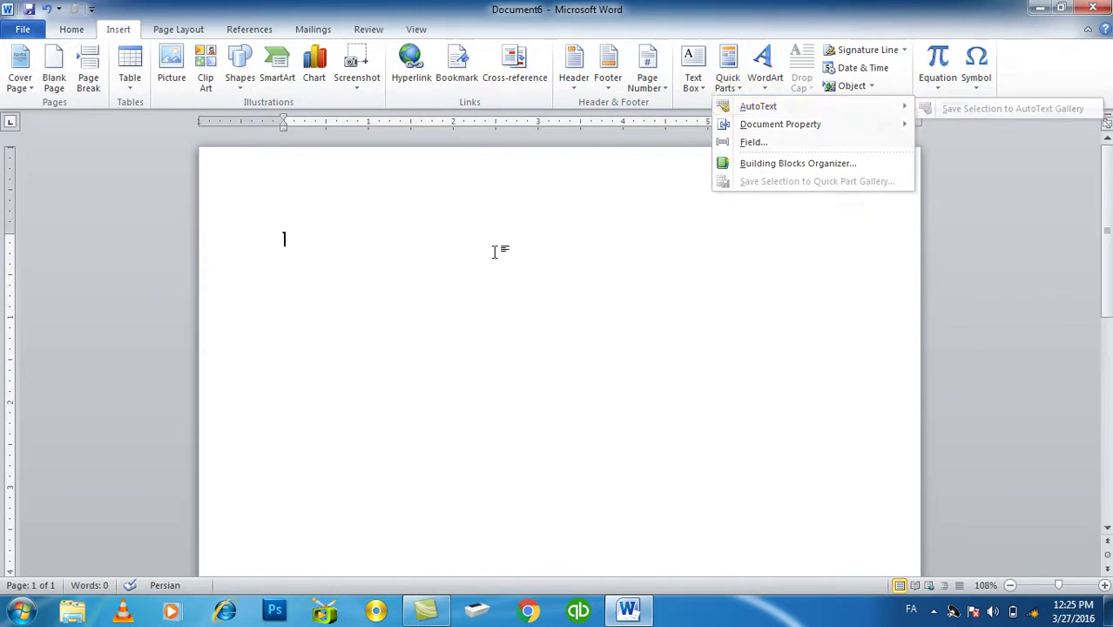
click(470, 243)
key(alt+shift)
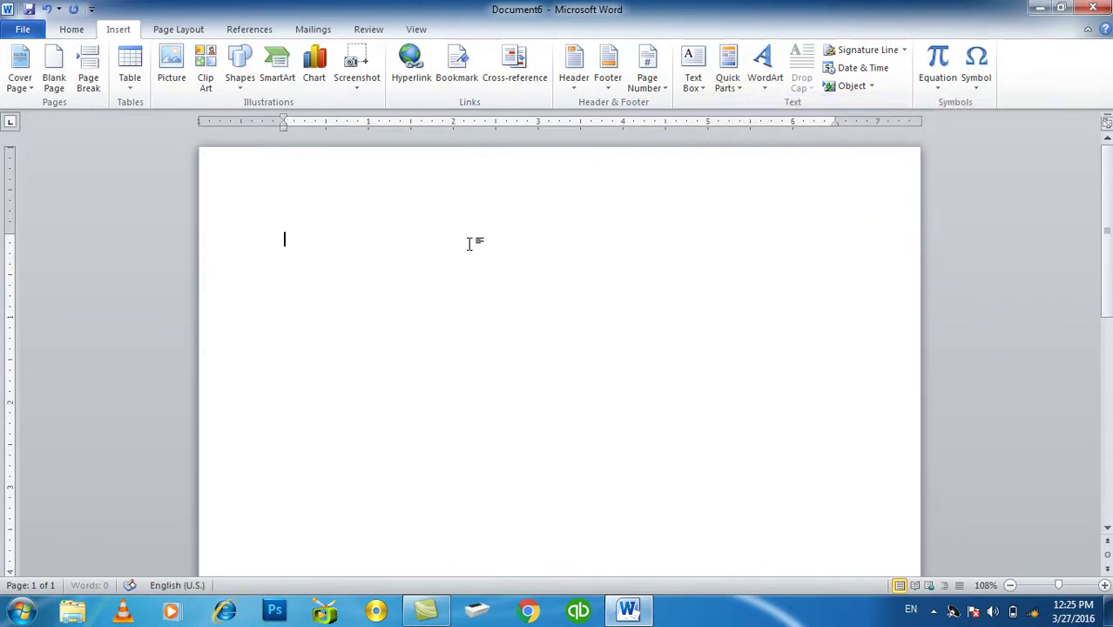
text(=rand)
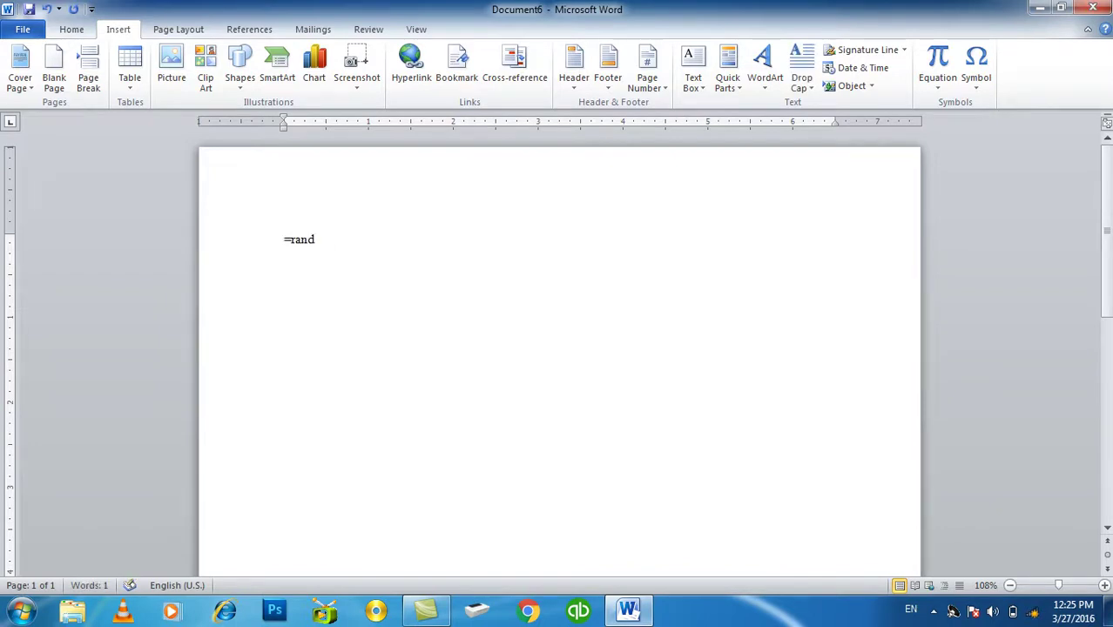
text(())
key(Return)
key(BackSpace)
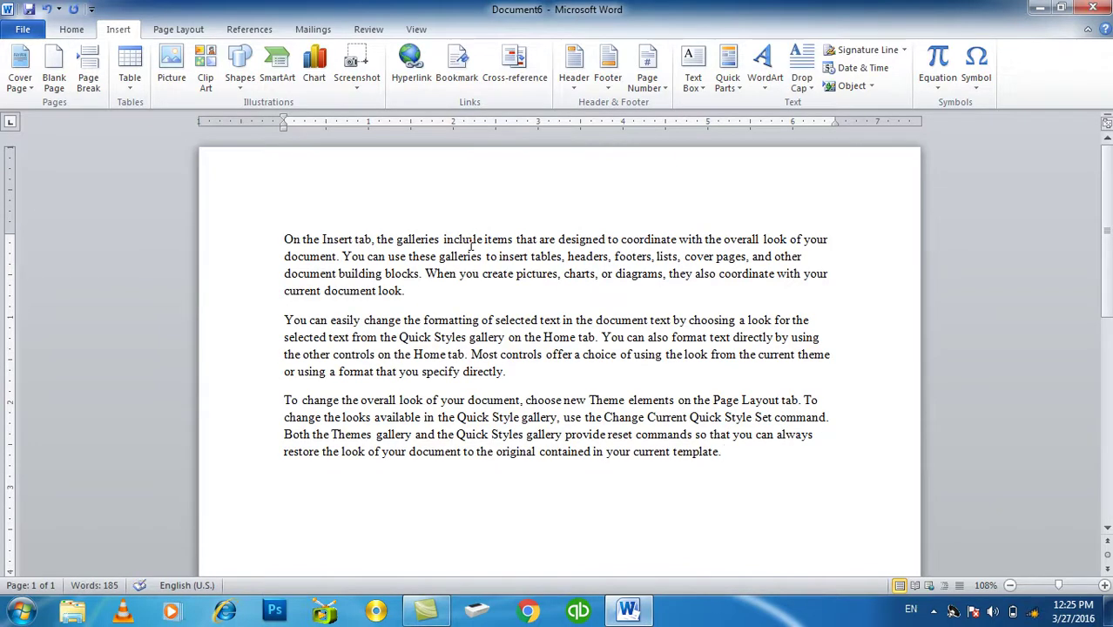
key(ctrl+a)
Add an AutoCorrect entry 'islam' for the selected sample text via Word Options > Proofing.
click(26, 30)
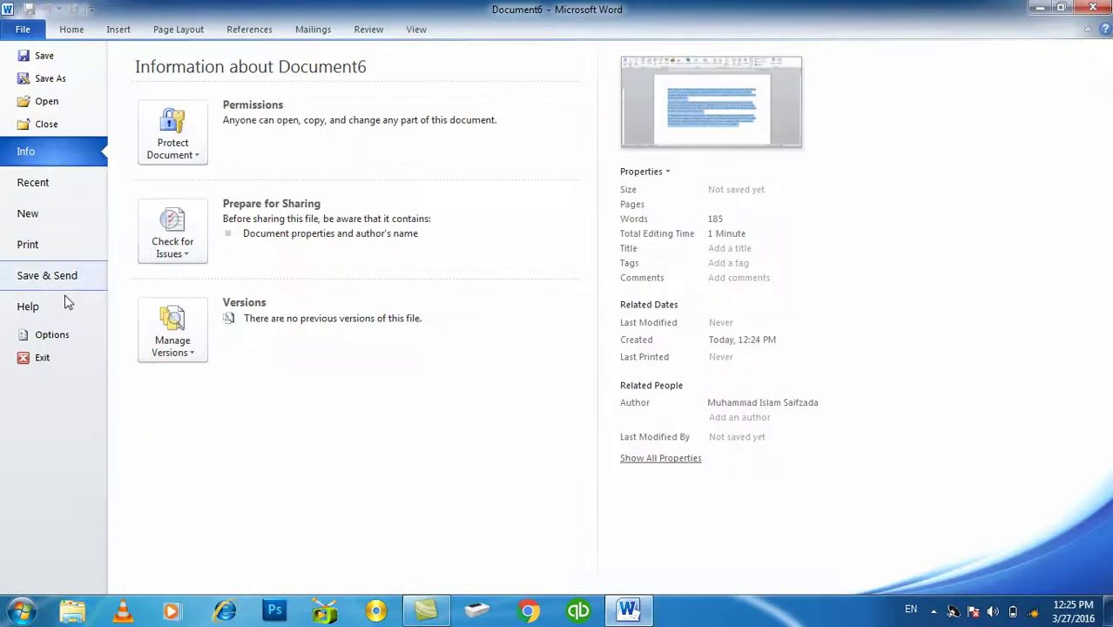
click(68, 304)
click(52, 335)
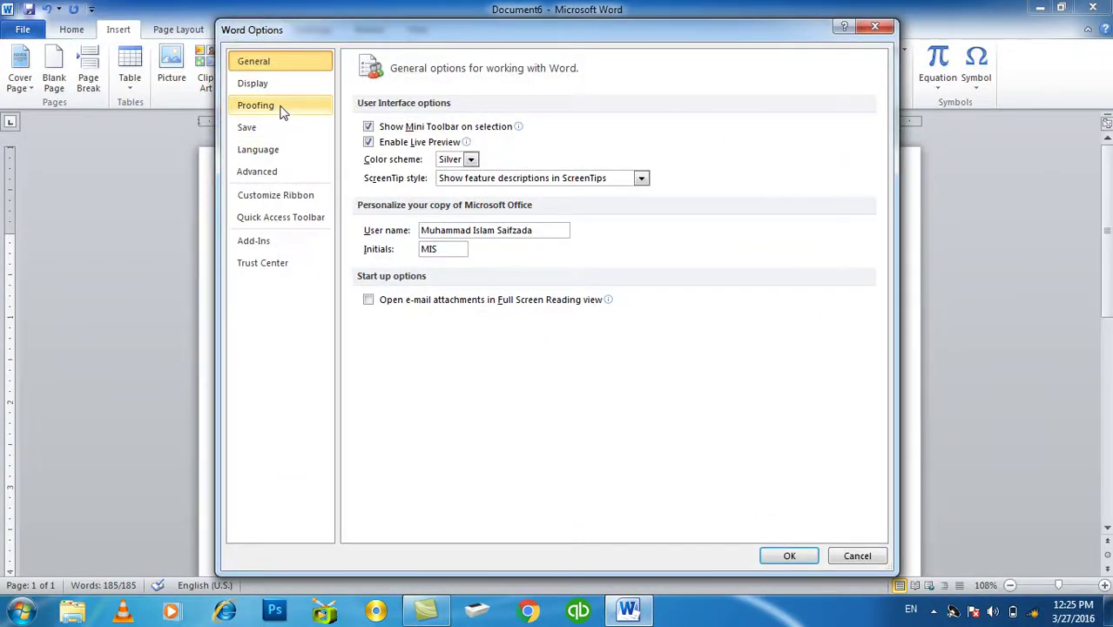
click(280, 109)
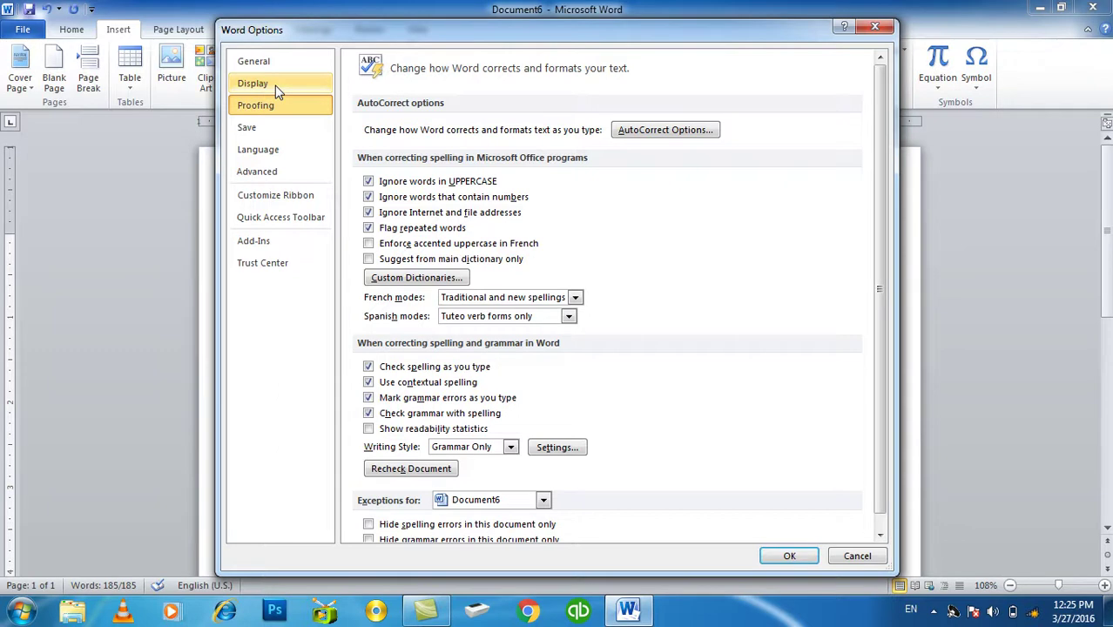
click(640, 132)
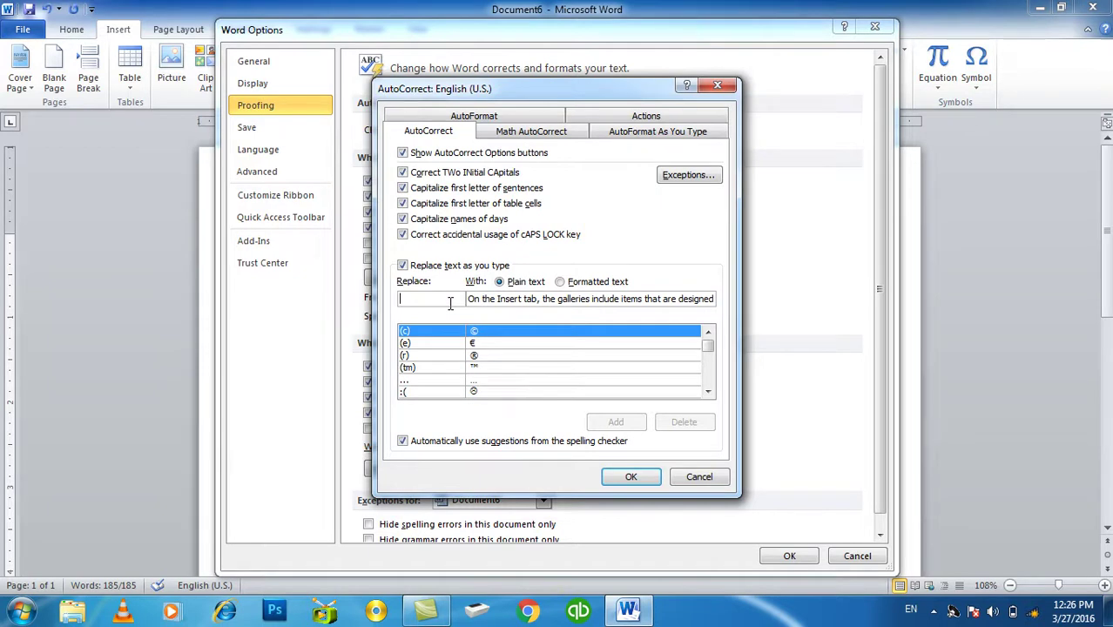
text(islam)
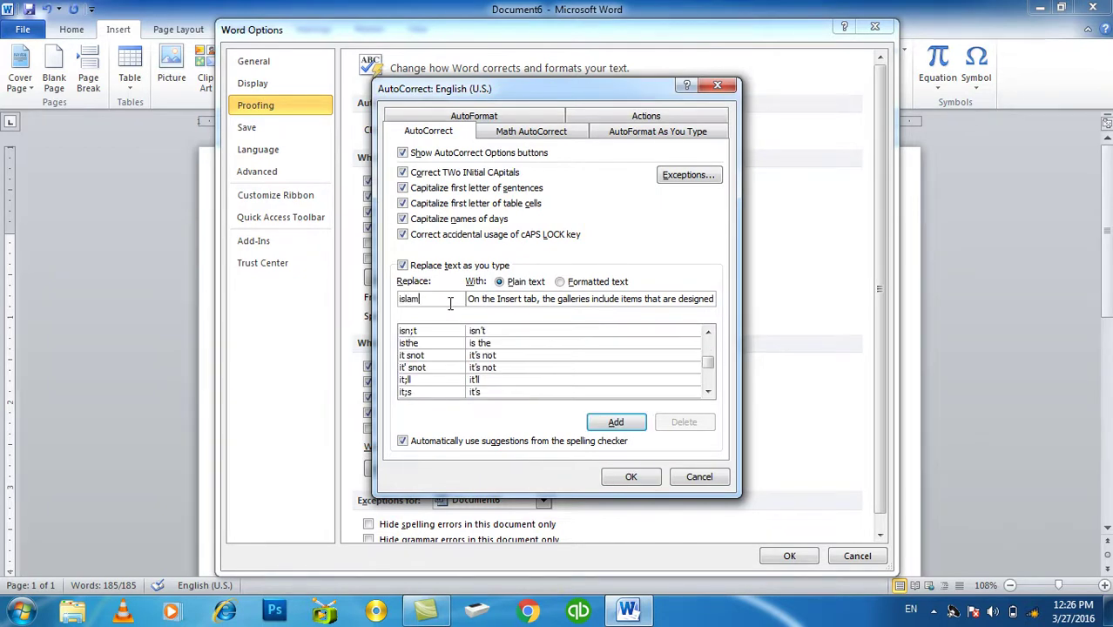
click(615, 425)
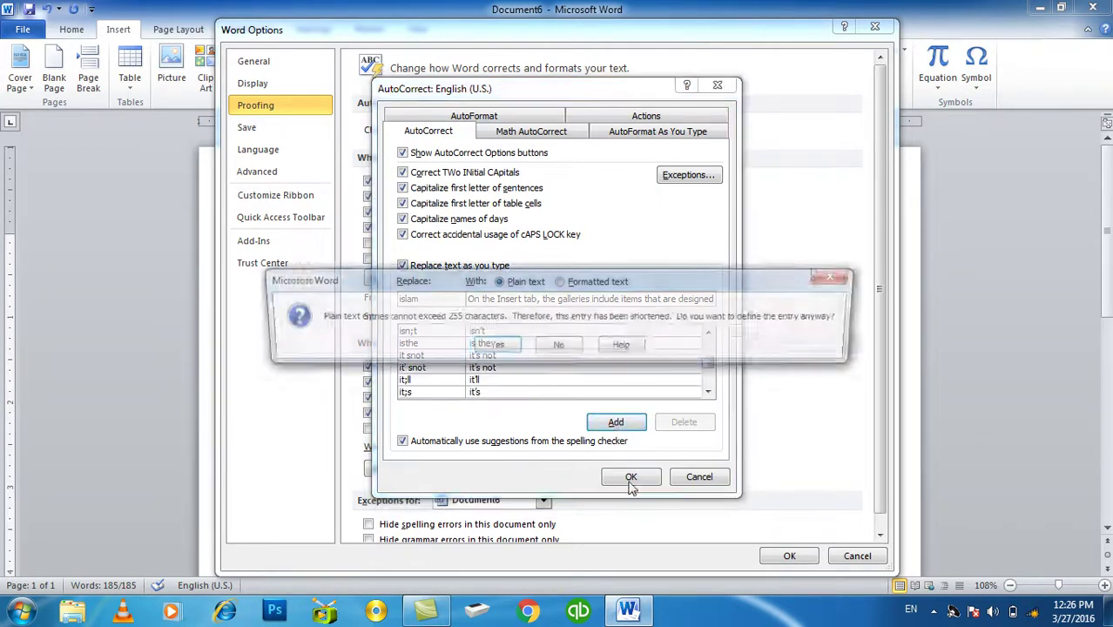
click(496, 348)
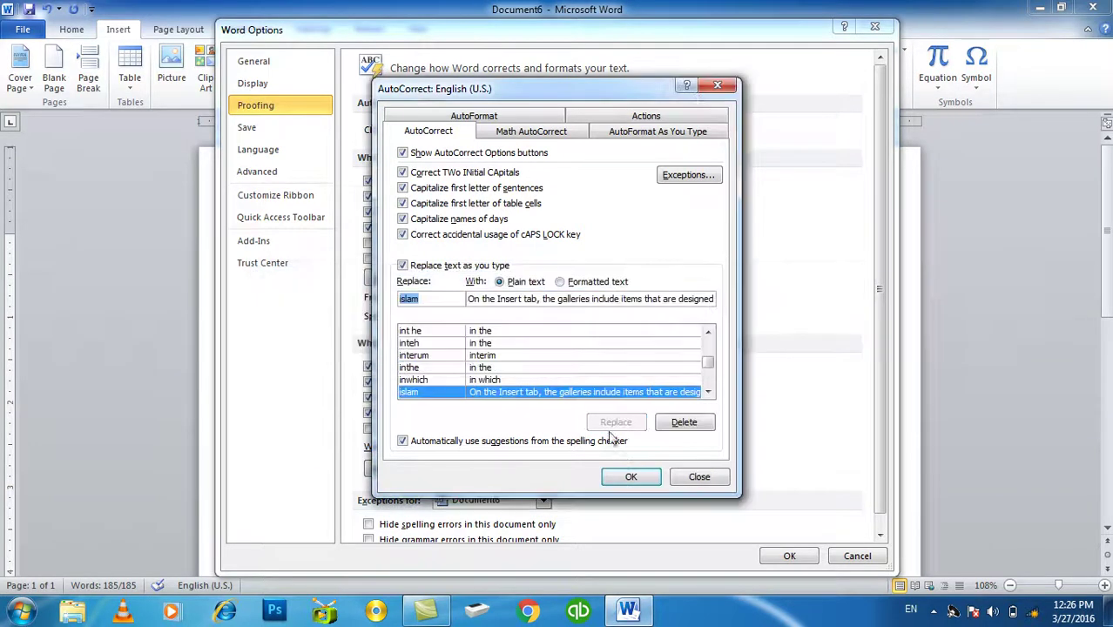
click(631, 477)
click(787, 556)
key(Delete)
Expand the 'islam' AutoCorrect shortcut into its paragraph, then clear the page.
text(islam)
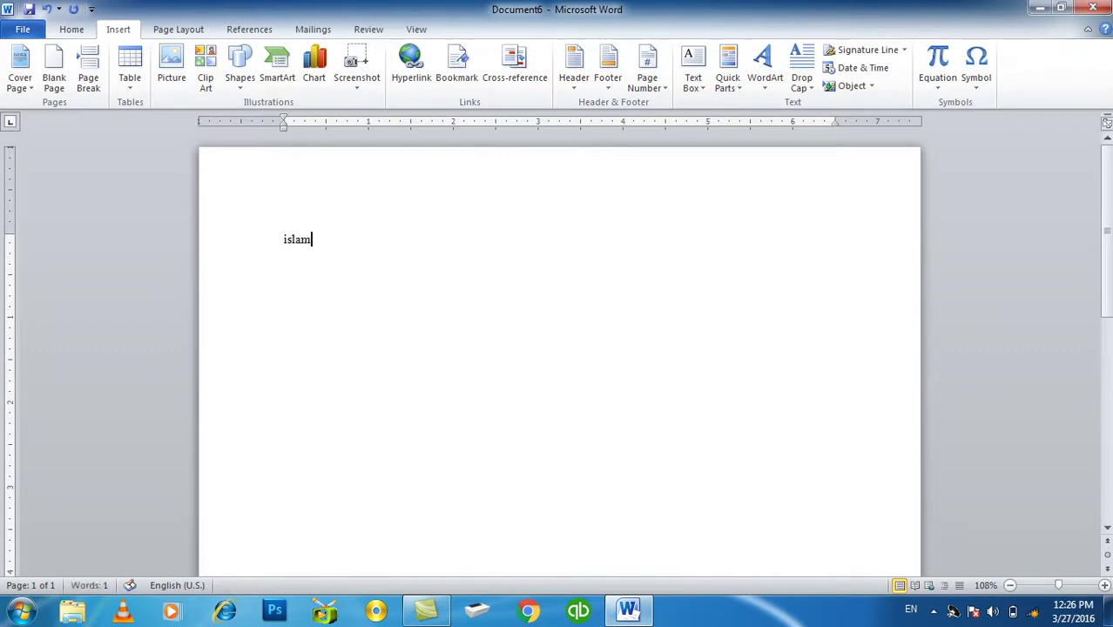
key(Return)
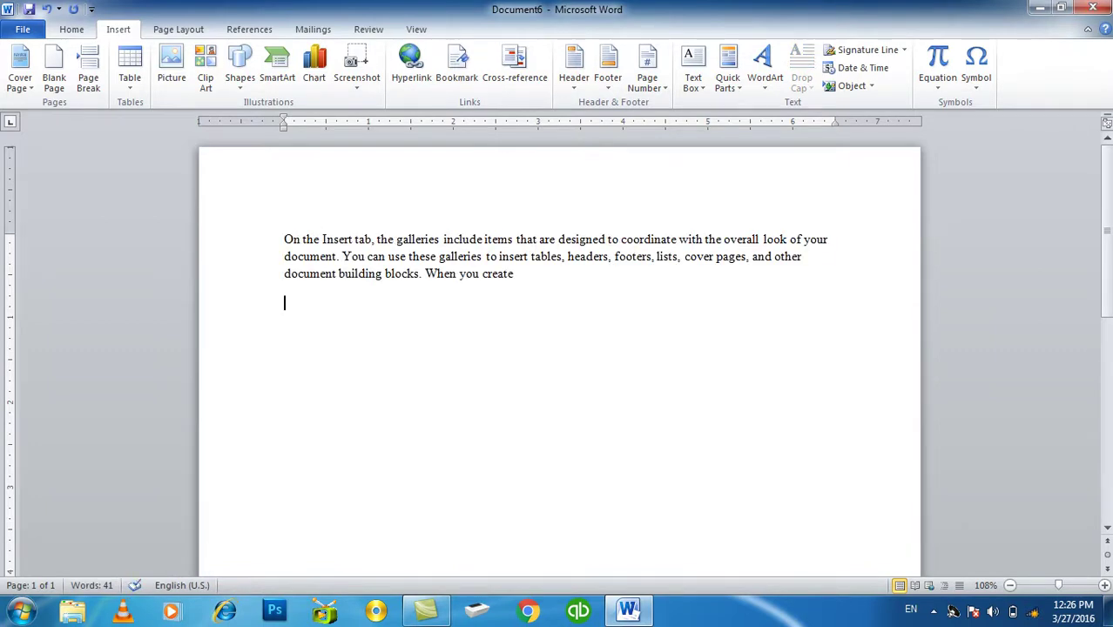
key(ctrl+a)
key(Delete)
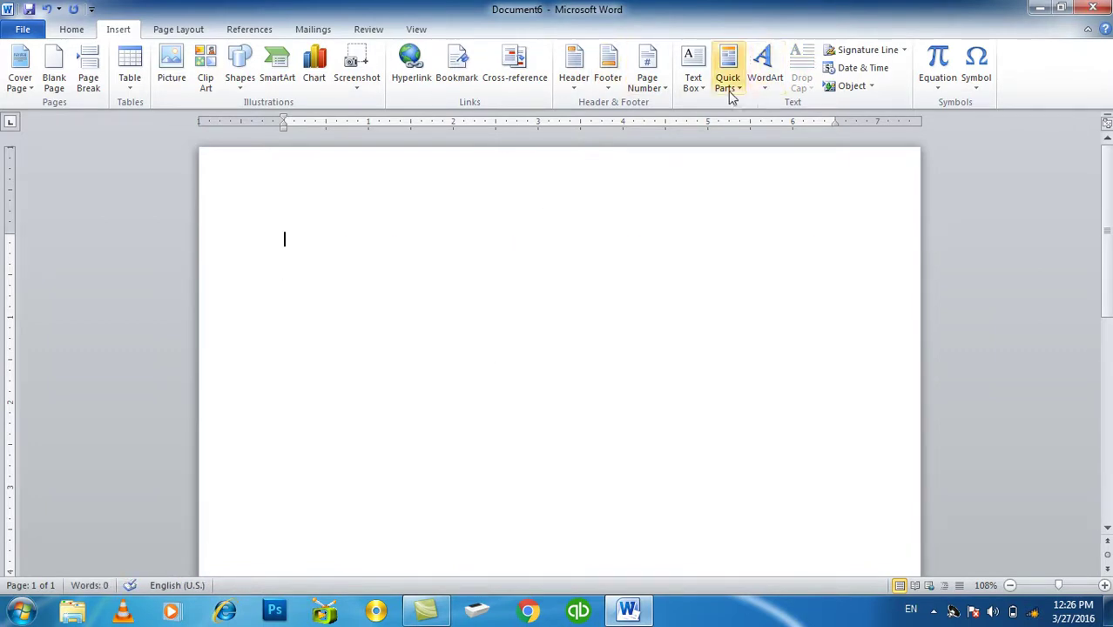
Generate the sample paragraphs with the =rand() function.
click(732, 95)
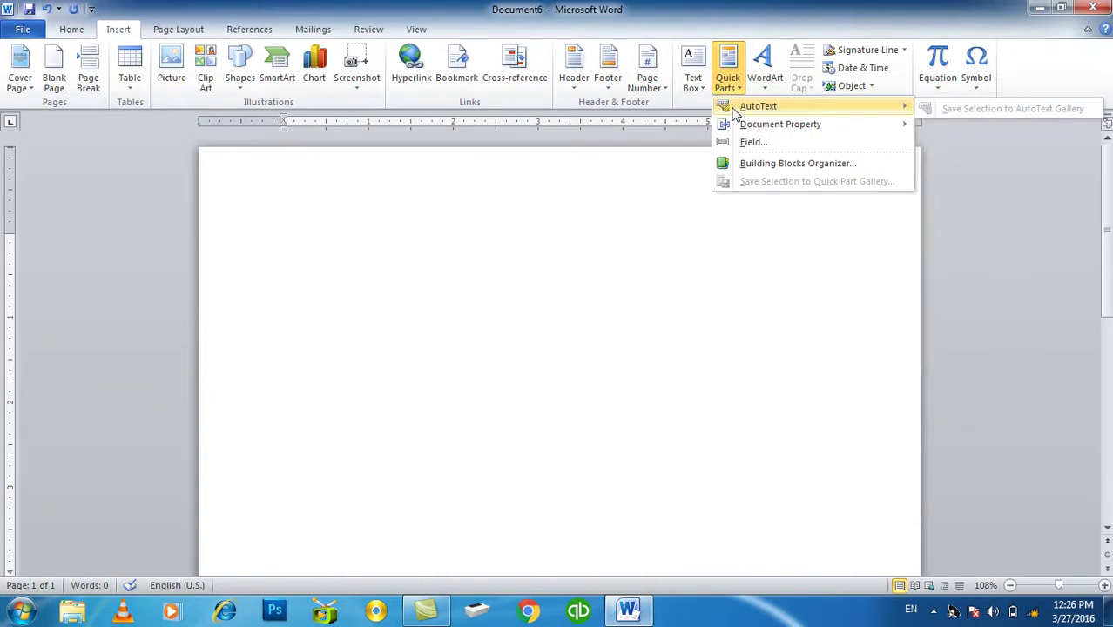
click(604, 368)
text(=ra)
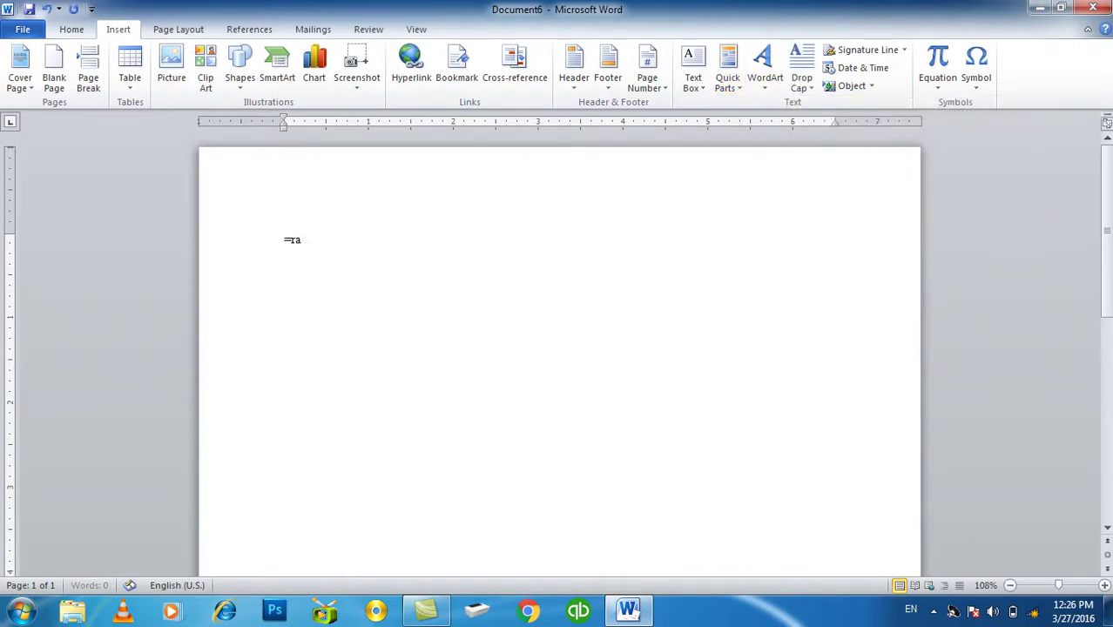
text())
key(Return)
Save all the sample text to the AutoText gallery as an entry named 'Om'.
key(ctrl+a)
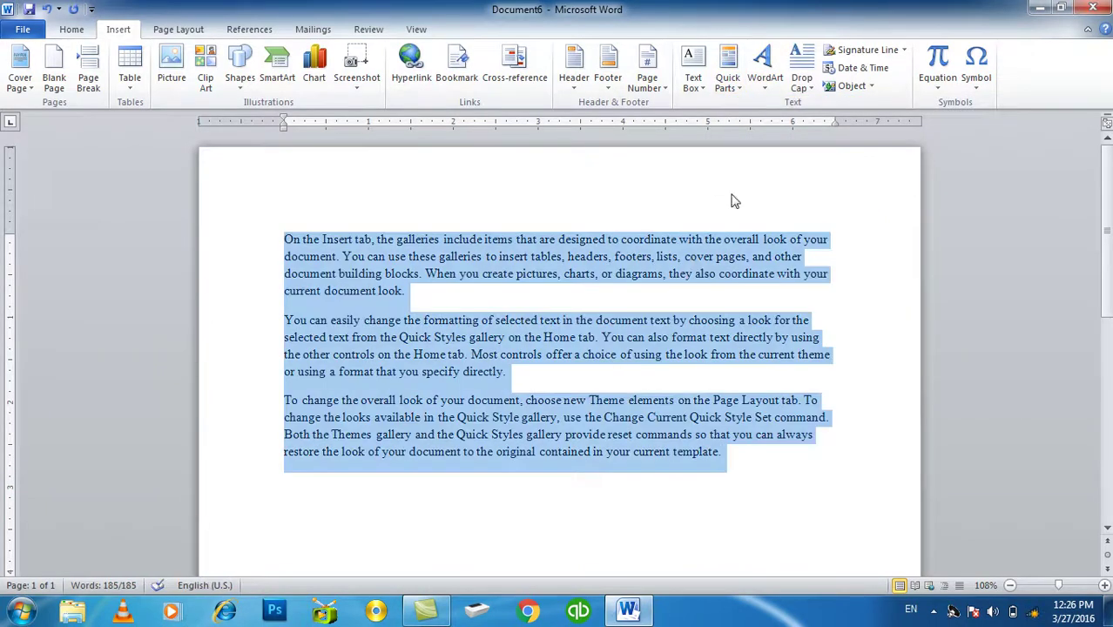
click(693, 81)
click(738, 87)
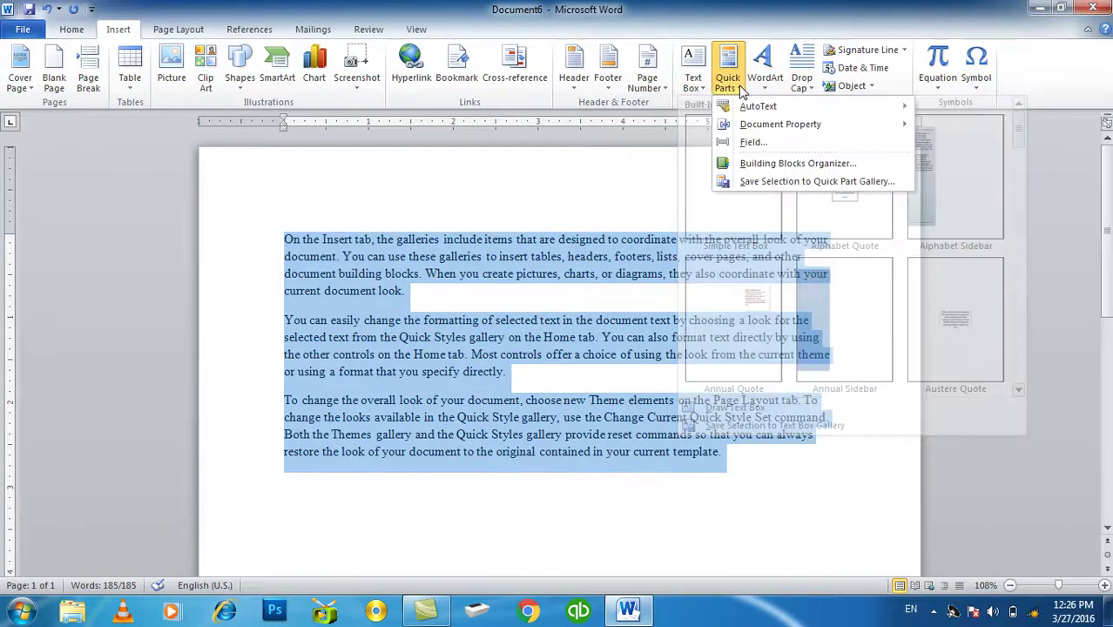
mouse_move(745, 108)
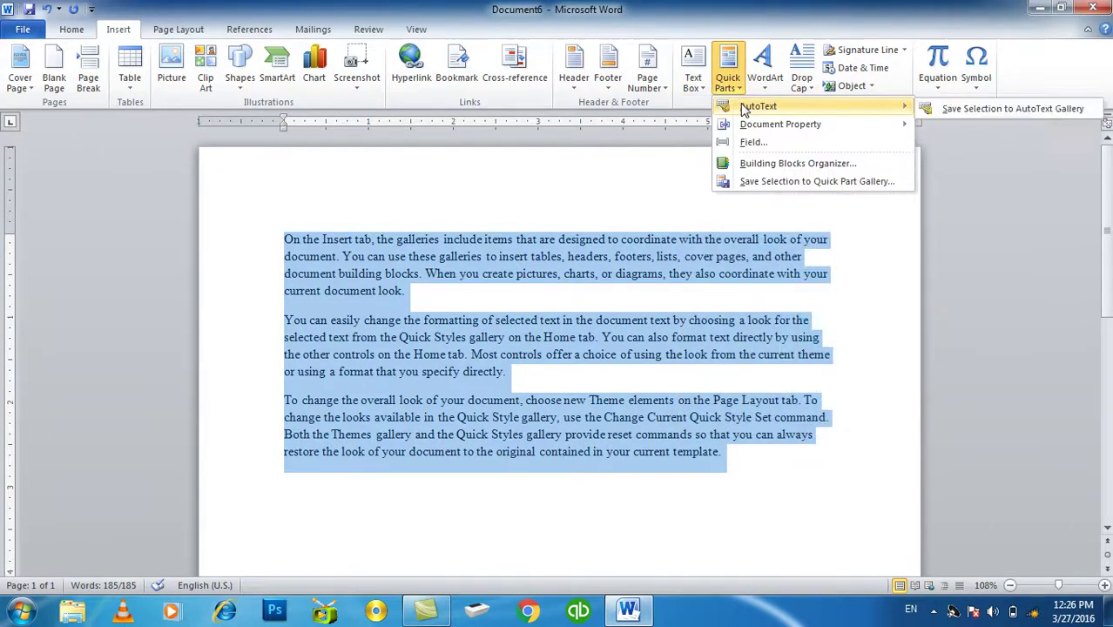
click(971, 111)
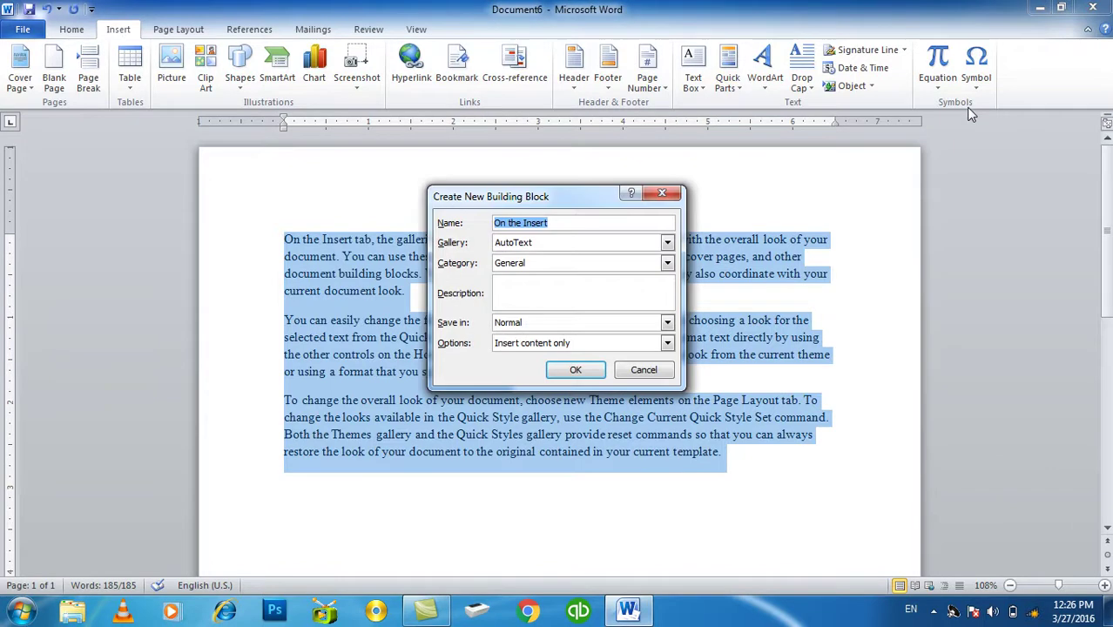
text(Om)
key(Return)
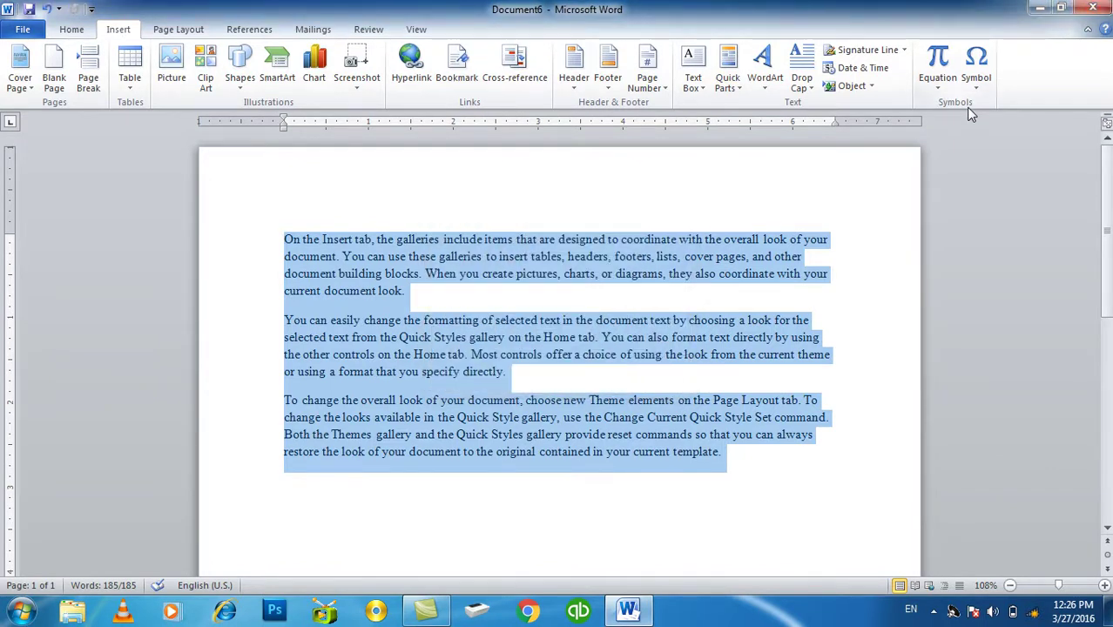
Delete the text, test inserting the 'Om' AutoText entry, then undo it.
key(Delete)
click(728, 69)
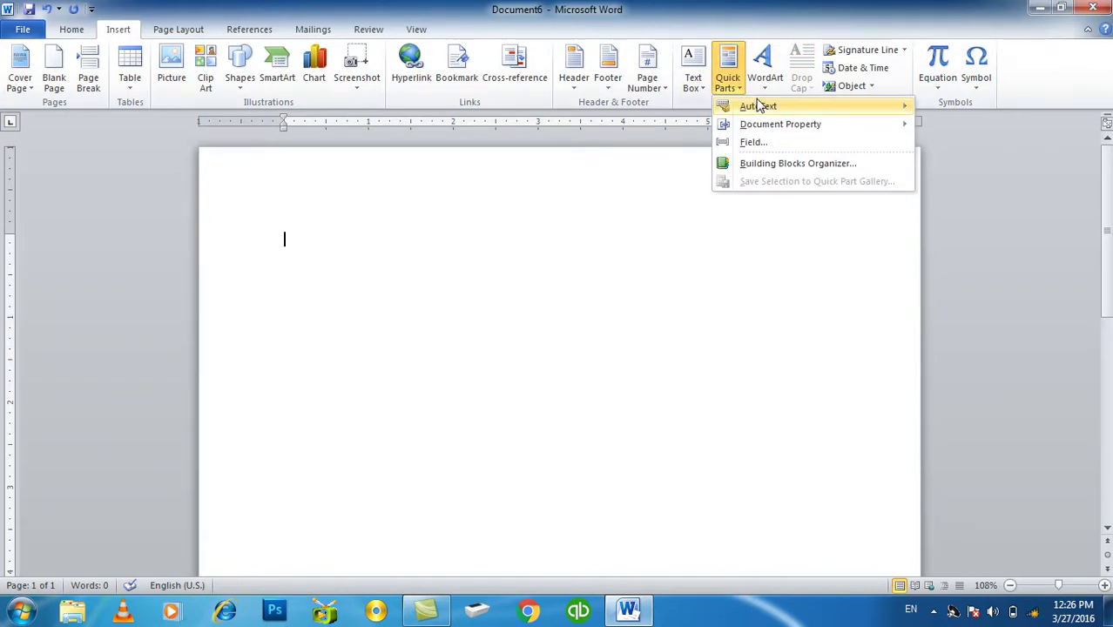
mouse_move(758, 105)
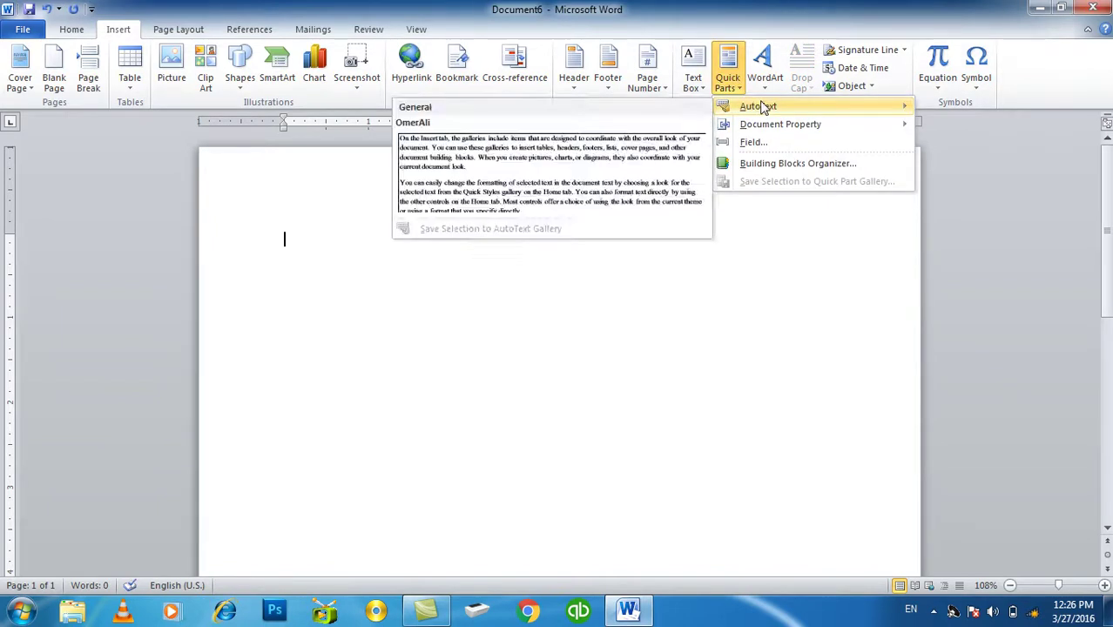
click(535, 196)
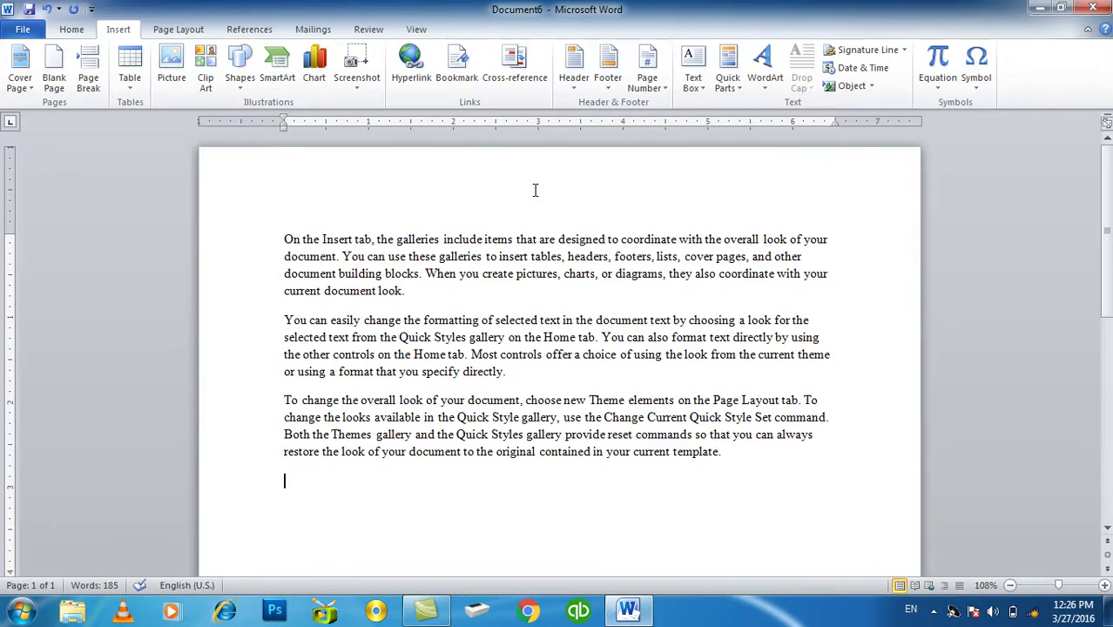
key(ctrl+z)
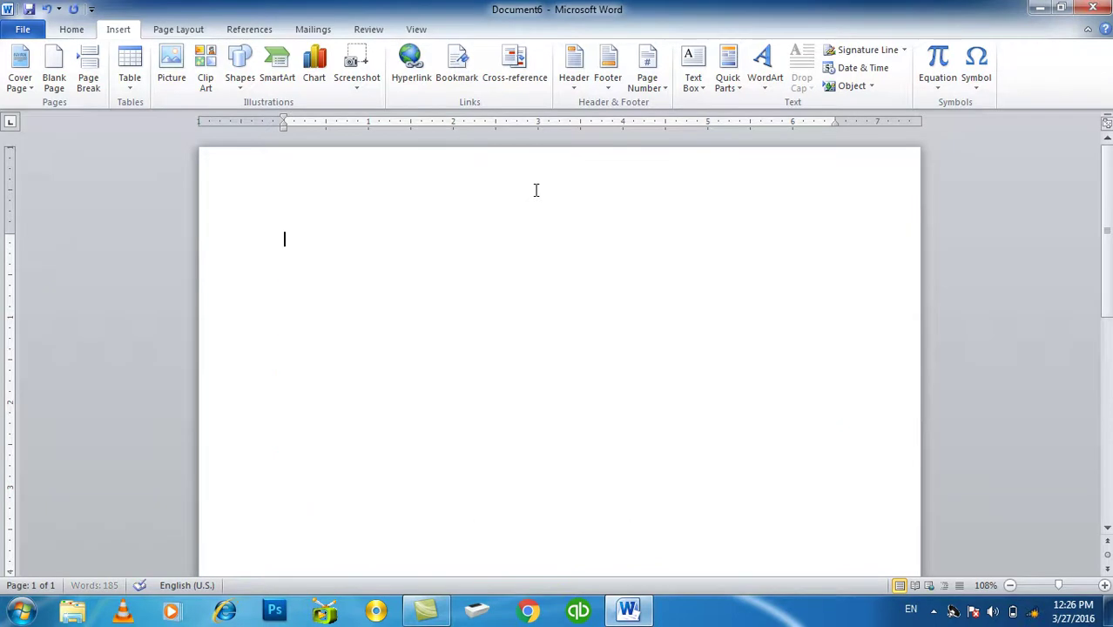
Expand 'islam' with F3, then delete the expanded text.
text(islam)
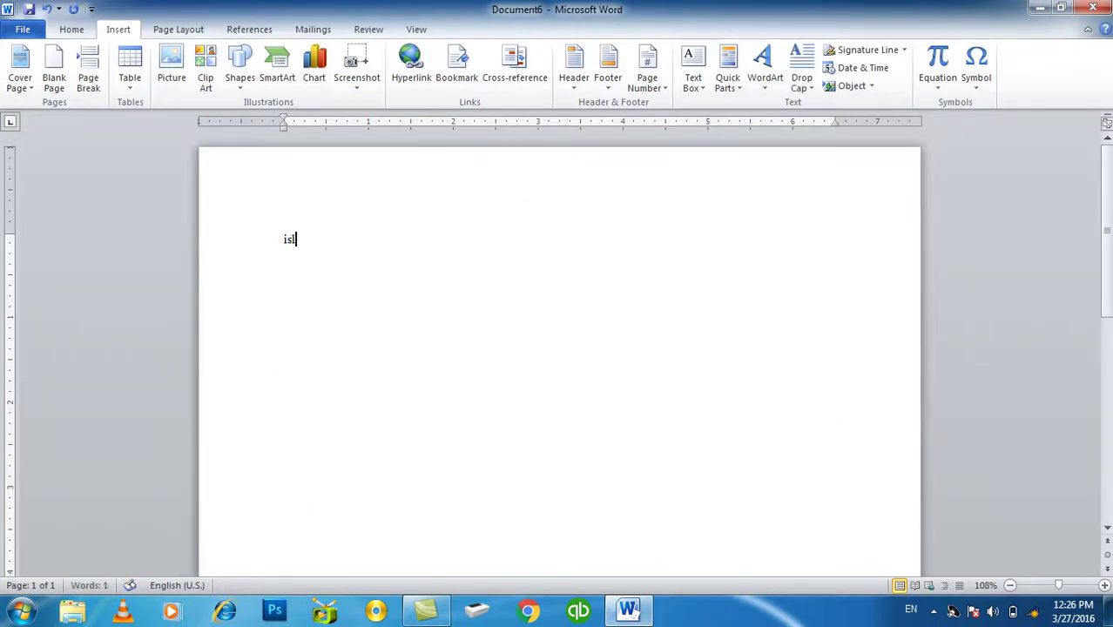
key(F3)
key(ctrl+a)
key(Delete)
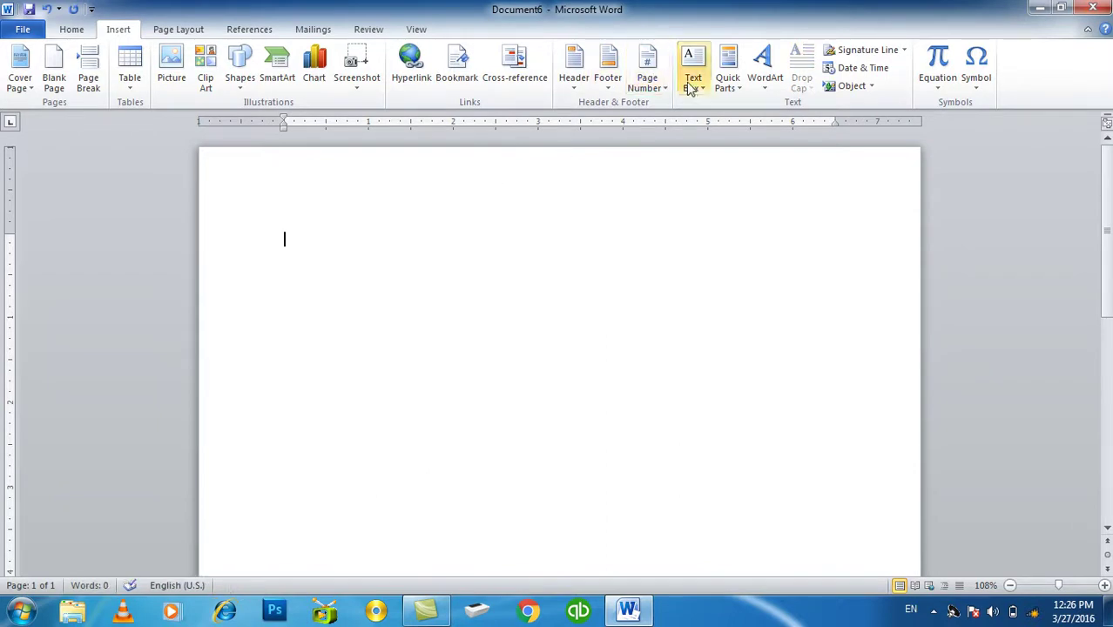
Regenerate three sample paragraphs with =rand().
click(692, 74)
click(736, 87)
mouse_move(746, 109)
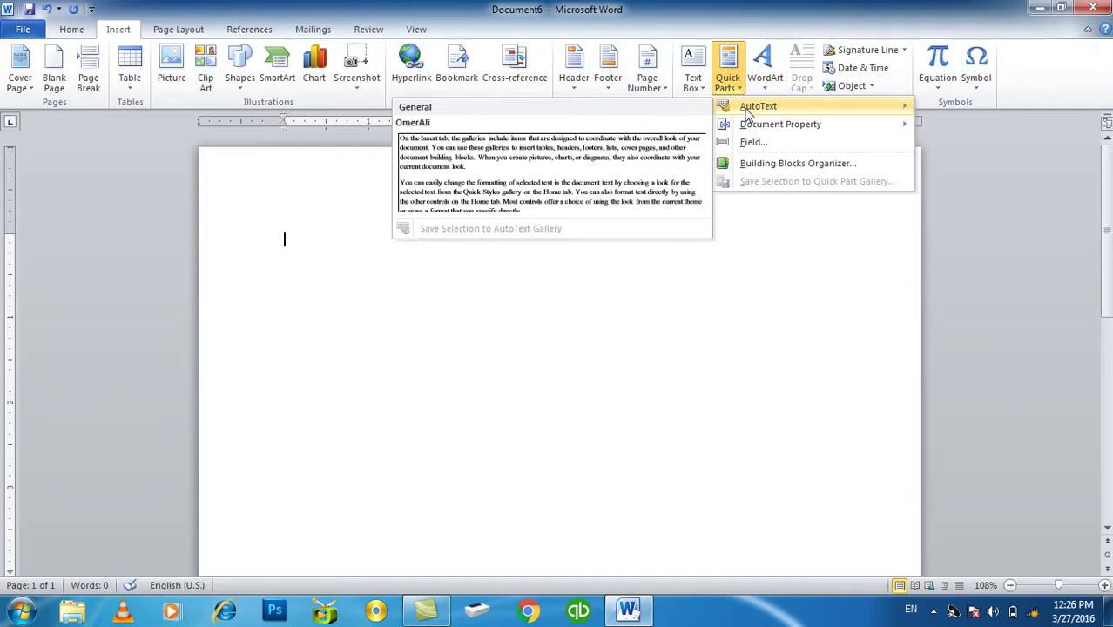
click(618, 386)
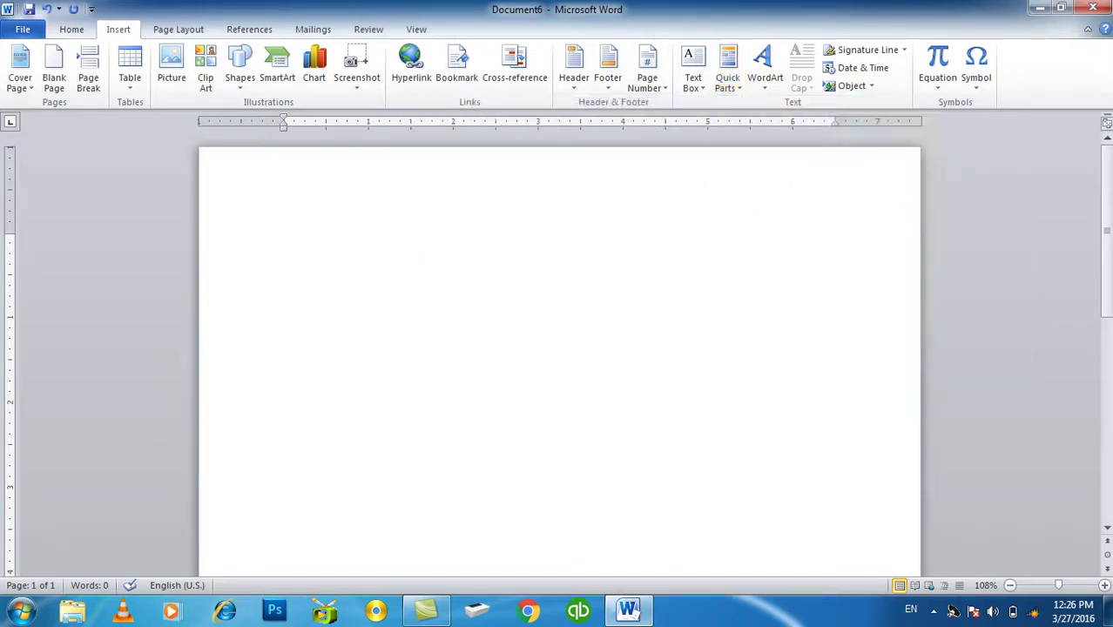
text(=rand()
key(Return)
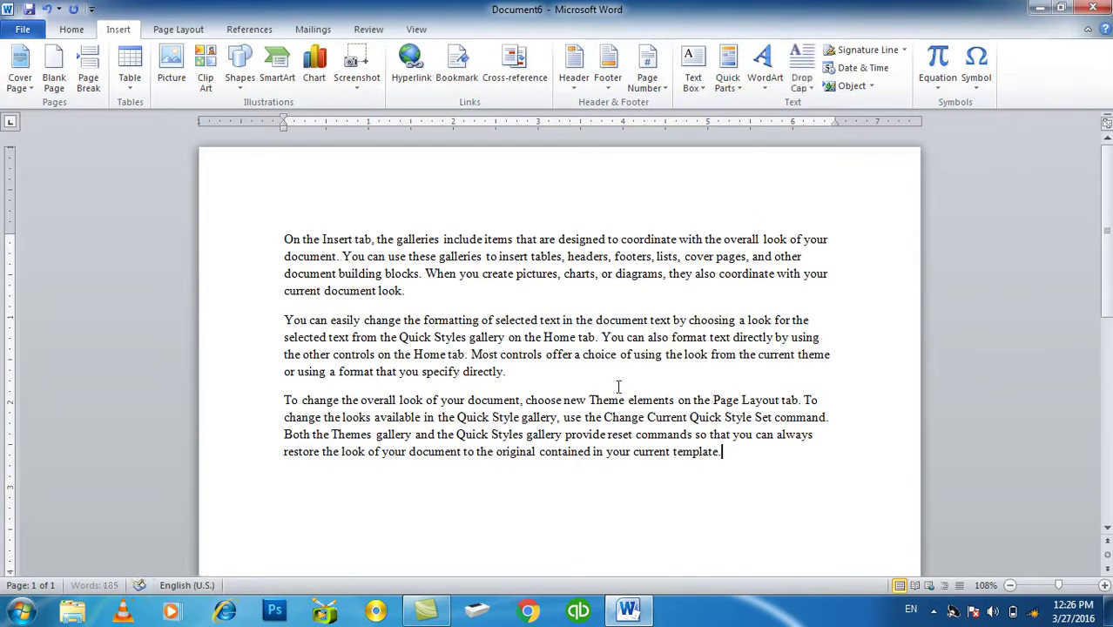
Save the document under the new name 'Ali'.
key(ctrl+s)
text(Ali)
key(Return)
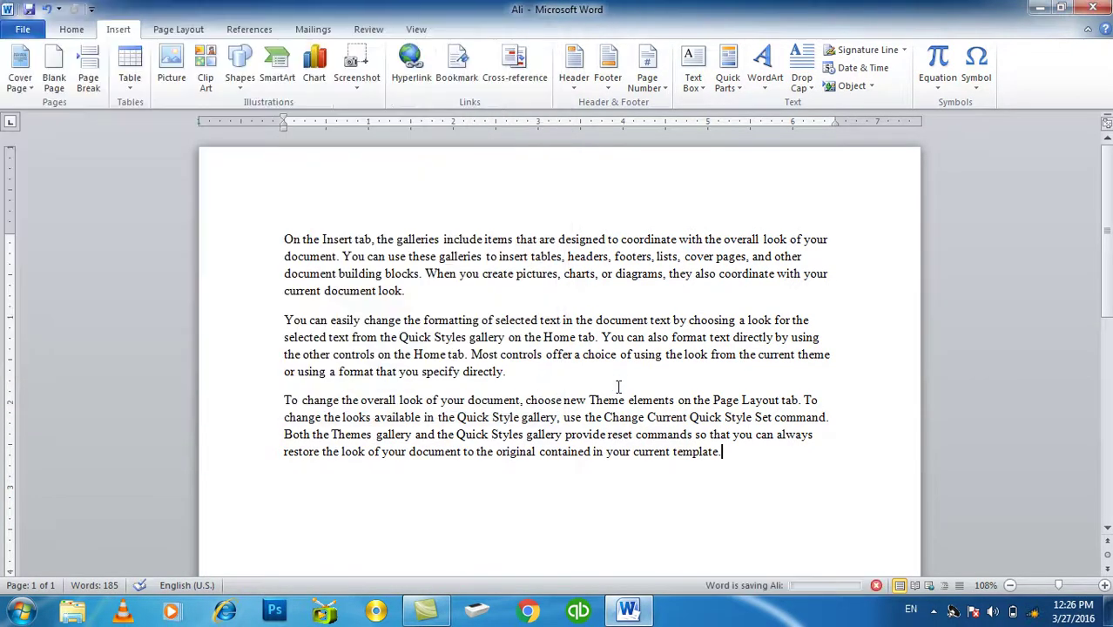
Set the Comments property to 'this is the best note for ms word student' and add a blank line after the text.
click(22, 29)
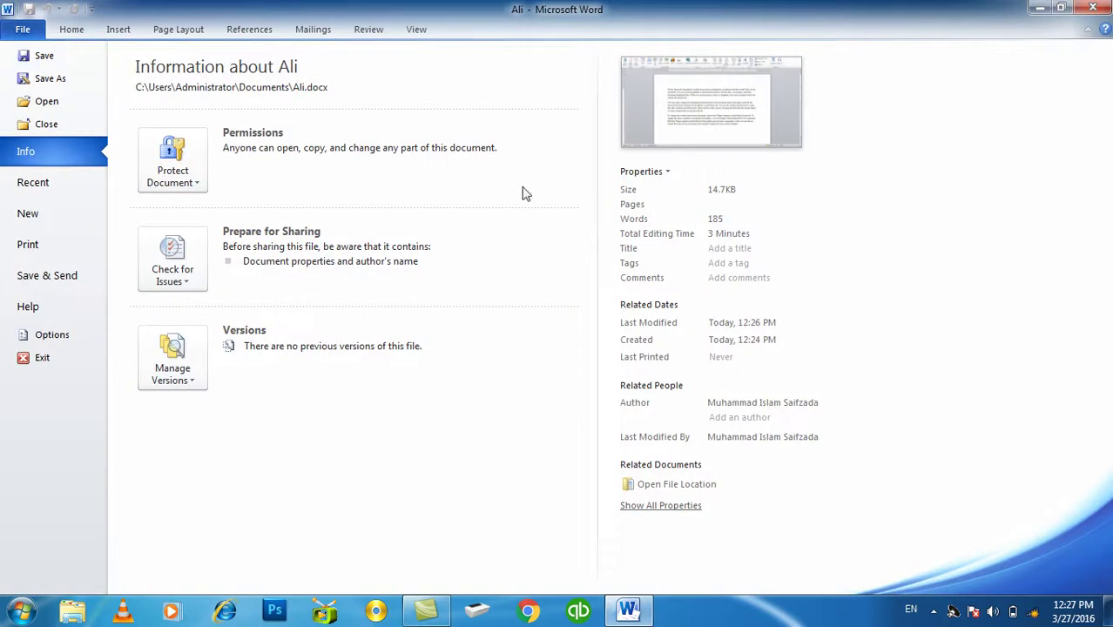
click(736, 276)
text(this is the best note for ms word student)
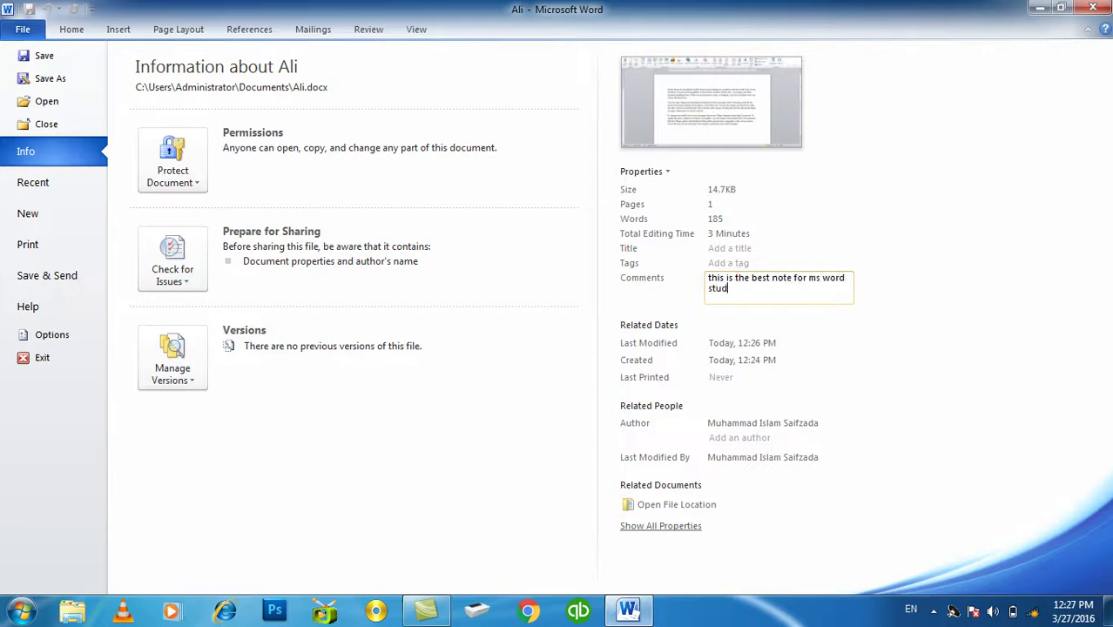
click(24, 31)
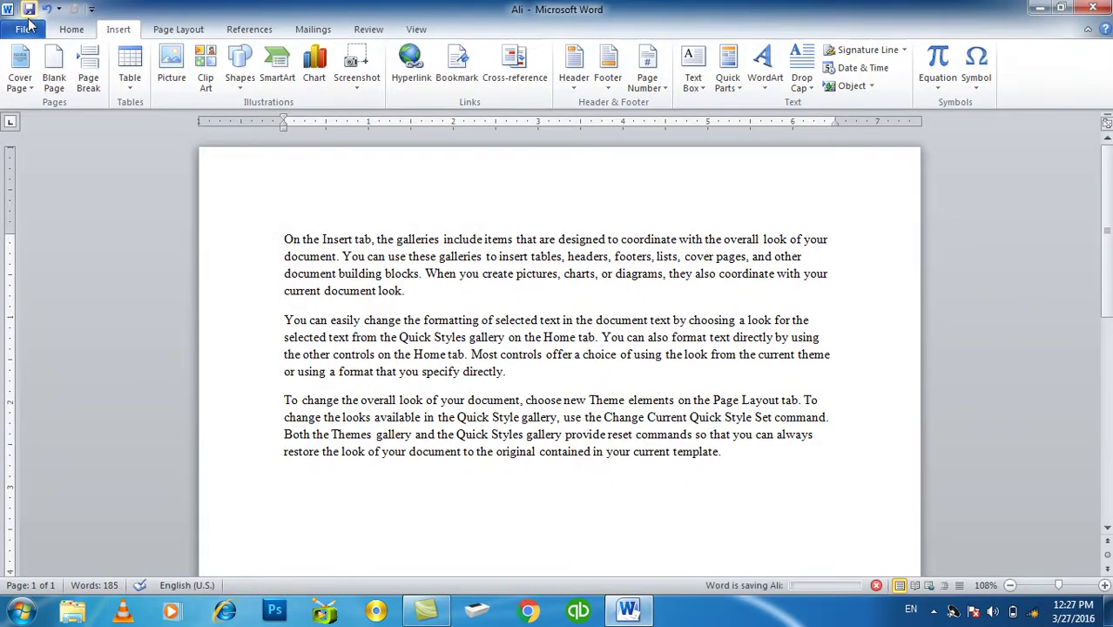
click(723, 500)
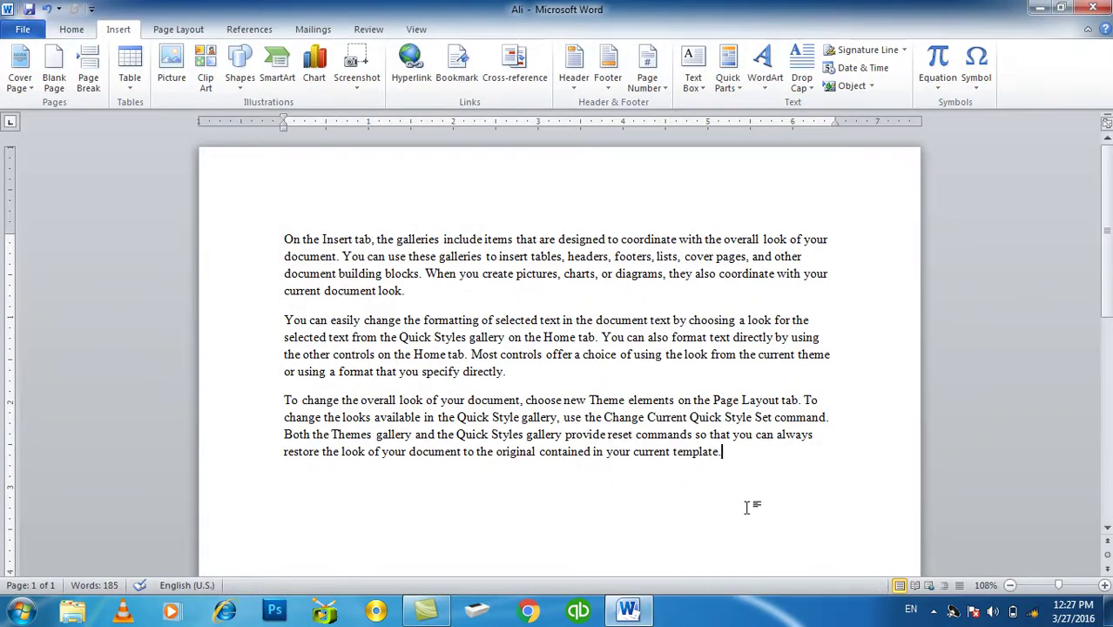
key(Return)
key(Return)
key(Return)
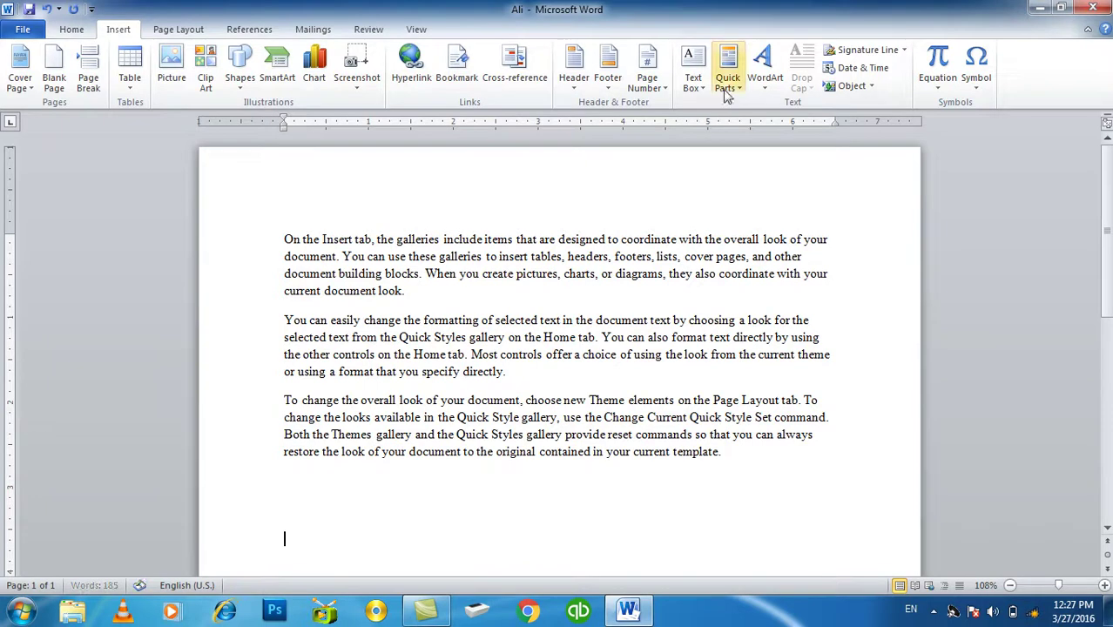
Insert the Comments document property into the page from Quick Parts.
click(728, 69)
mouse_move(752, 127)
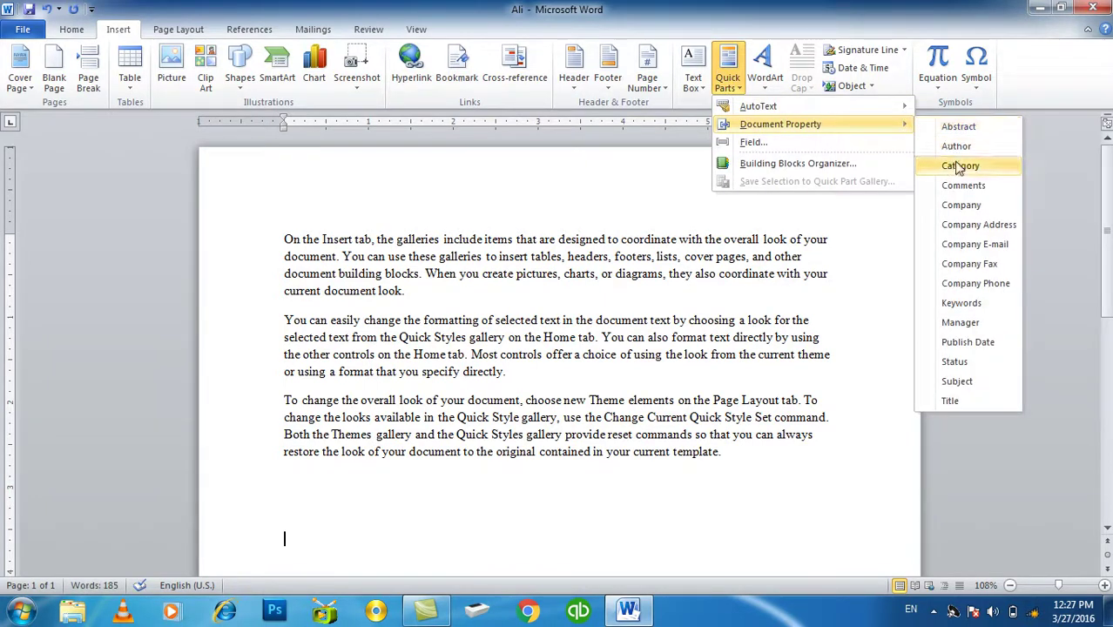
click(962, 186)
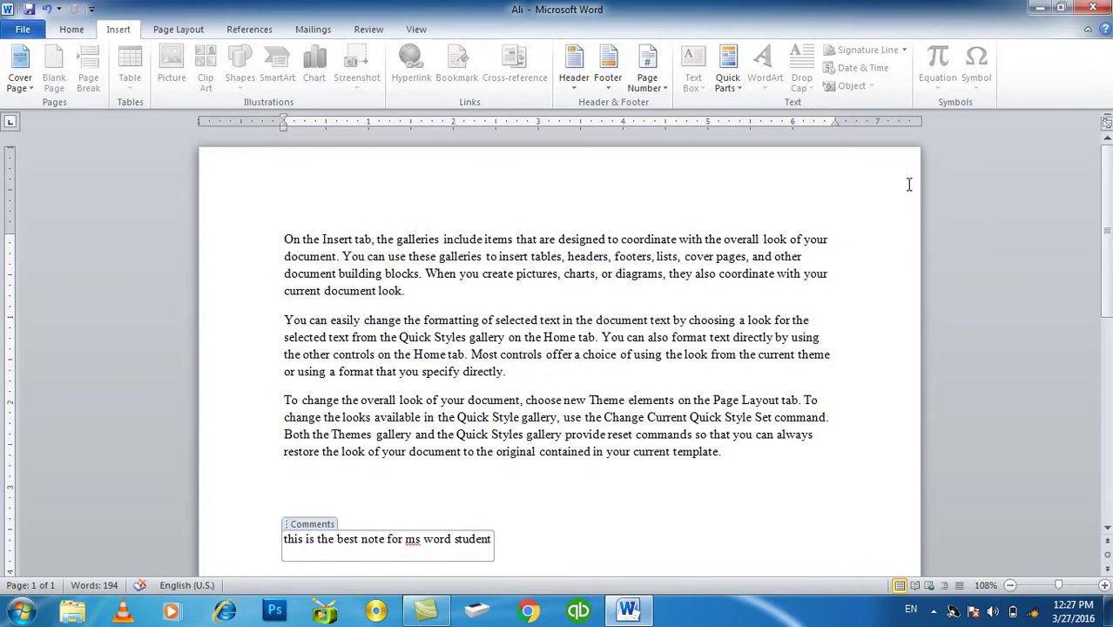
click(647, 485)
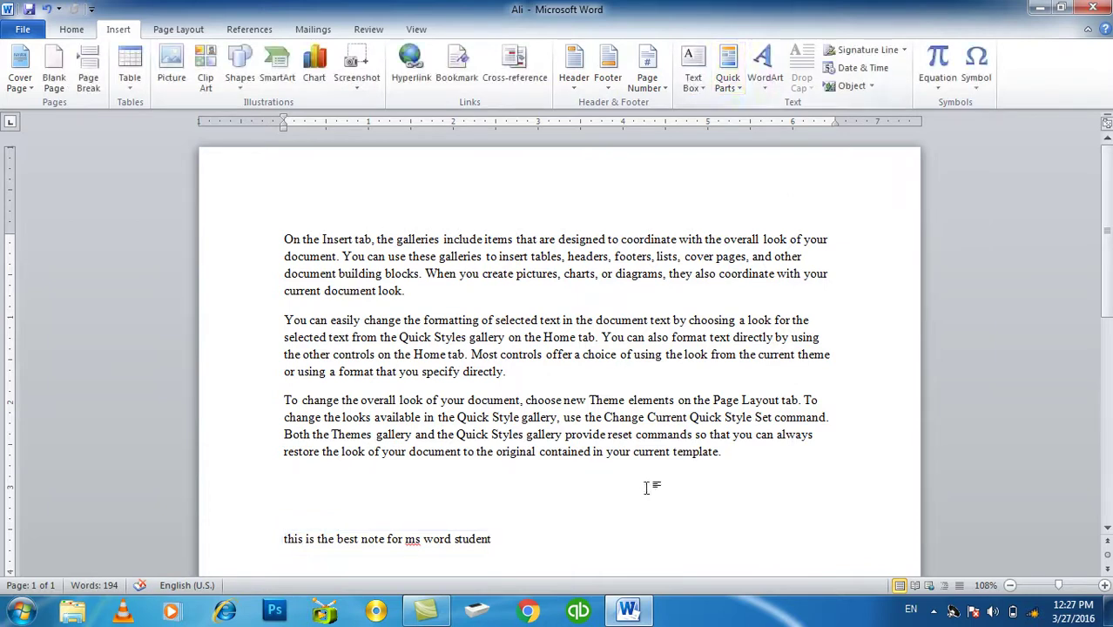
Select and delete all the text, leaving the page empty.
click(730, 87)
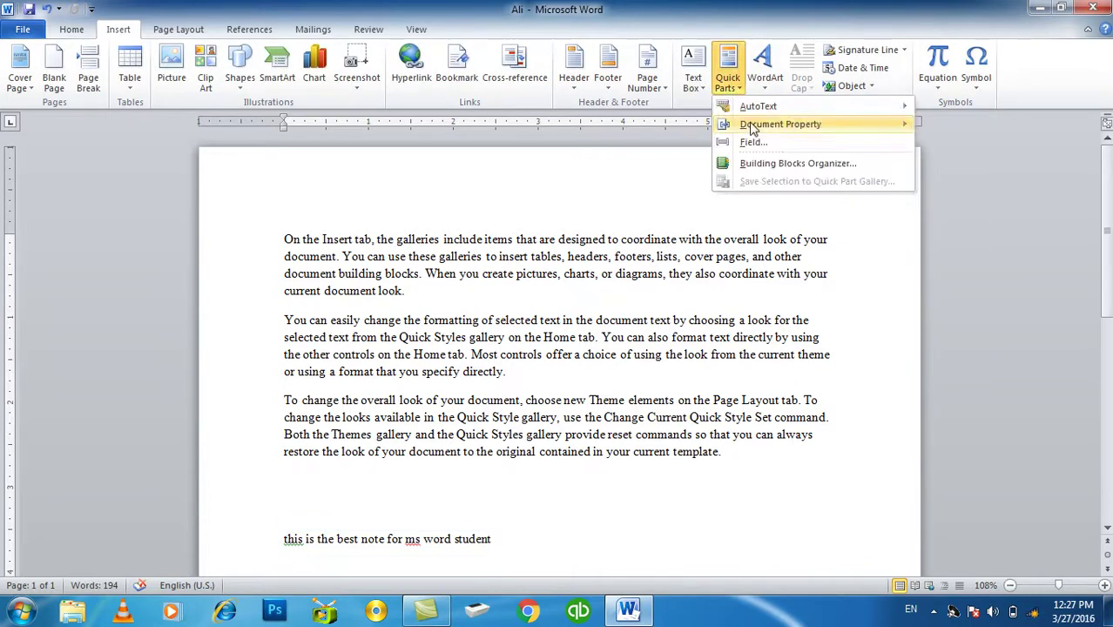
mouse_move(754, 128)
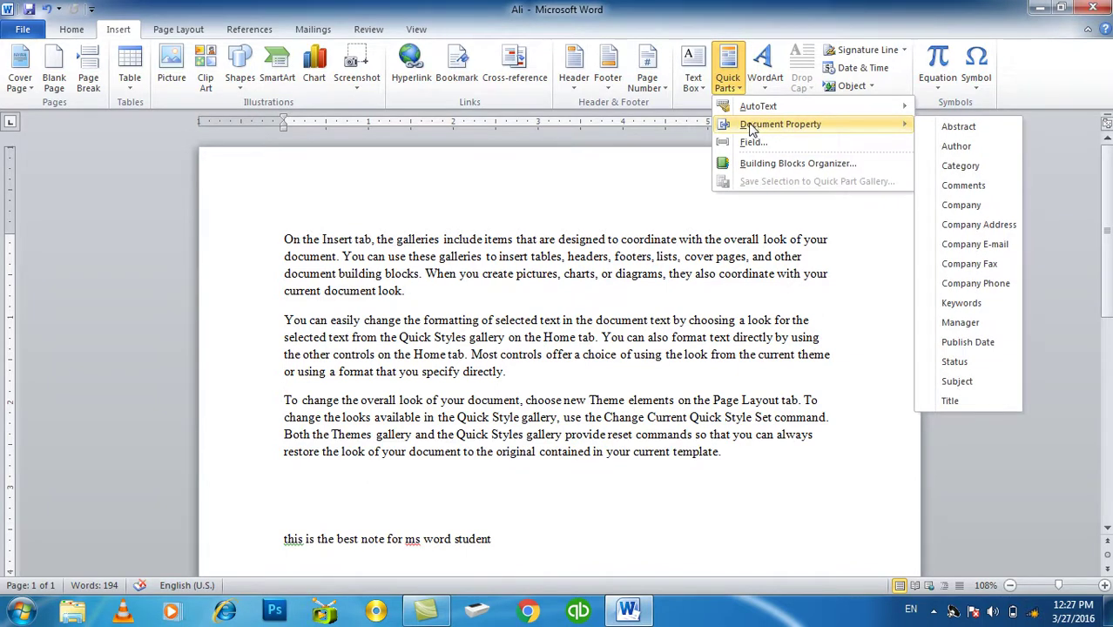
click(659, 493)
key(ctrl+a)
key(Delete)
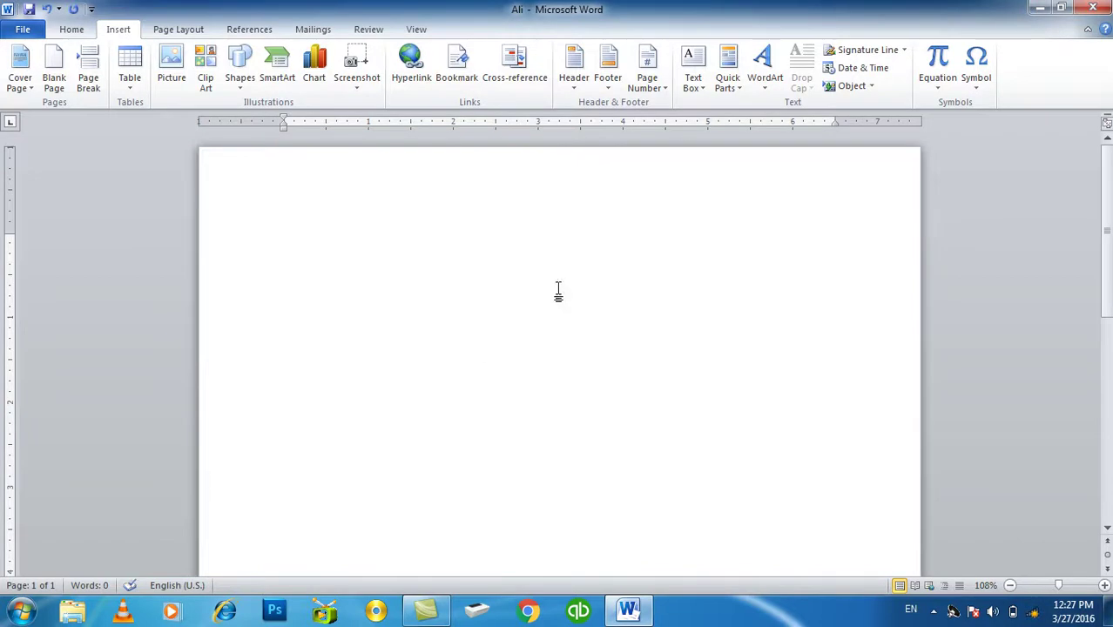
Insert a CreateDate field in 'Sunday, March 27, 2016' format, then delete it.
click(691, 87)
click(733, 88)
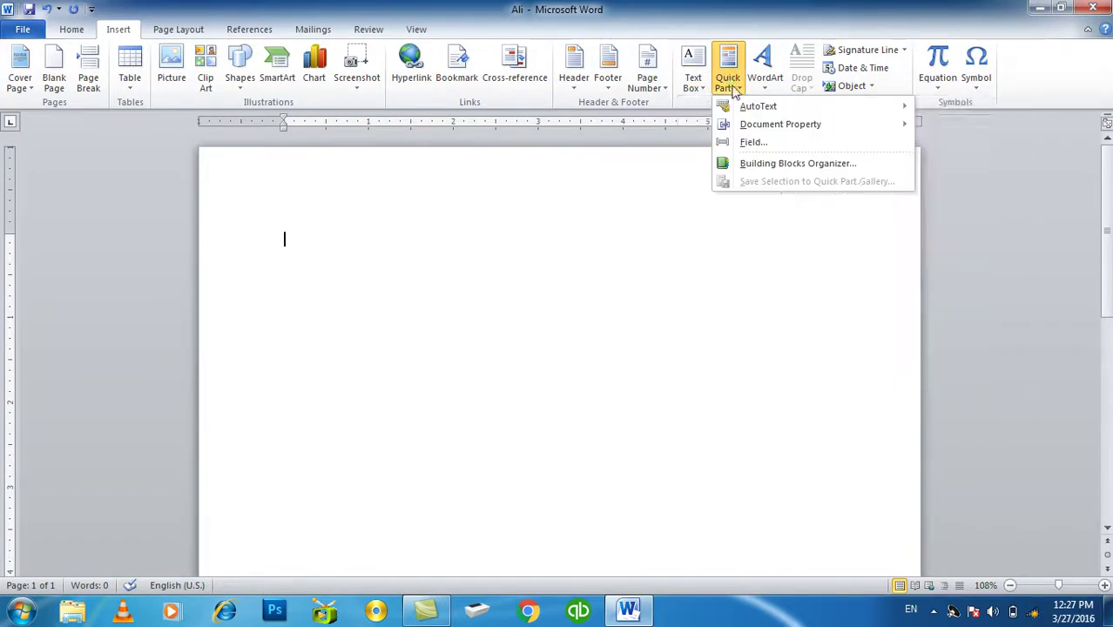
click(779, 143)
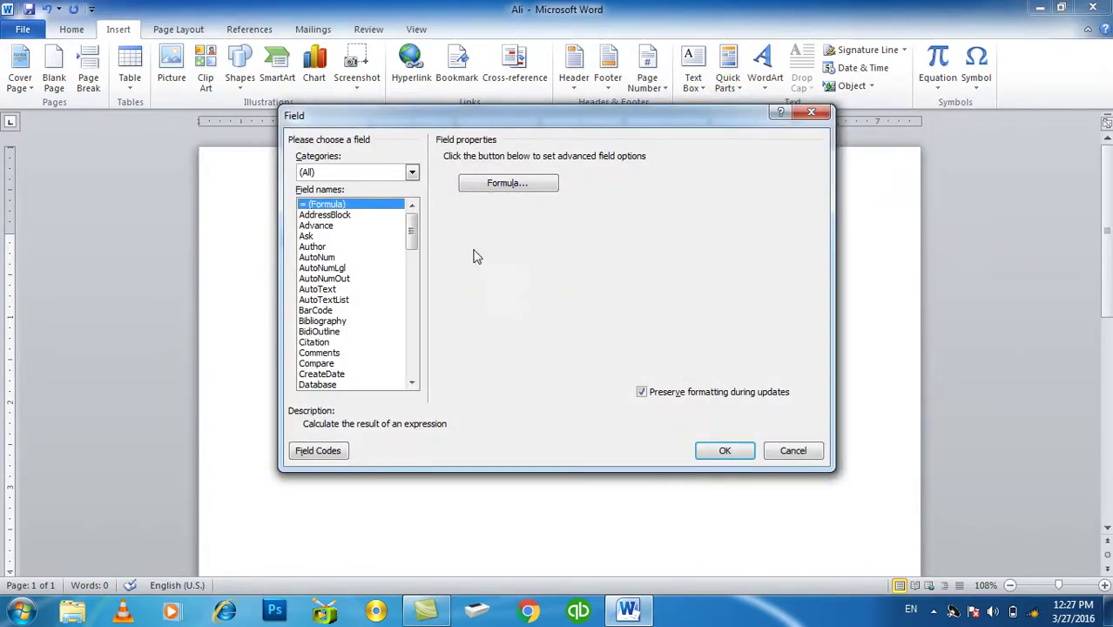
click(410, 171)
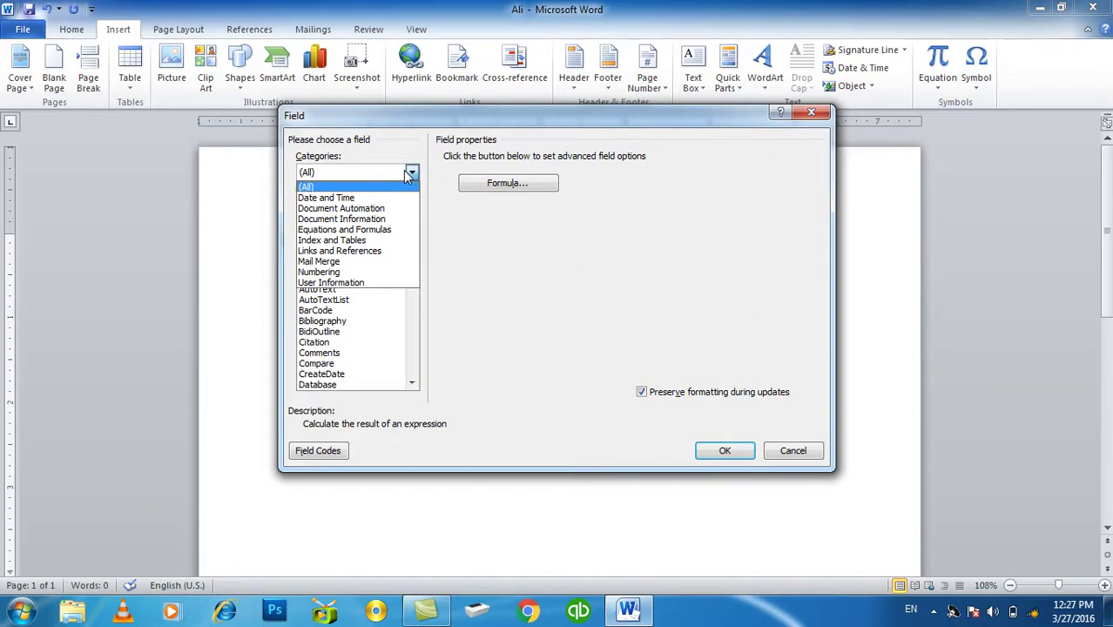
click(369, 199)
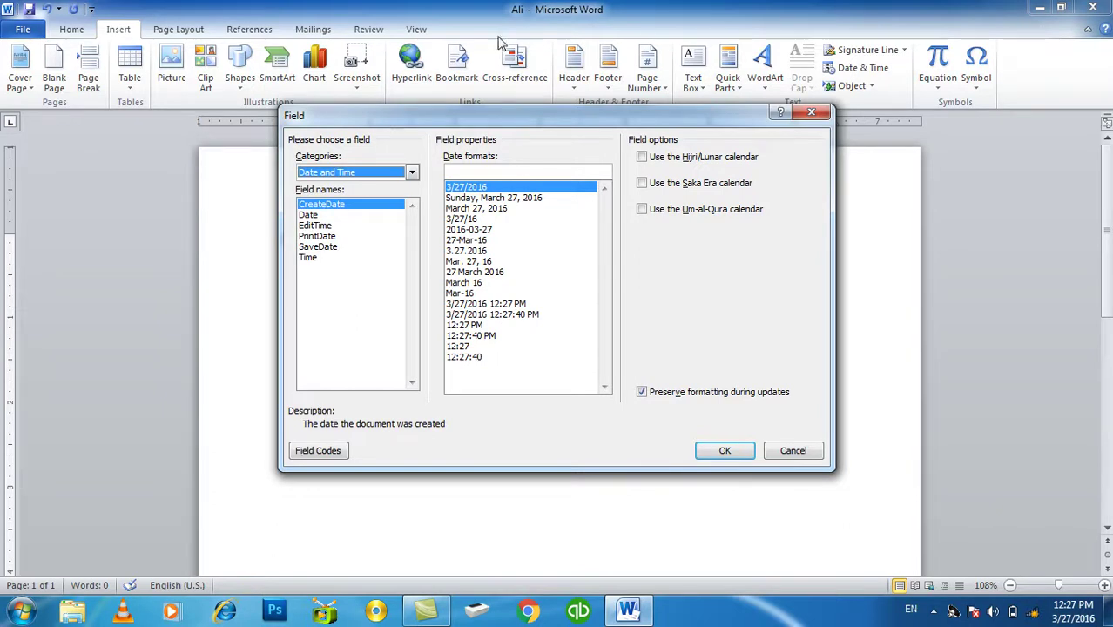
click(493, 199)
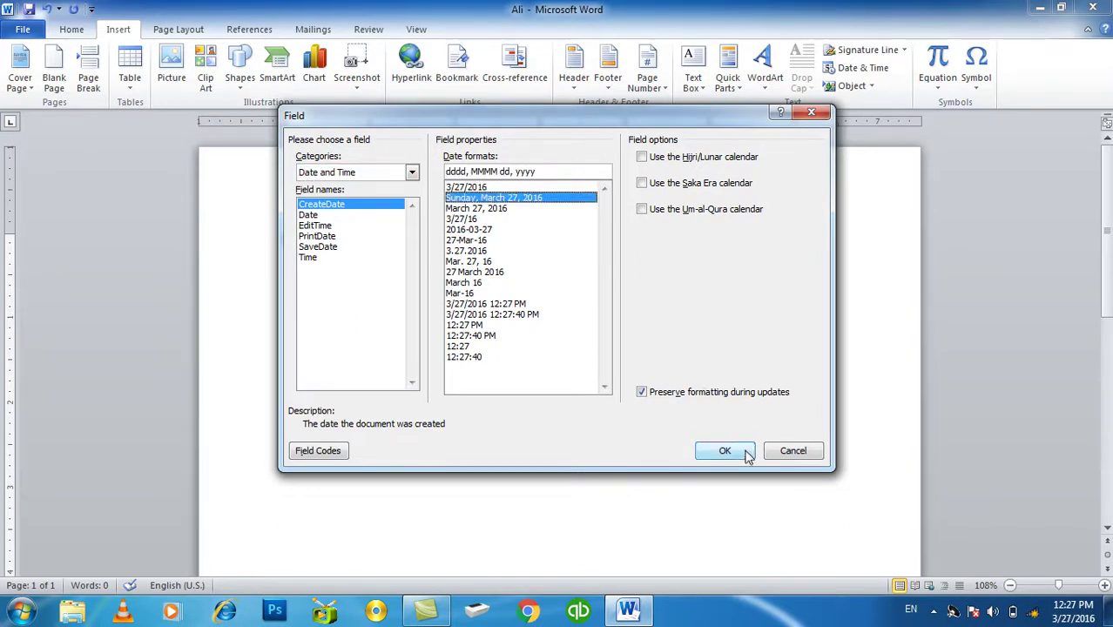
click(727, 450)
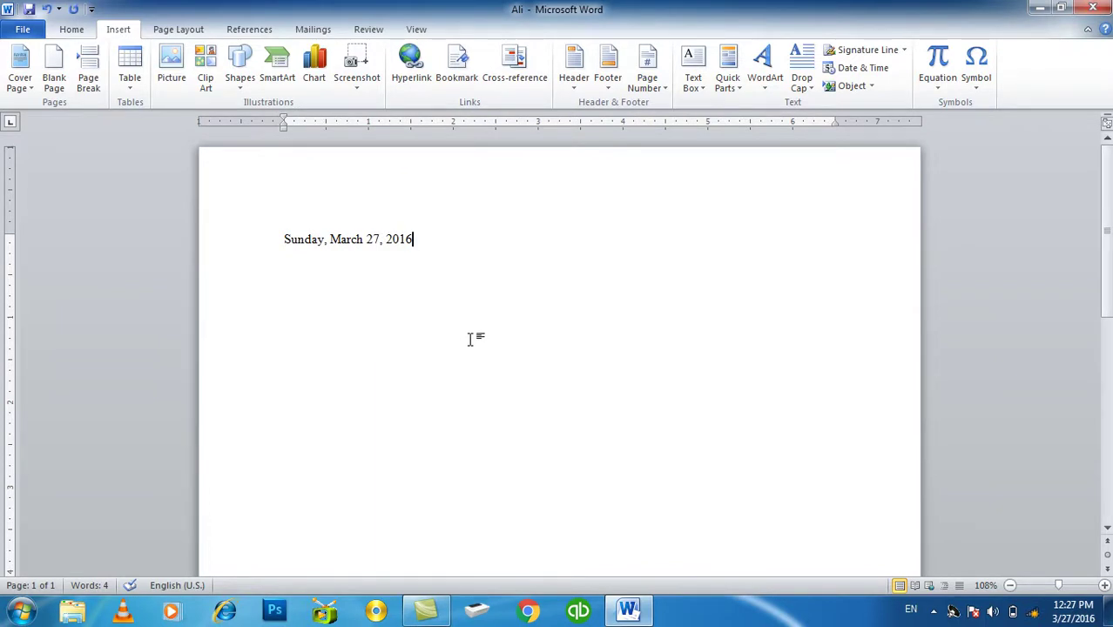
key(ctrl+a)
key(Delete)
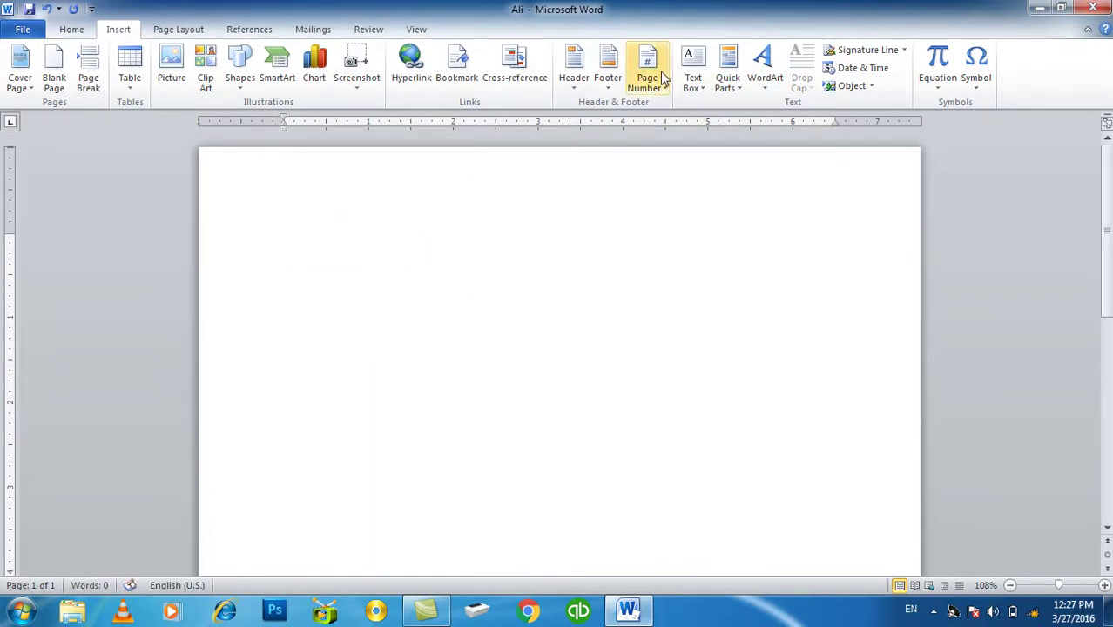
Insert an EditTime field showing total editing time, then delete it.
click(697, 86)
click(725, 83)
click(739, 139)
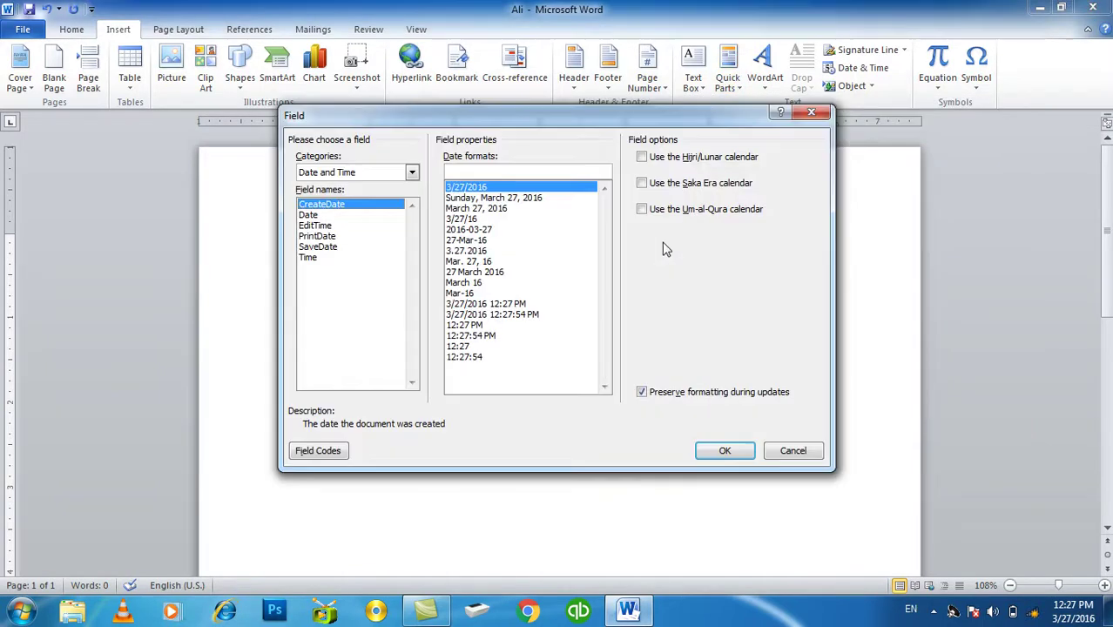
click(327, 226)
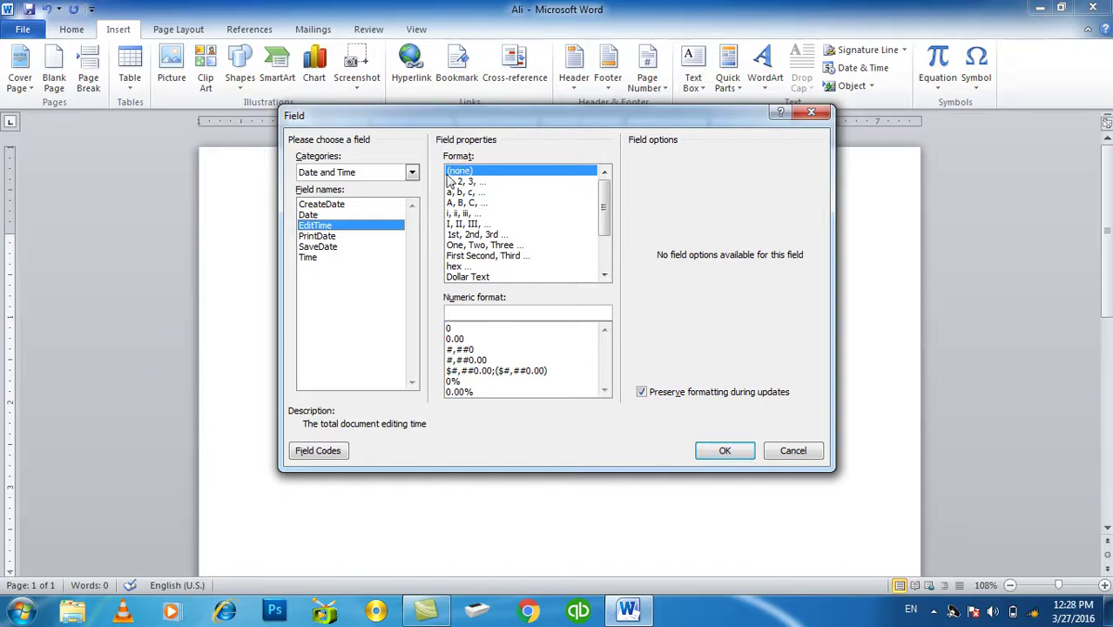
click(723, 450)
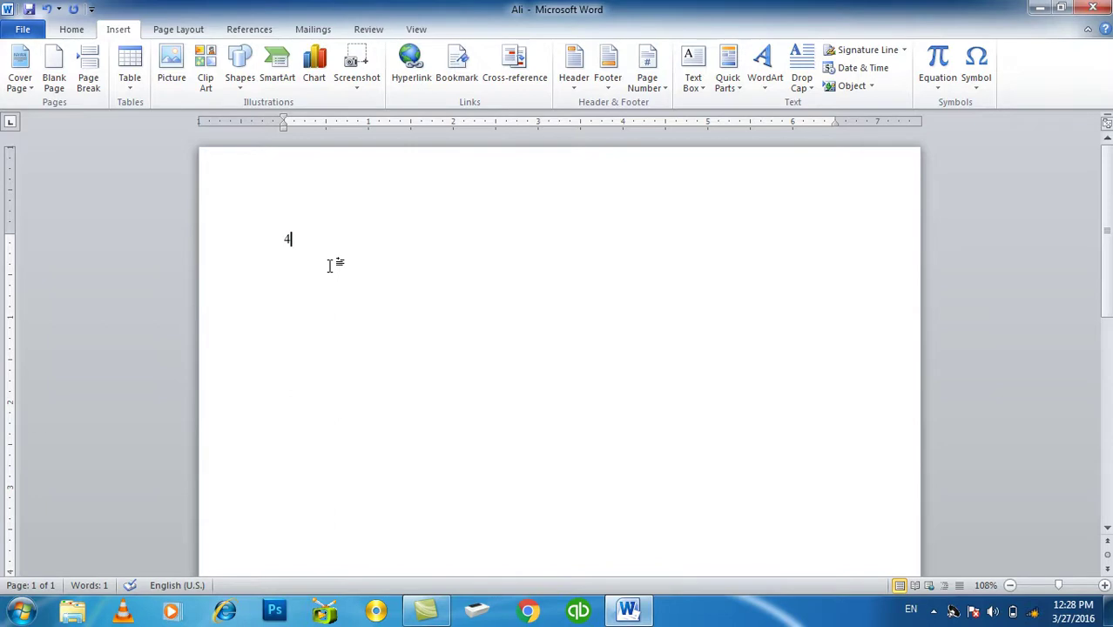
key(BackSpace)
key(BackSpace)
Insert the Document Information Comments field in Uppercase format, then delete that line.
click(689, 90)
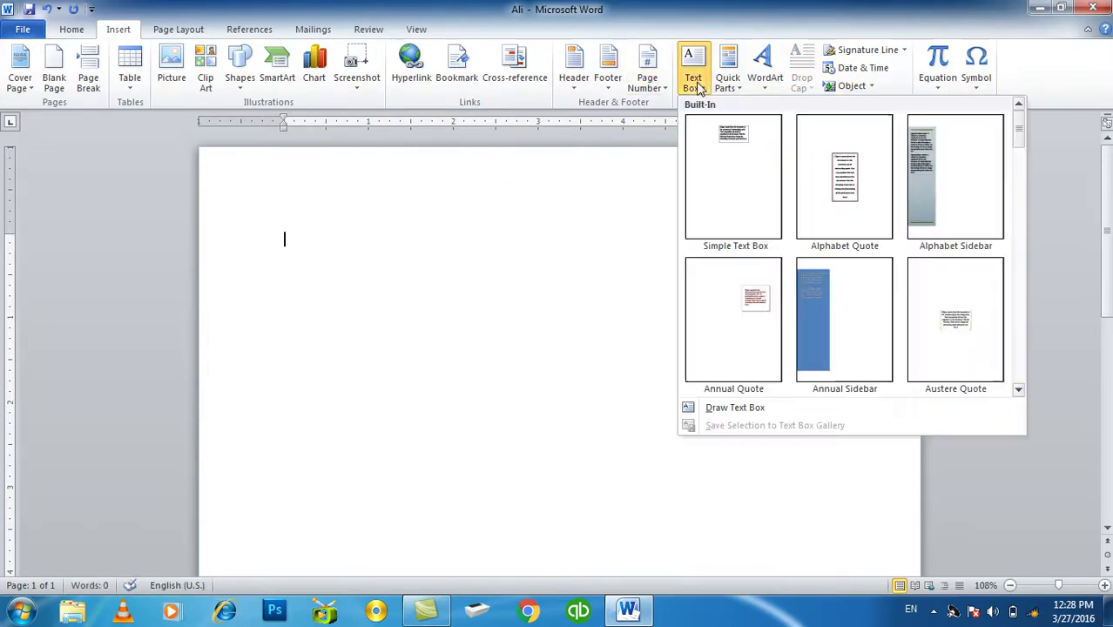
click(726, 85)
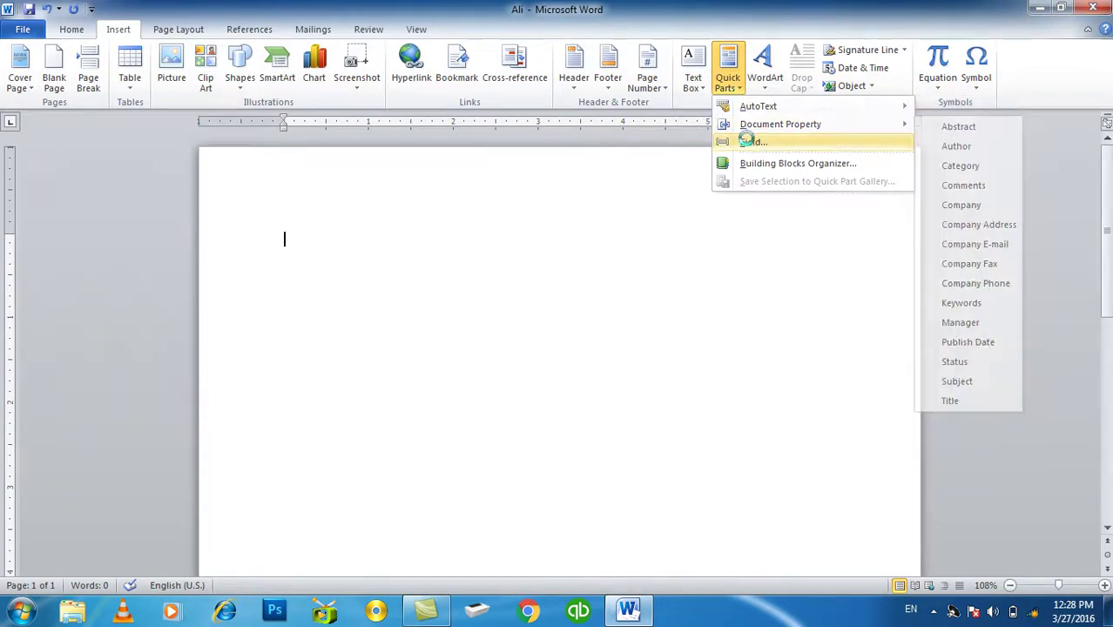
click(751, 142)
click(387, 173)
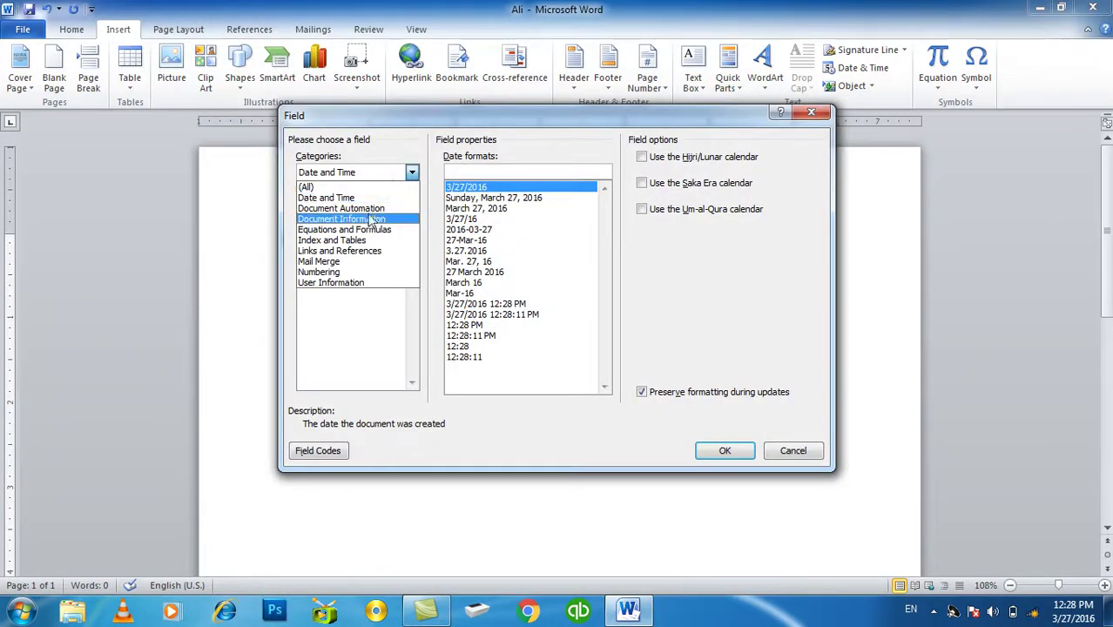
click(366, 209)
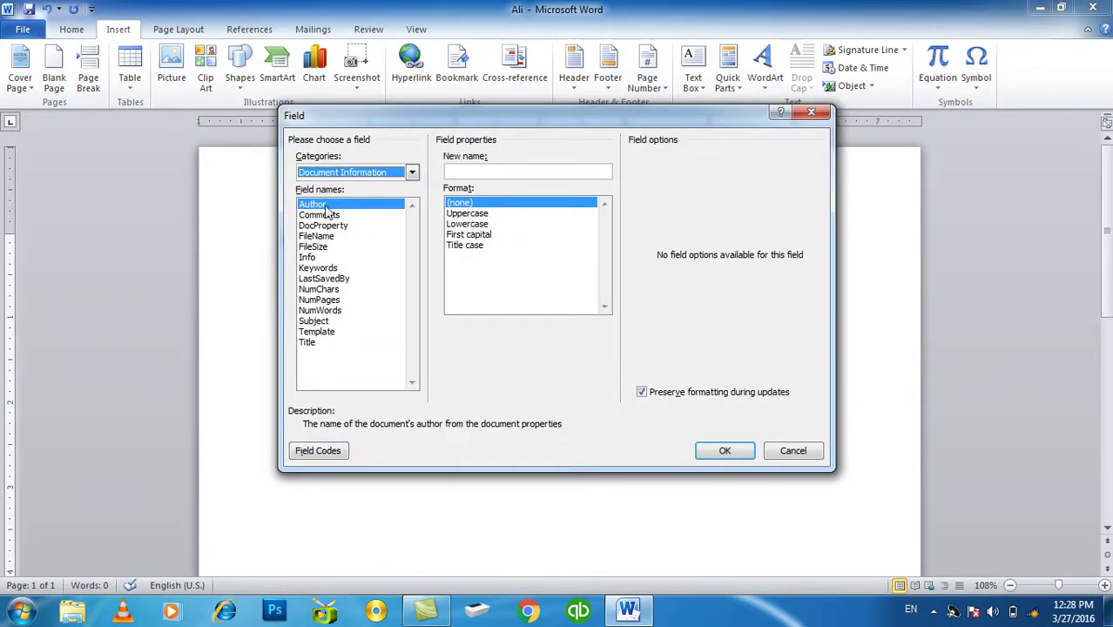
click(327, 216)
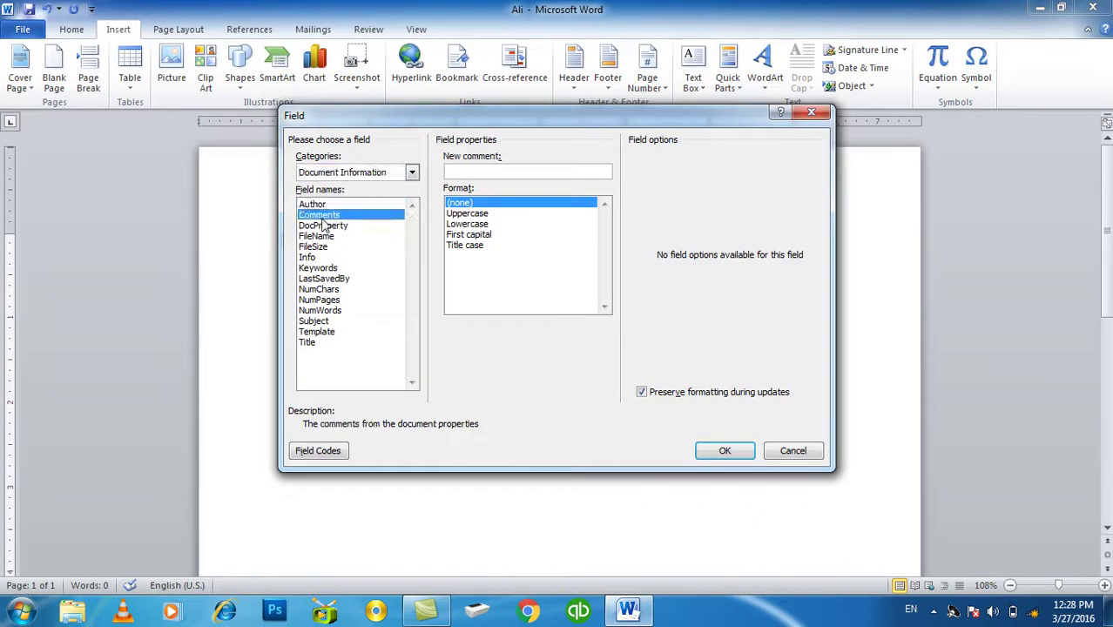
click(471, 214)
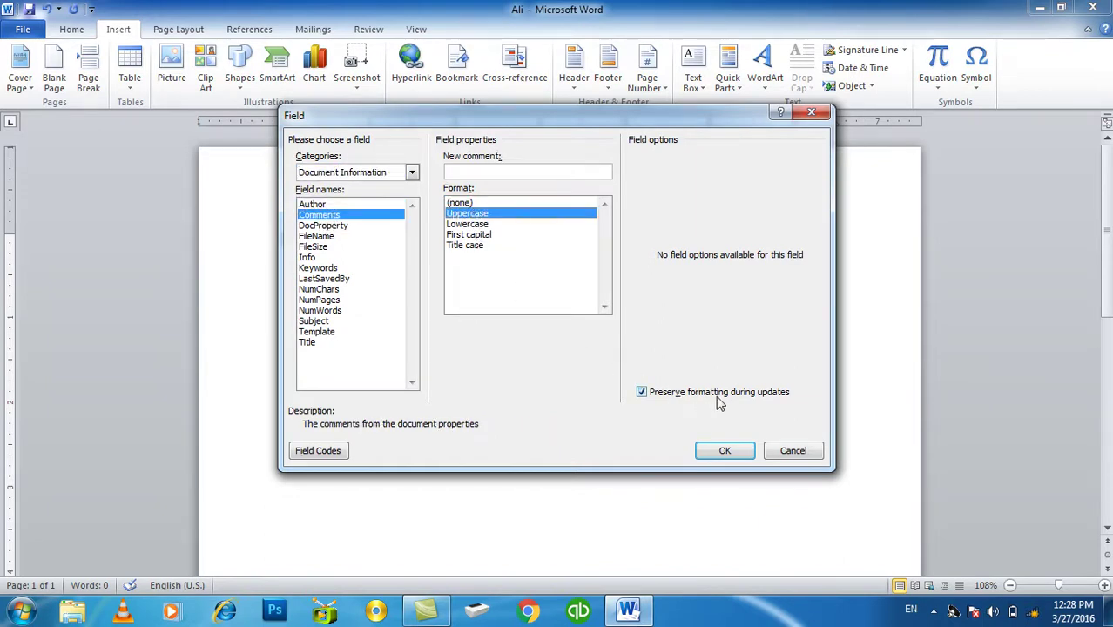
click(723, 450)
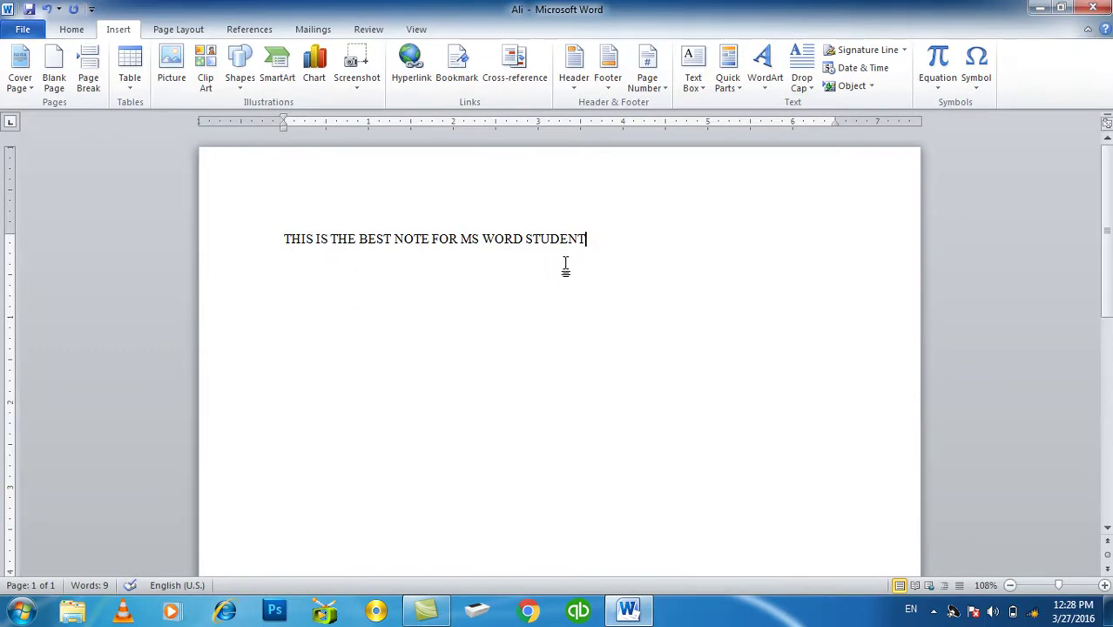
key(ctrl+a)
key(Delete)
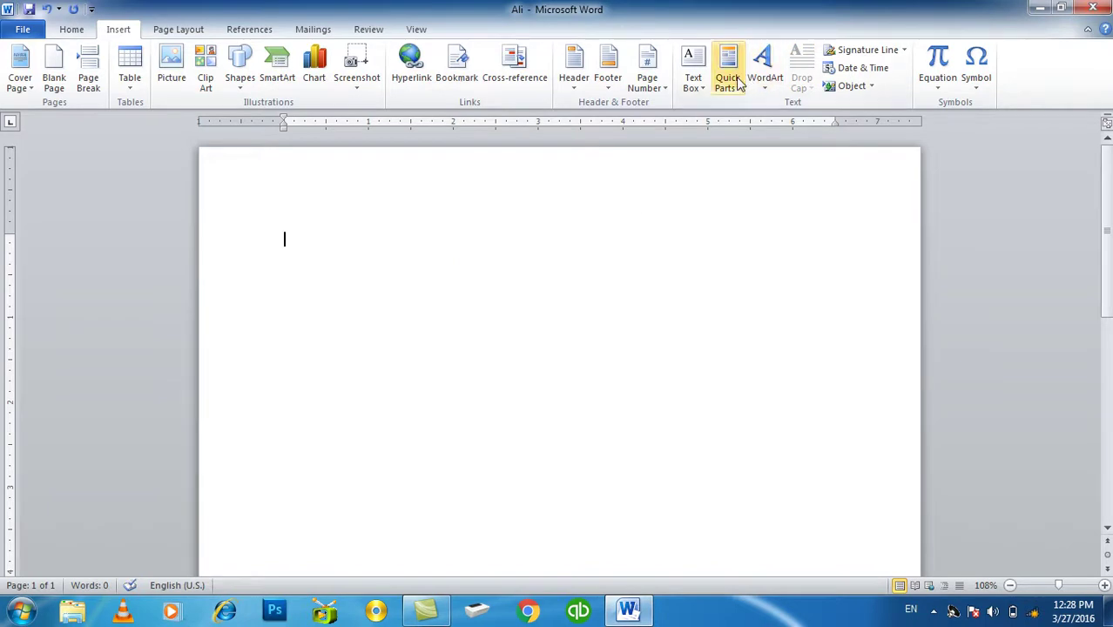
Browse the (All) field categories without inserting, then show the Table insertion options.
click(732, 82)
click(757, 143)
click(393, 173)
click(350, 184)
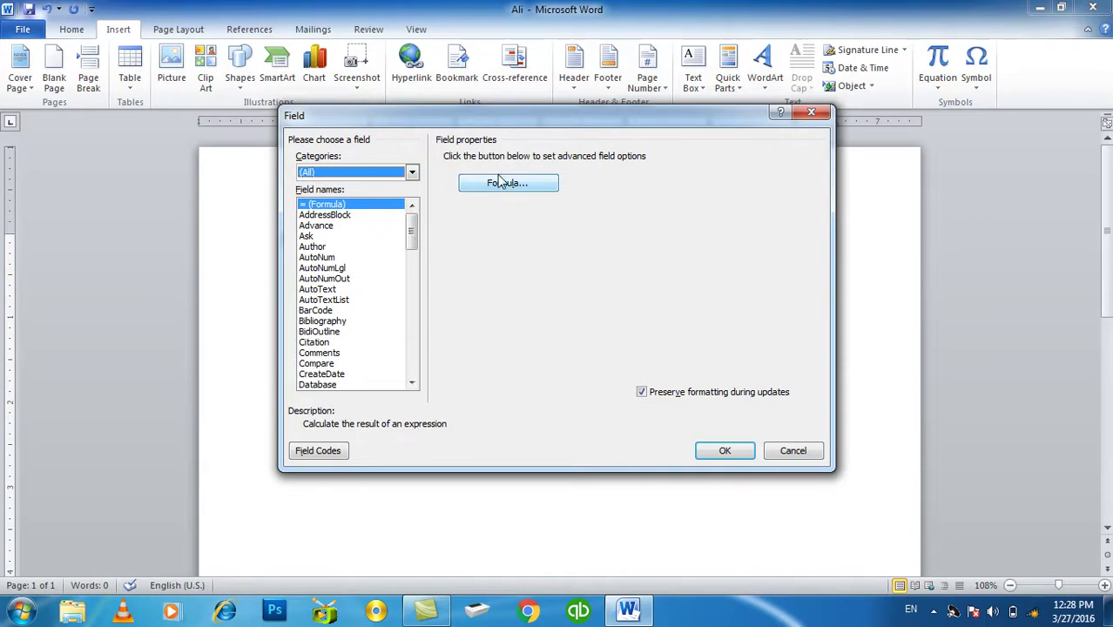
key(Escape)
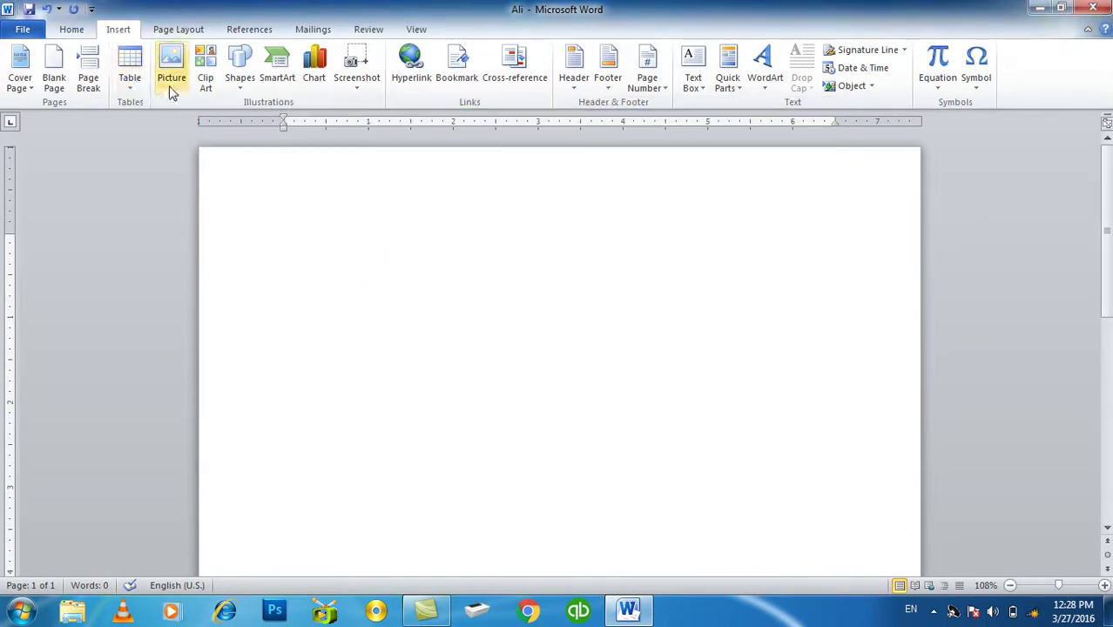
click(130, 88)
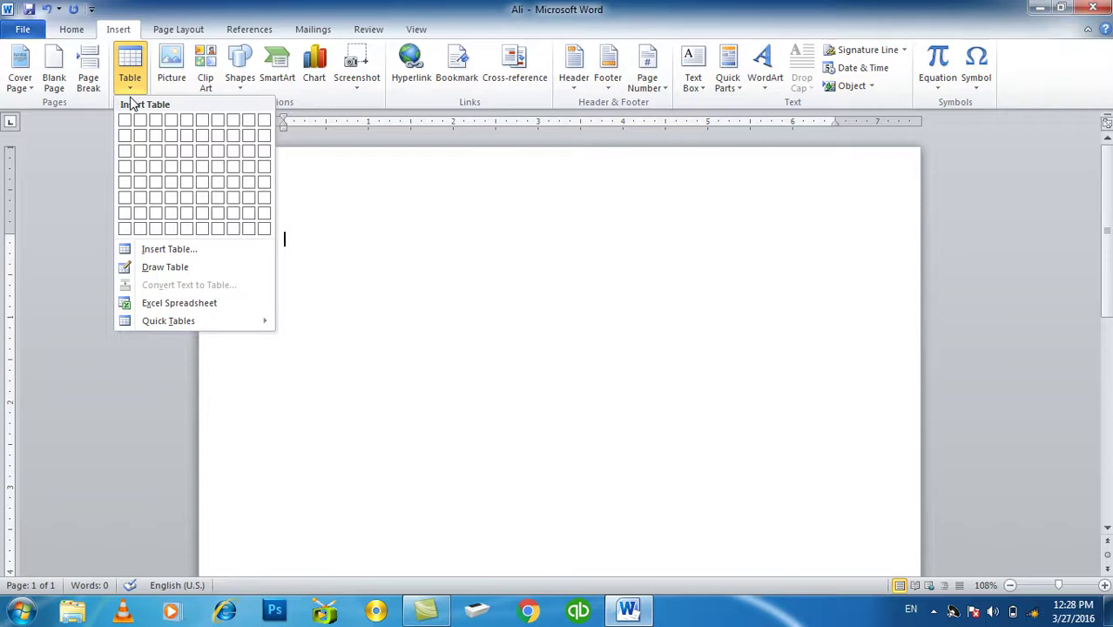
Insert a 4x4 draft table and type the headers TName and Jan.
click(178, 172)
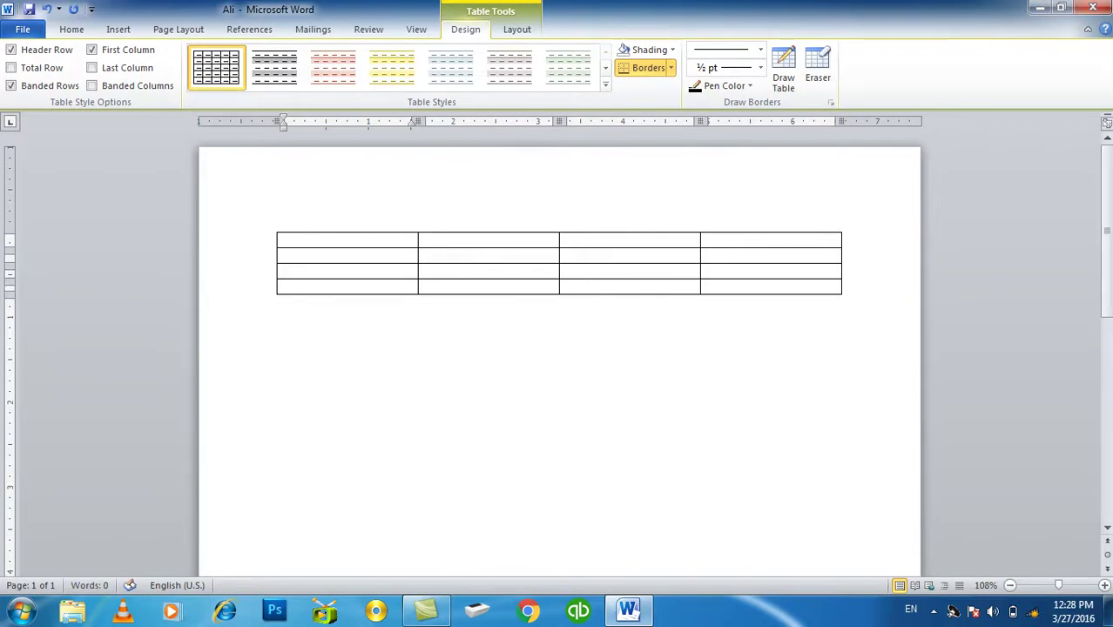
text(T)
key(BackSpace)
text(TName)
key(Tab)
text(Jan)
Delete the whole draft table and return to the Insert ribbon.
key(ctrl+a)
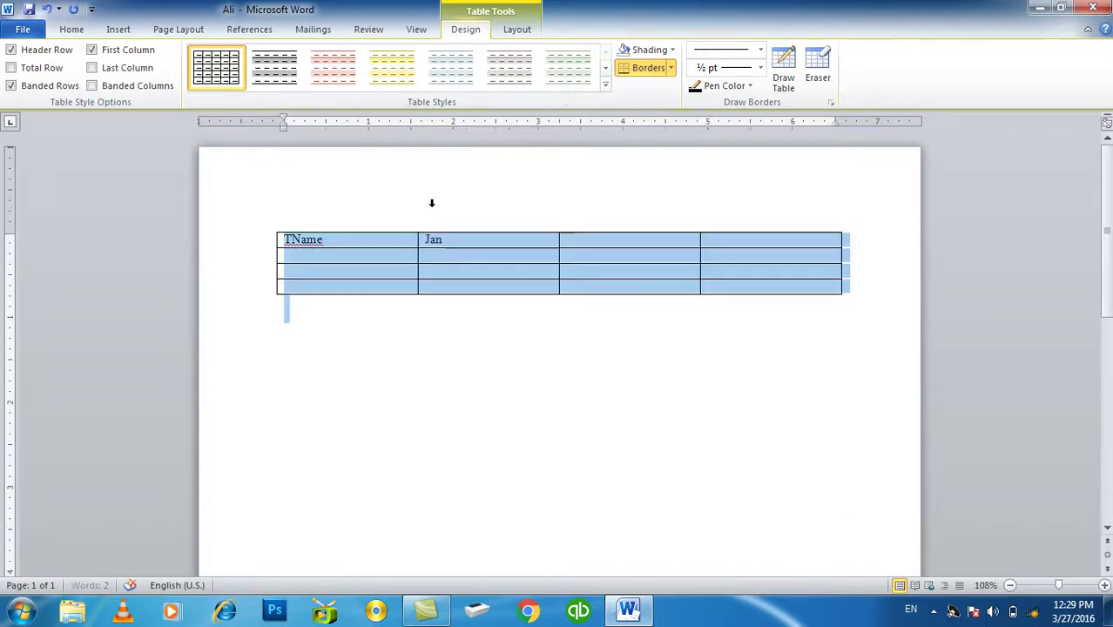
key(Delete)
click(119, 29)
Insert a 10-column, 3-row table and type headers T.Name, Jan, Feb and March.
click(130, 76)
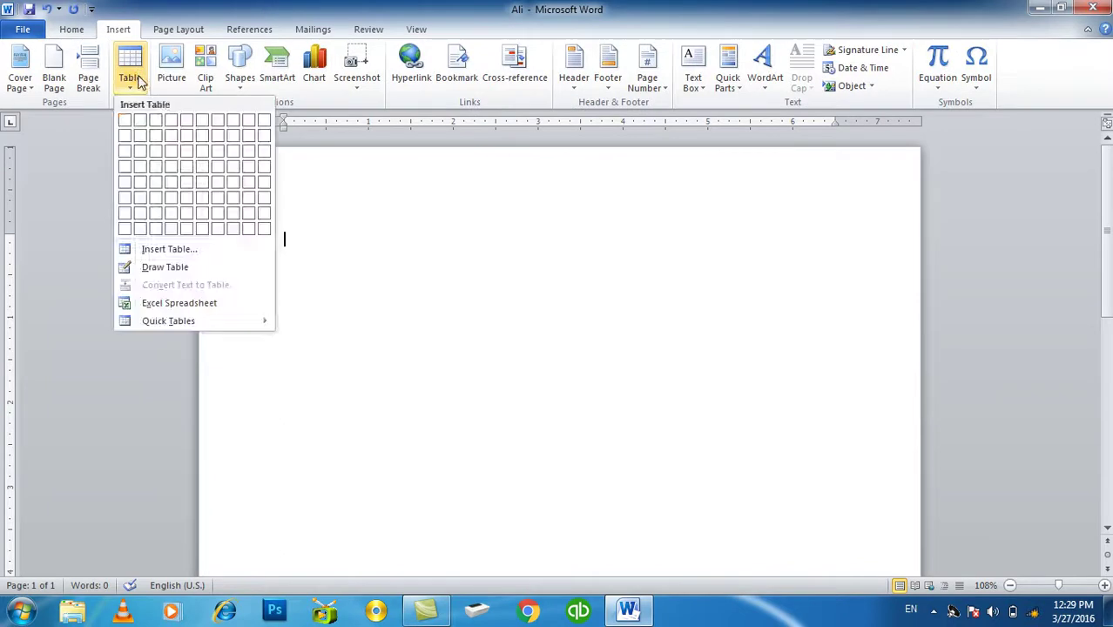
click(264, 153)
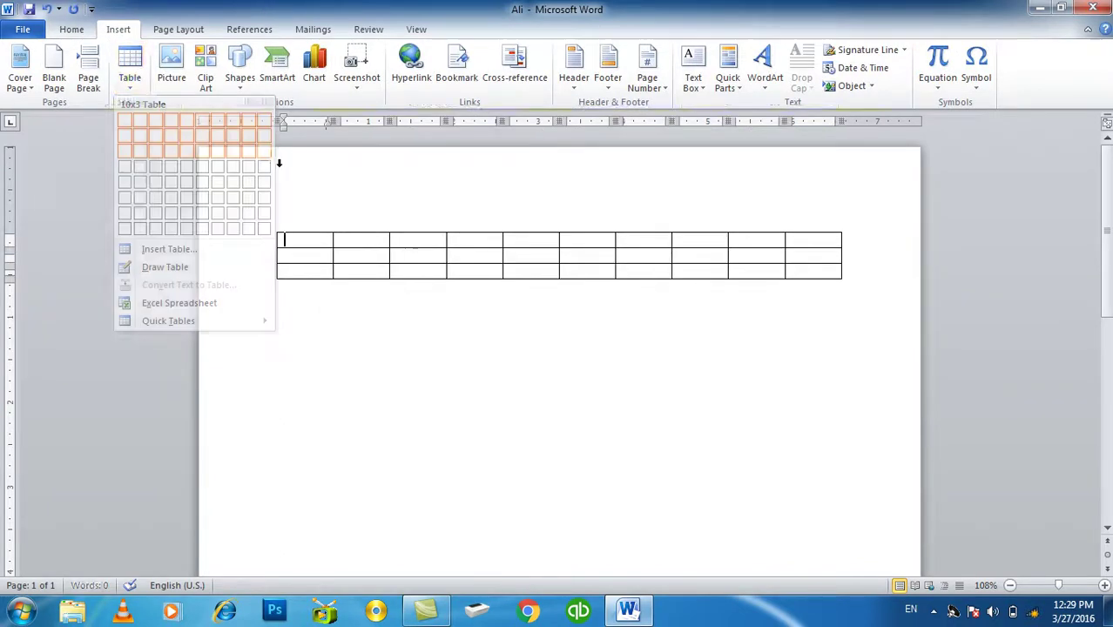
text(T.)
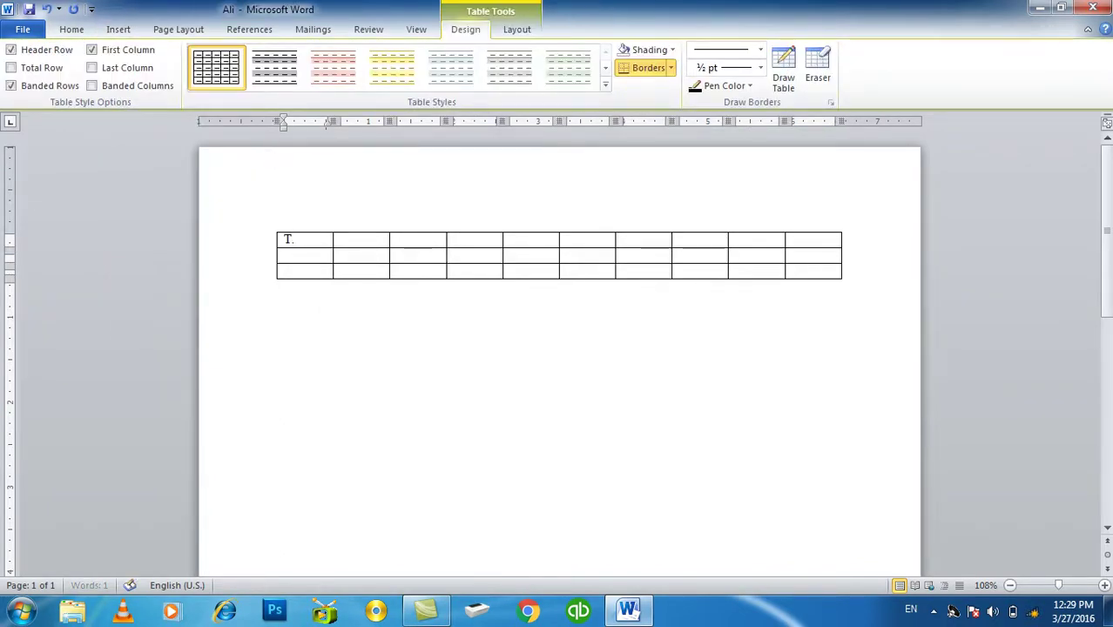
text(Name)
key(Tab)
text(Jan)
key(Tab)
text(Feb)
key(Tab)
text(March)
key(Tab)
Add the remaining headers Apr, May, Jun, Jully, Aguest and Total.
text(Apr)
key(Tab)
text(May)
key(Tab)
text(Jun)
key(Tab)
text(Jully)
key(Tab)
text(Aguest)
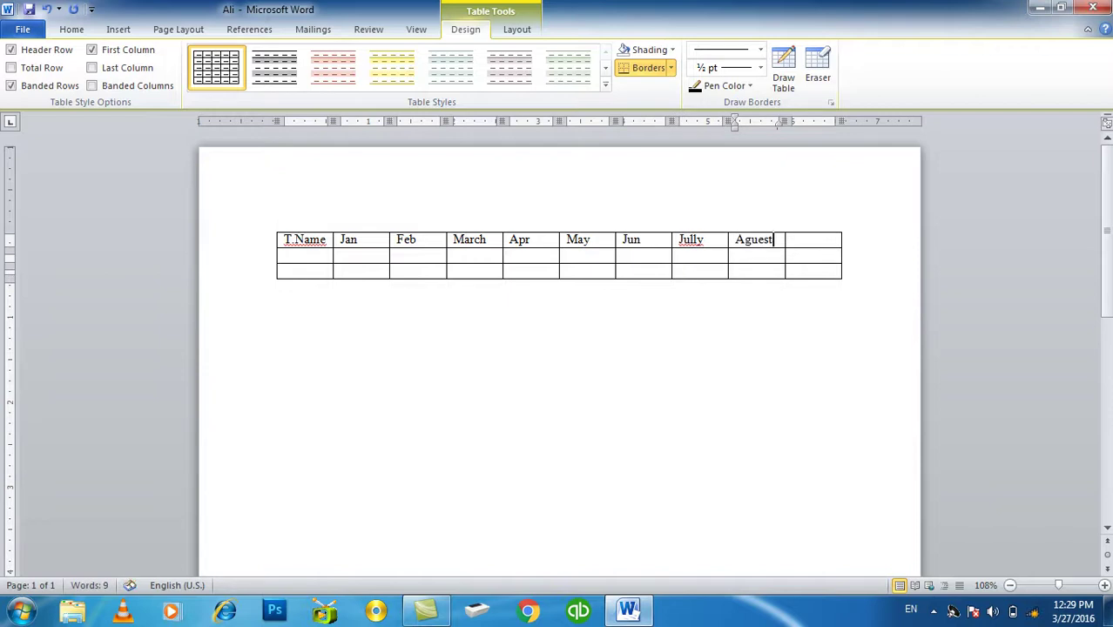
key(Tab)
text(Total)
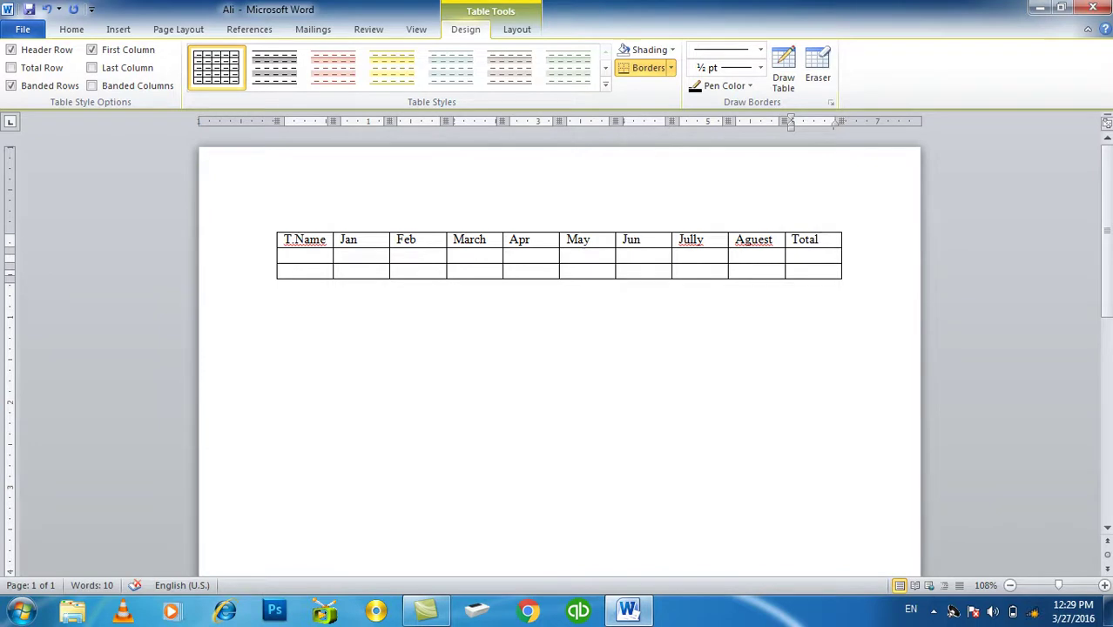
key(Tab)
key(Tab)
key(Tab)
key(Tab)
key(Tab)
key(Tab)
key(Tab)
key(Tab)
key(Tab)
key(Tab)
key(Tab)
key(Tab)
key(Tab)
key(Tab)
key(Tab)
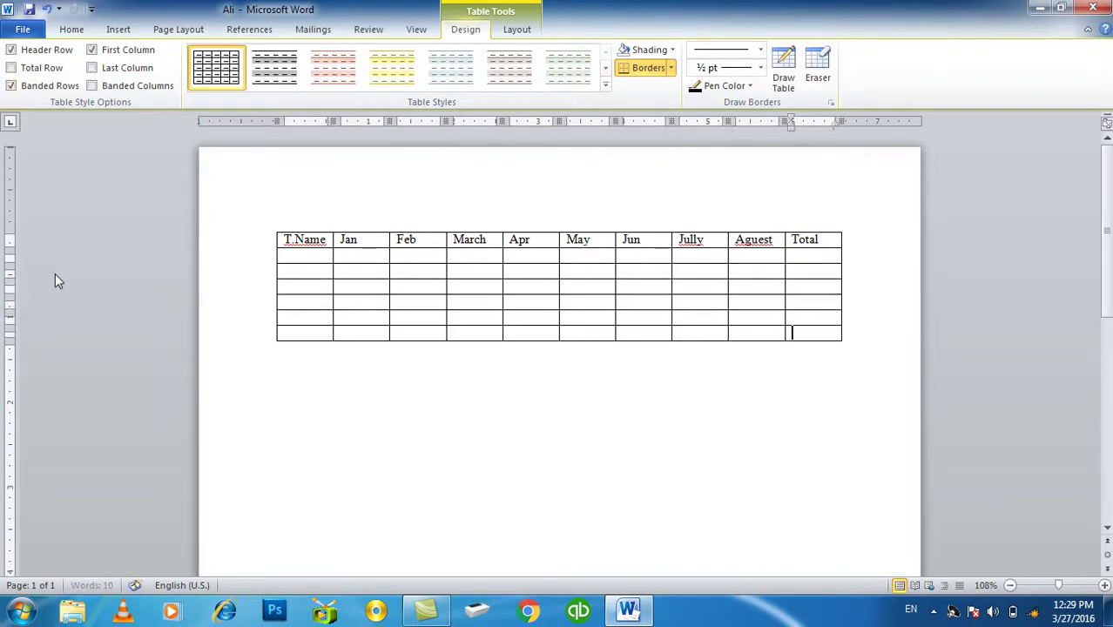
Enter the names Islam, Salam and Kamal in the first column.
click(292, 255)
text(Islam)
text(On the Insert tab, the galleries include items that are designed to coordinate with the overall look of your document. You can use these galleries to insert tables, headers, footers, lists, cover pages, and other document building blocks. When you create)
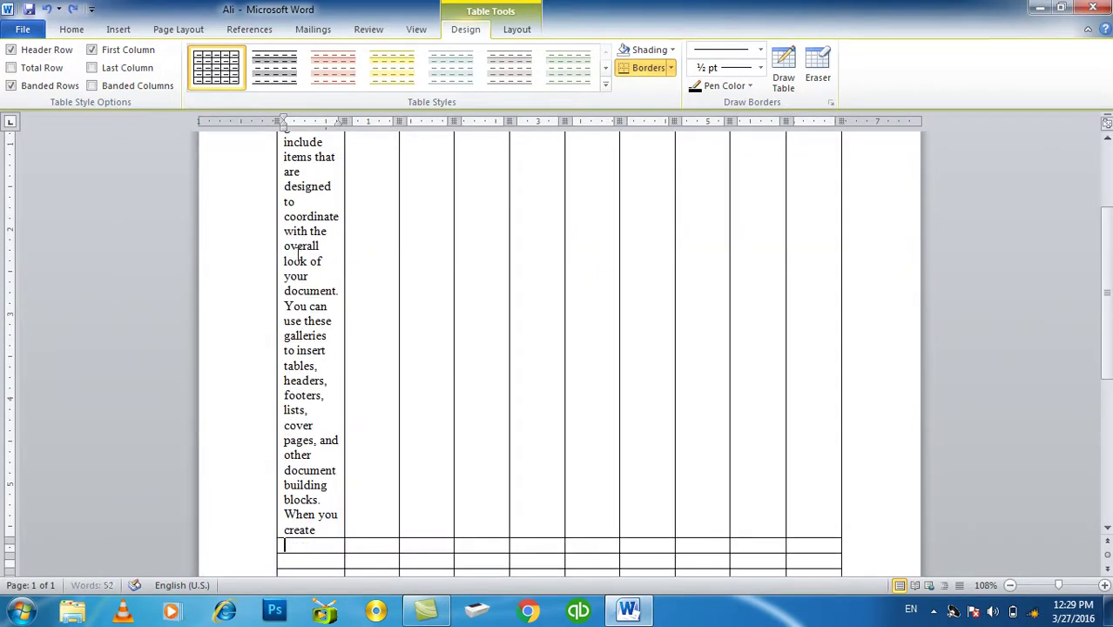
text(Salam)
key(Down)
text(K)
key(BackSpace)
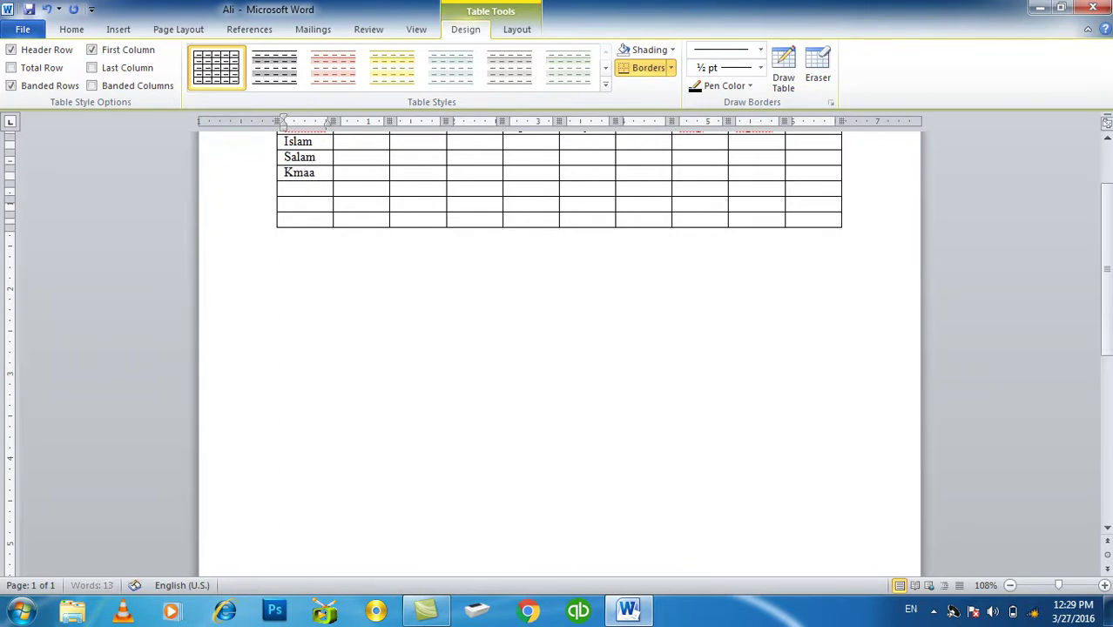
text(al)
Add the names Jamal, Naeem and Mansoor in the rows below.
key(Down)
text(Jamla)
key(BackSpace)
key(BackSpace)
text(al)
key(Down)
text(Nae)
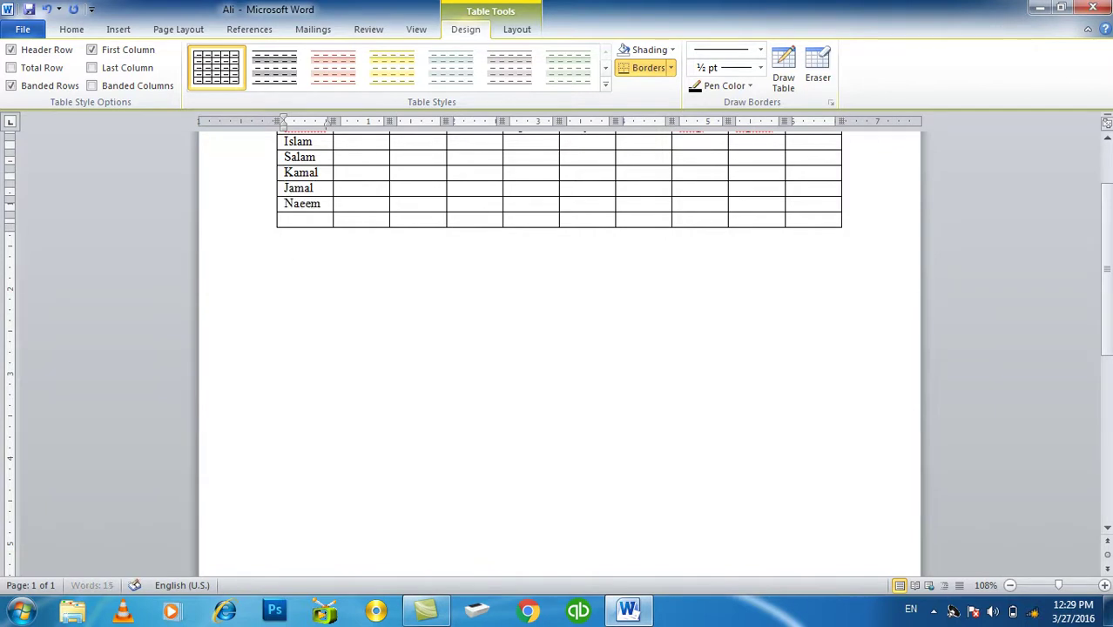
key(Down)
text(Mansoor)
scroll(302, 254, up, 2)
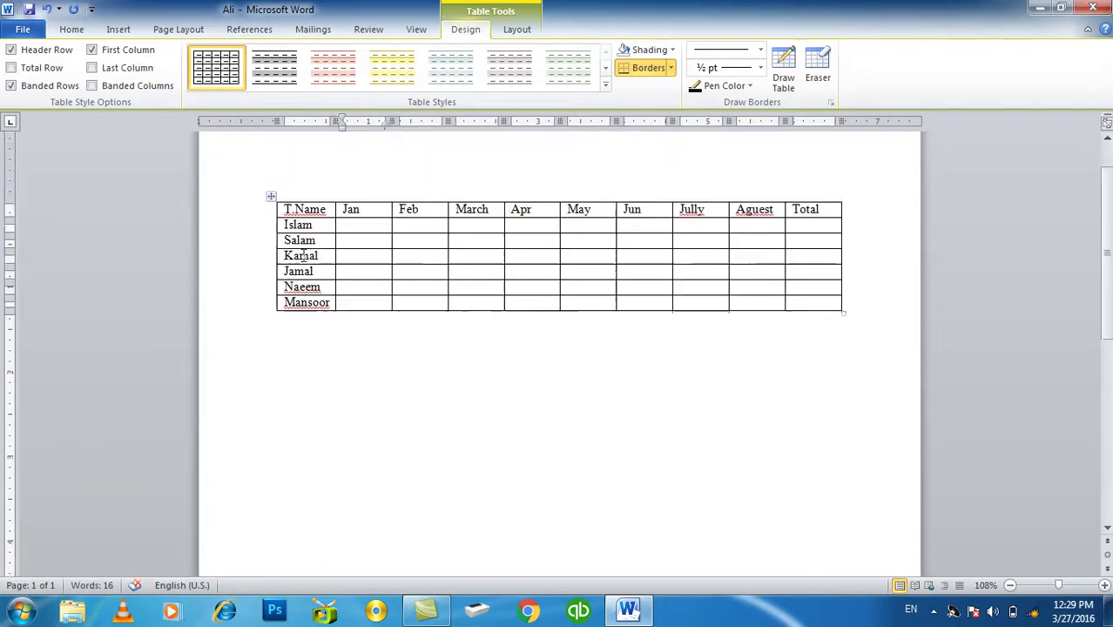
scroll(302, 254, up, 1)
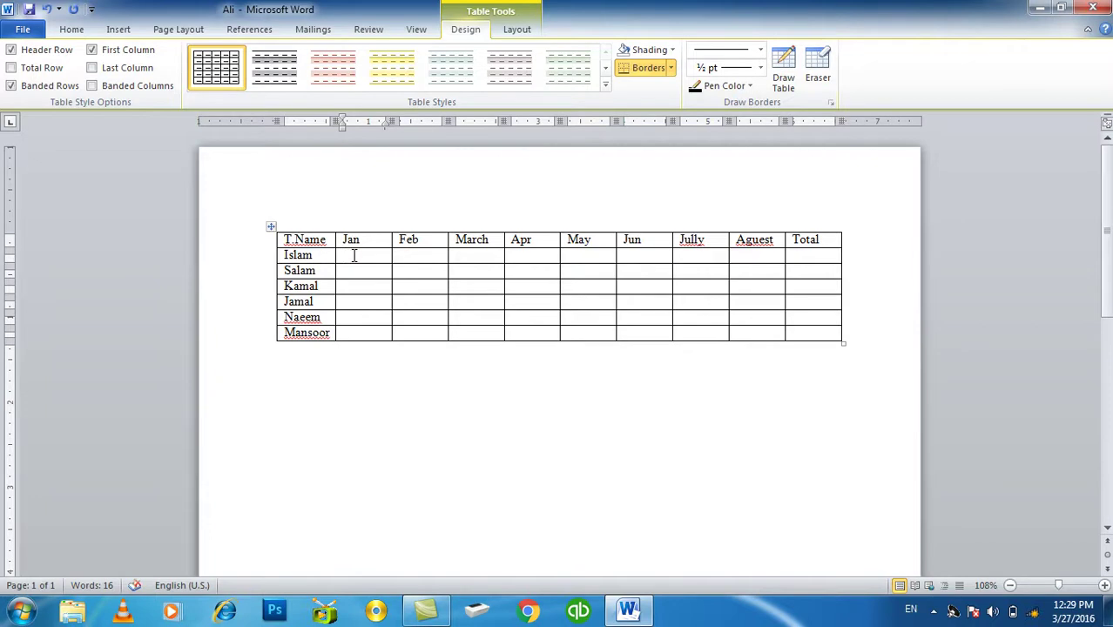
Fill the Jan column with 1000 for every name.
drag(354, 254, 360, 319)
text(100)
text(0)
key(shift+Left)
key(shift+Left)
key(shift+Left)
key(shift+Left)
key(Down)
key(shift+Down)
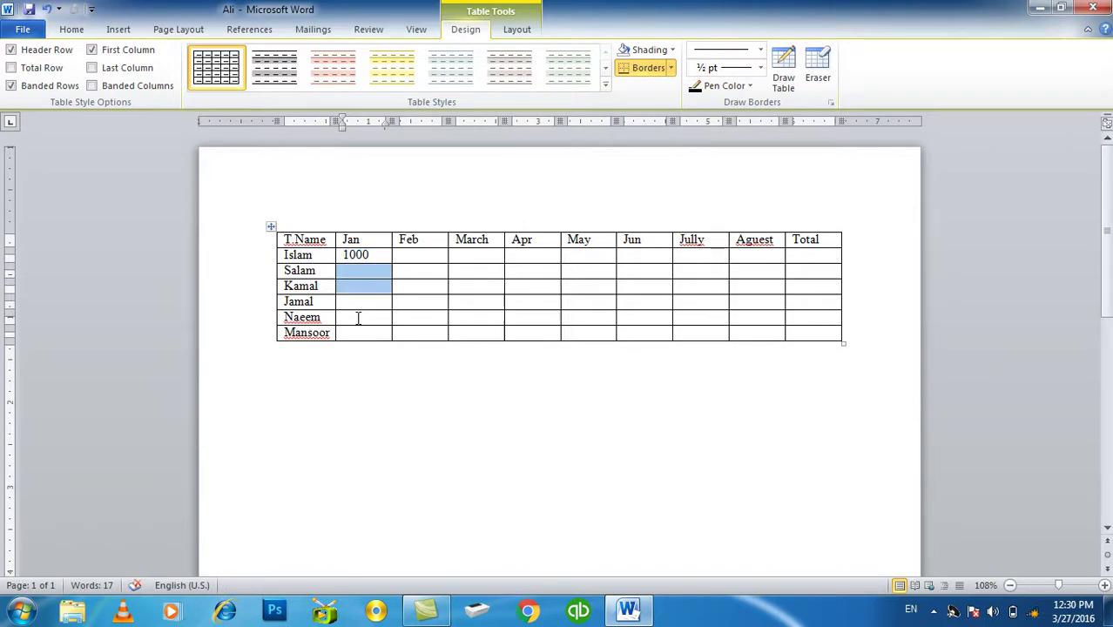
key(shift+Down)
key(shift+Down)
key(shift+Down)
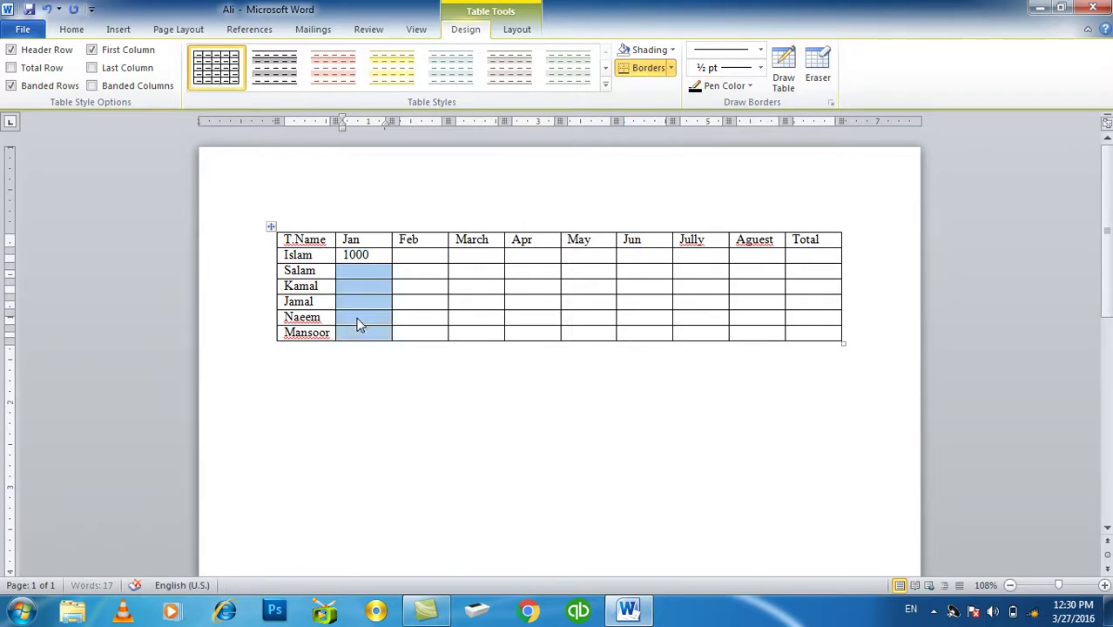
key(ctrl+v)
Fill the Feb column with 10000 for every name.
key(Tab)
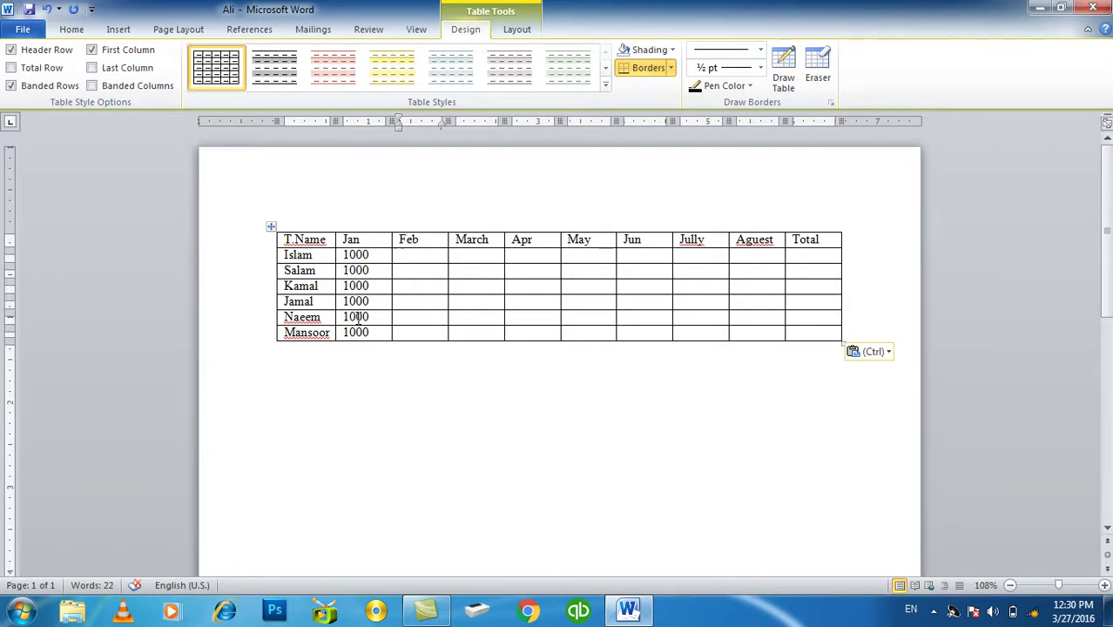
text(10000)
key(shift+Left)
key(shift+Left)
key(shift+Left)
key(shift+Left)
key(shift+Left)
key(Down)
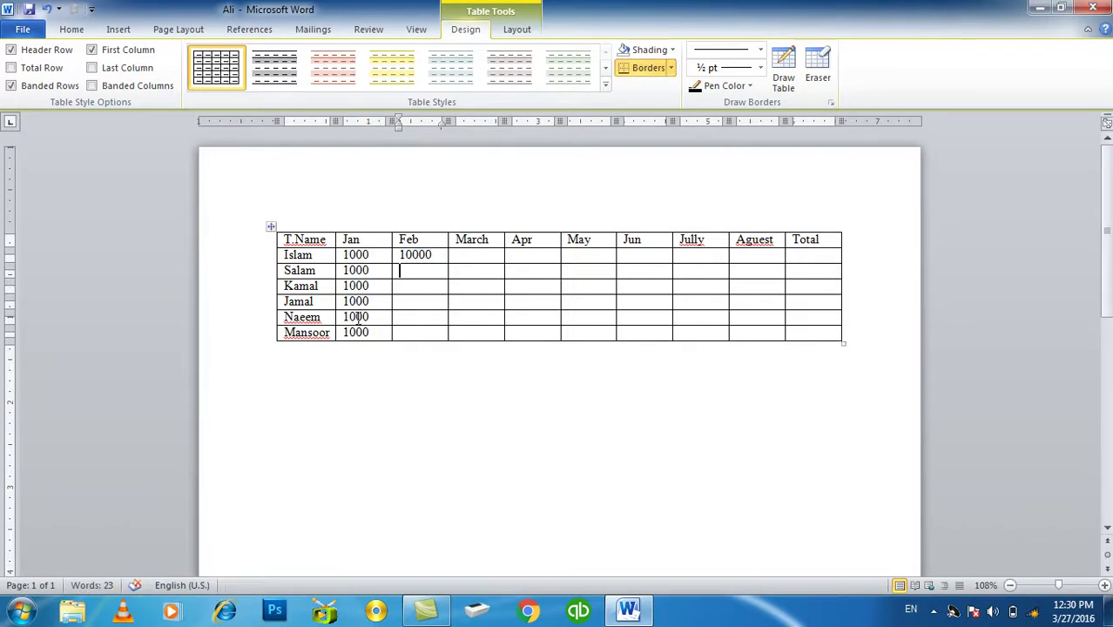
key(shift+Down)
key(shift+Down)
key(shift+Down)
key(ctrl+v)
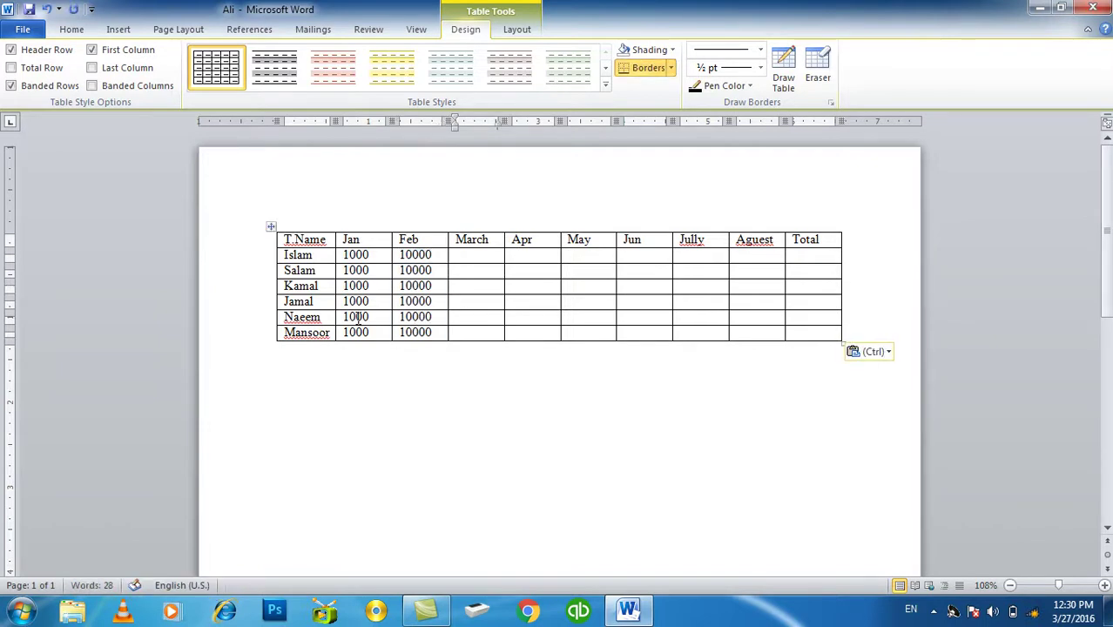
Fill the March column with 20000 for every name.
key(Up)
key(Tab)
text(20000)
key(shift+Left)
key(shift+Left)
key(shift+Left)
key(Down)
key(shift+Down)
key(shift+Down)
key(shift+Down)
key(shift+Down)
key(ctrl+v)
Fill the Apr column with 15000 for every name.
key(Right)
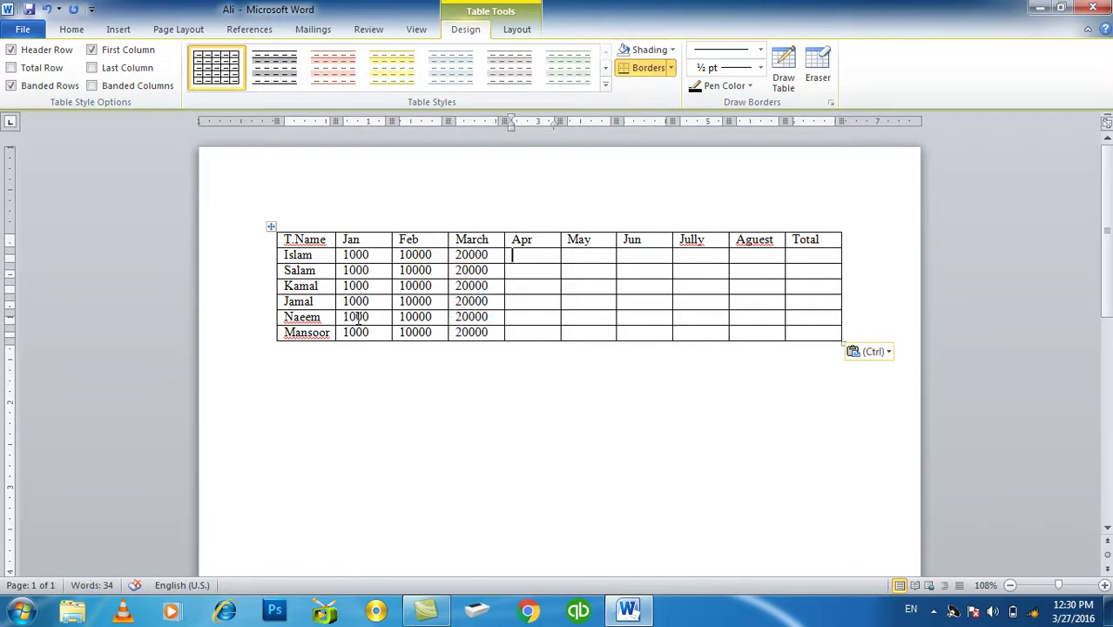
text(15000)
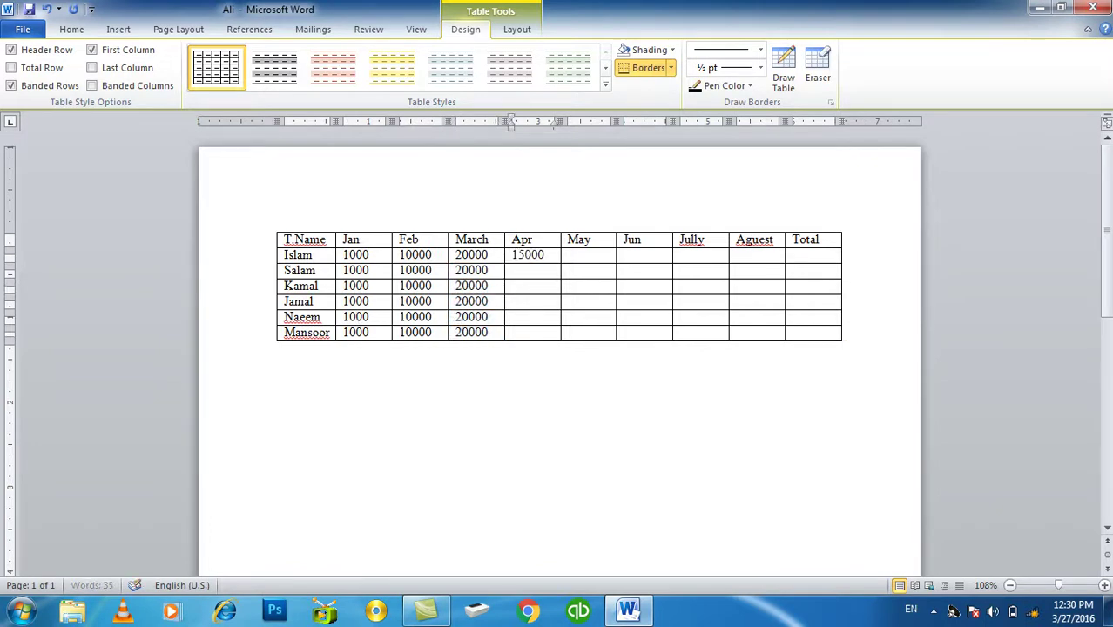
key(shift+Left)
key(shift+Left)
key(shift+Left)
key(shift+Left)
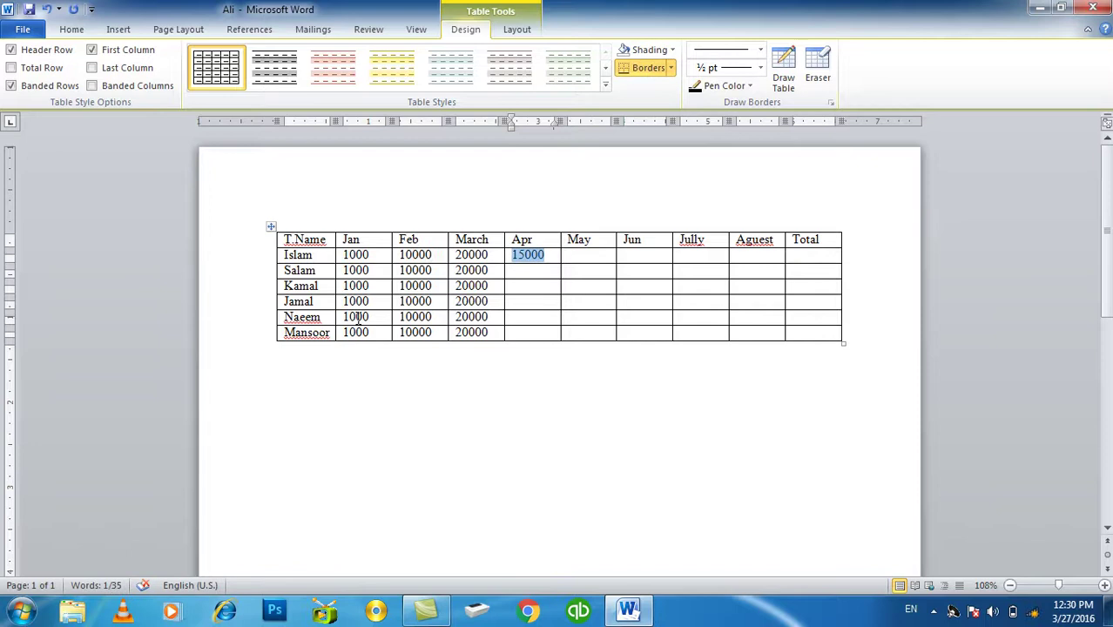
key(ctrl+c)
key(Down)
key(shift+Down)
key(shift+Down)
key(shift+Down)
key(shift+Down)
key(ctrl+v)
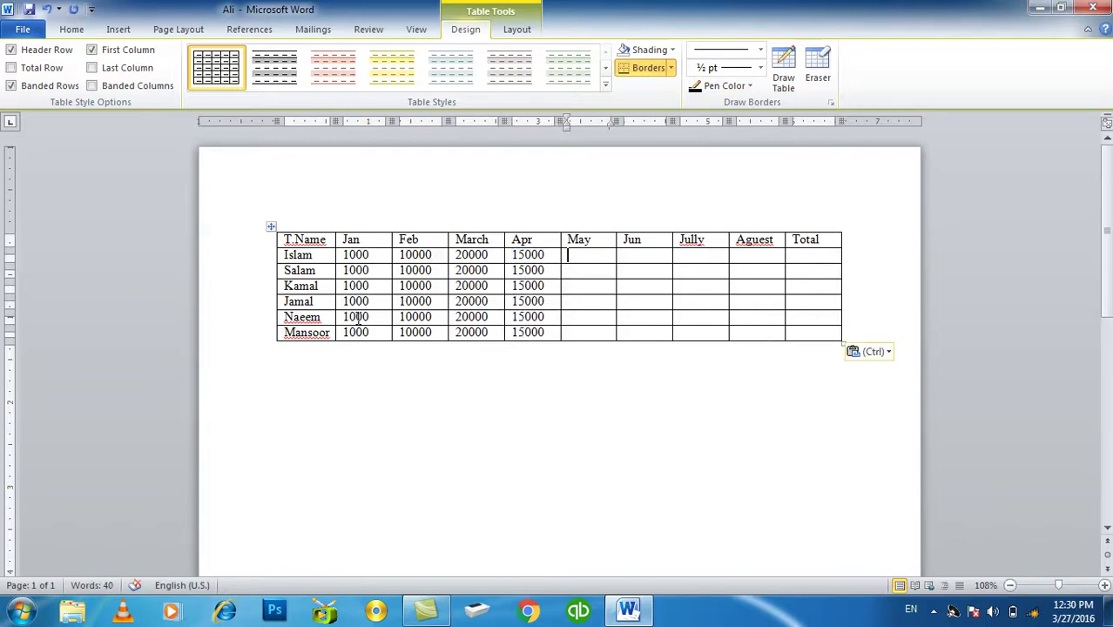
Fill the May column with 12000 for every name.
text(12000)
key(shift+Left)
key(shift+Left)
key(shift+Left)
key(shift+Left)
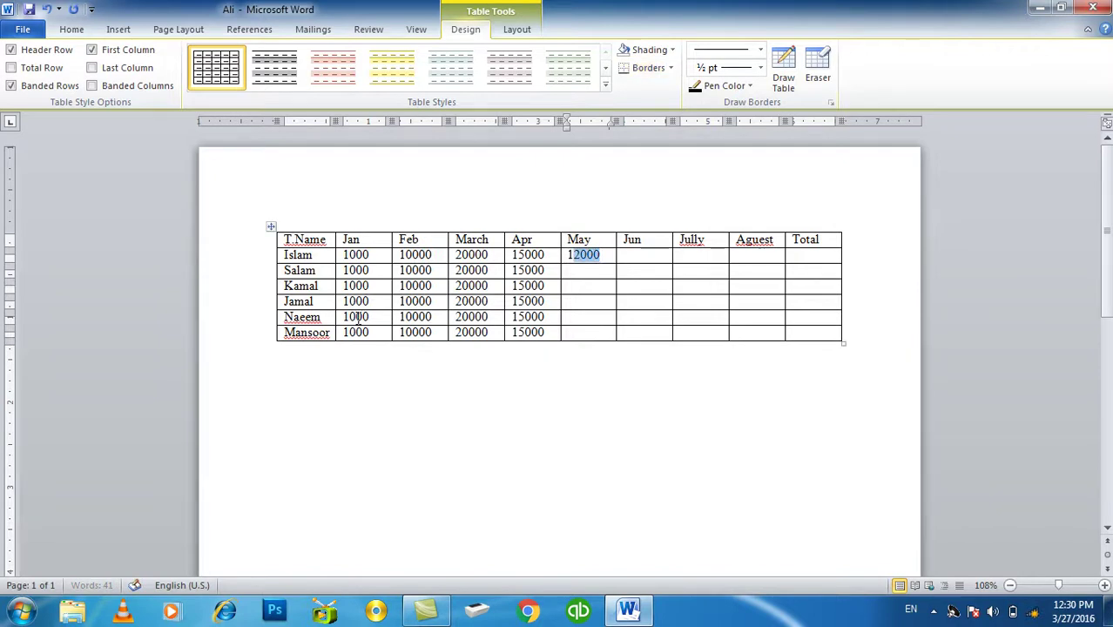
key(shift+Left)
key(ctrl+c)
key(Down)
key(shift+Down)
key(shift+Down)
key(shift+Down)
key(shift+Down)
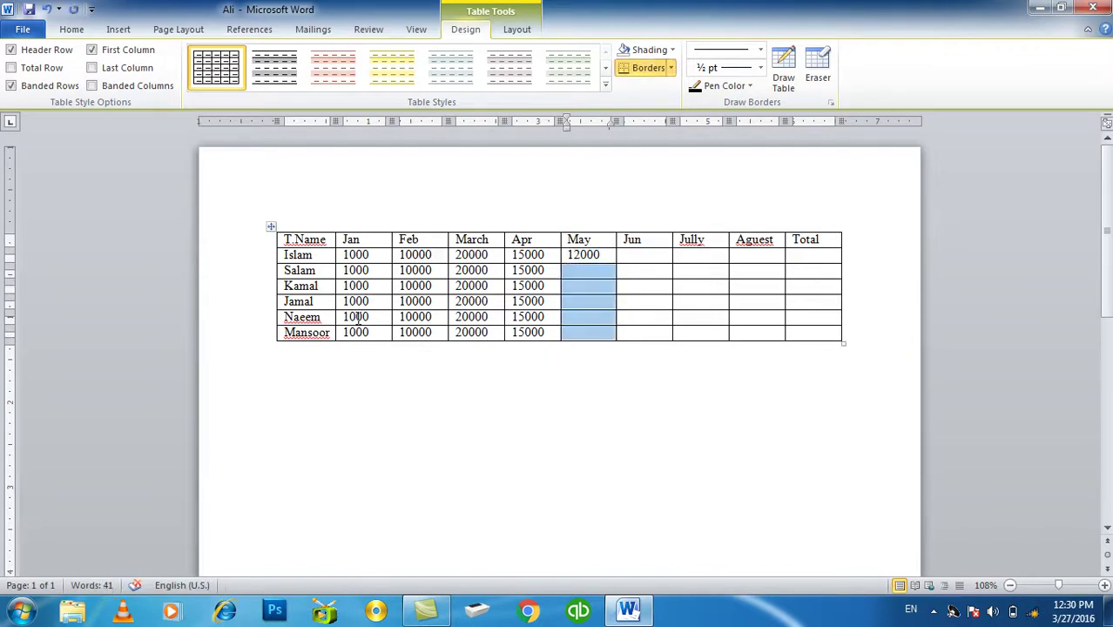
key(ctrl+v)
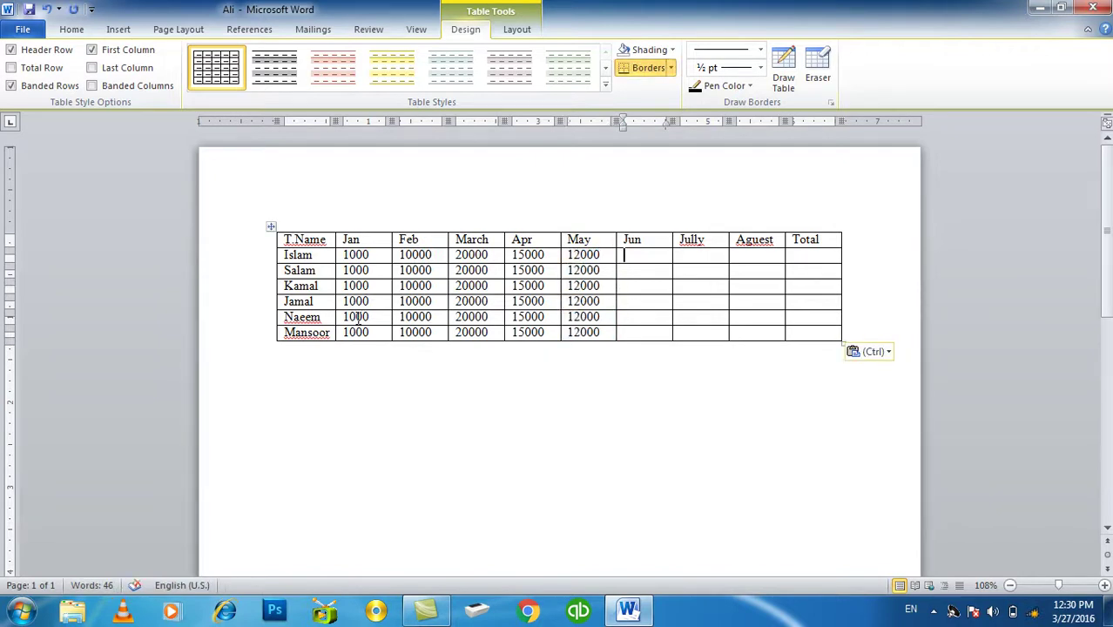
Fill the Jun column with 16000 for every name.
text(16000)
key(shift+Left)
key(shift+Left)
key(shift+Left)
key(shift+Left)
key(shift+Left)
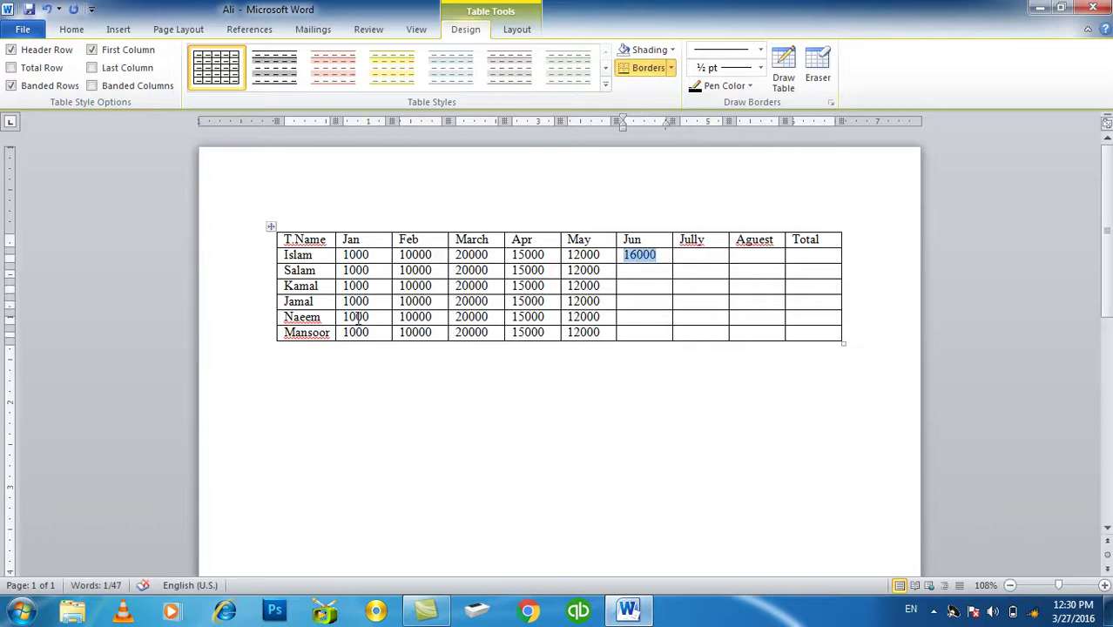
key(ctrl+c)
key(Down)
key(shift+Down)
key(shift+Down)
key(shift+Down)
key(ctrl+v)
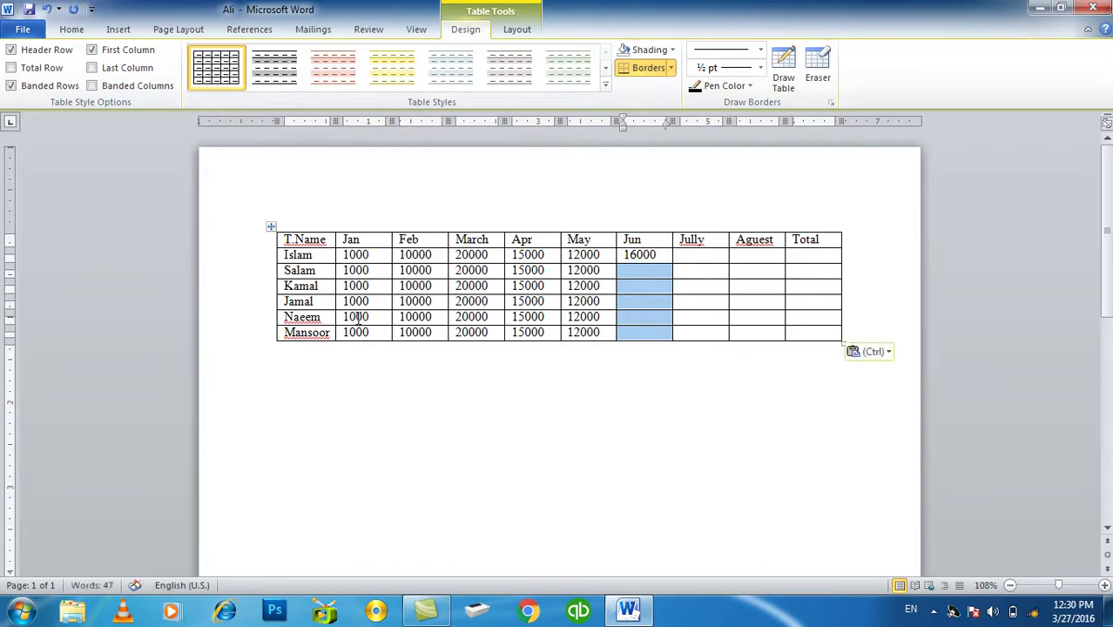
key(Up)
key(shift+End)
key(ctrl+c)
key(Down)
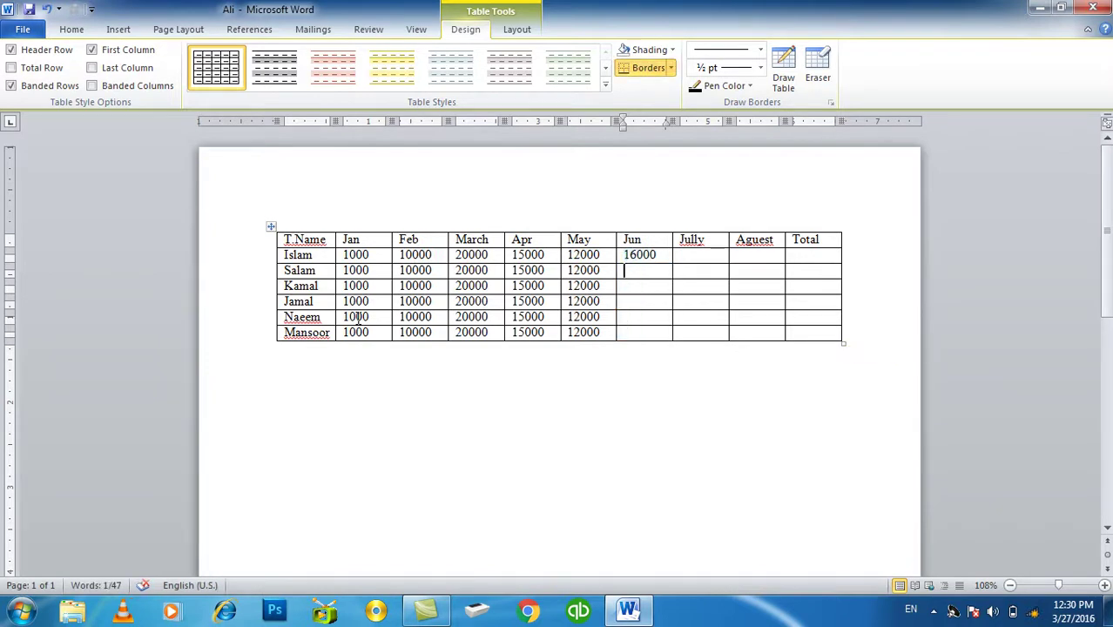
key(shift+Down)
key(shift+Down)
key(shift+Down)
key(shift+Down)
key(ctrl+v)
Fill the Jully column with 10000 for every name.
key(Right)
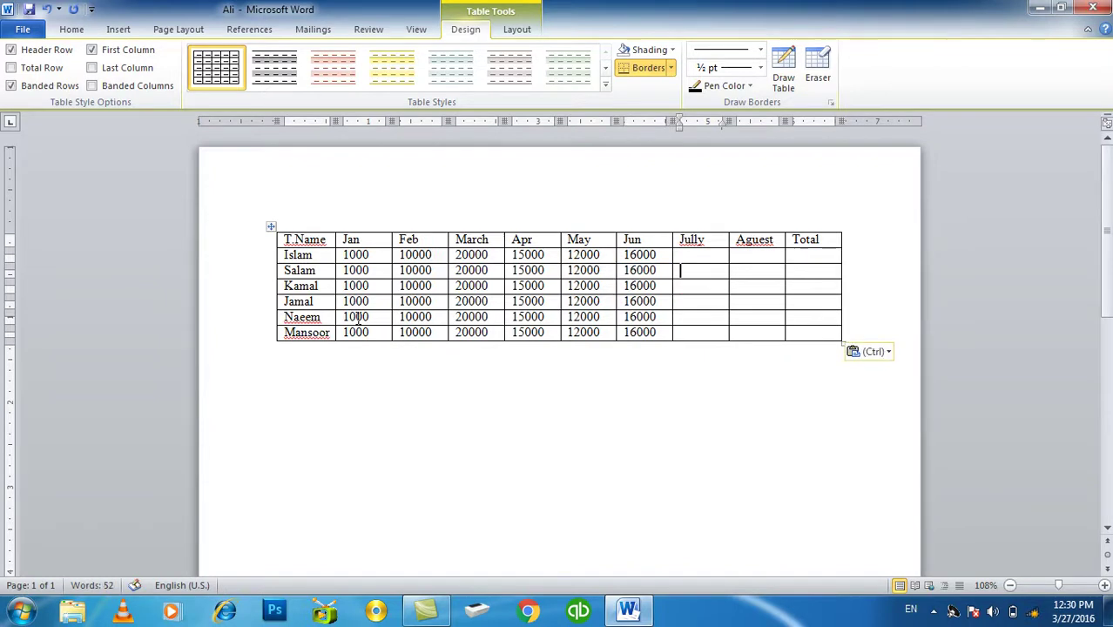
text(100000)
key(BackSpace)
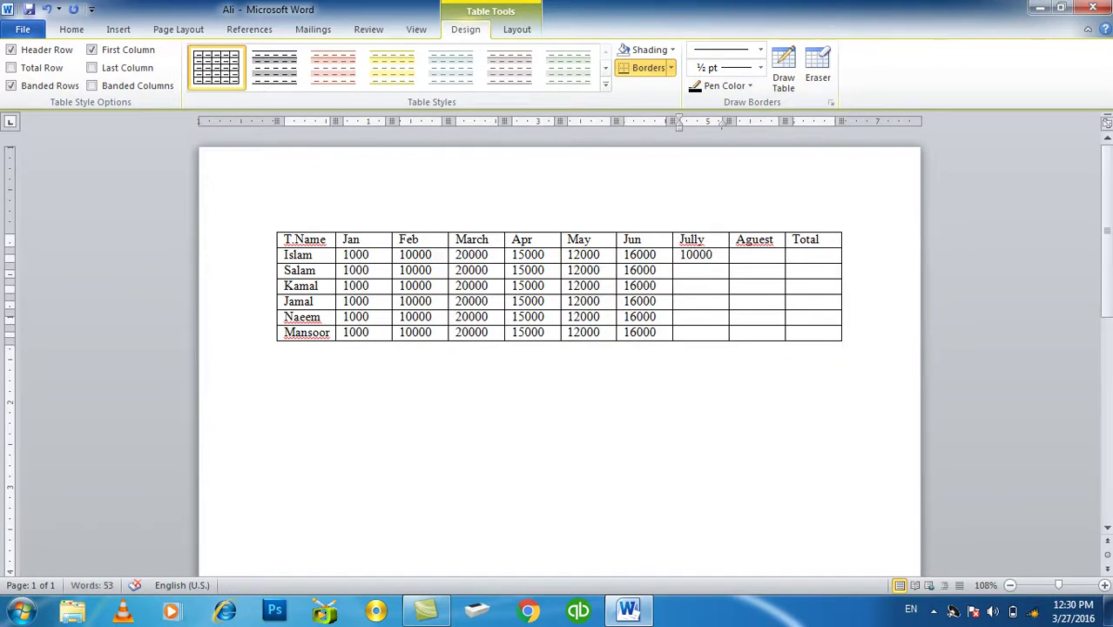
key(shift+Left)
key(shift+Left)
key(shift+Left)
key(shift+Left)
key(shift+Left)
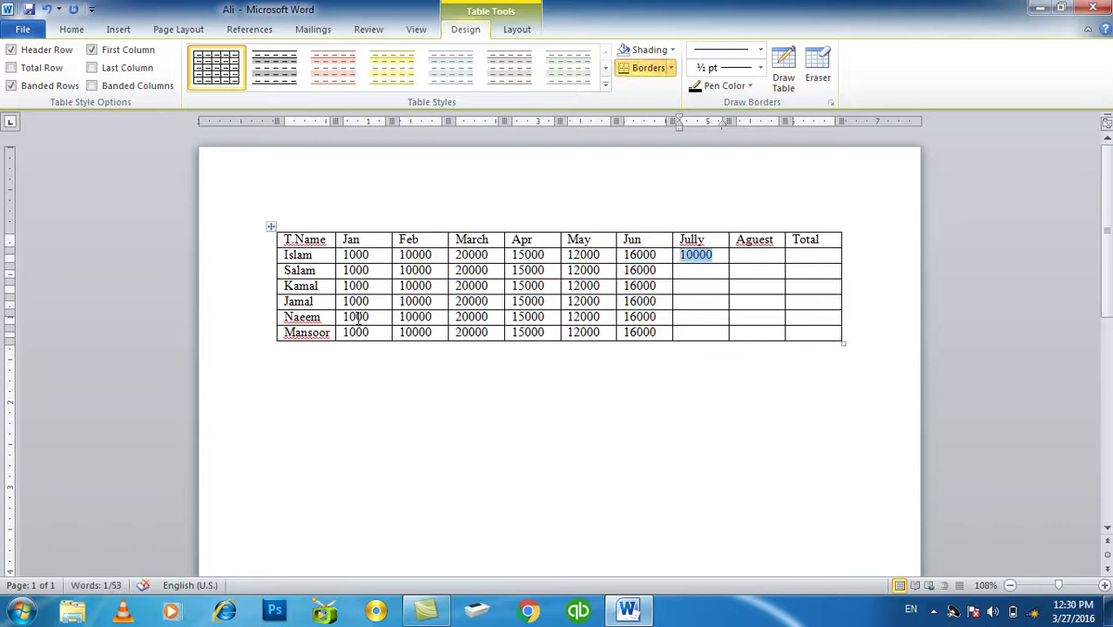
key(ctrl+c)
key(Down)
key(shift+Down)
key(shift+Down)
key(shift+Down)
key(shift+Down)
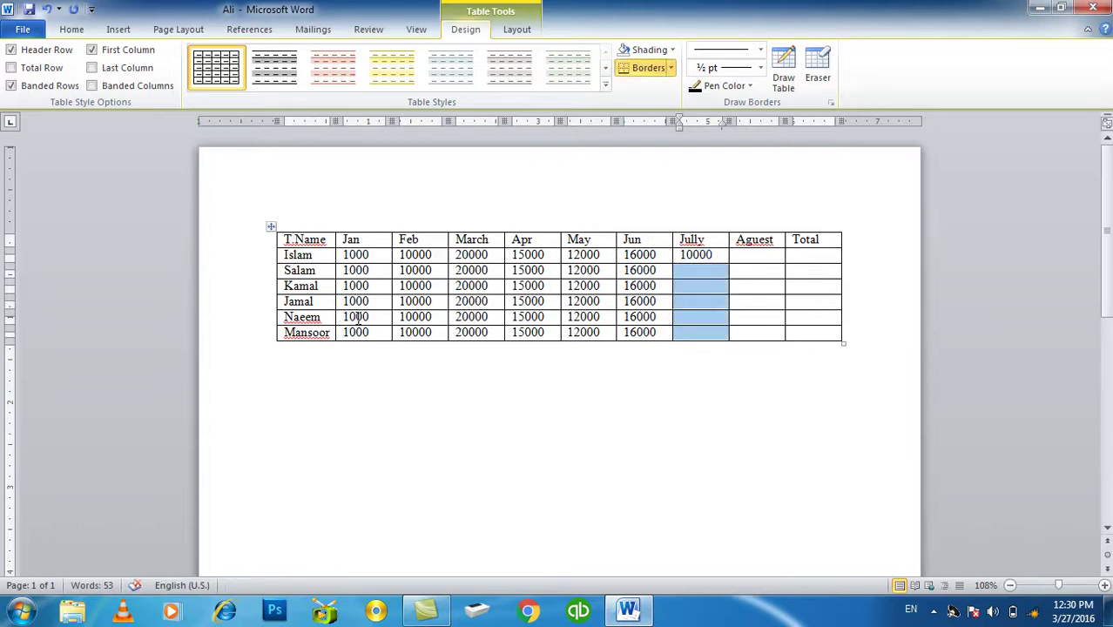
key(ctrl+v)
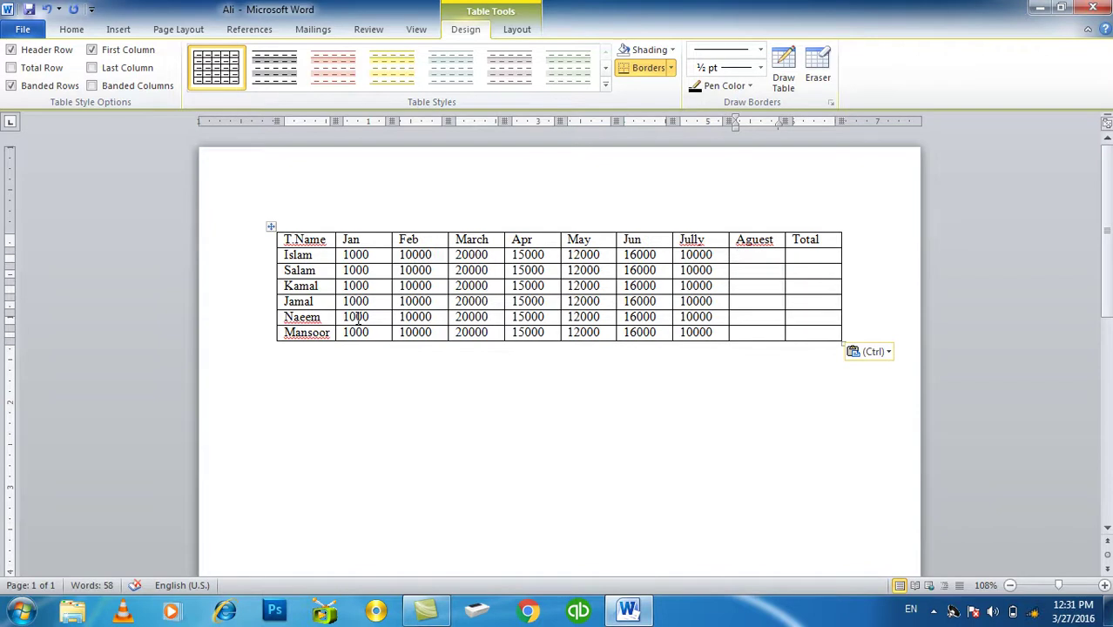
Fill the Aguest column with 25000 for every name.
text(25000)
key(shift+Left)
key(shift+Left)
key(shift+Left)
key(shift+Left)
key(shift+Left)
key(Down)
key(shift+Down)
key(shift+Down)
key(shift+Down)
key(shift+Down)
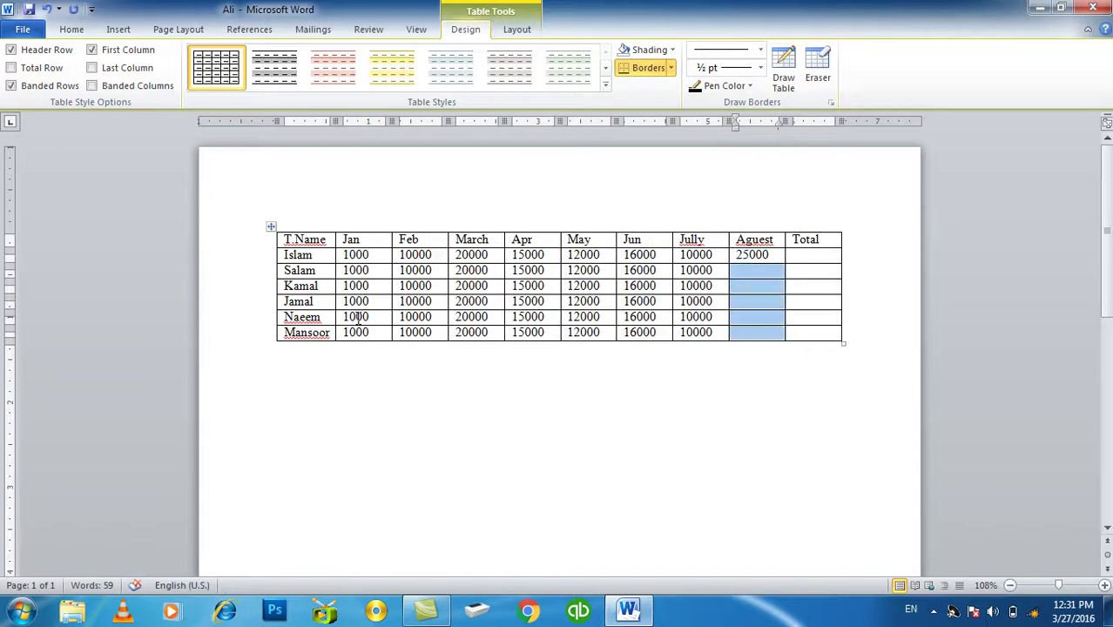
key(ctrl+v)
key(Down)
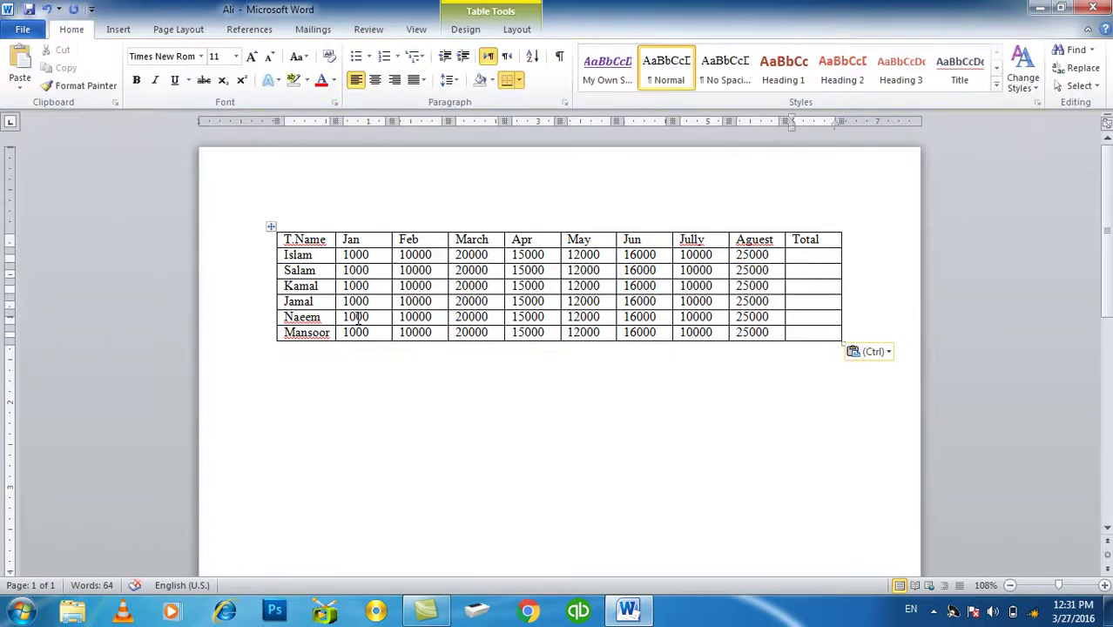
Add a new row below Mansoor labelled TOtal in bold.
click(806, 333)
key(Tab)
text(TOtal)
key(shift+Left)
key(shift+Left)
key(shift+Left)
key(shift+Left)
key(shift+Left)
key(ctrl+b)
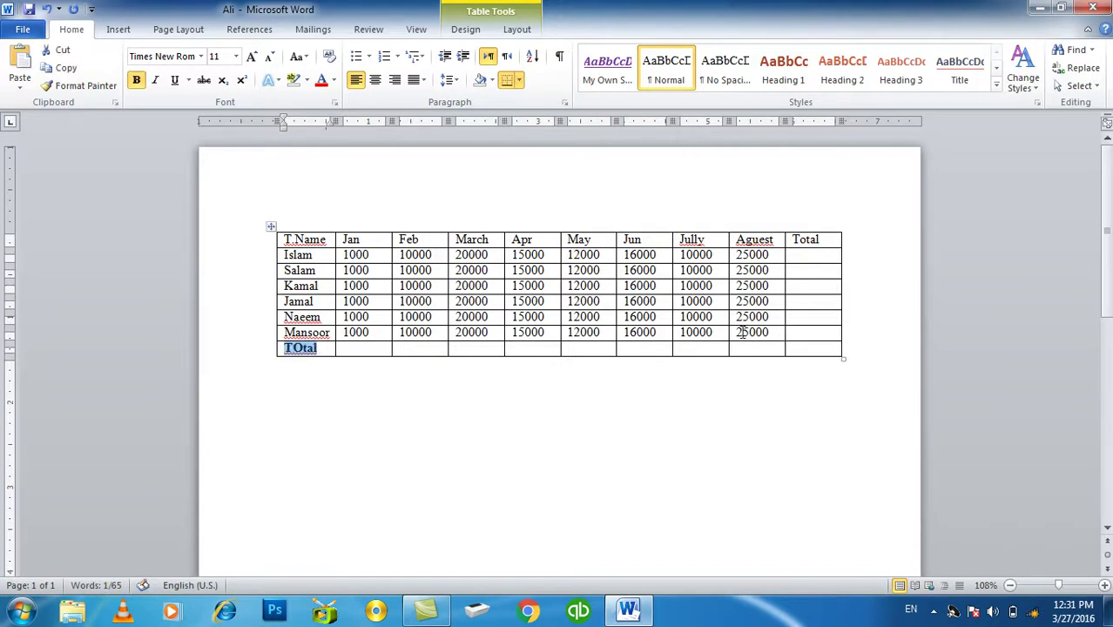
click(366, 351)
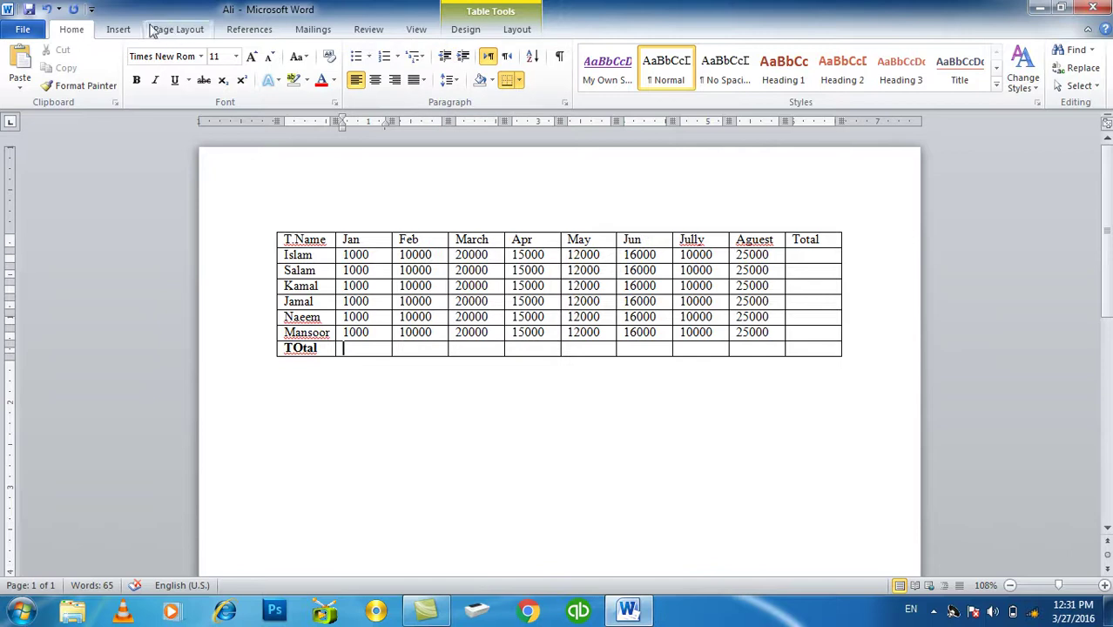
click(119, 30)
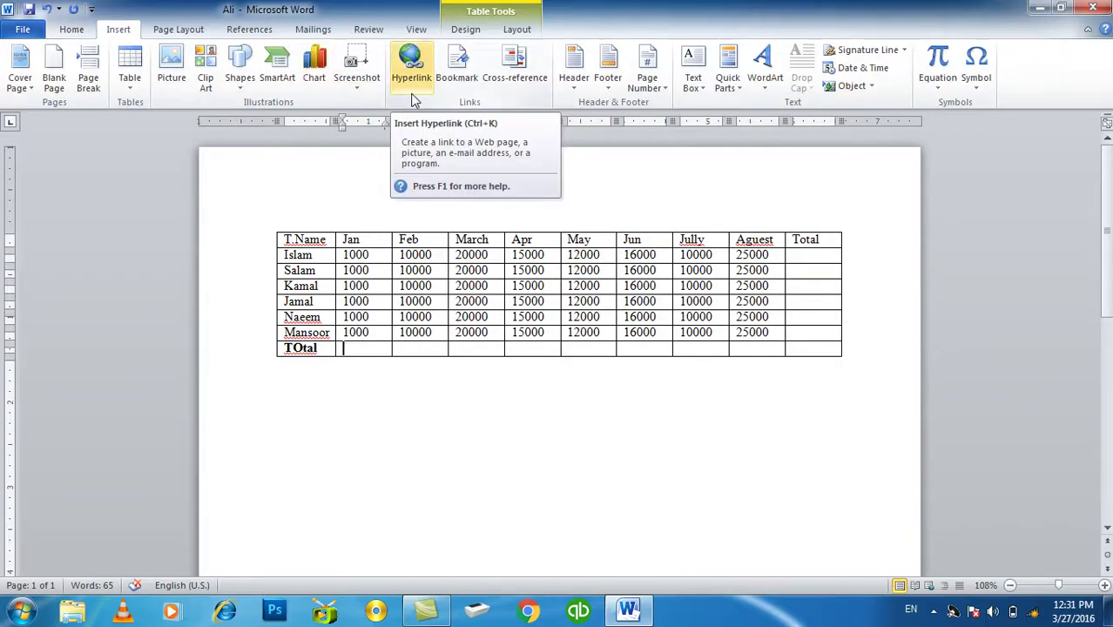
Below the table, type the notes 'Function Built in code' and 'Formulas:'.
click(600, 487)
key(Return)
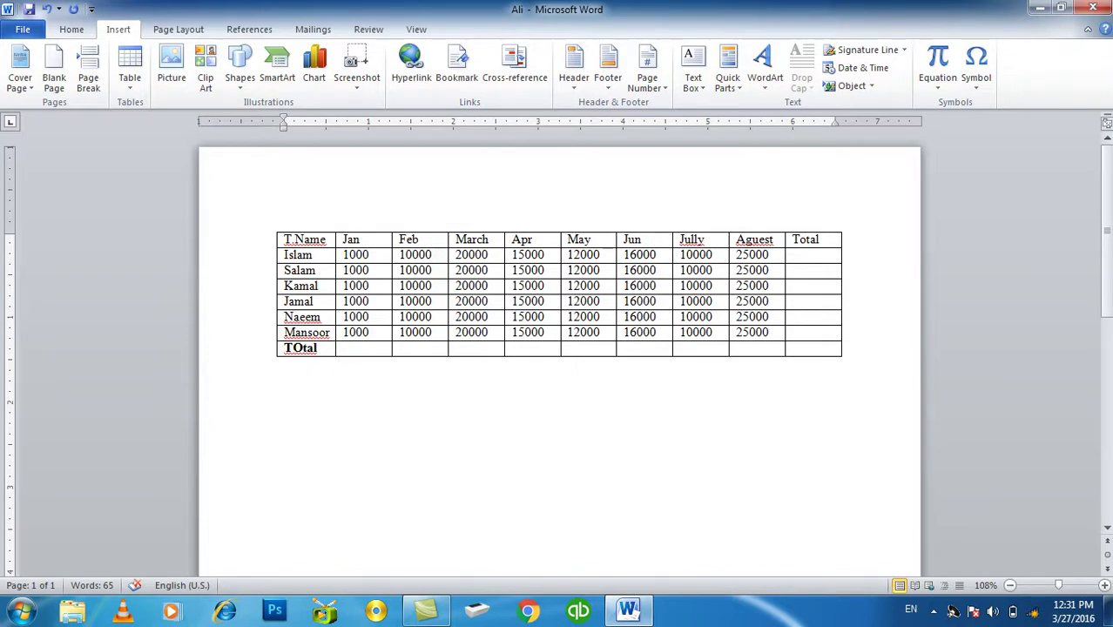
text(FUnctio)
text(n Built i)
text(ode)
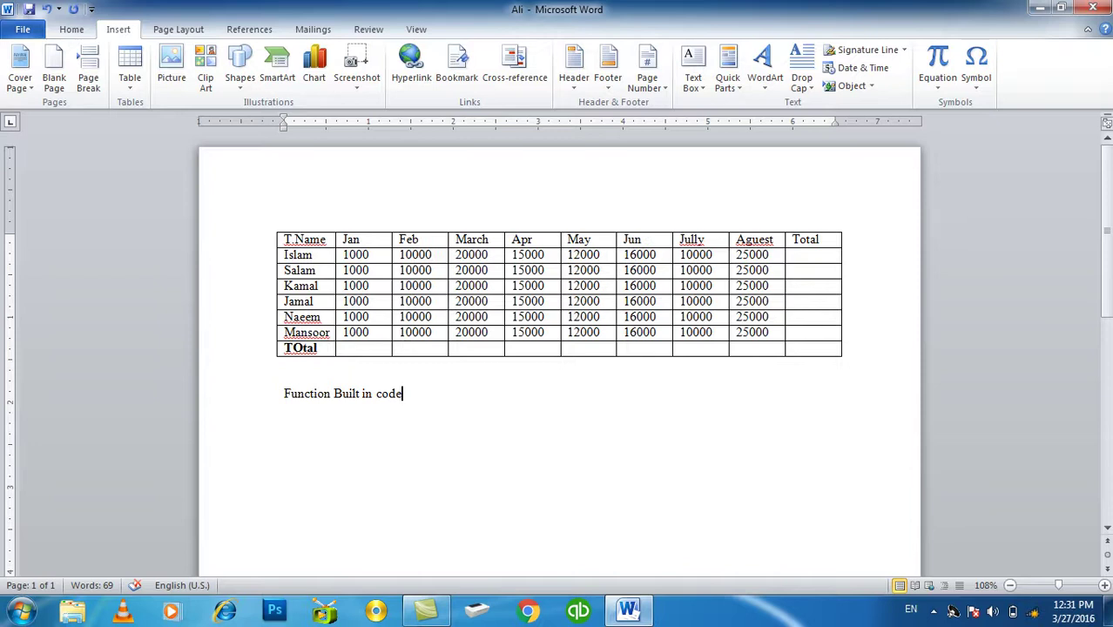
key(Return)
text(Formulas:)
Add the line 'Is a statement Wriiten by the user to perform operation and calculation'.
key(Return)
text(Stat)
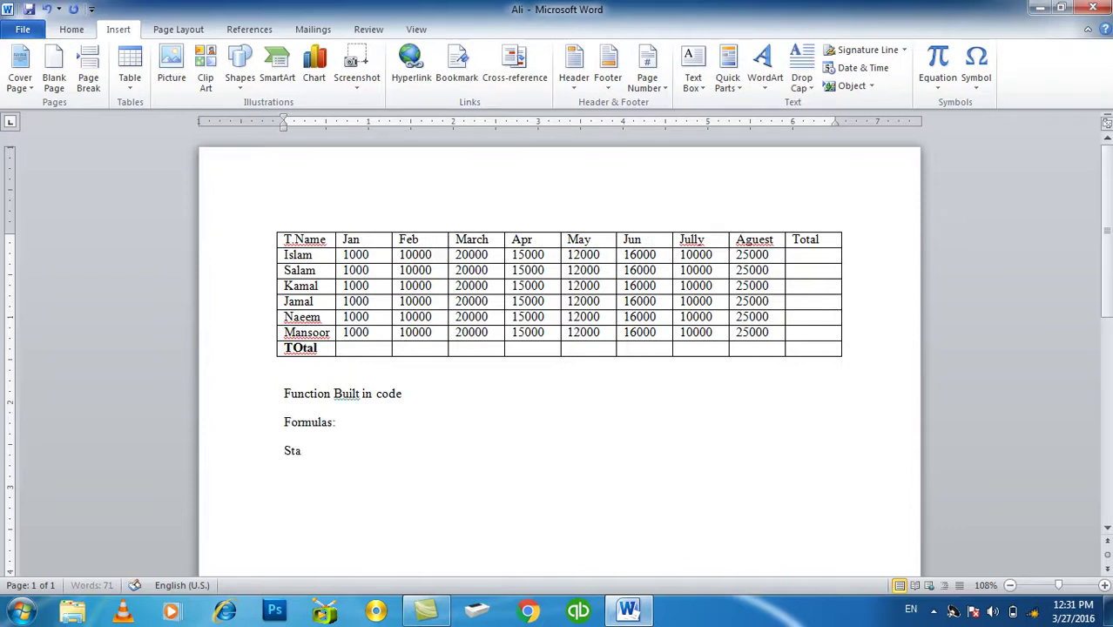
key(BackSpace)
key(BackSpace)
key(BackSpace)
text(Is a)
key(BackSpace)
key(BackSpace)
text(tatemene)
key(BackSpace)
text(t)
key(BackSpace)
key(BackSpace)
text(nt Wriiten)
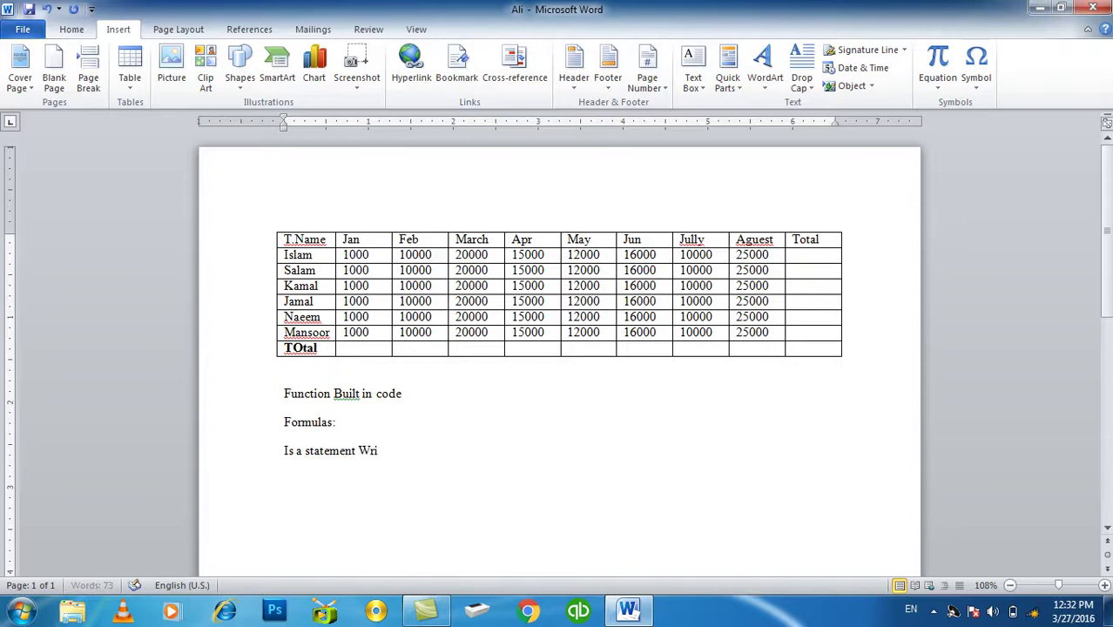
text( by the user to perform operation and calculation)
Correct the misspelling Wriiten to Written using the spelling suggestions.
right_click(372, 451)
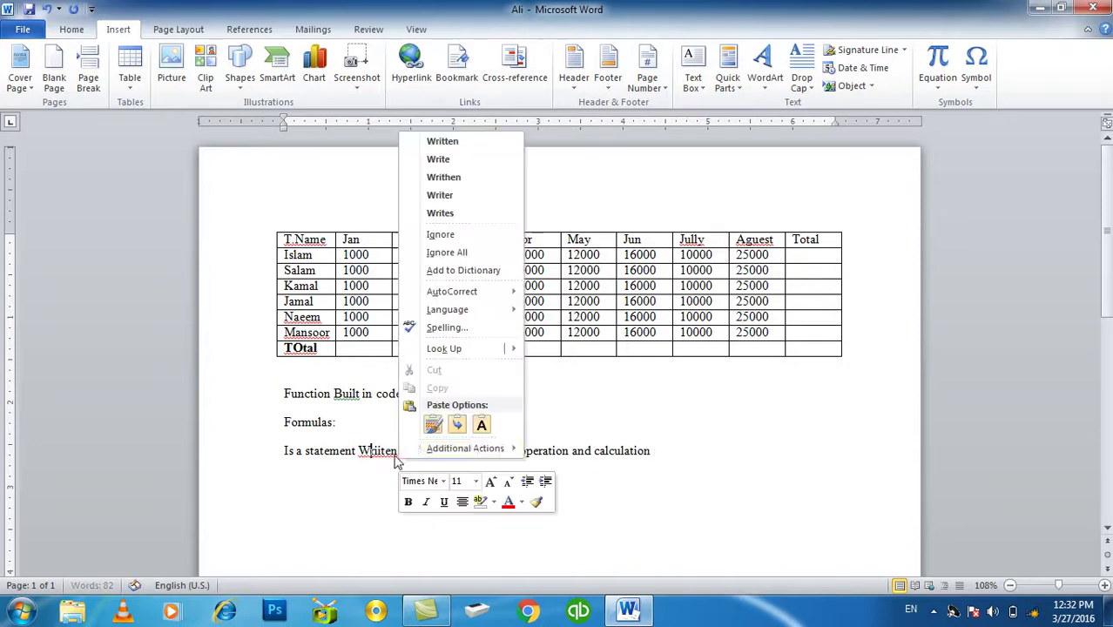
click(443, 142)
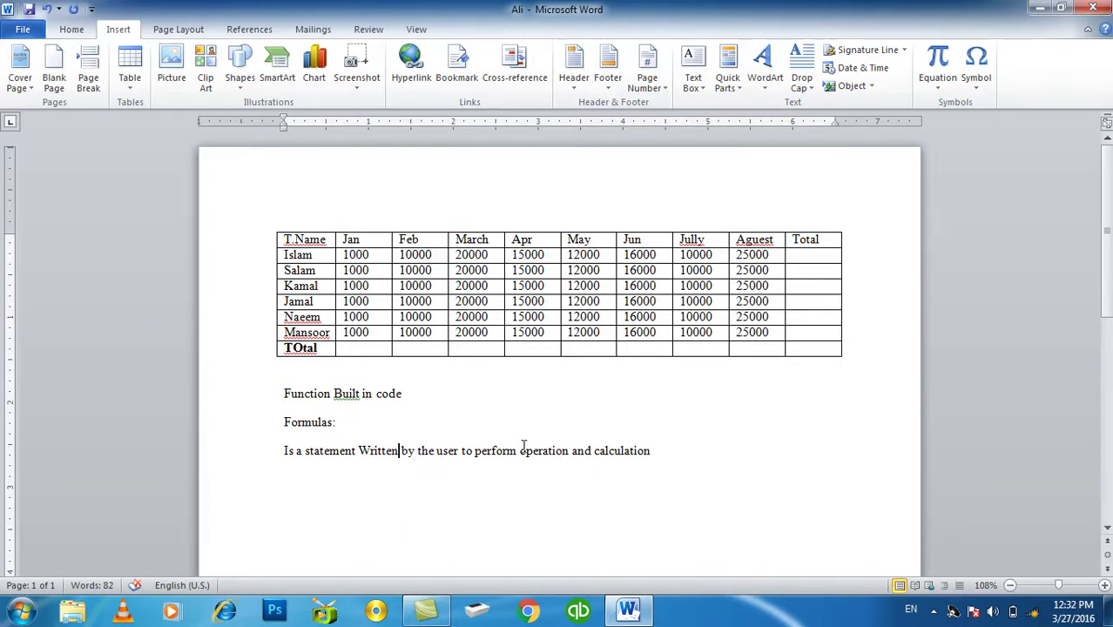
drag(520, 451, 565, 450)
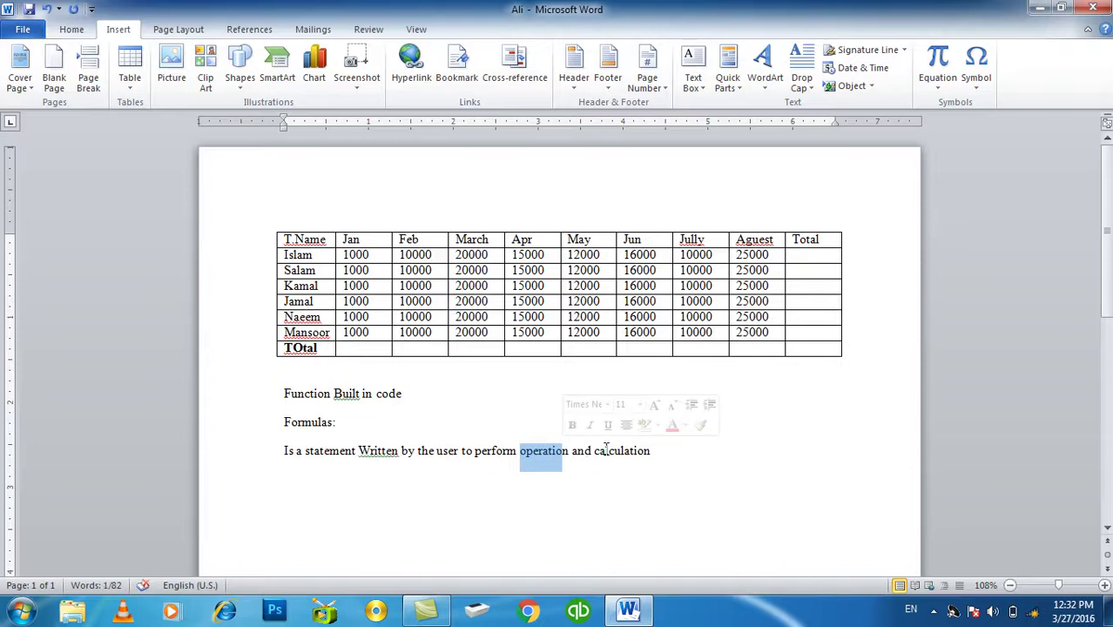
click(375, 503)
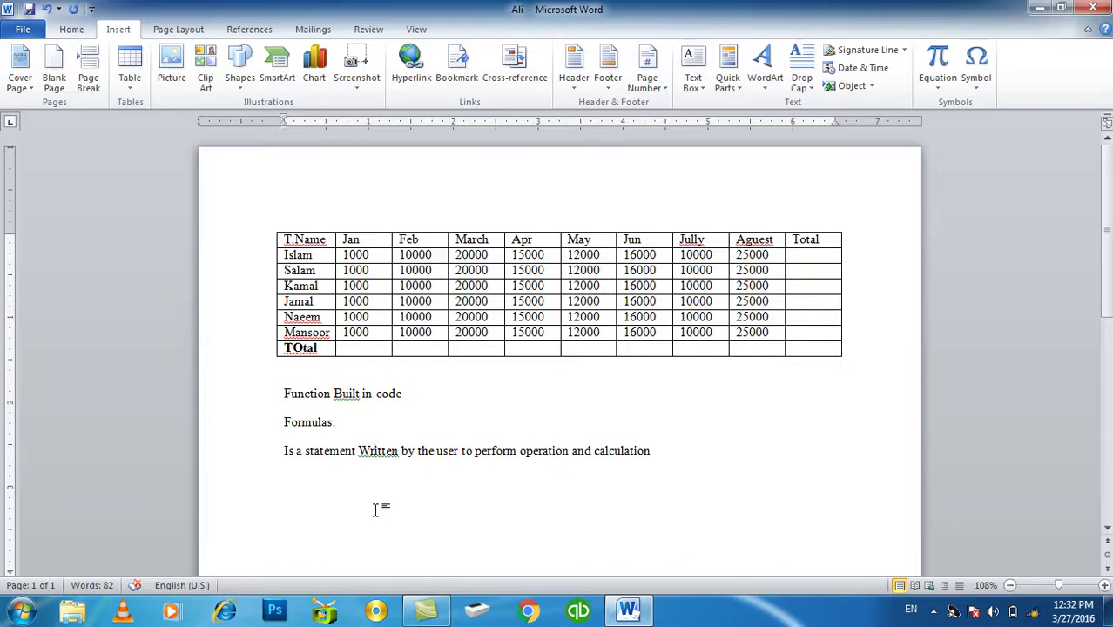
Launch Excel from the Run prompt by typing excel.
key(super+r)
text(excel)
key(Return)
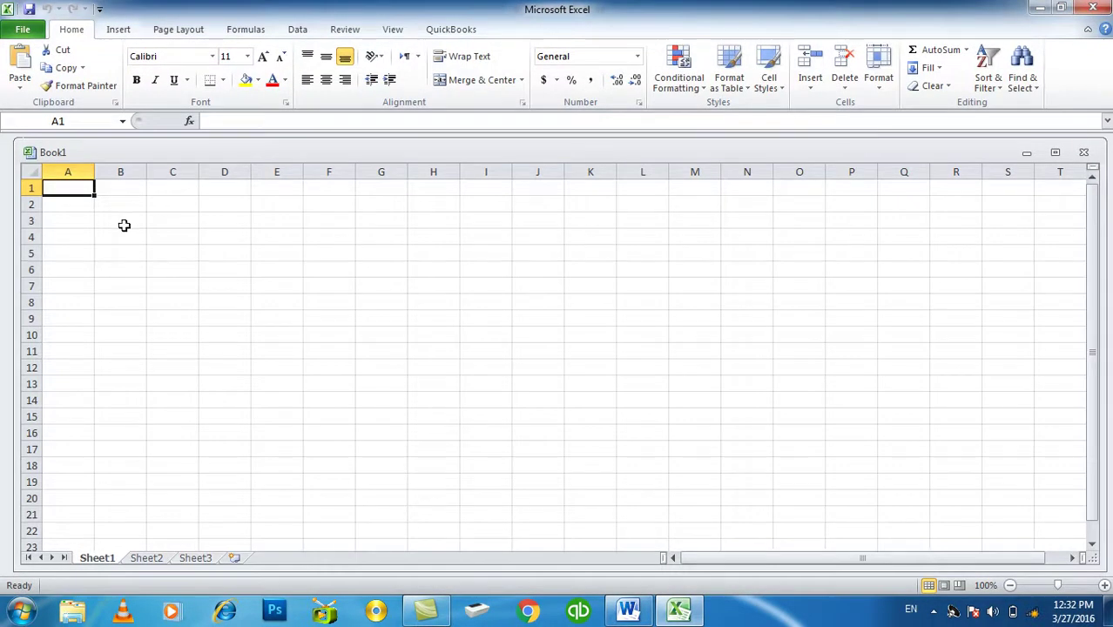
Maximize Book1 and enter 1000, 2000 and 3000 in cells A1 through A3.
double_click(160, 154)
text(100.0)
key(BackSpace)
key(BackSpace)
text(0)
key(Return)
text(200)
key(Return)
text(300)
key(Up)
text(2000)
key(Return)
text(3000)
key(Return)
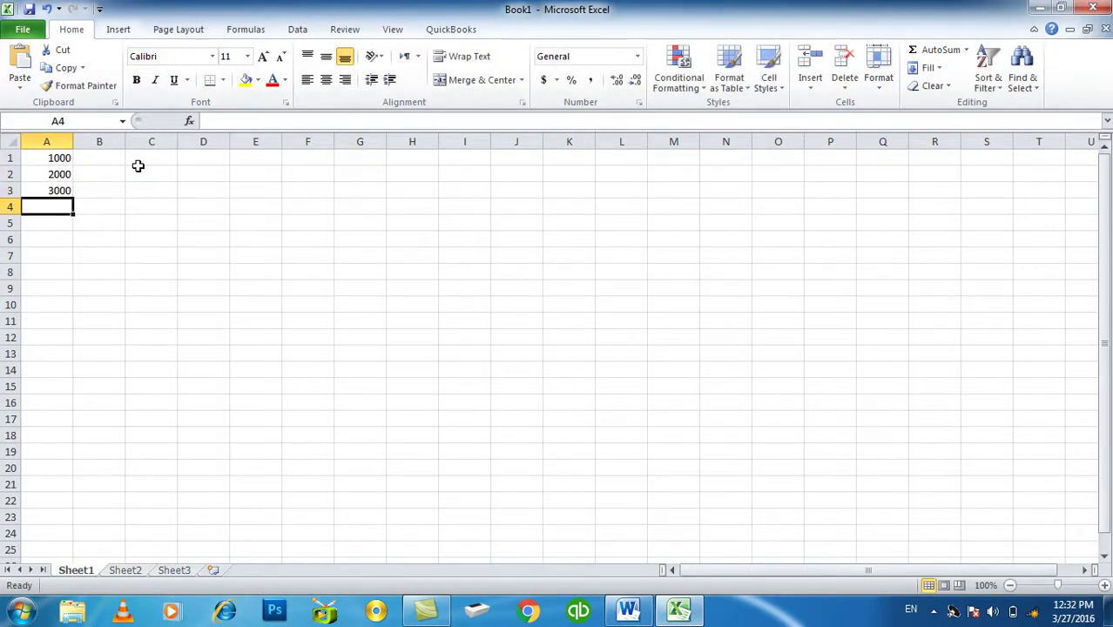
Enter =sum(A1:A3) in A4 to show 6000, then reopen A4's formula for editing.
text(=sum()
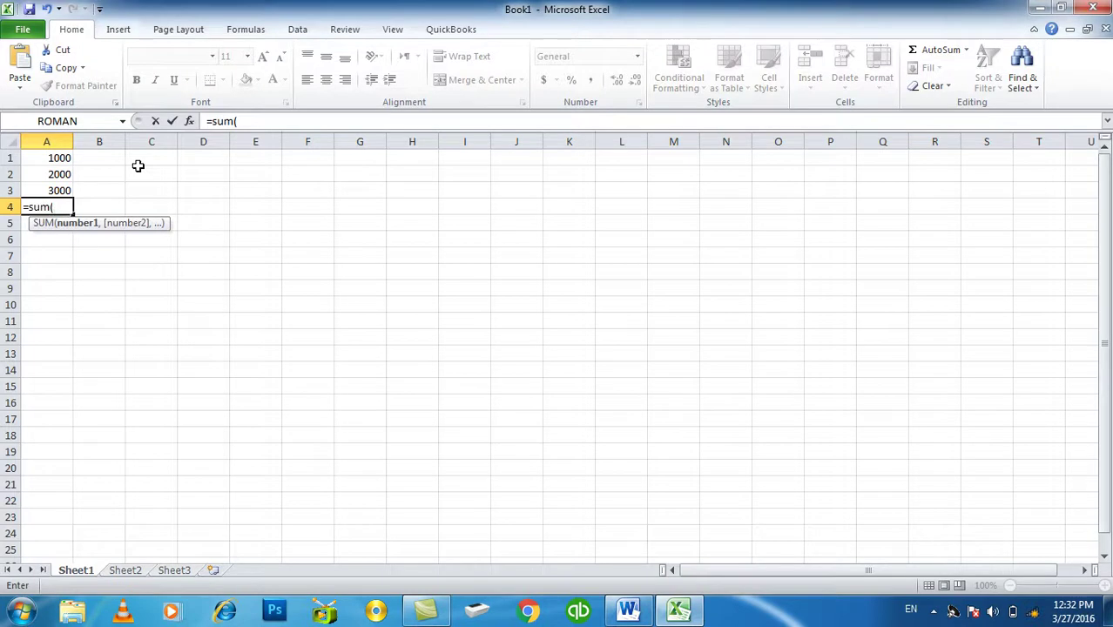
drag(40, 157, 43, 190)
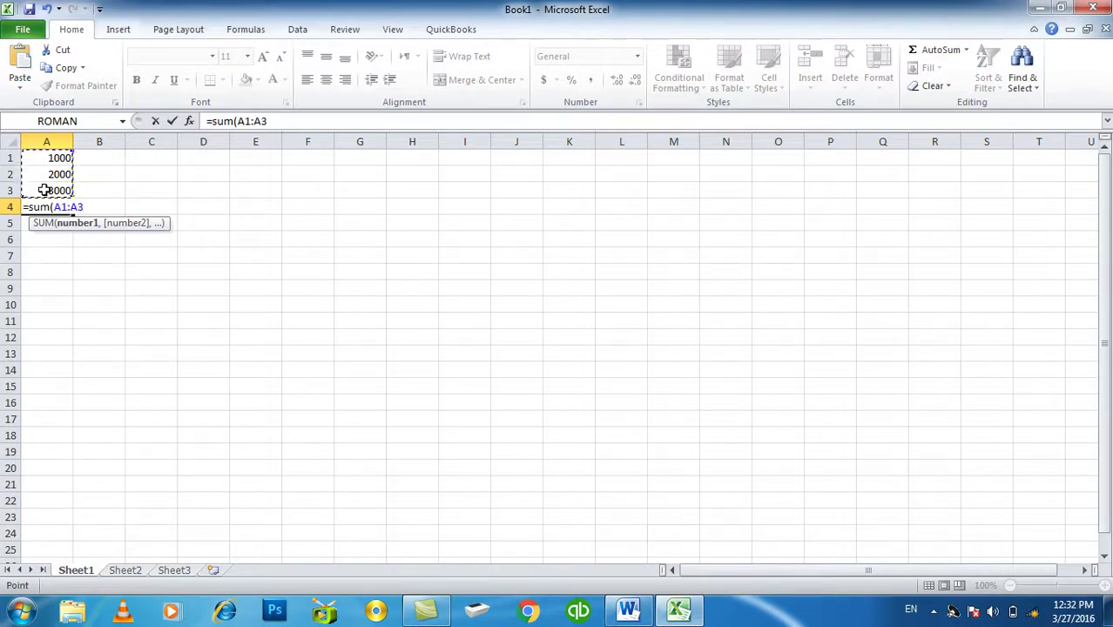
text())
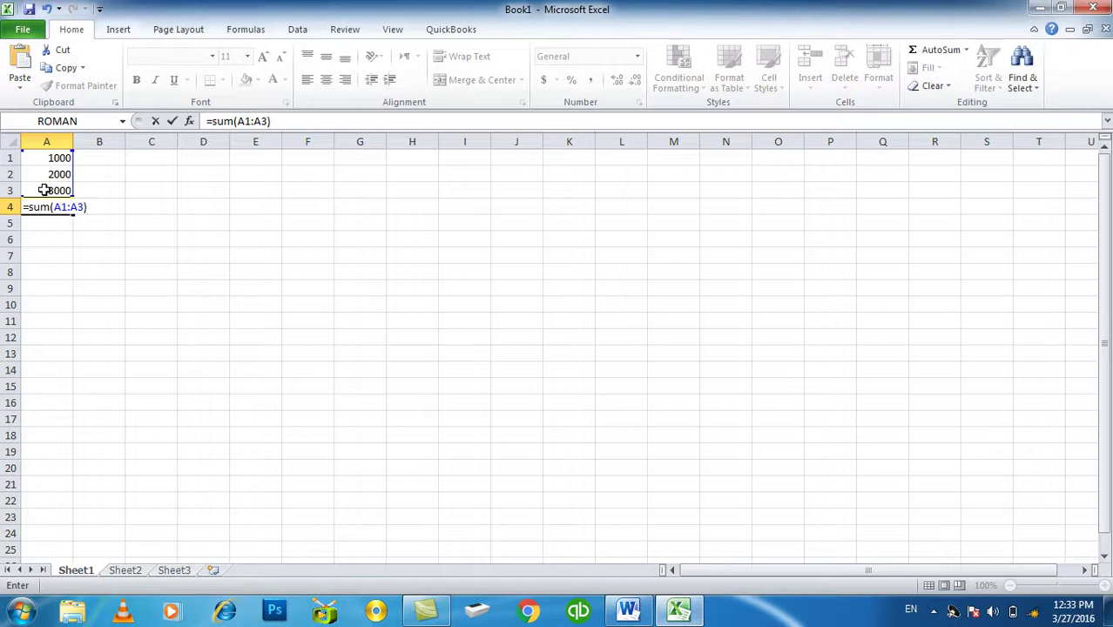
key(Return)
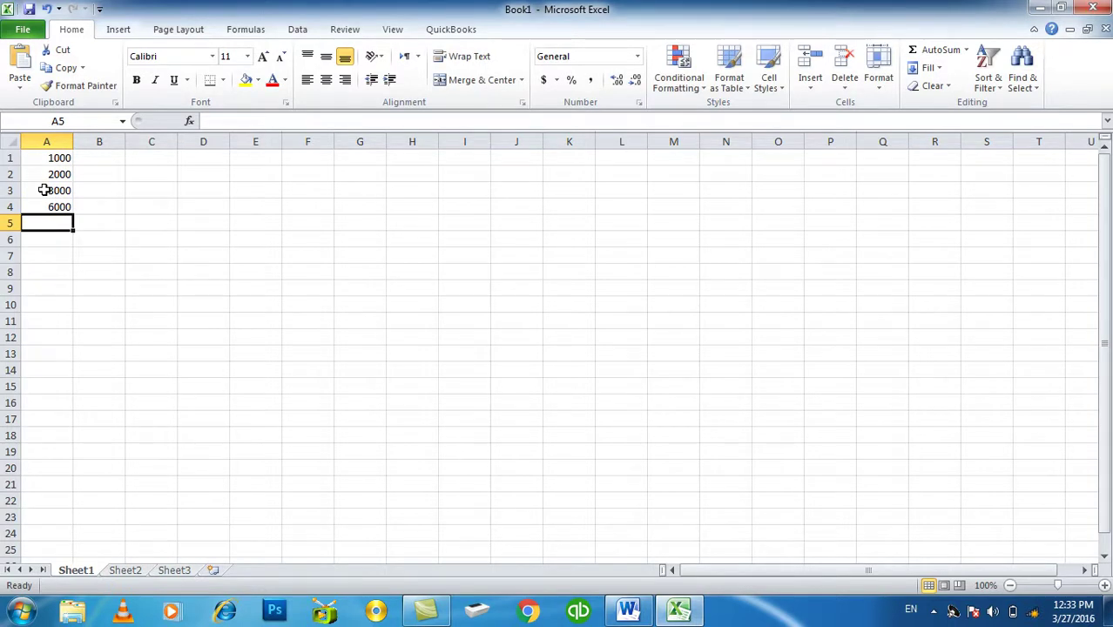
key(Up)
key(F2)
Misspell the function in A4 to show the #NAME? error, then clear A4.
key(BackSpace)
text(m)
text(n)
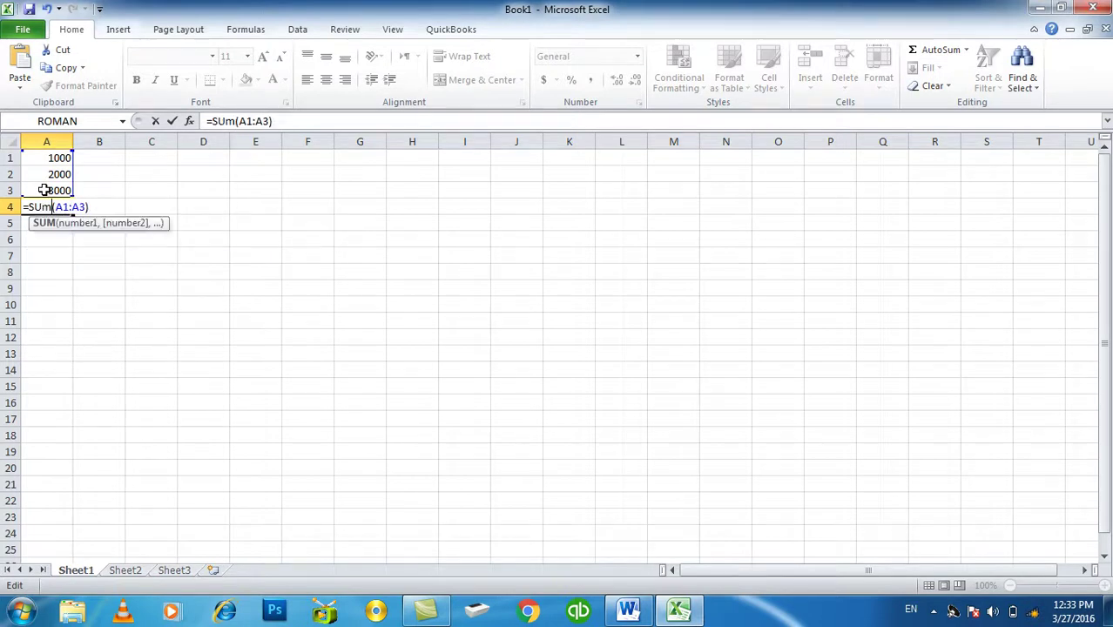
key(Return)
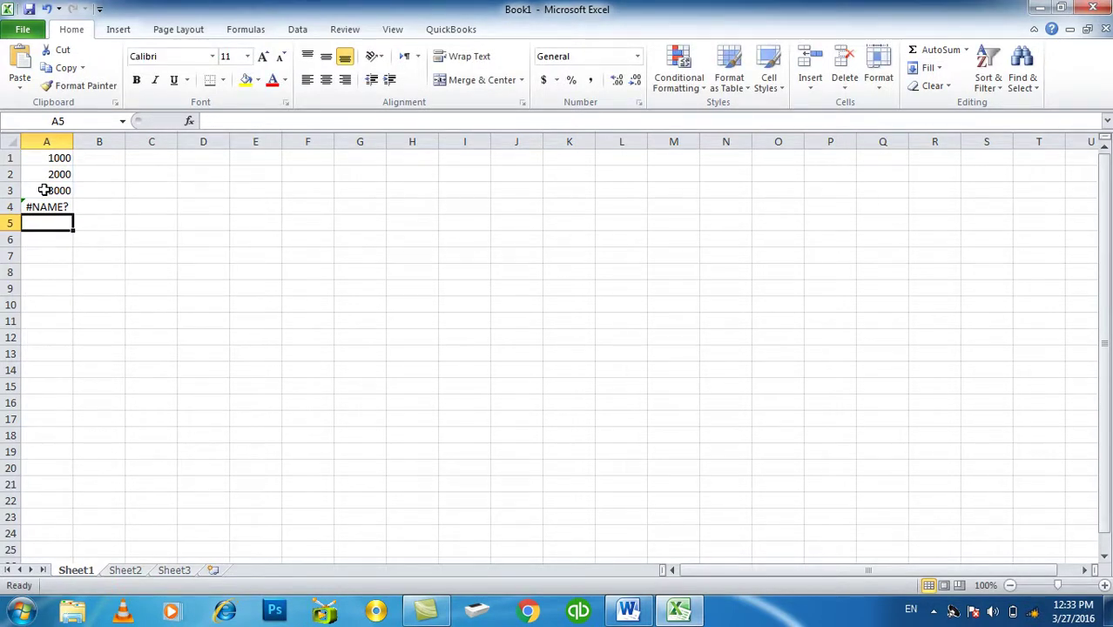
key(Up)
key(Delete)
Enter =A3+A2+A1 in A4 as an addition formula.
text(=)
click(43, 190)
text(+)
click(50, 174)
text(+)
click(49, 160)
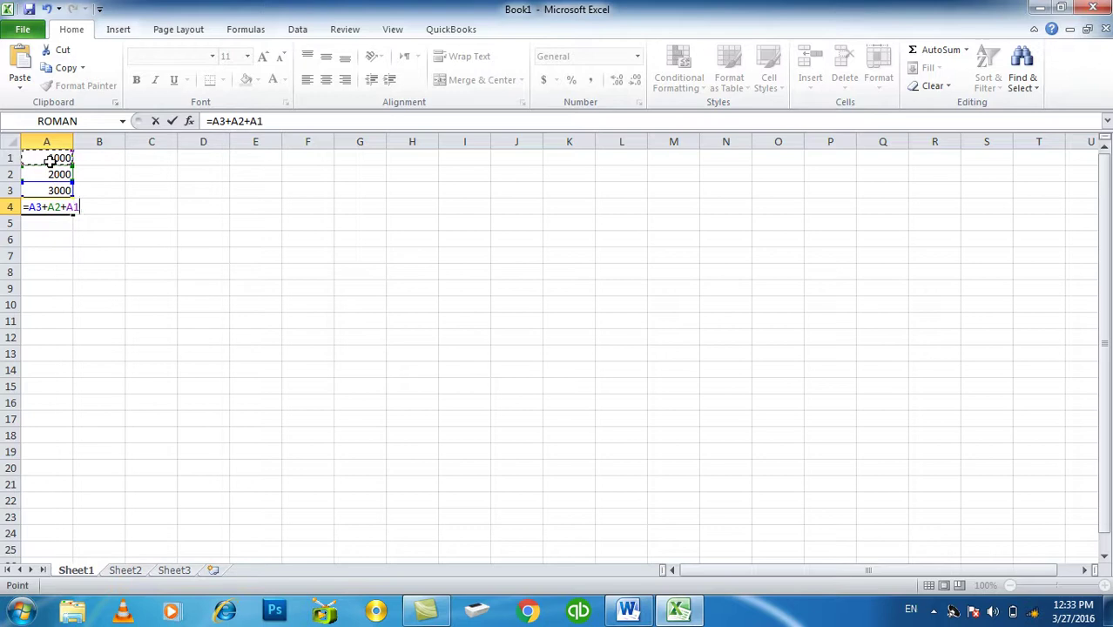
key(Return)
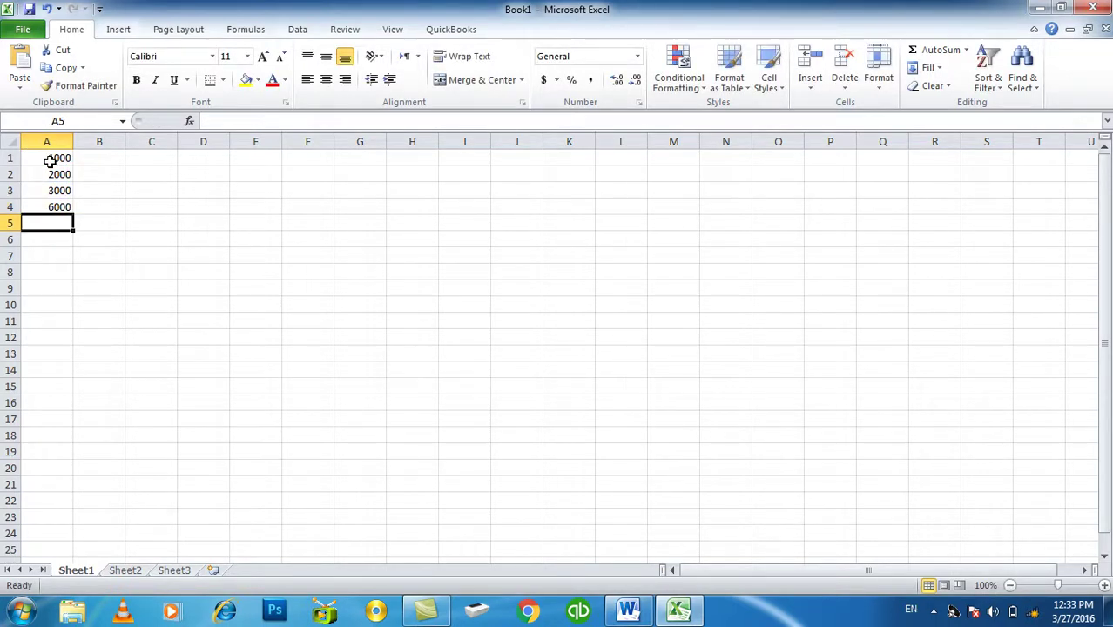
Undo the A4 sum and close Excel without saving the workbook.
key(ctrl+z)
key(alt+F4)
key(Tab)
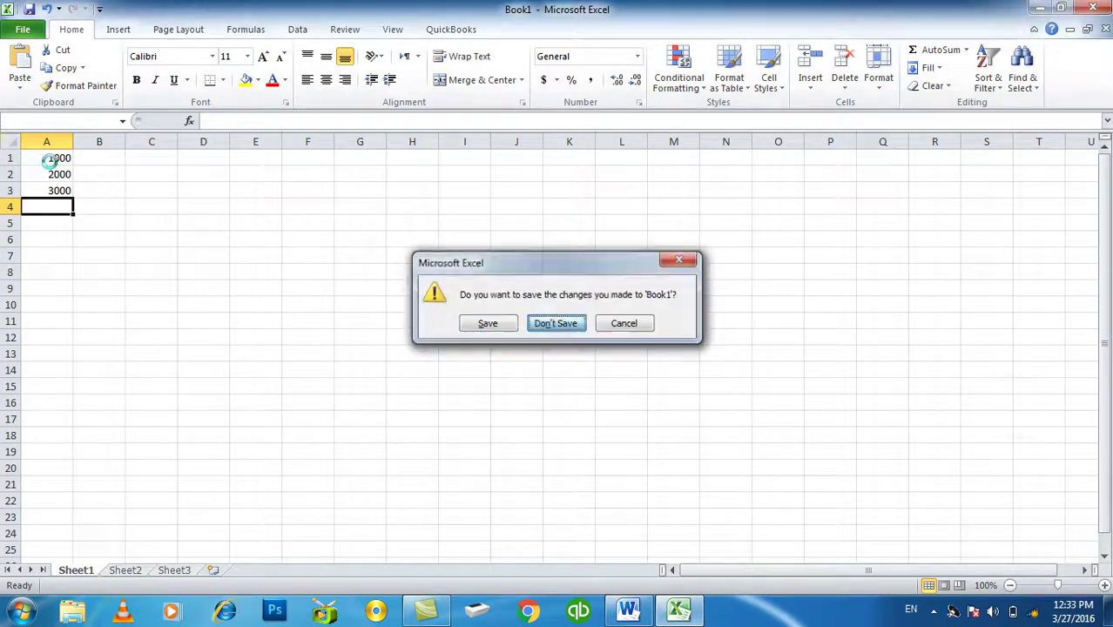
key(Return)
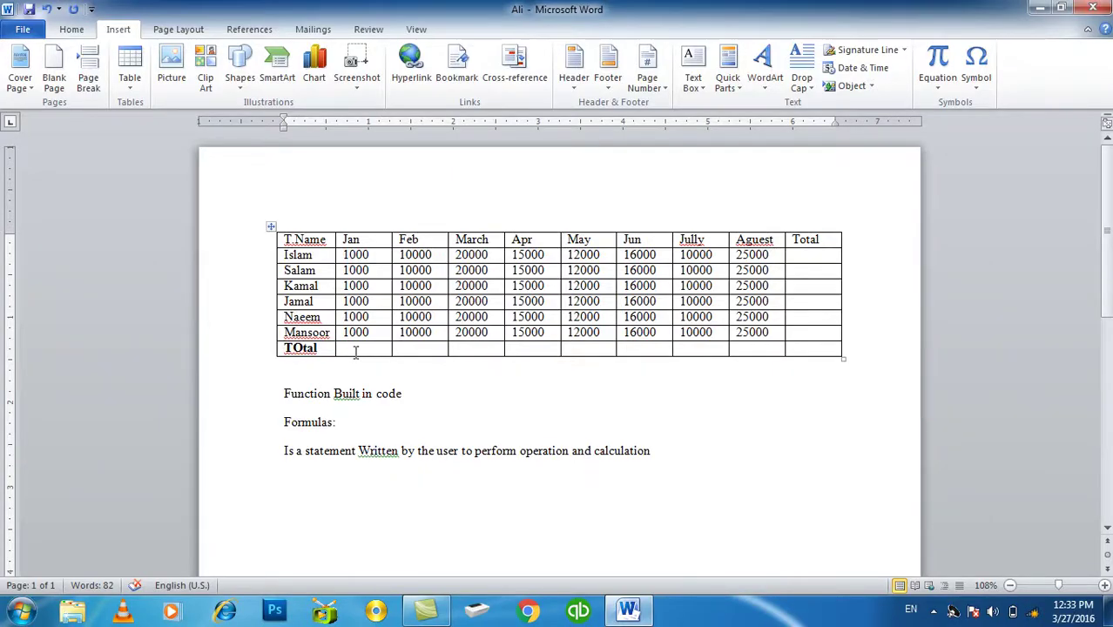
Correct the Word table label TOtal to Total using the spelling suggestion.
click(294, 348)
right_click(294, 348)
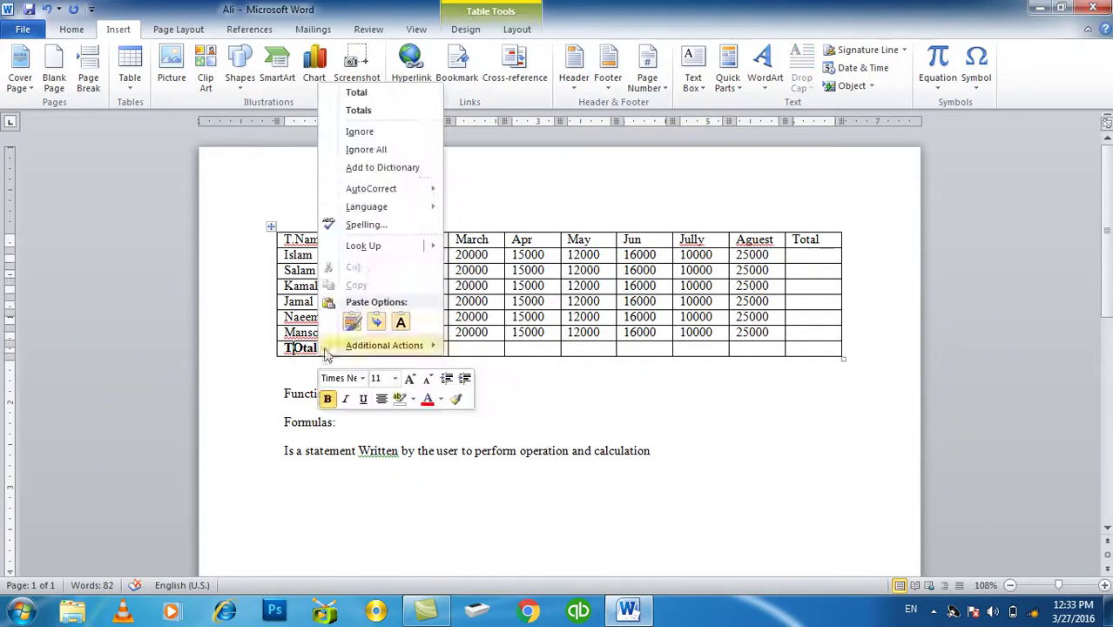
click(384, 96)
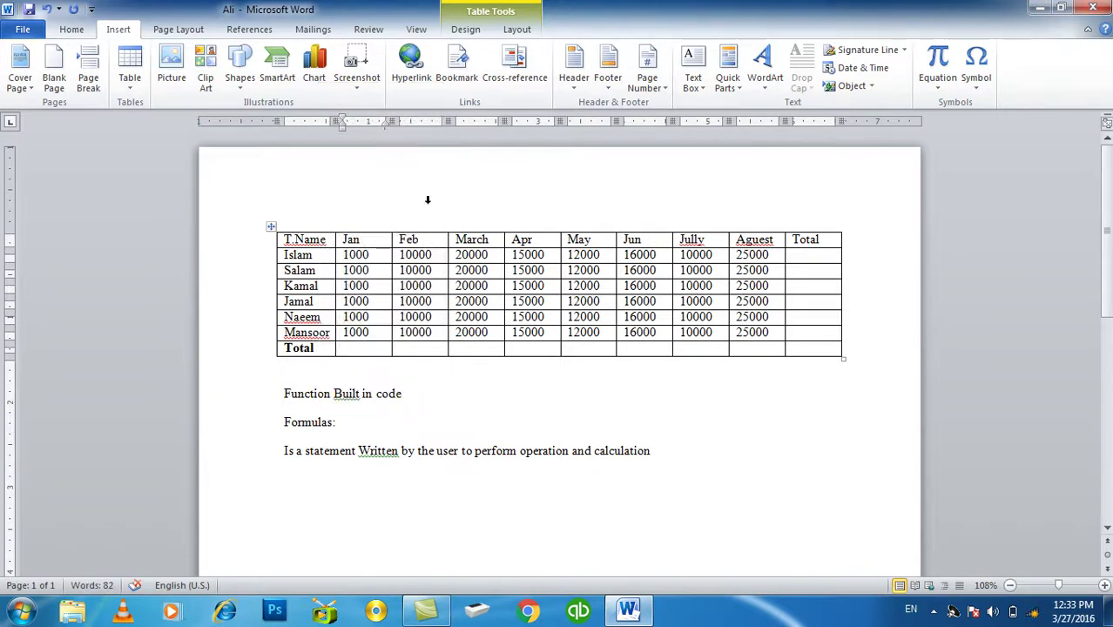
Insert a =SUM(ABOVE) Formula field via Quick Parts in the Jan Total cell, giving 6000.
click(727, 87)
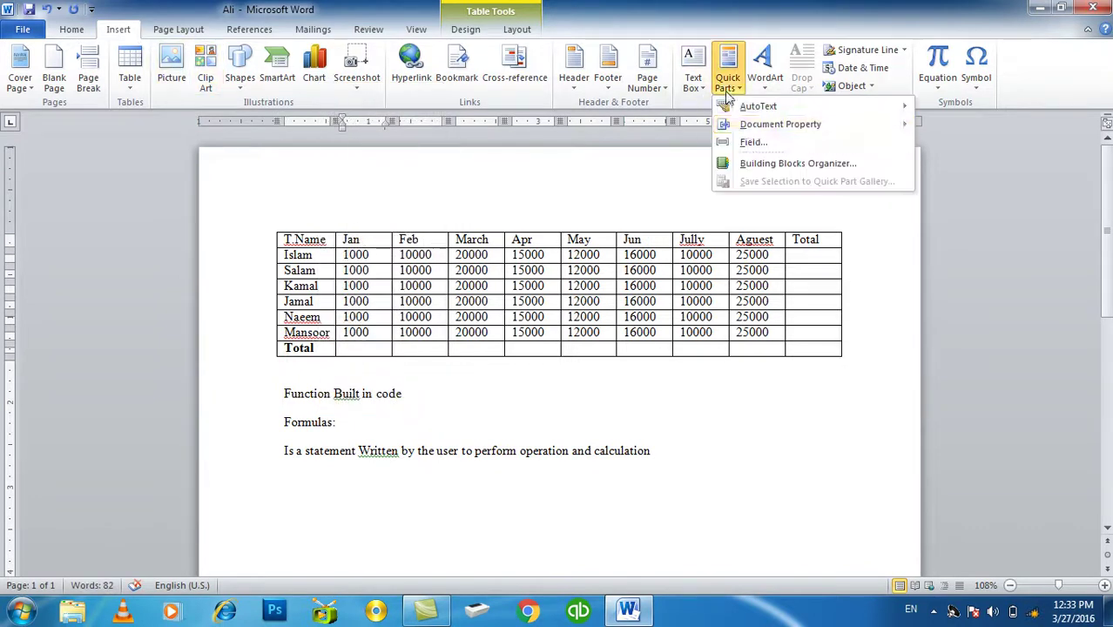
click(751, 142)
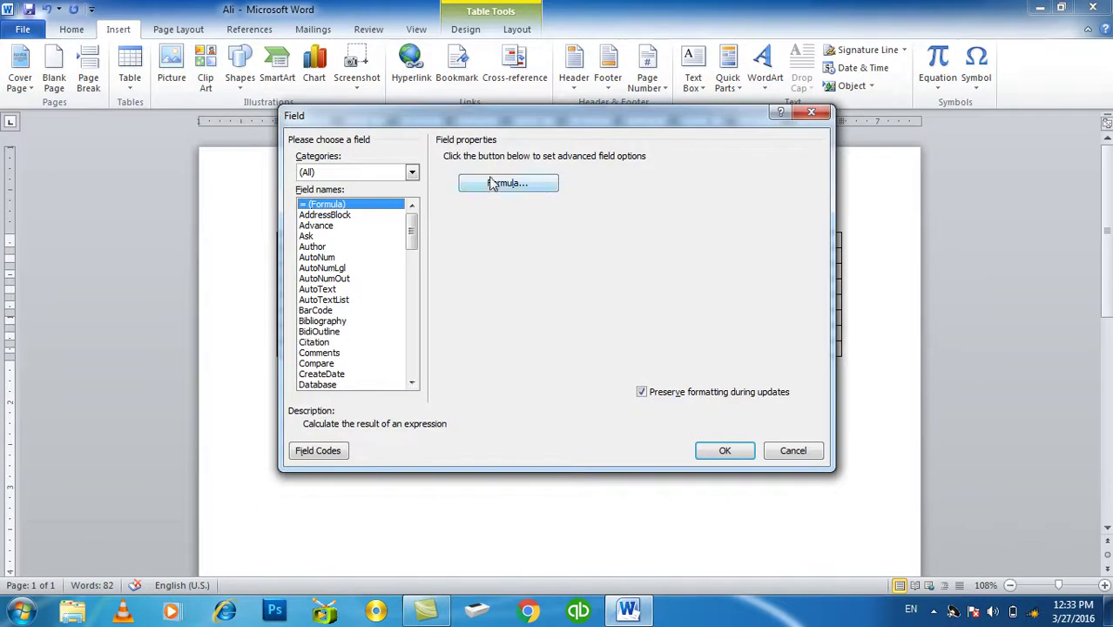
click(495, 185)
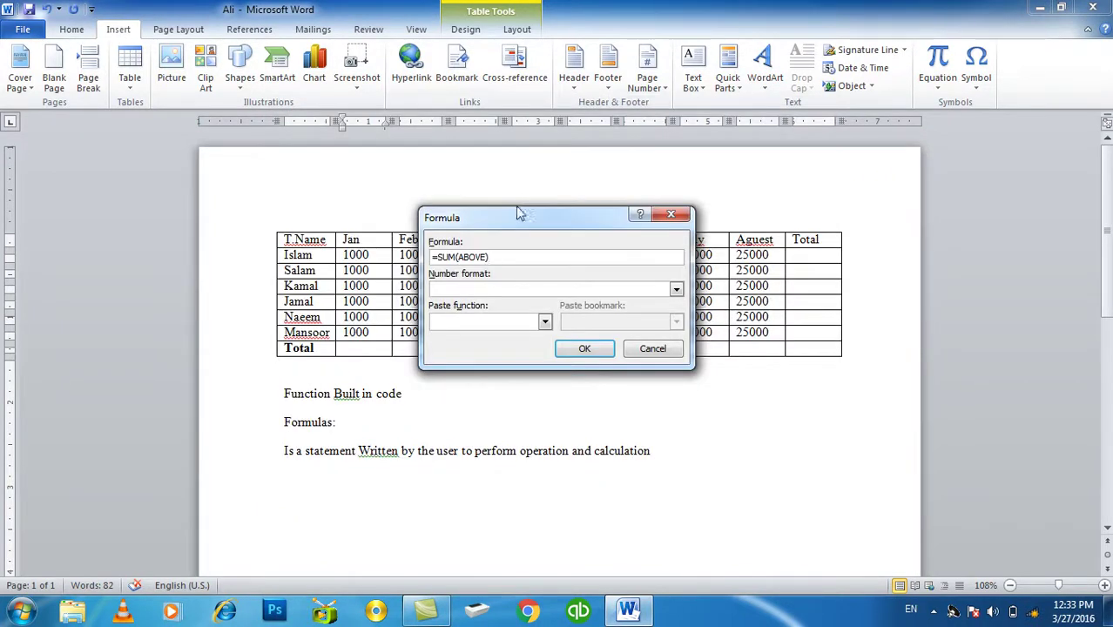
drag(518, 213, 773, 208)
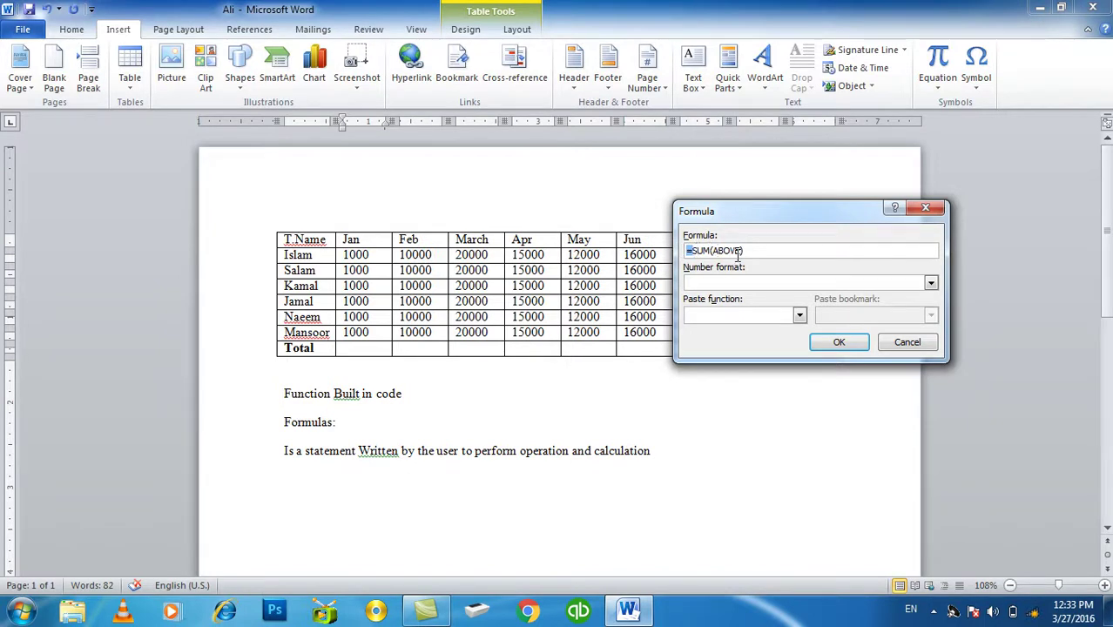
drag(743, 252, 712, 251)
drag(713, 251, 710, 250)
click(931, 284)
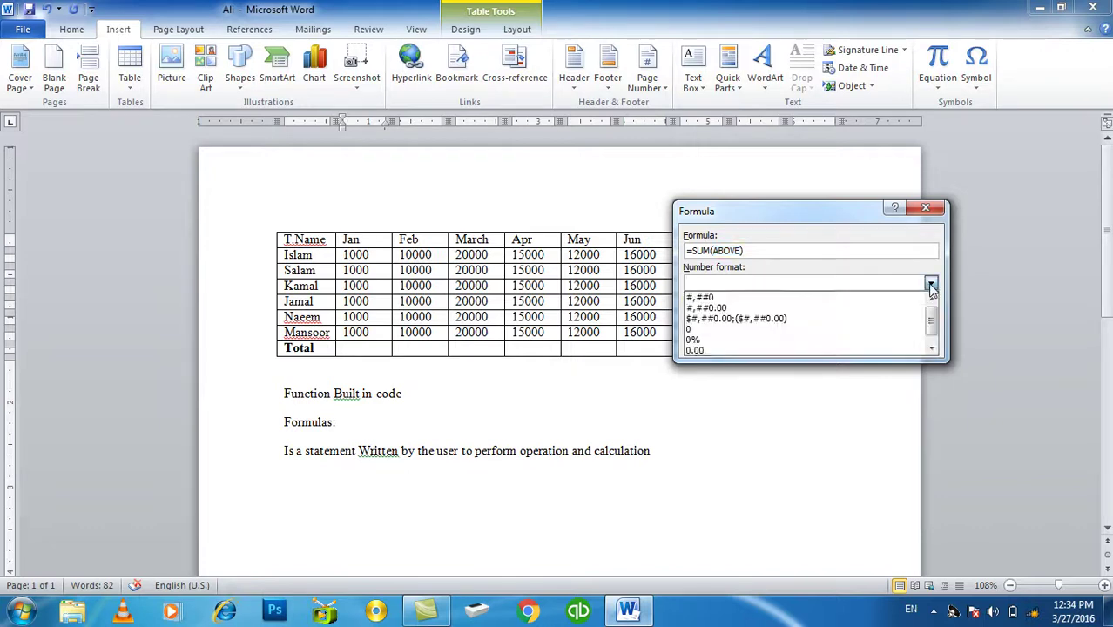
click(931, 284)
click(798, 315)
click(823, 341)
click(838, 343)
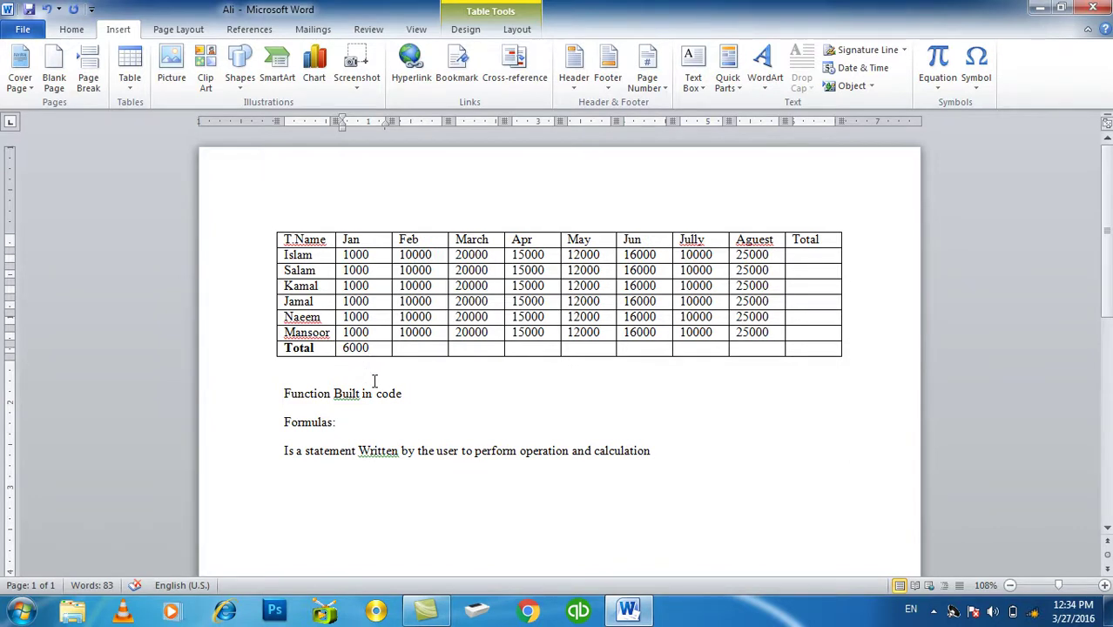
drag(330, 254, 320, 288)
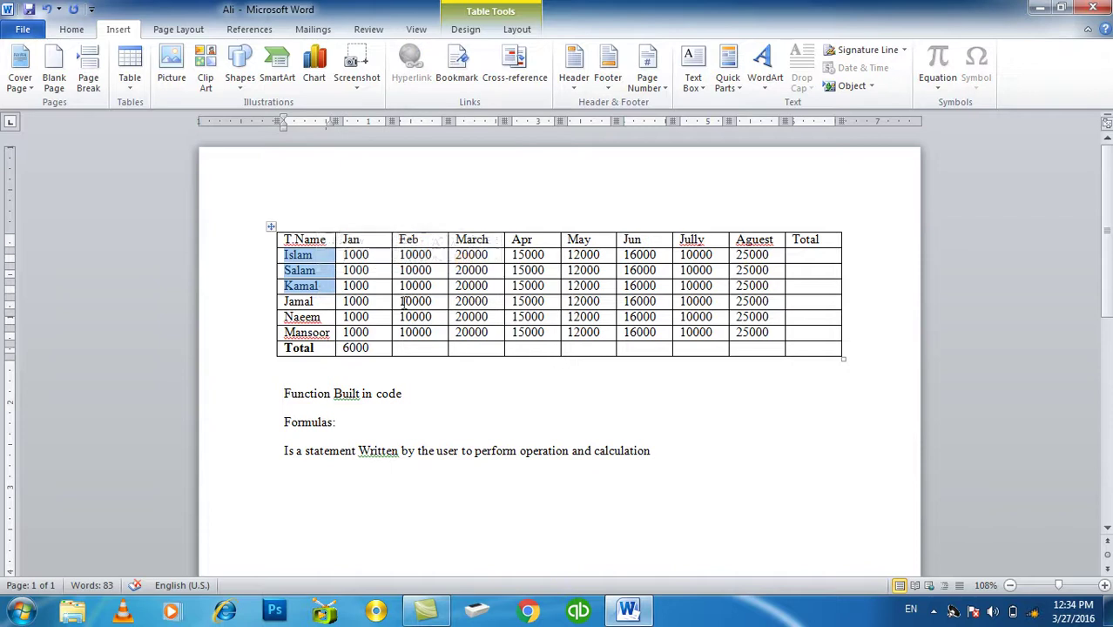
Insert a =SUM(ABOVE) formula in the Feb Total cell, giving 60000.
click(425, 350)
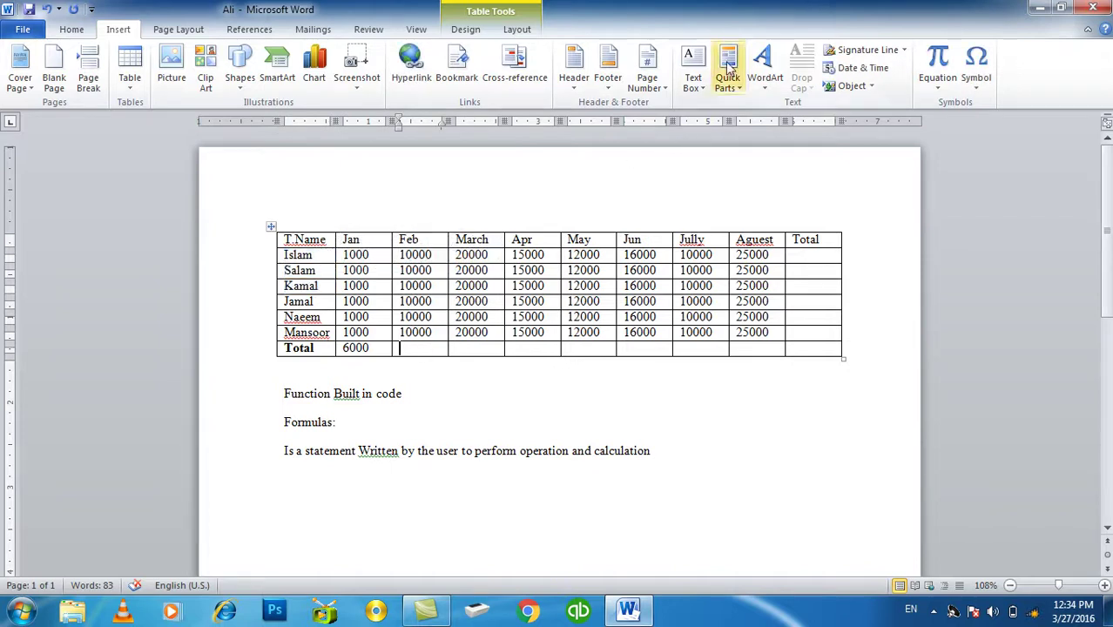
click(729, 68)
click(749, 145)
click(510, 186)
key(Return)
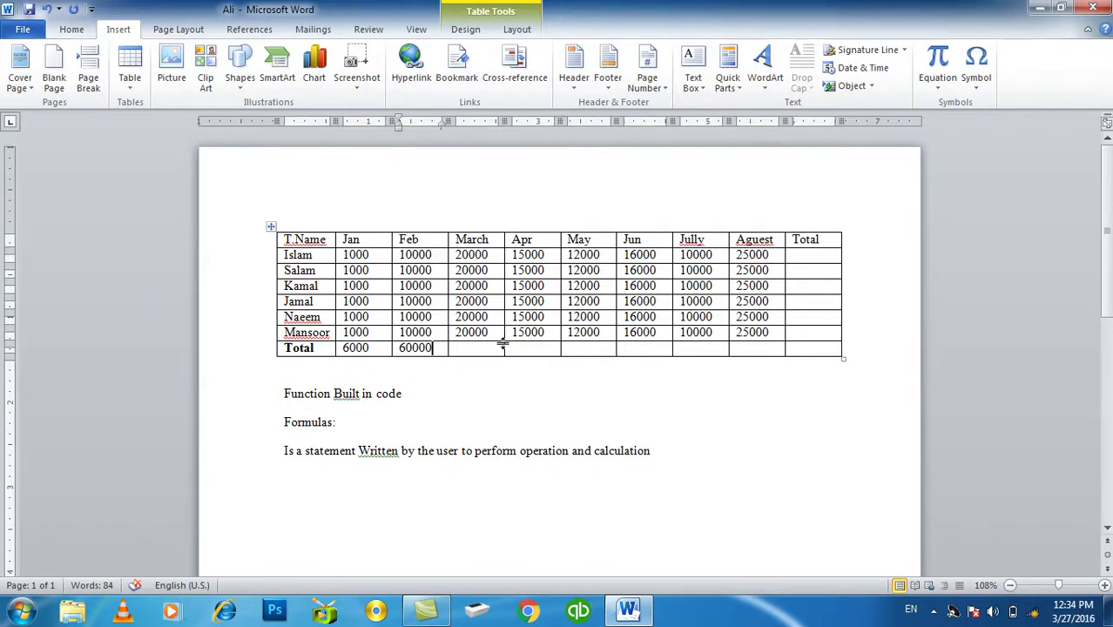
click(728, 76)
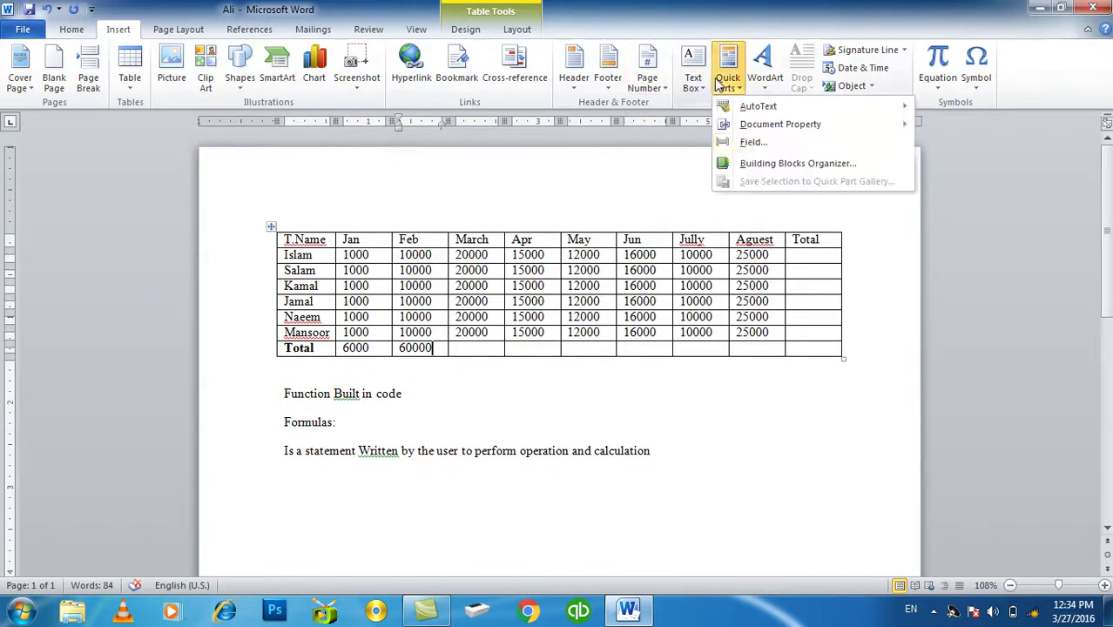
click(751, 141)
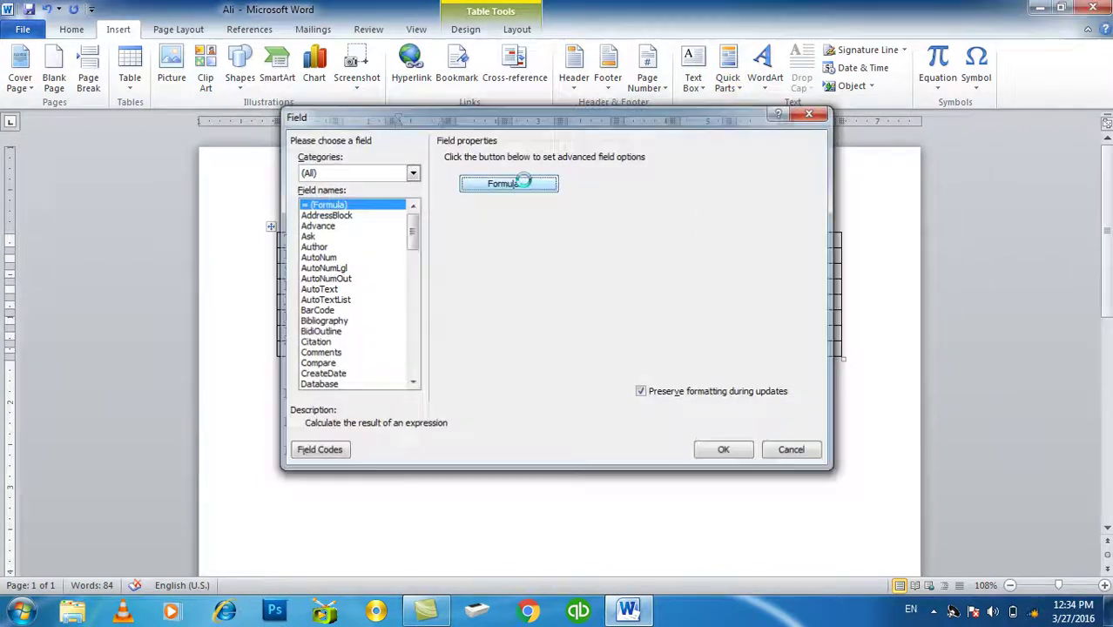
click(510, 183)
key(Escape)
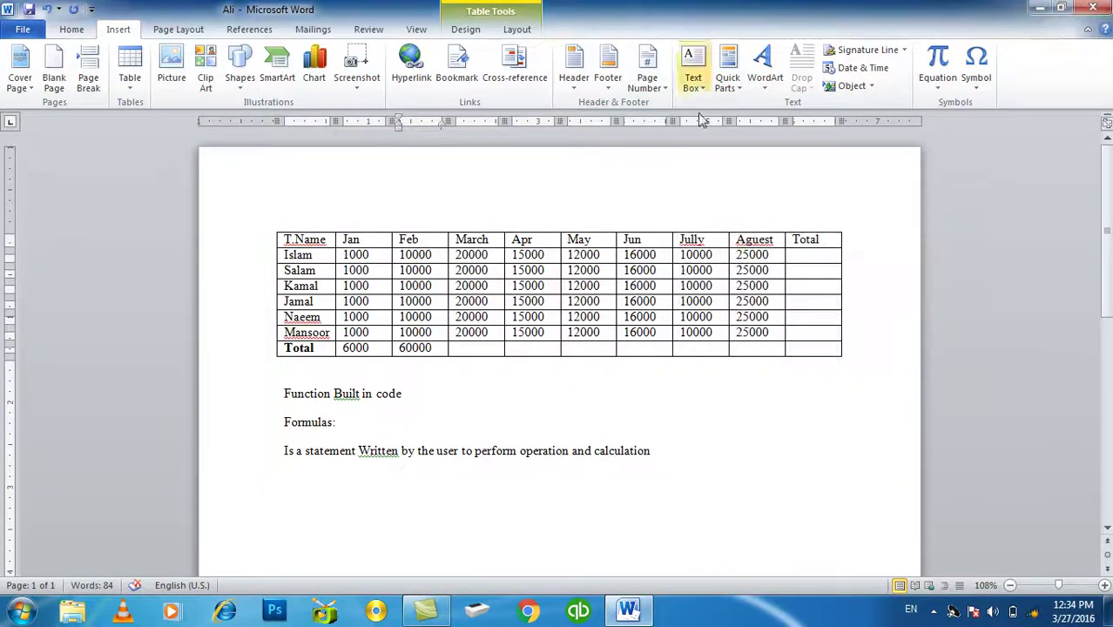
Add =SUM(ABOVE) totals for March (120000) and Apr (90000).
click(484, 348)
click(728, 76)
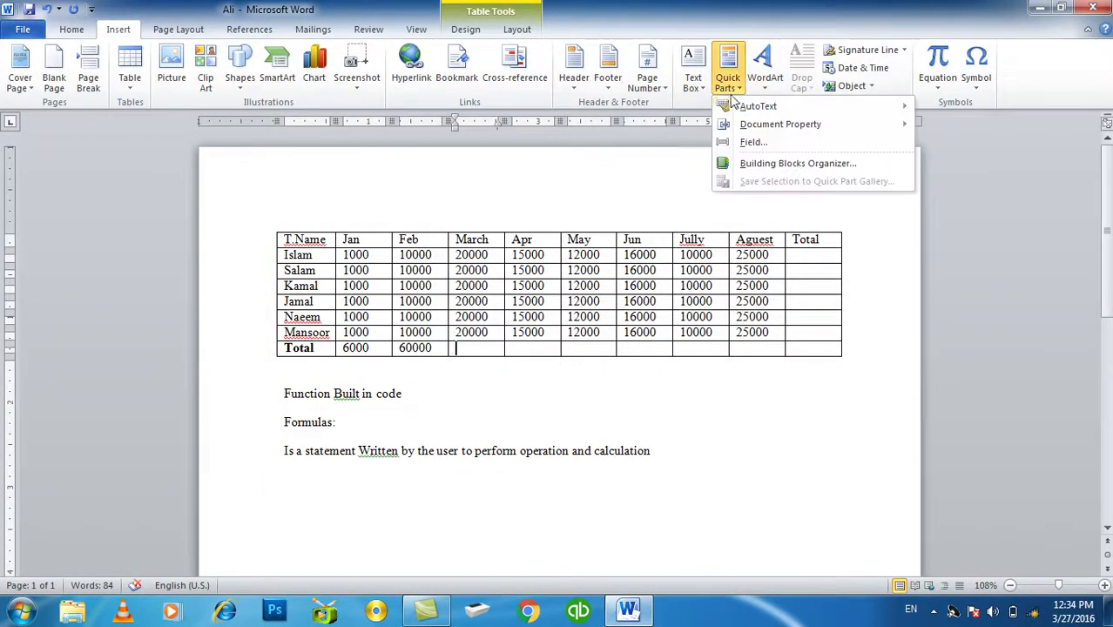
click(751, 140)
click(509, 184)
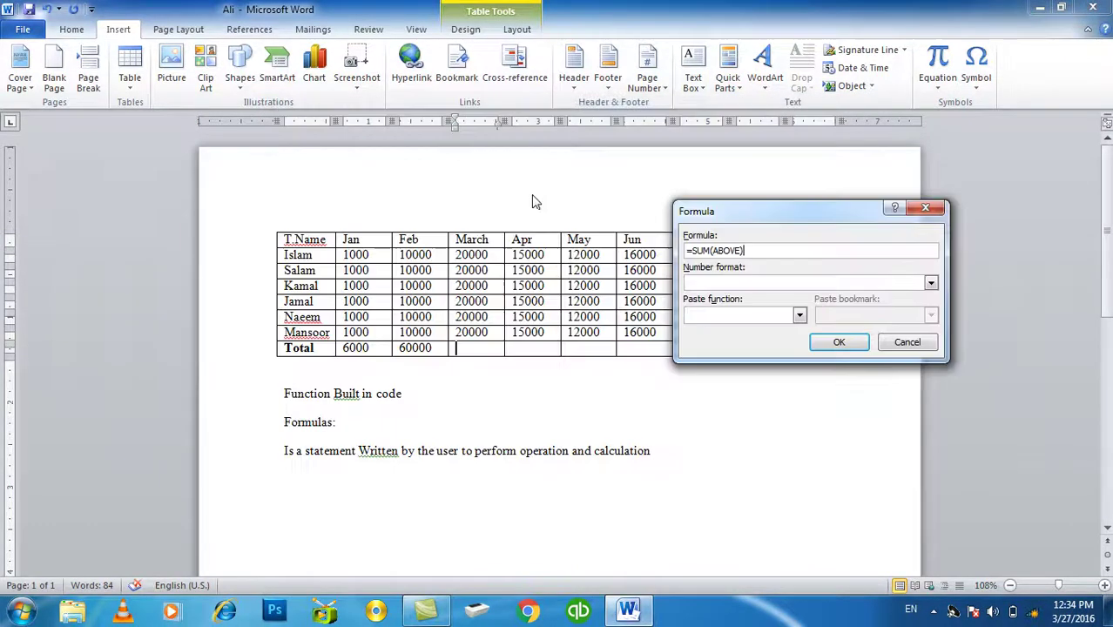
key(Return)
key(Right)
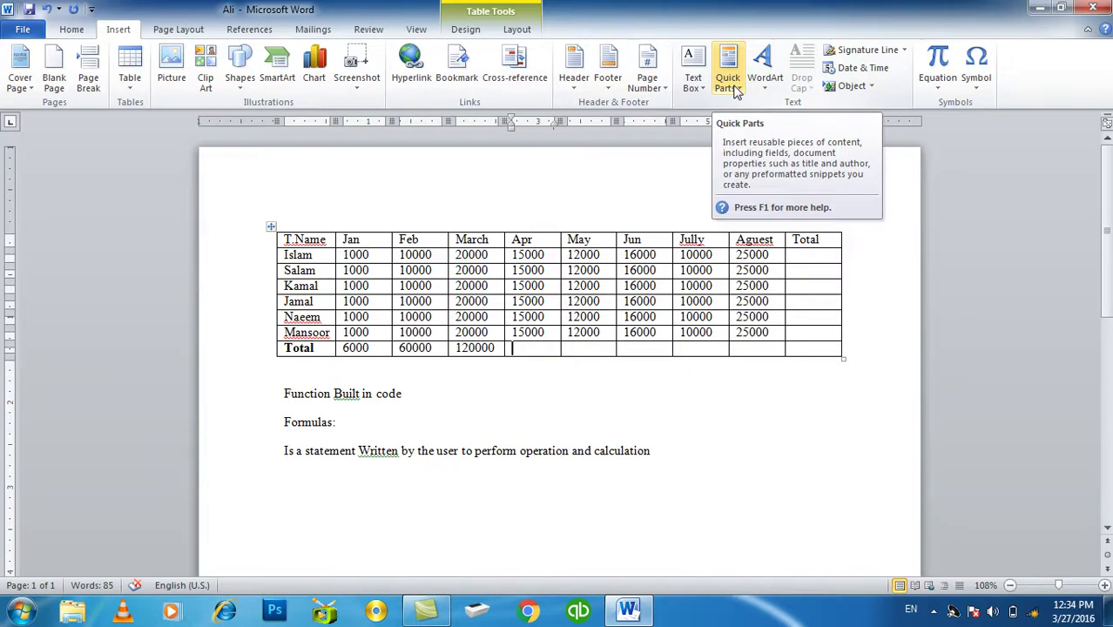
click(736, 90)
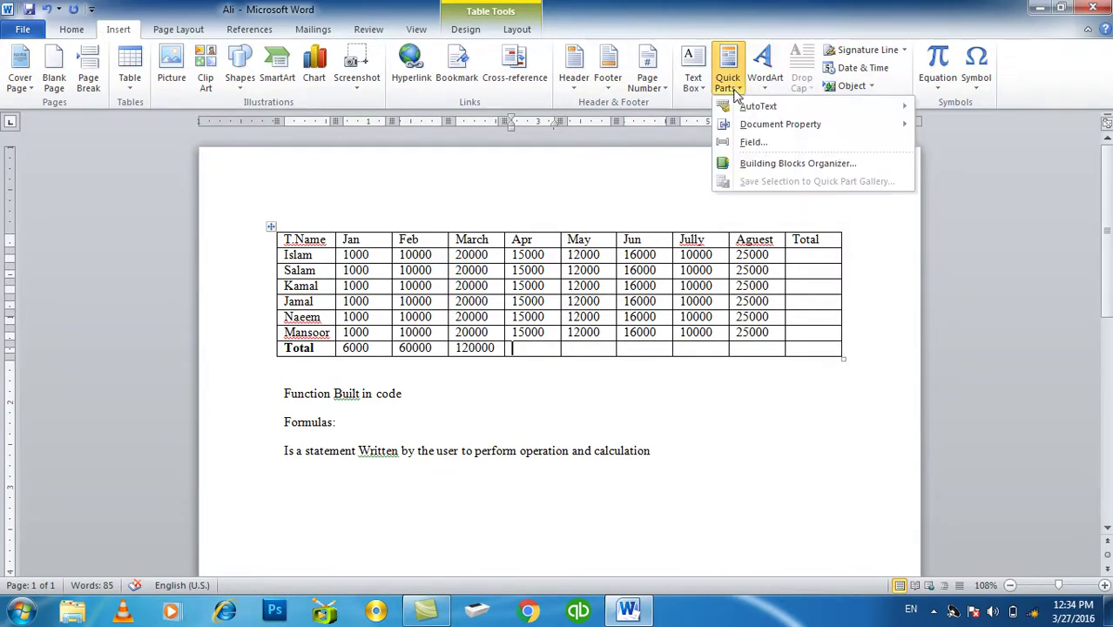
click(743, 143)
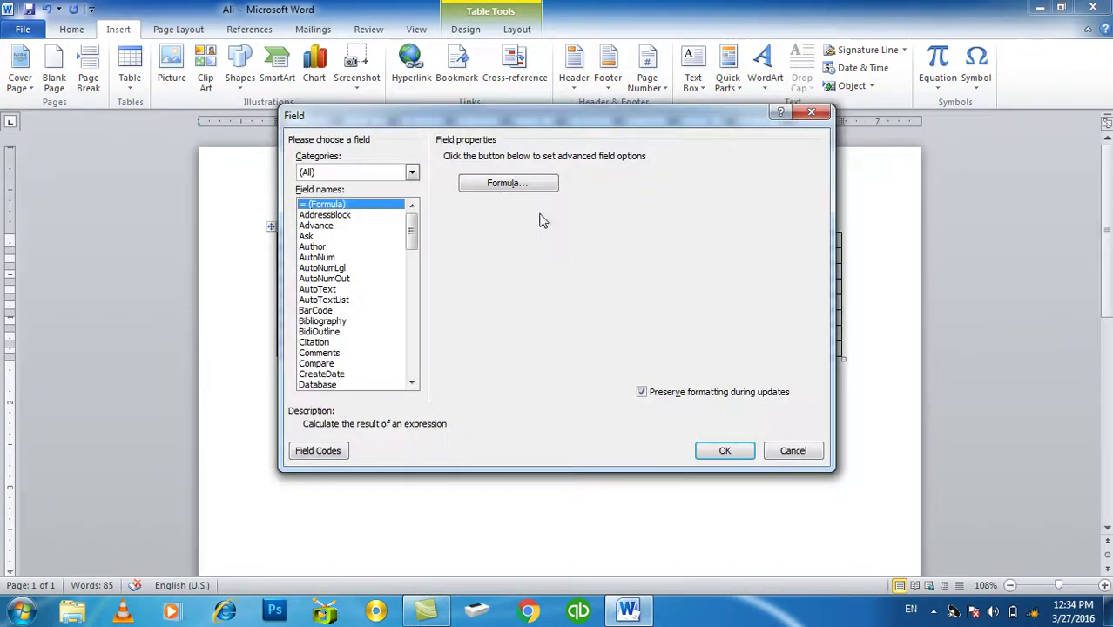
click(516, 182)
key(Return)
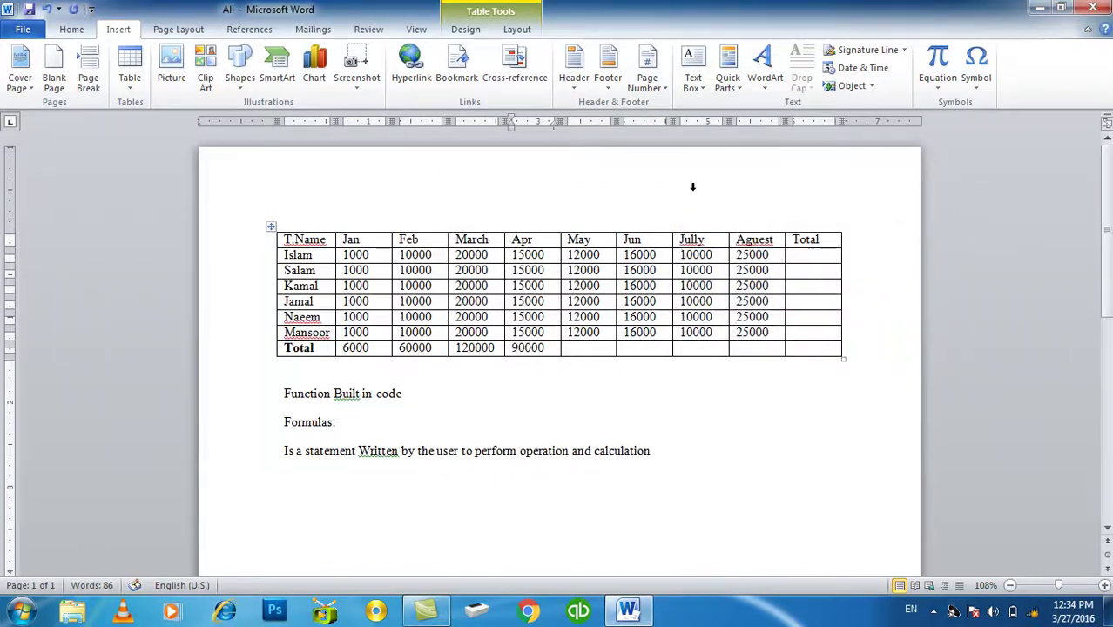
Add =SUM(ABOVE) totals for May (72000) and Jun (96000).
click(727, 70)
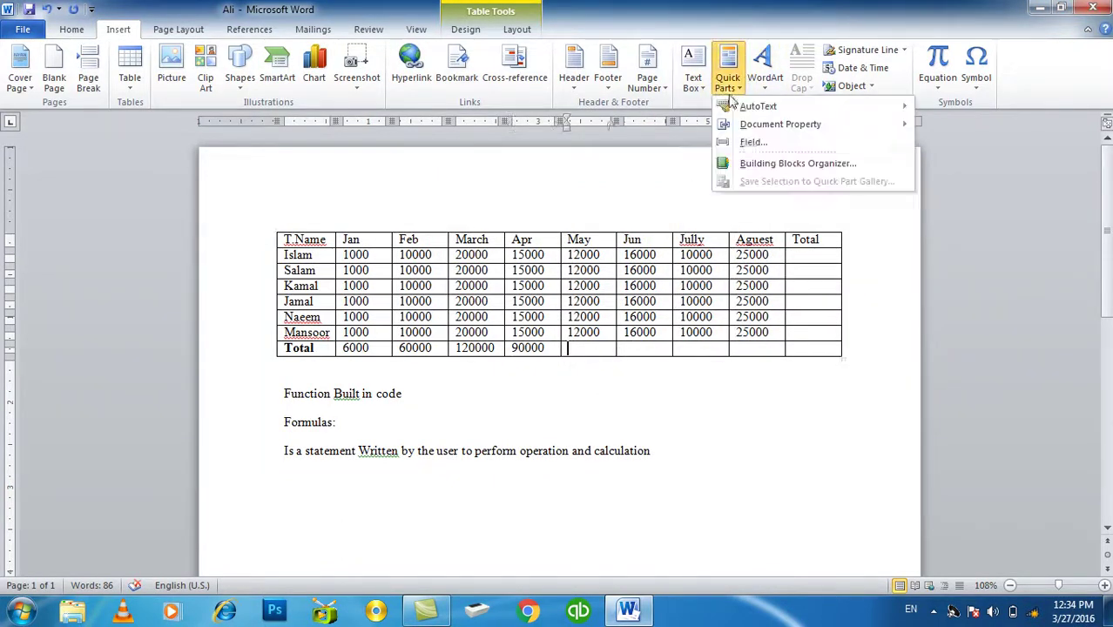
click(749, 145)
click(523, 184)
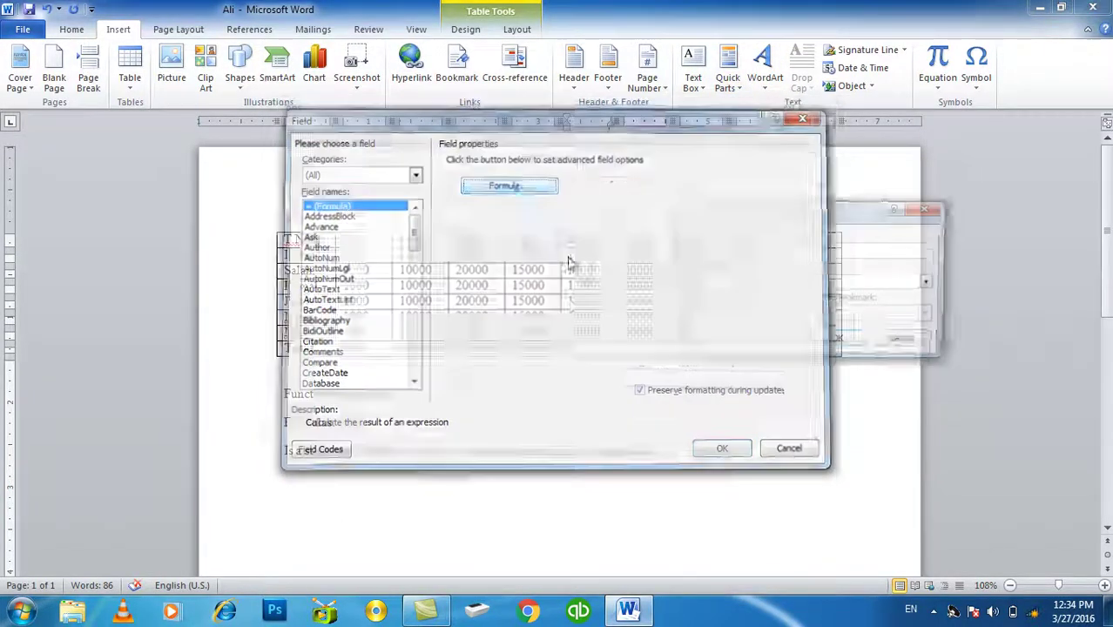
click(838, 345)
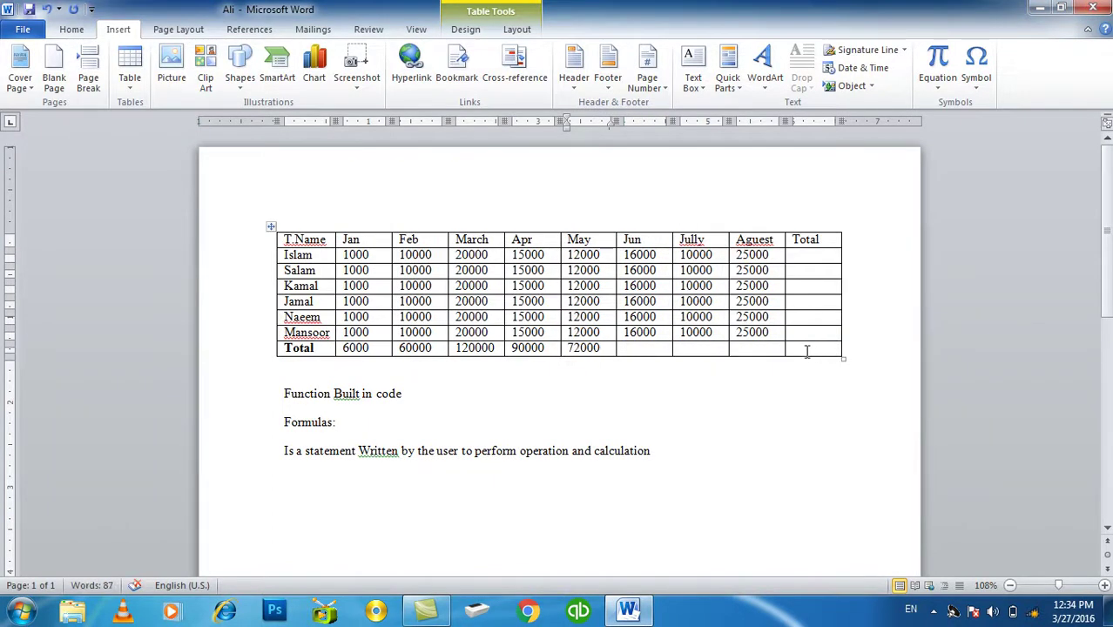
click(640, 345)
click(727, 70)
click(747, 142)
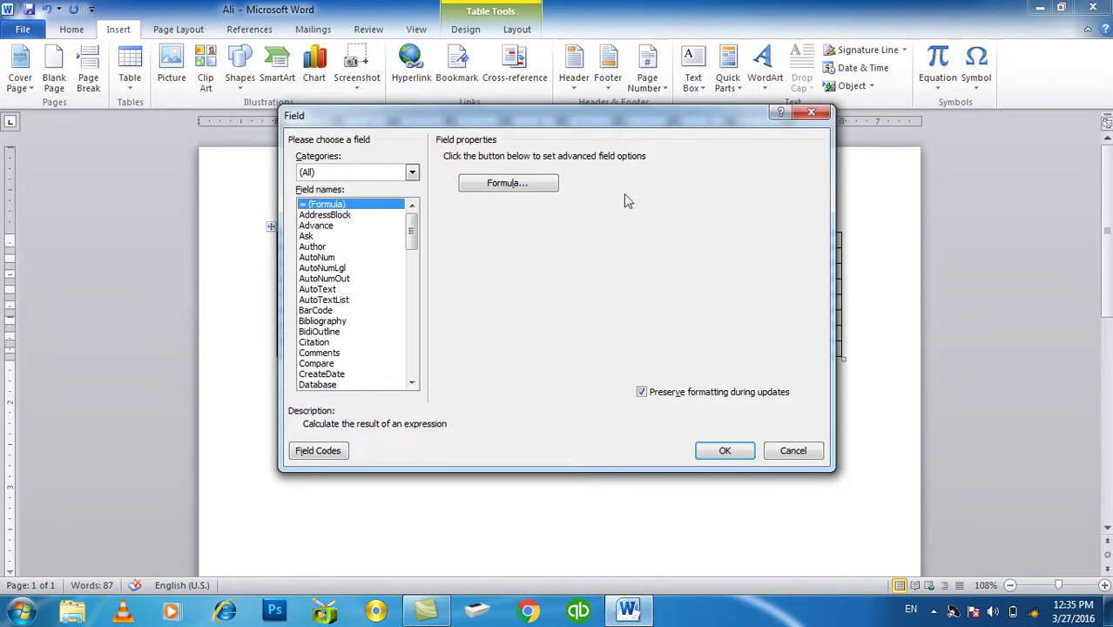
click(510, 181)
click(839, 342)
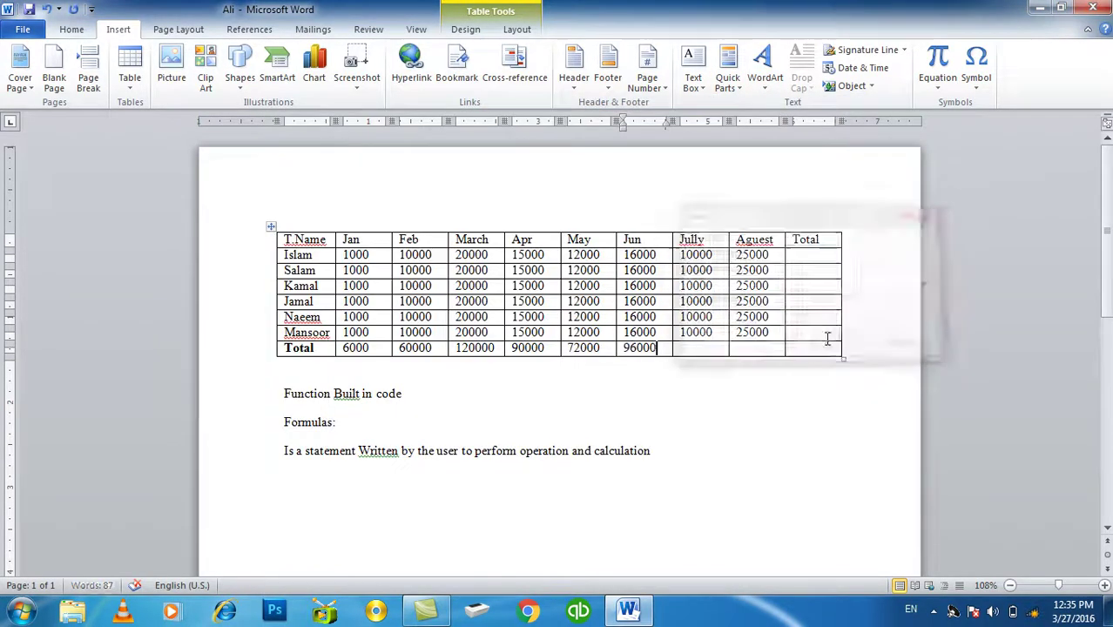
Add =SUM(ABOVE) totals for Jully (60000) and Aguest (150000).
click(676, 349)
click(728, 72)
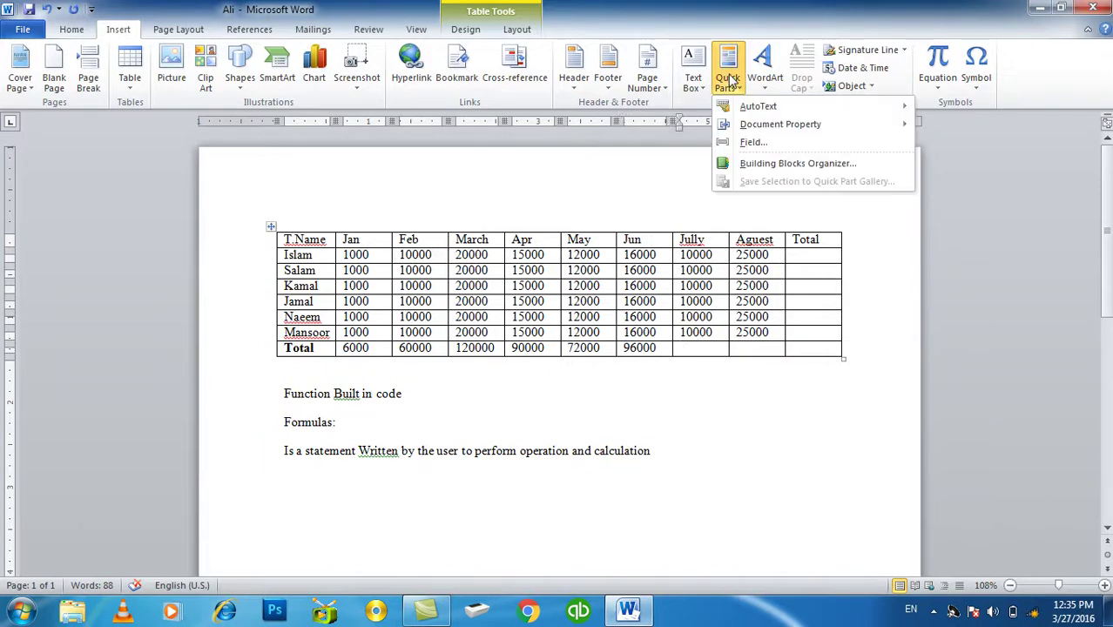
click(753, 142)
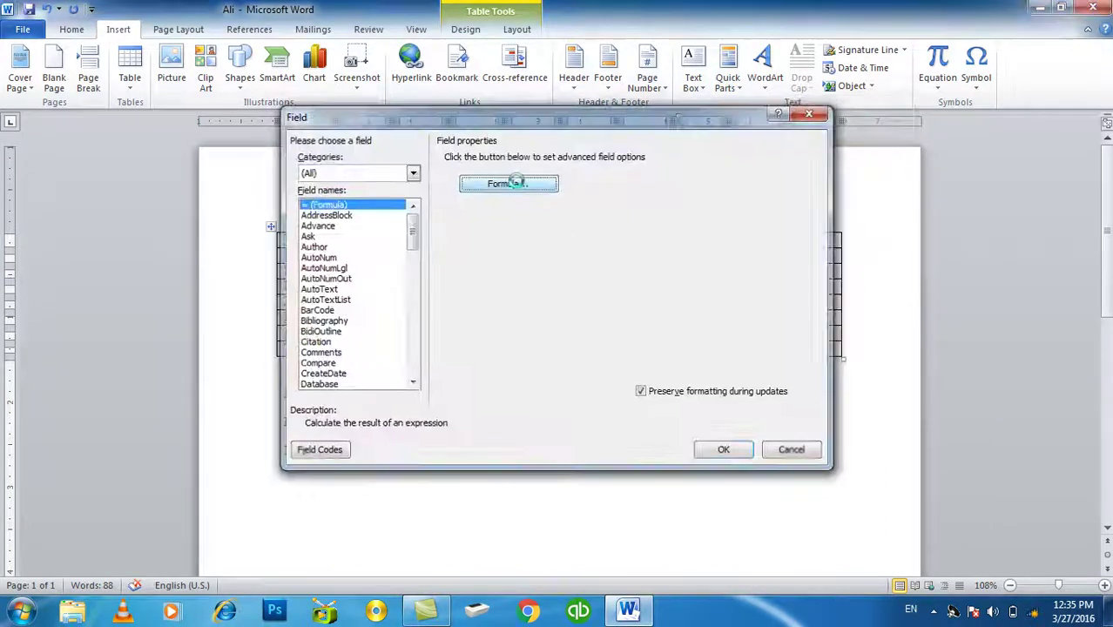
click(510, 181)
key(Return)
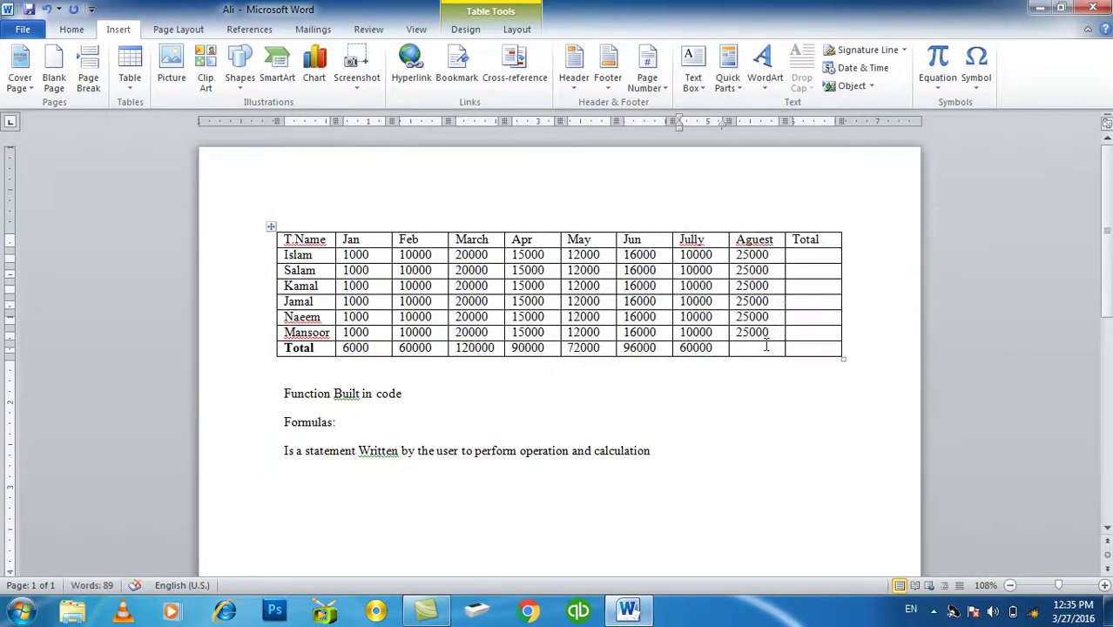
click(757, 349)
click(728, 72)
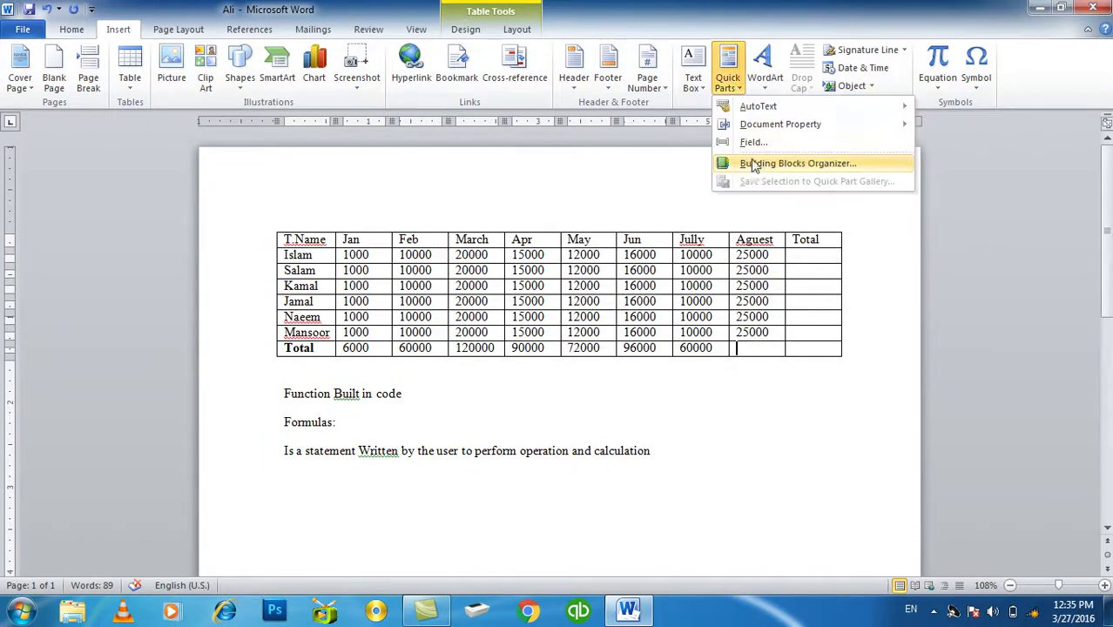
click(753, 142)
click(514, 183)
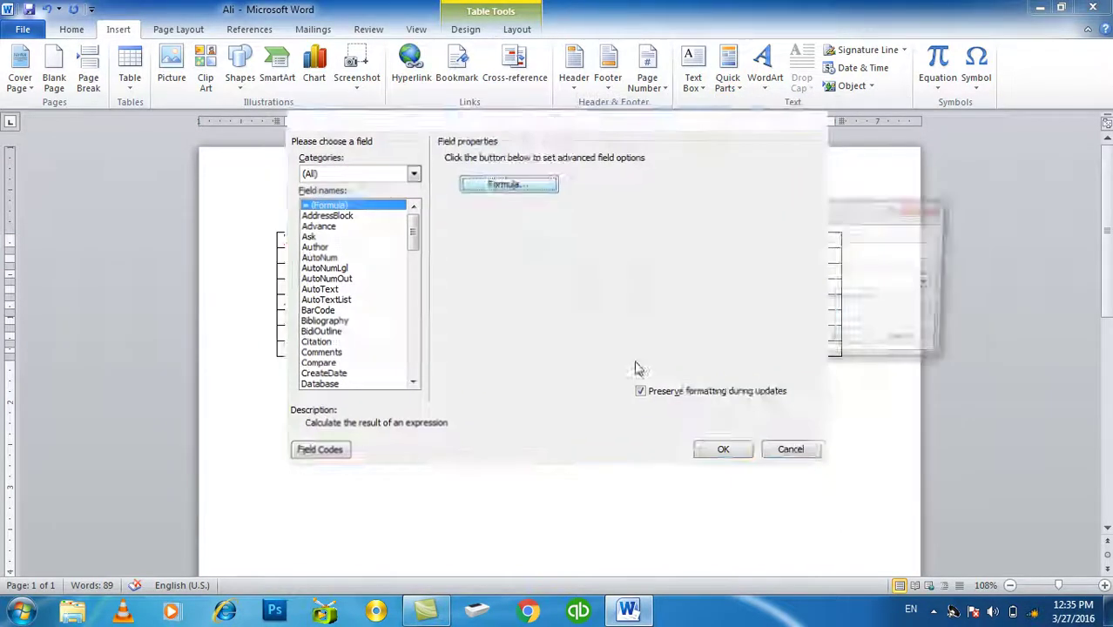
click(837, 339)
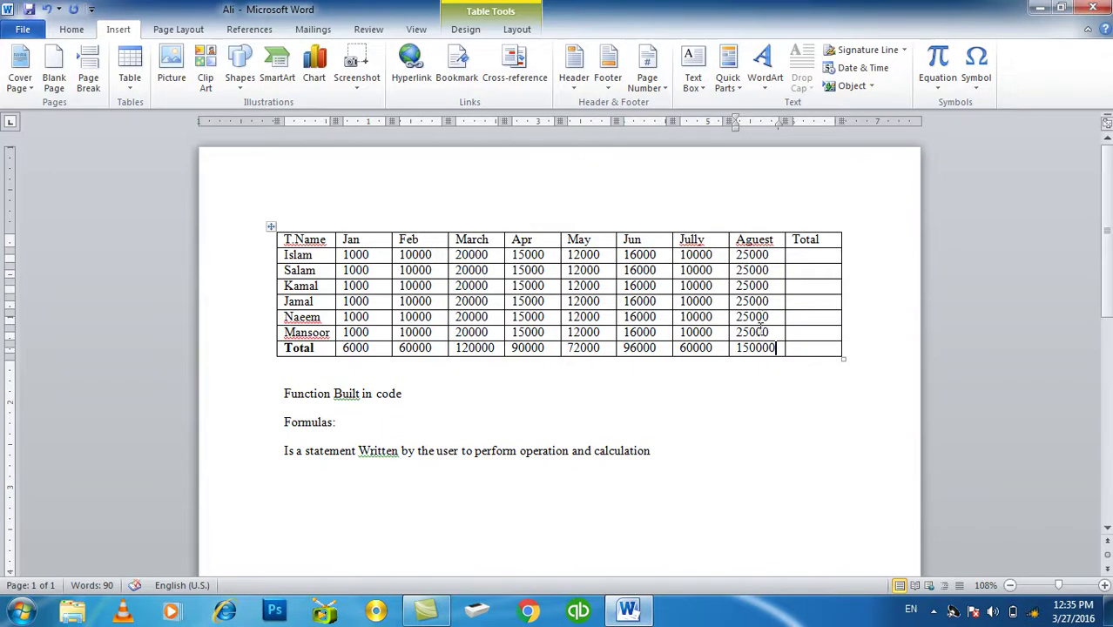
click(828, 349)
Insert a =SUM(LEFT) Formula field in Islam's Total cell, giving 109000.
drag(775, 349, 365, 351)
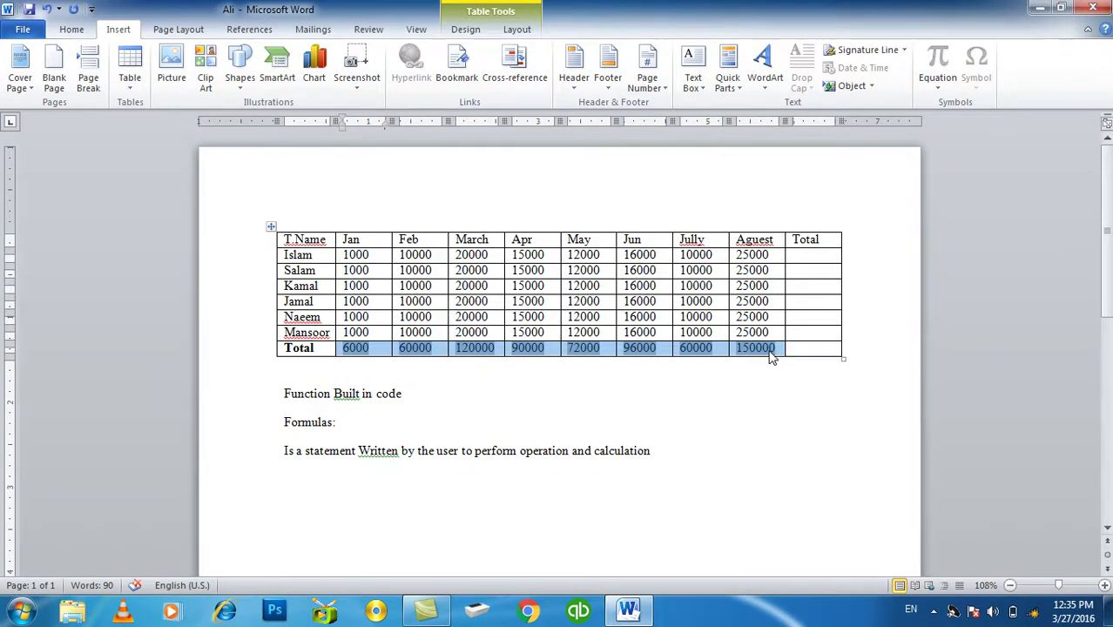
click(806, 348)
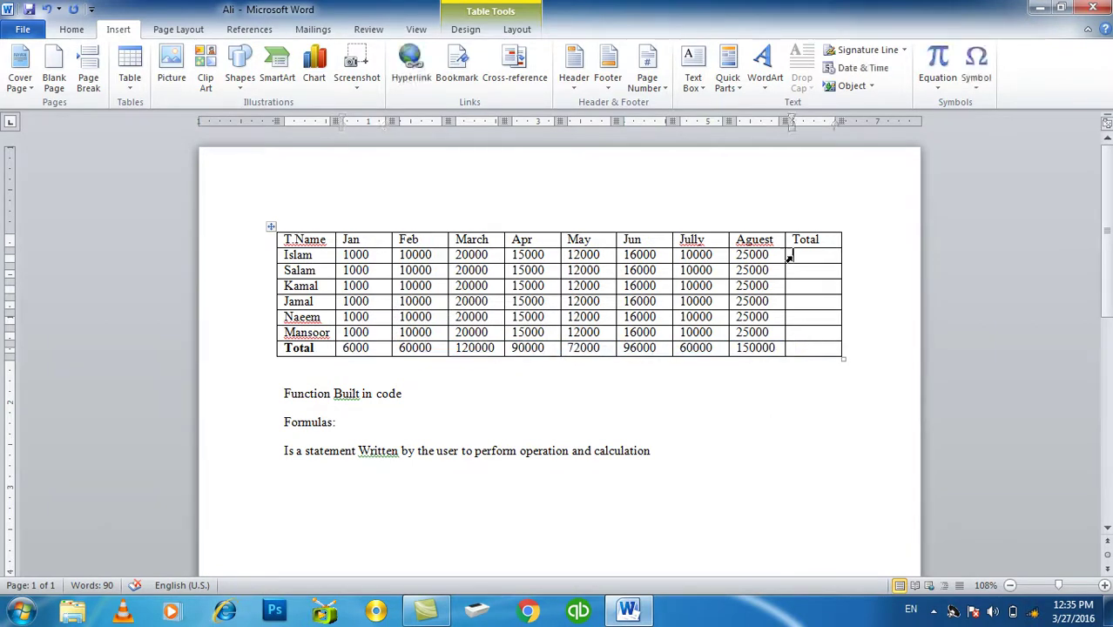
drag(789, 257, 352, 254)
click(817, 257)
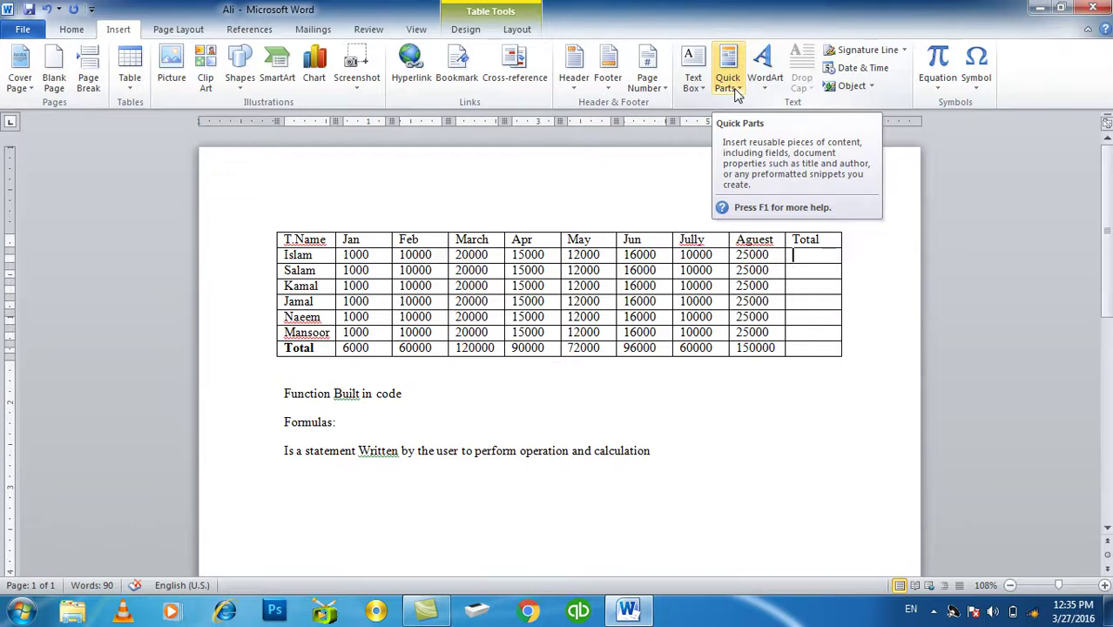
click(736, 87)
click(748, 142)
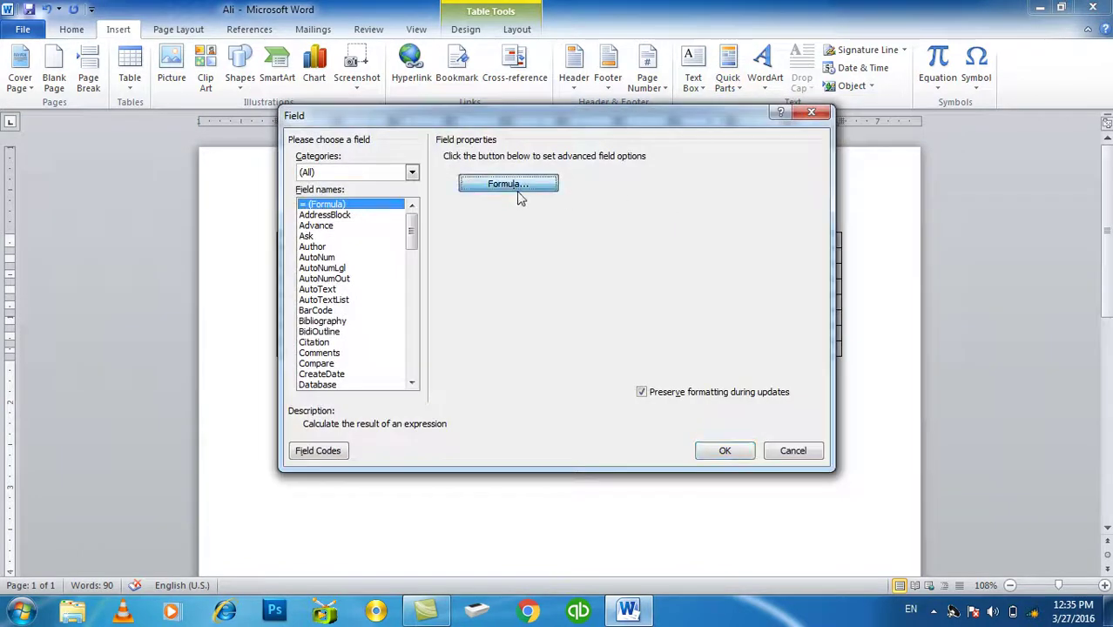
click(518, 191)
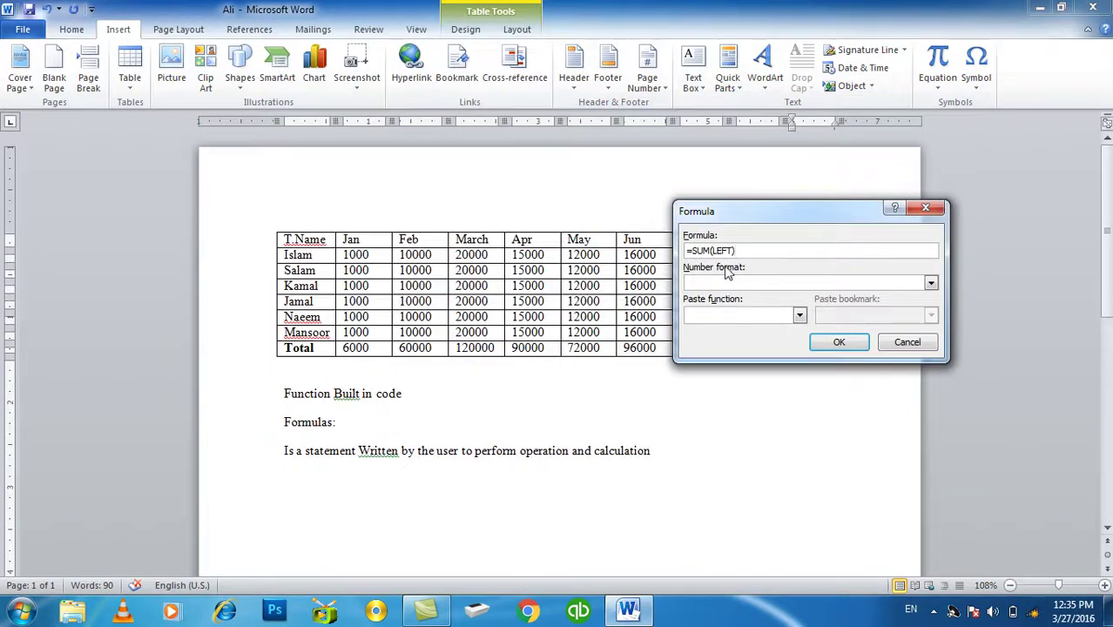
click(855, 345)
click(816, 277)
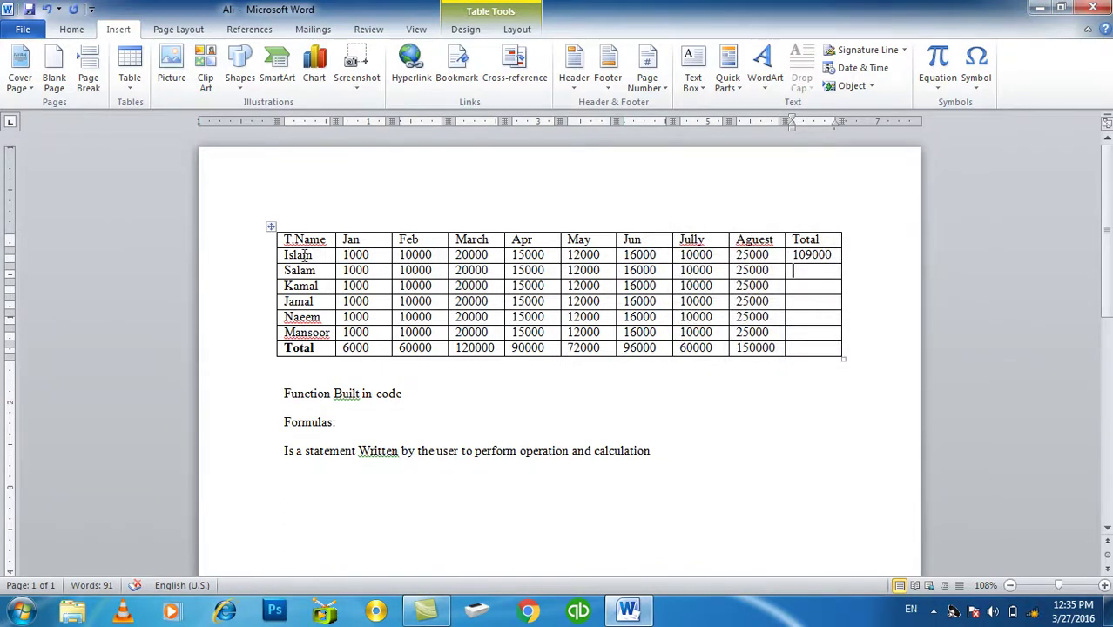
Insert a =SUM(LEFT) formula in Salam's Total cell, giving 109000.
click(684, 254)
click(809, 273)
click(728, 78)
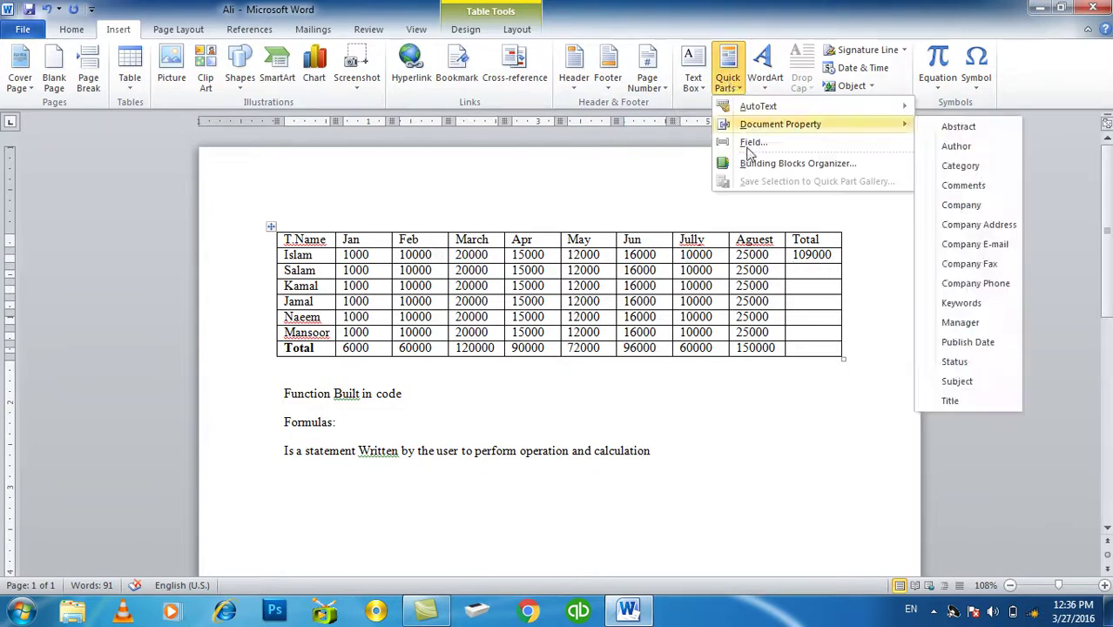
click(751, 142)
click(549, 193)
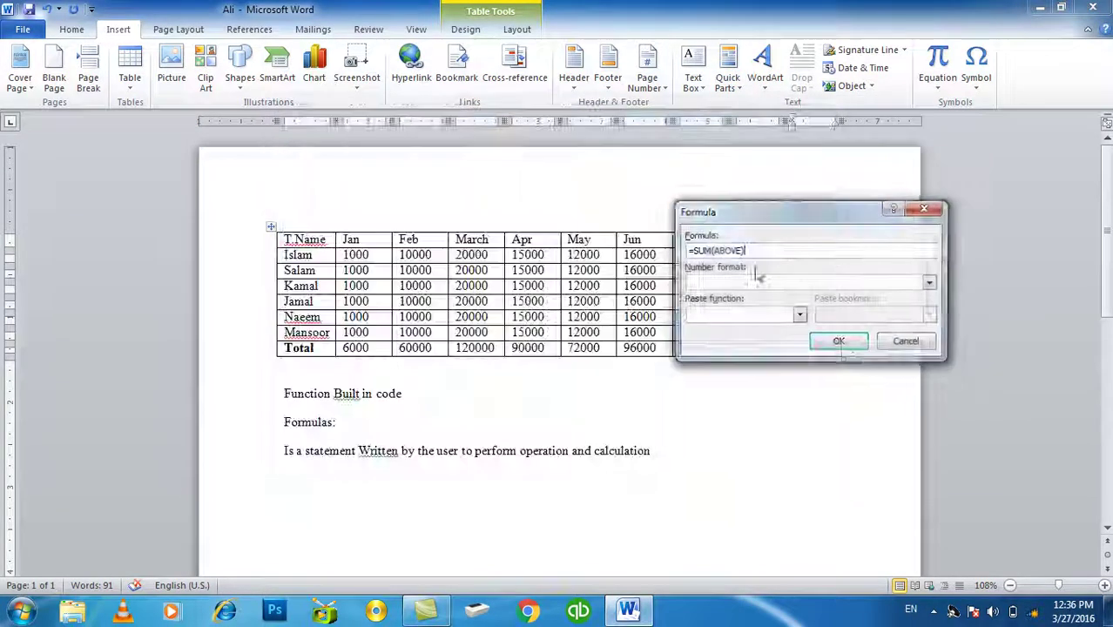
click(849, 348)
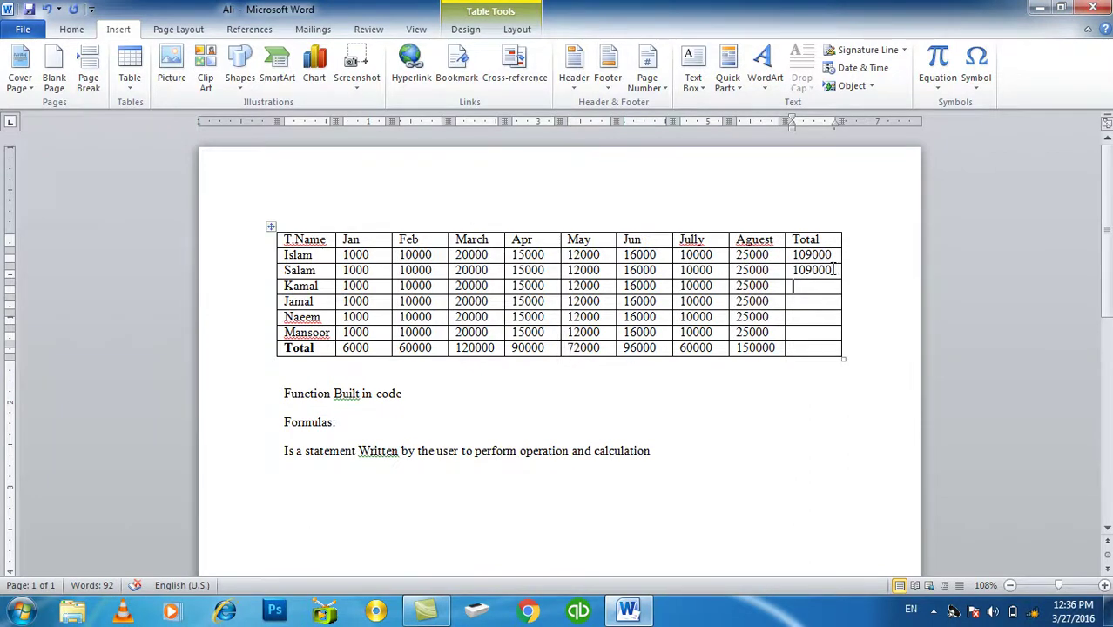
Copy Salam's 109000 total into the Total cells of Kamal, Jamal, Naeem and Mansoor.
double_click(834, 270)
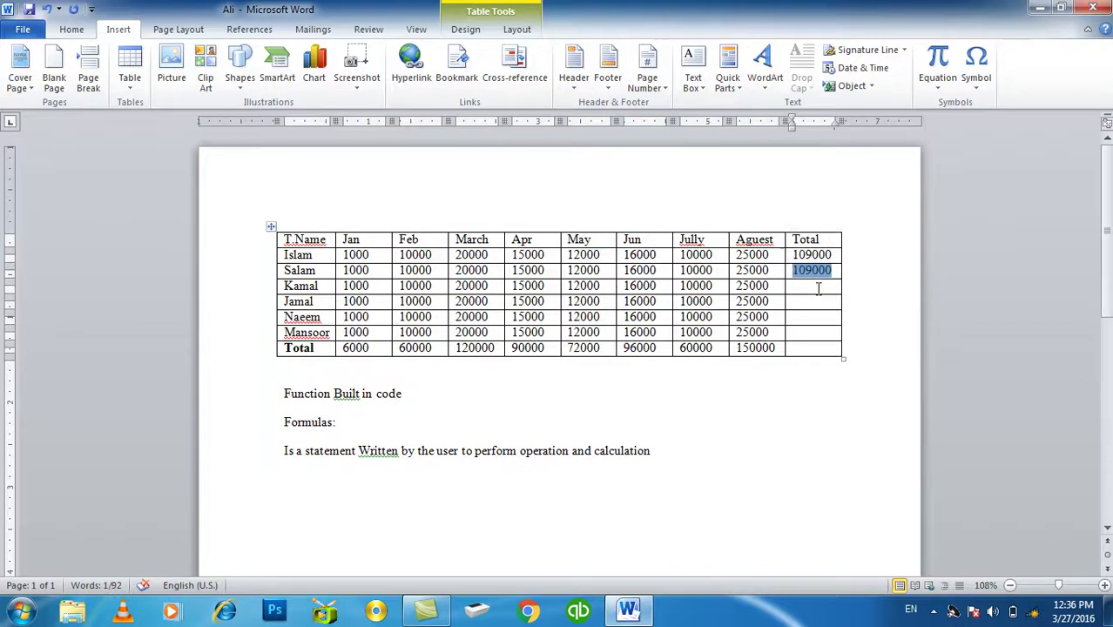
key(ctrl+c)
click(819, 289)
key(ctrl+v)
key(Down)
key(ctrl+v)
key(Down)
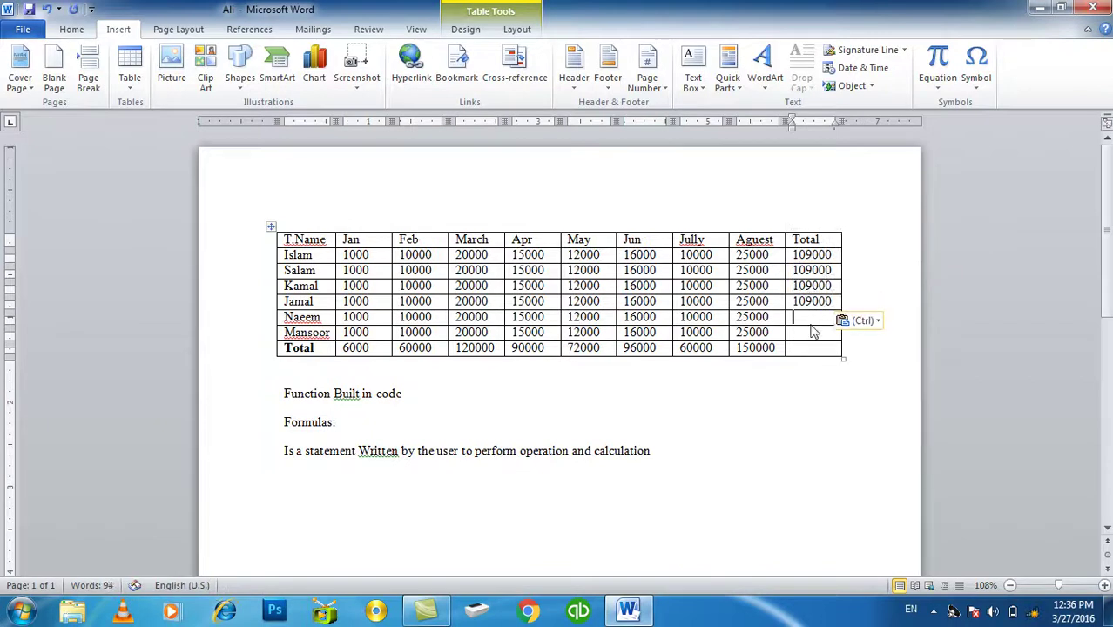
key(ctrl+v)
key(Down)
key(ctrl+v)
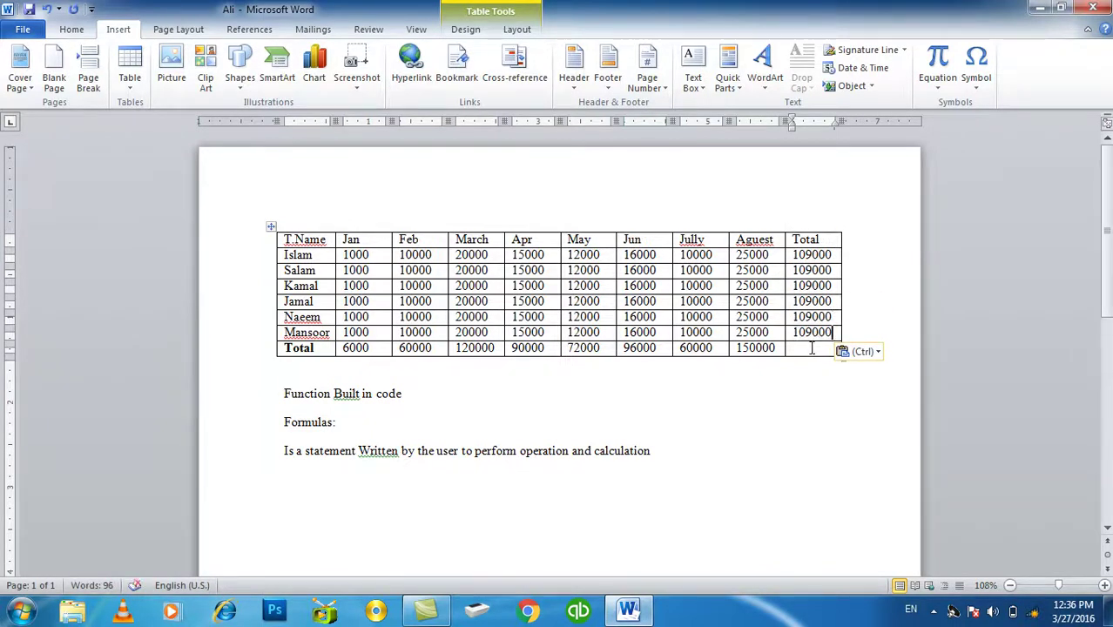
Select the Total row sums and the per-person totals from Islam to Mansoor.
drag(776, 349, 283, 353)
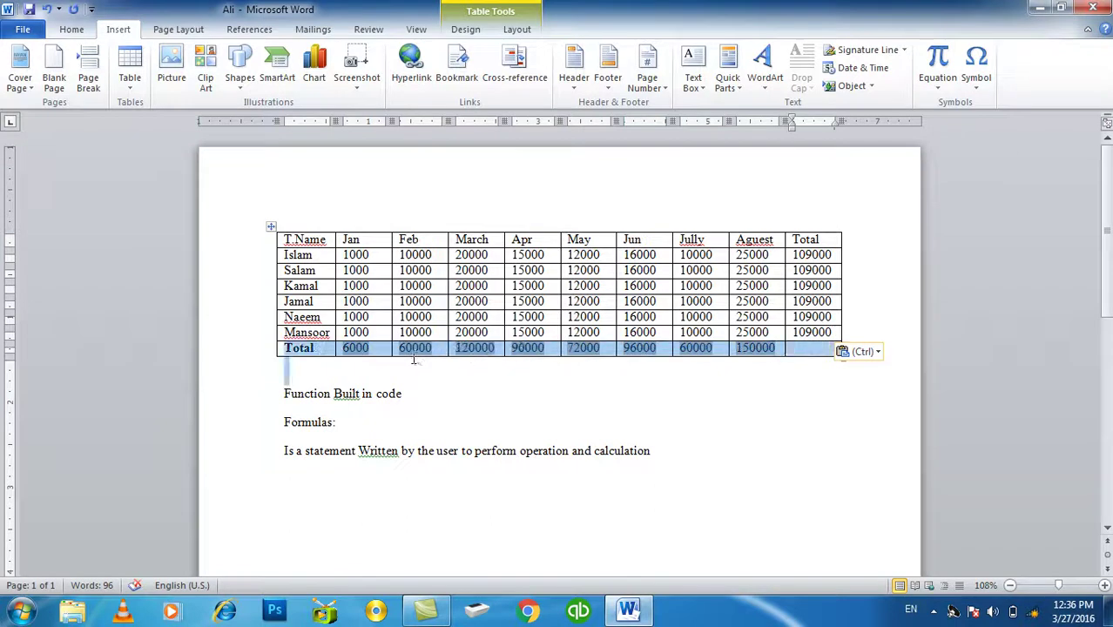
drag(827, 260, 823, 335)
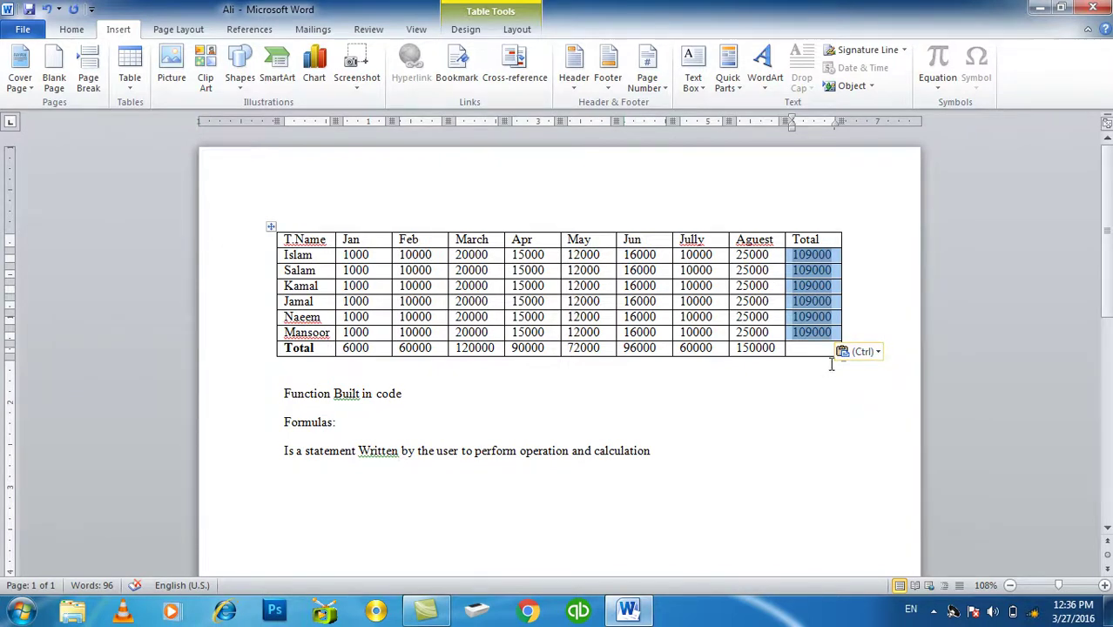
click(803, 351)
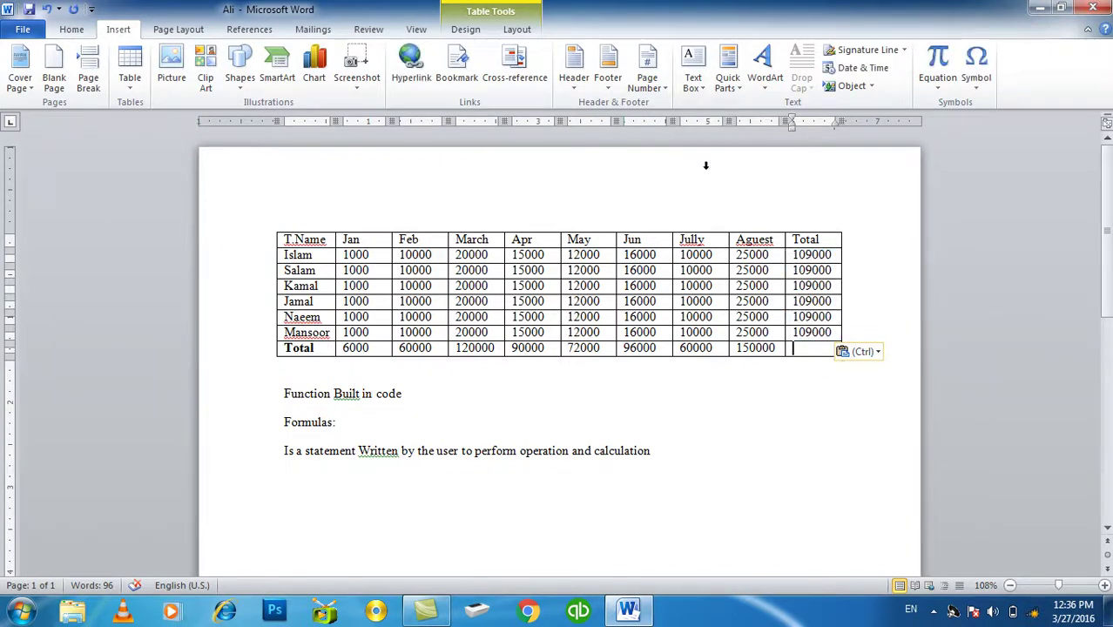
Insert a =SUM(ABOVE) formula in the bottom-right grand-total cell, giving 654000.
click(693, 74)
click(727, 74)
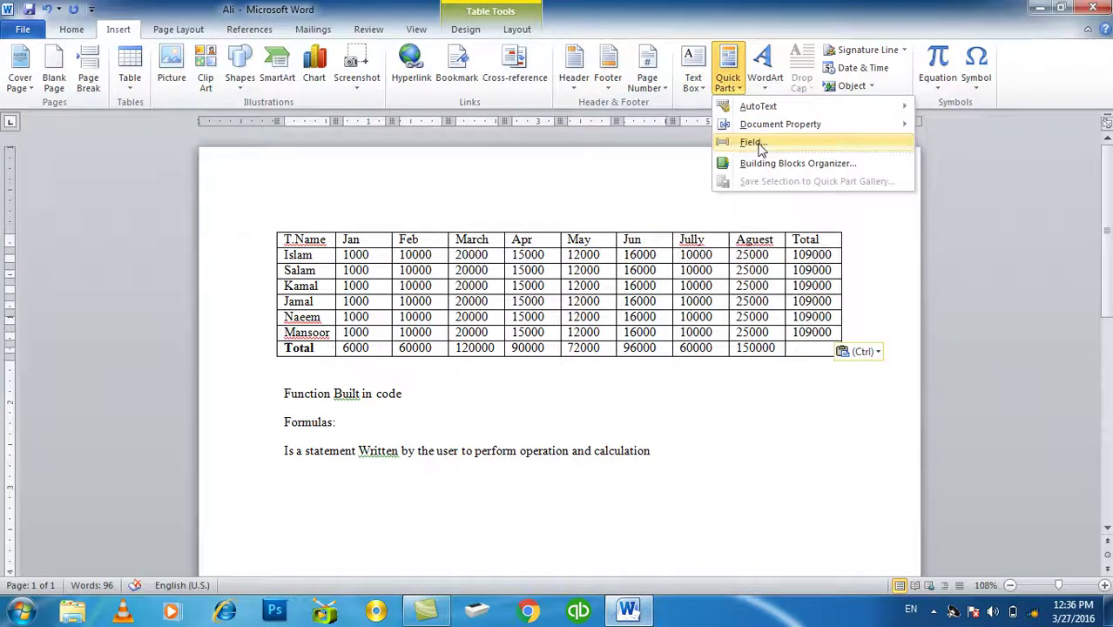
click(755, 142)
click(507, 182)
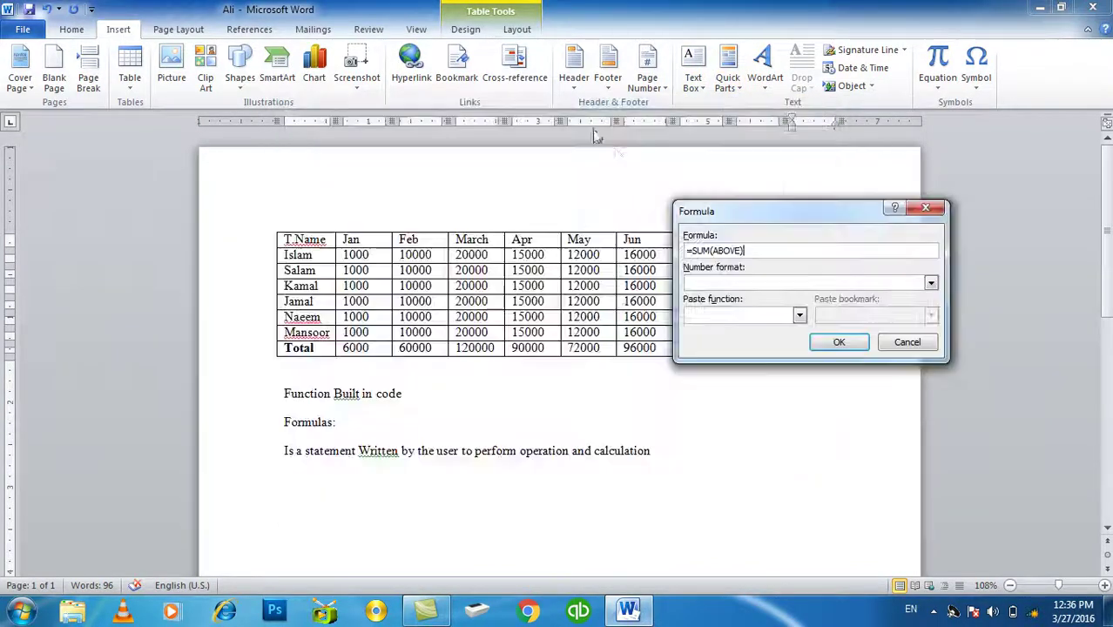
drag(741, 211, 734, 400)
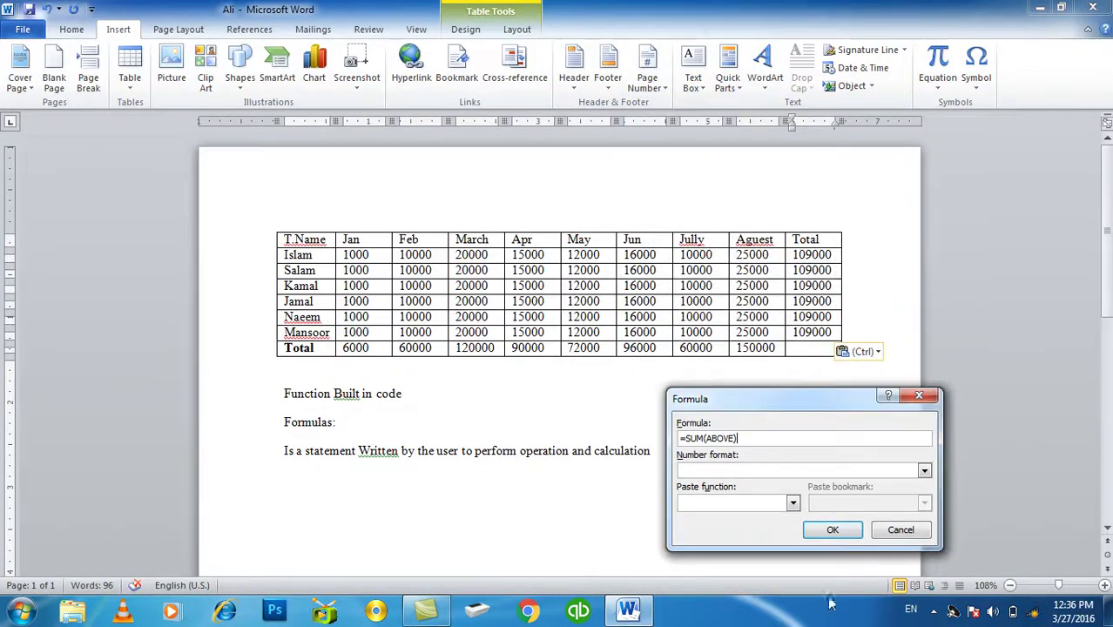
click(832, 530)
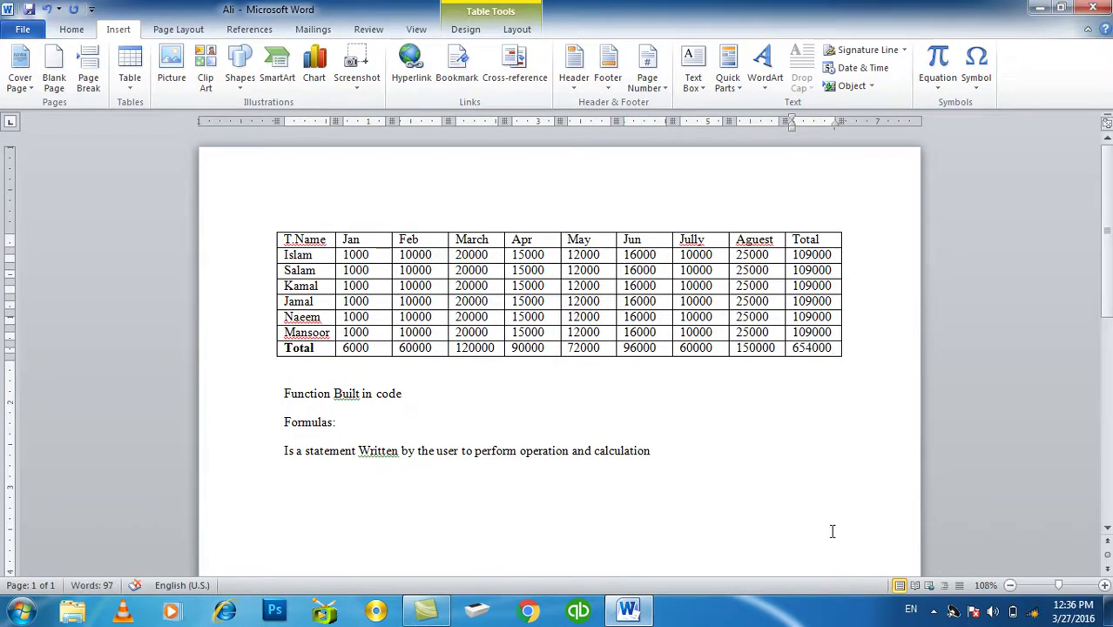
Replace the grand total with a =SUM(left) formula field, still showing 654000.
key(BackSpace)
key(BackSpace)
click(727, 69)
click(753, 142)
click(505, 183)
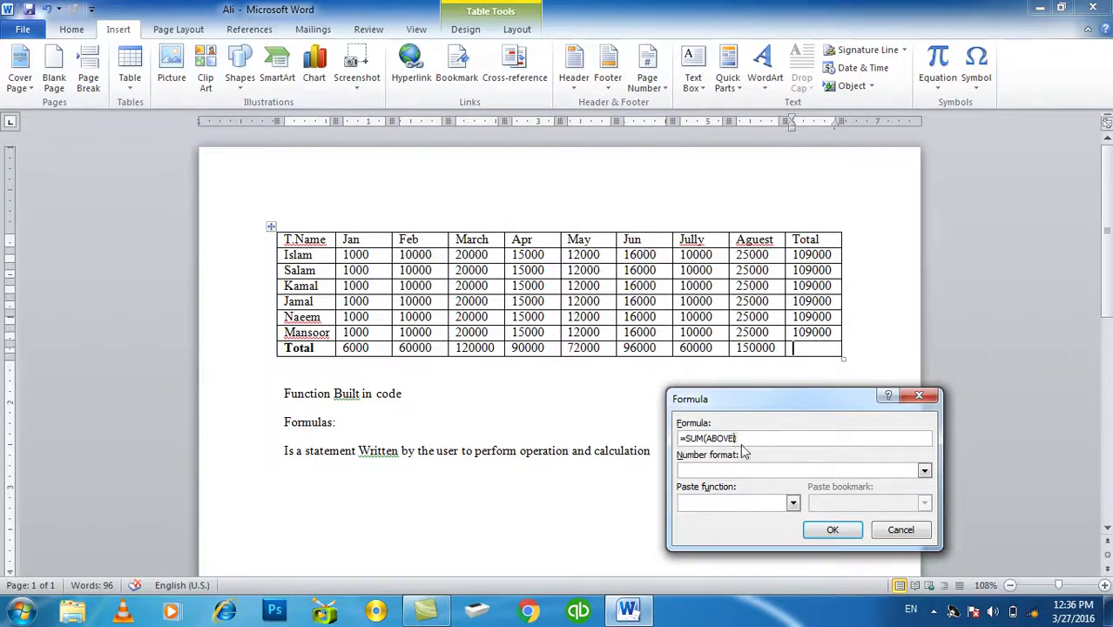
key(Left)
key(BackSpace)
key(BackSpace)
key(BackSpace)
key(BackSpace)
key(BackSpace)
text(eft)
key(Return)
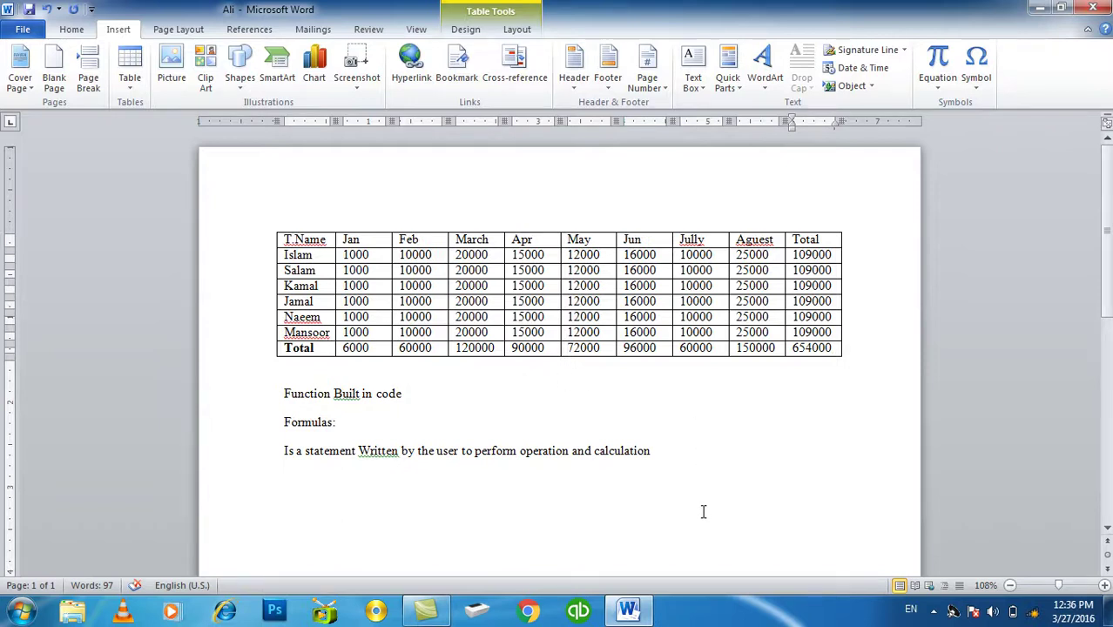
Type =sum(left) on a new line after the word "calculation" and start another line.
key(Return)
text(=sum(left))
key(Return)
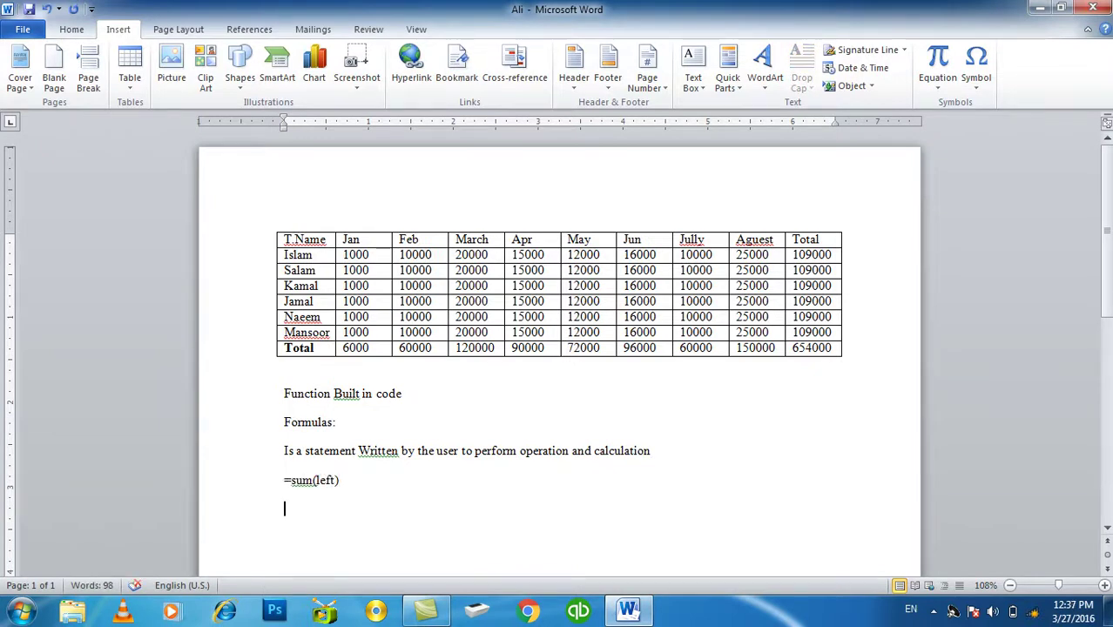